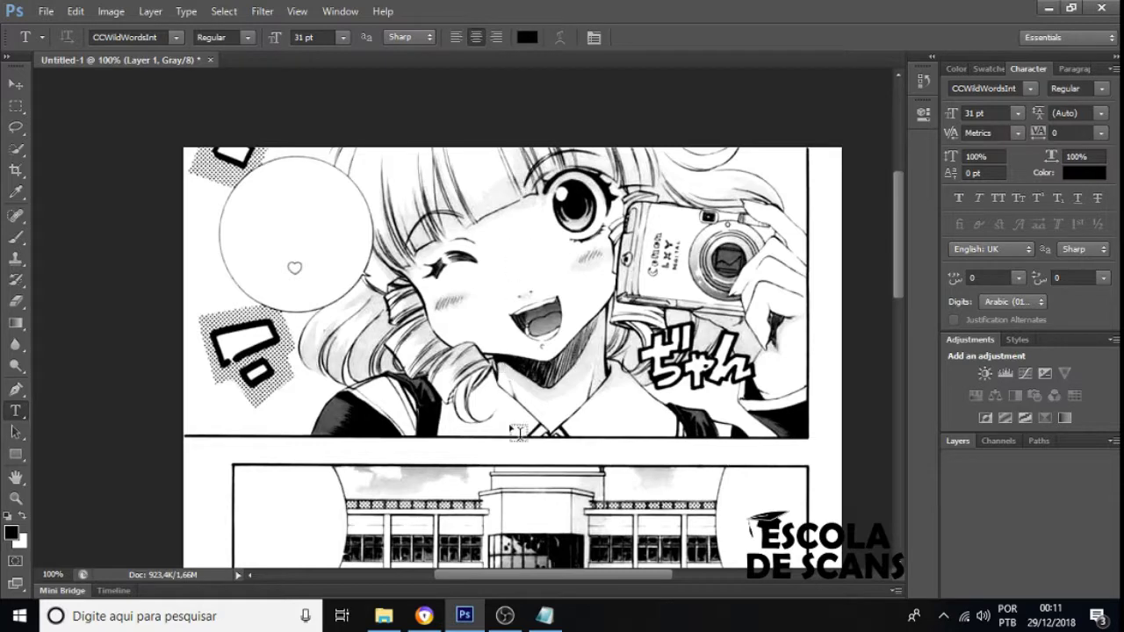
Switch to Notepad, examine the translated dialogue lines, and move its window beside the page's round speech balloon.
{"action": "left_click", "coordinate": [544, 615]}
{"action": "left_click", "coordinate": [486, 296]}
{"action": "key", "text": "shift+Home"}
{"action": "key", "text": "ctrl+a"}
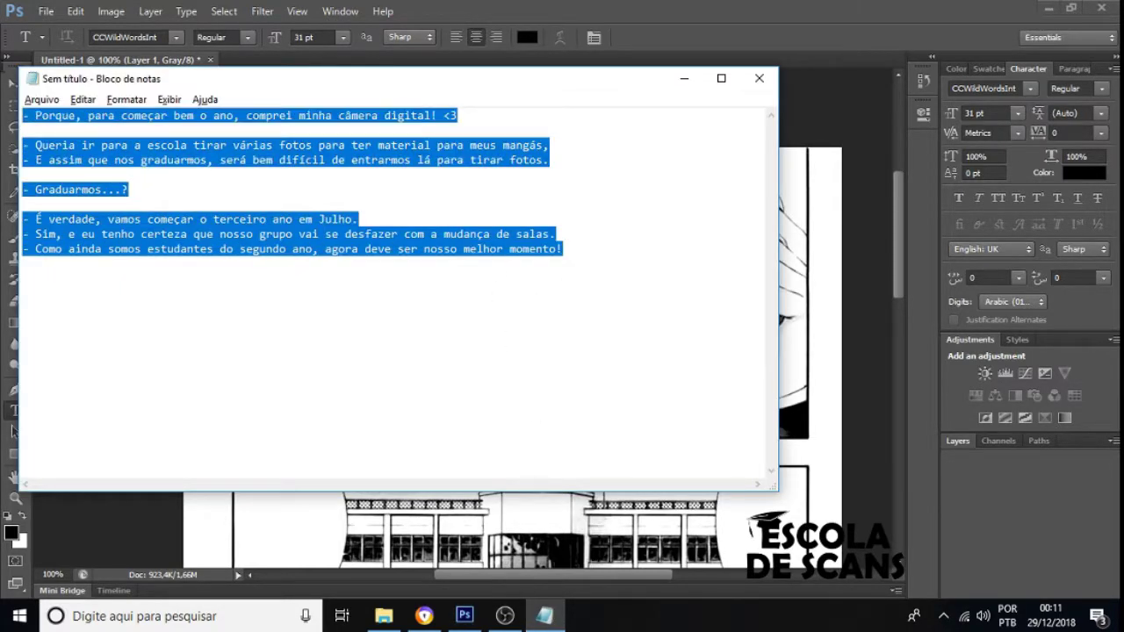
{"action": "left_click_drag", "start_coordinate": [263, 79], "coordinate": [665, 94]}
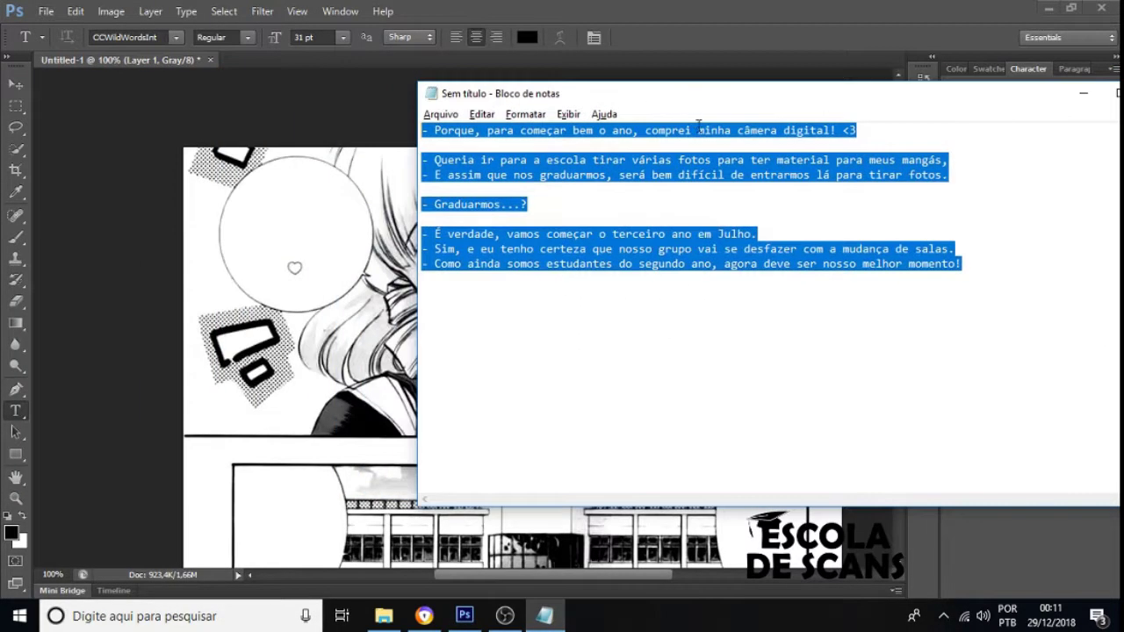
{"action": "double_click", "coordinate": [740, 174]}
{"action": "left_click", "coordinate": [720, 30]}
Compare the Notepad dialogue lines with the empty speech balloons in each panel of the manga page.
{"action": "scroll", "coordinate": [681, 196], "scroll_direction": "down", "scroll_amount": 10}
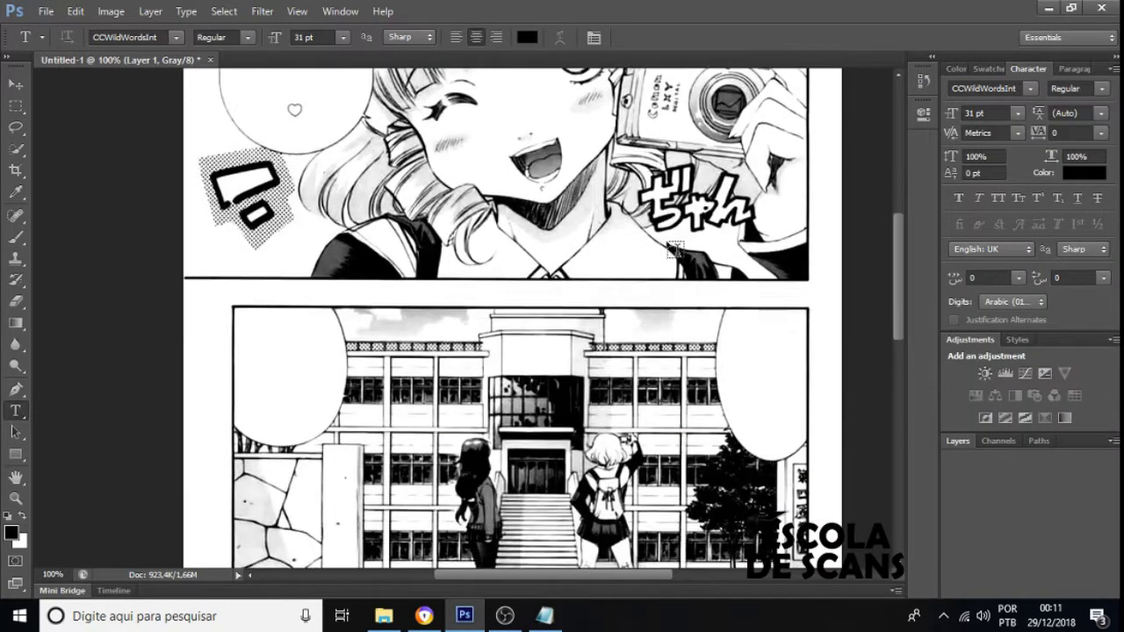
{"action": "scroll", "coordinate": [673, 249], "scroll_direction": "up", "scroll_amount": 5}
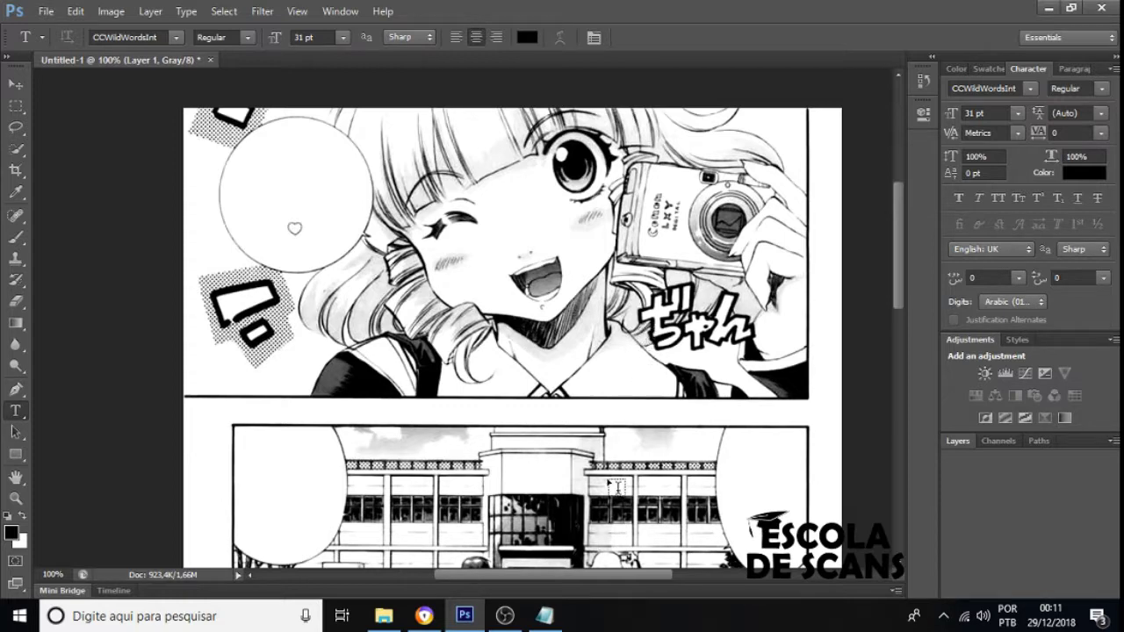
{"action": "mouse_move", "coordinate": [558, 622]}
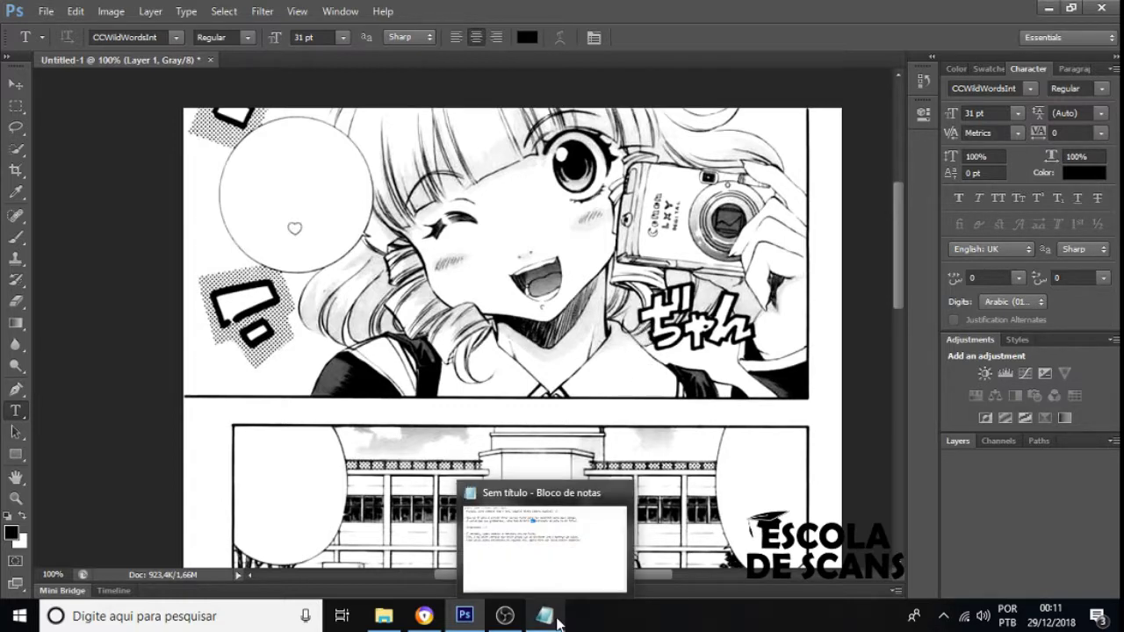
{"action": "left_click", "coordinate": [576, 583]}
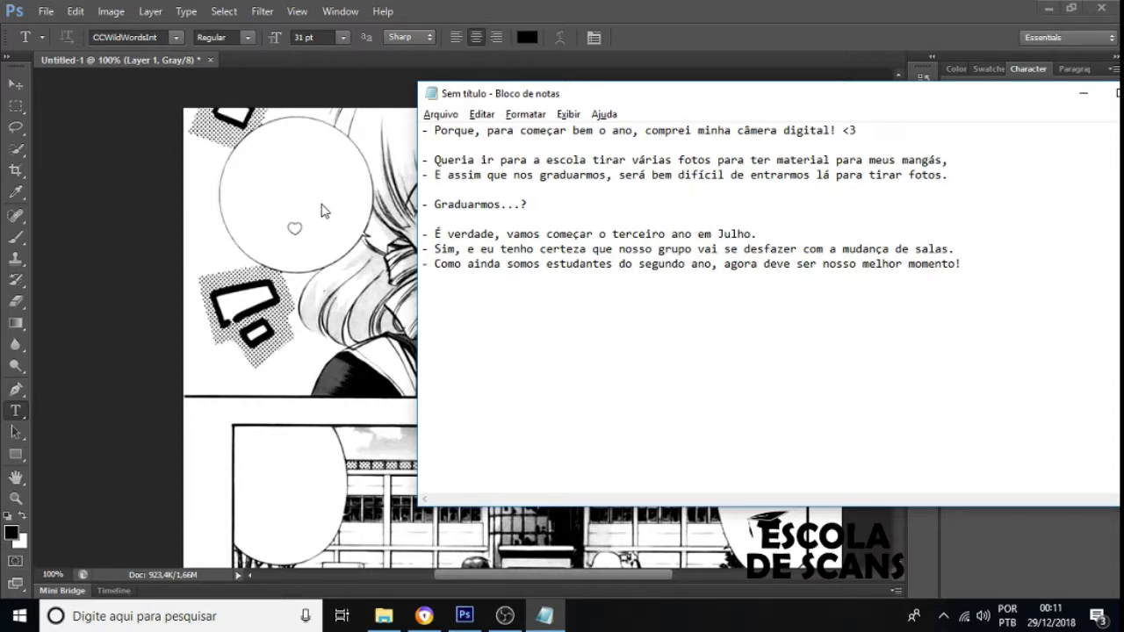
{"action": "left_click", "coordinate": [524, 8]}
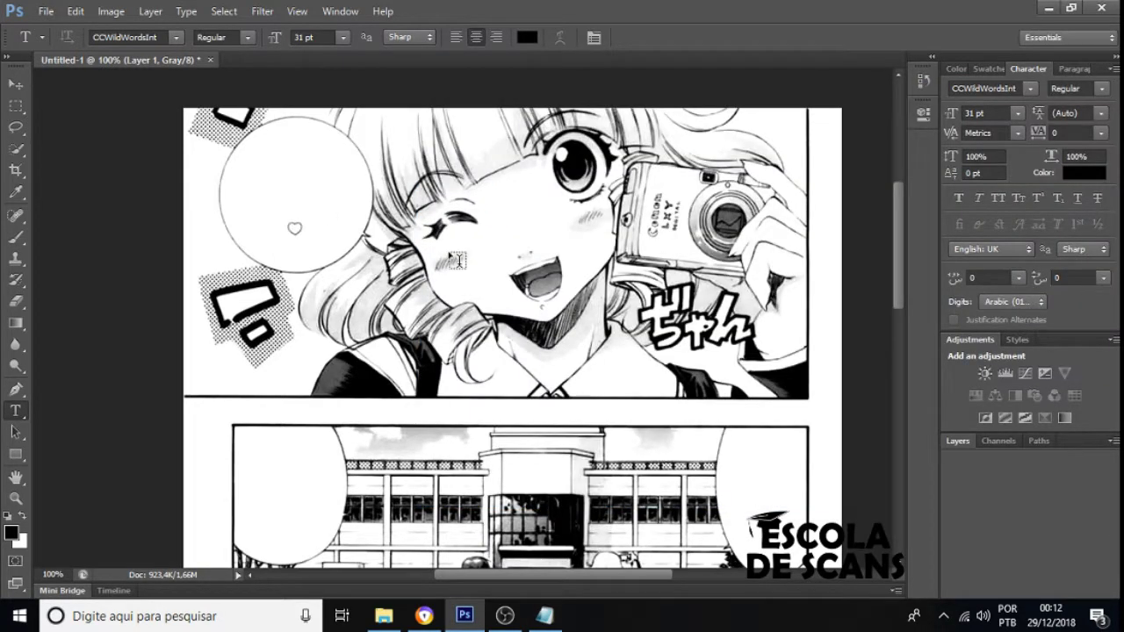
{"action": "scroll", "coordinate": [291, 266], "scroll_direction": "down", "scroll_amount": 2}
{"action": "scroll", "coordinate": [308, 342], "scroll_direction": "down", "scroll_amount": 3}
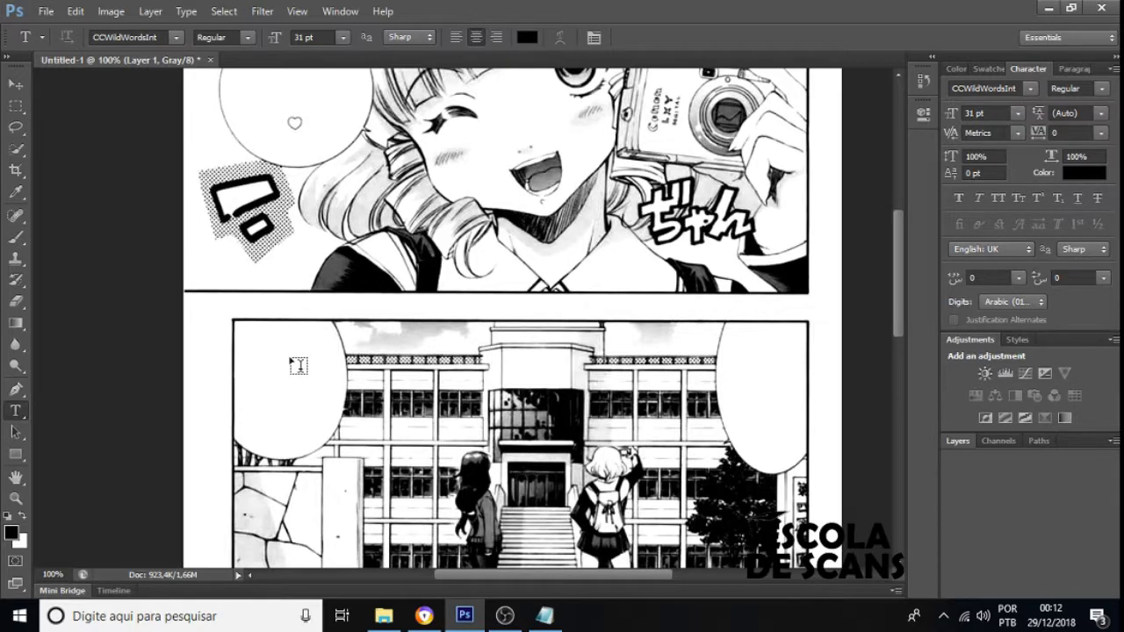
{"action": "scroll", "coordinate": [298, 365], "scroll_direction": "down", "scroll_amount": 12}
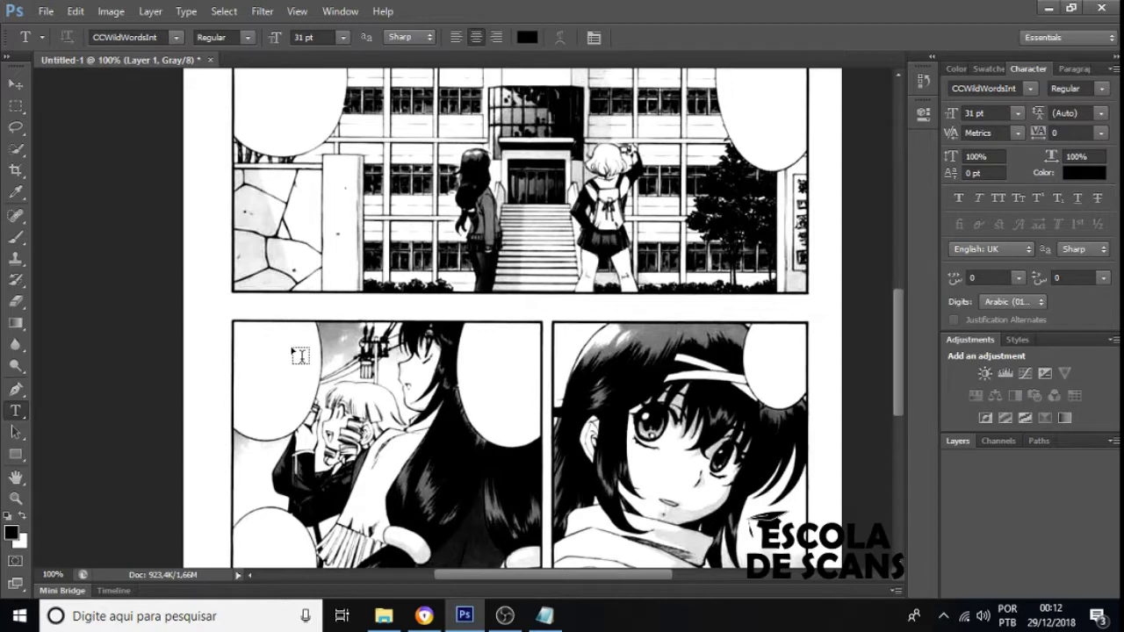
{"action": "scroll", "coordinate": [300, 355], "scroll_direction": "up", "scroll_amount": 12}
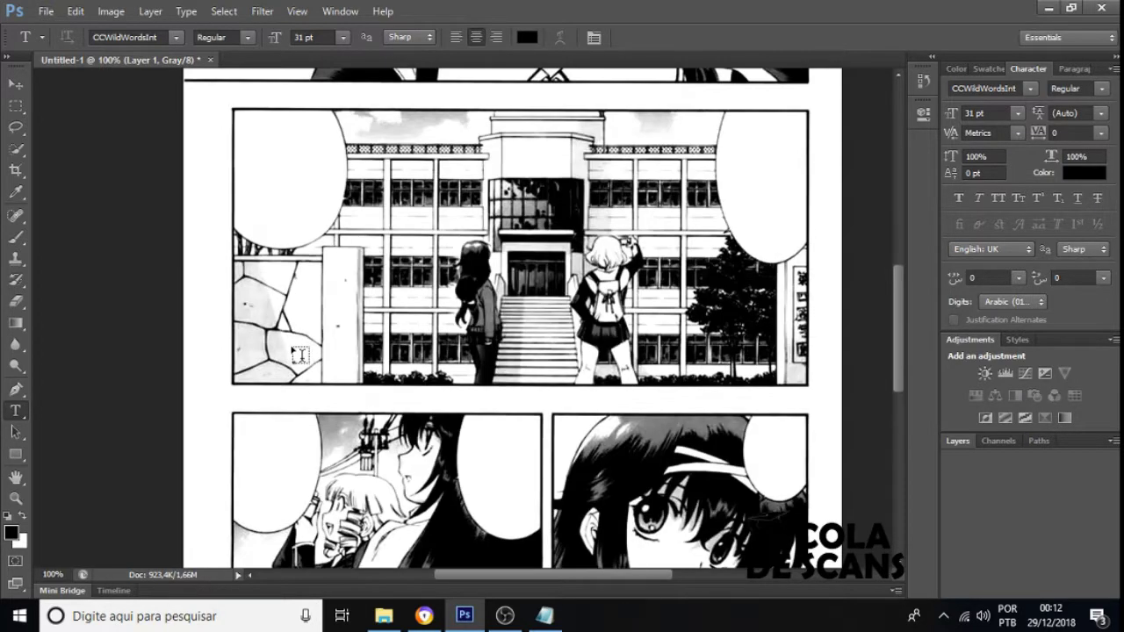
{"action": "scroll", "coordinate": [302, 358], "scroll_direction": "up", "scroll_amount": 3}
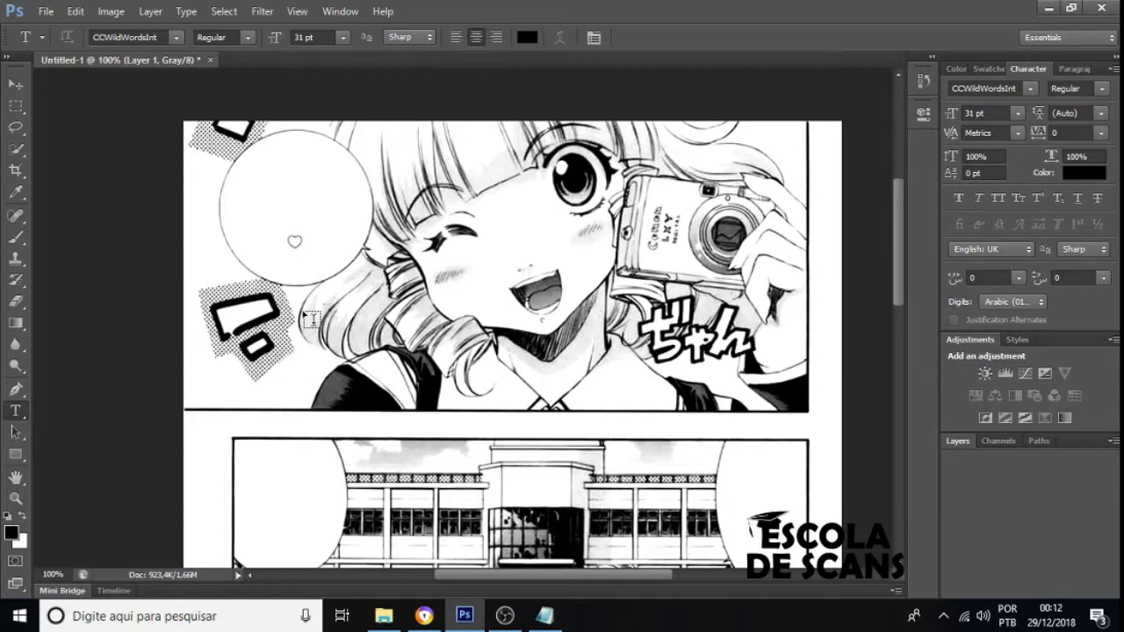
Go through the marquee tool variants and activate the Rectangular Marquee Tool.
{"action": "left_click", "coordinate": [25, 113]}
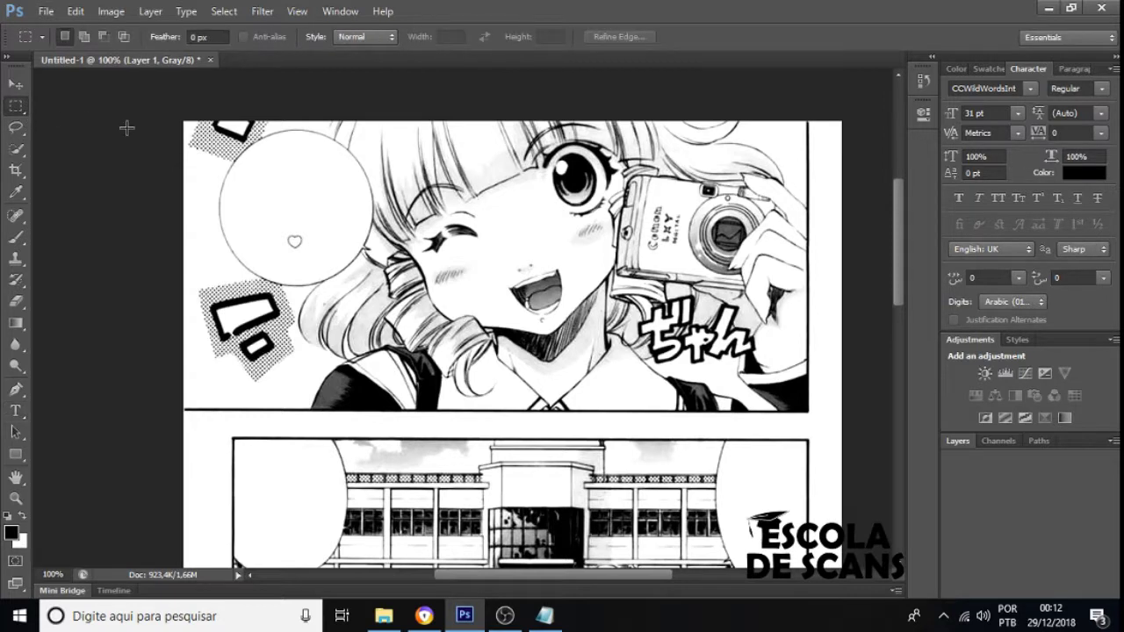
{"action": "left_click", "coordinate": [15, 105]}
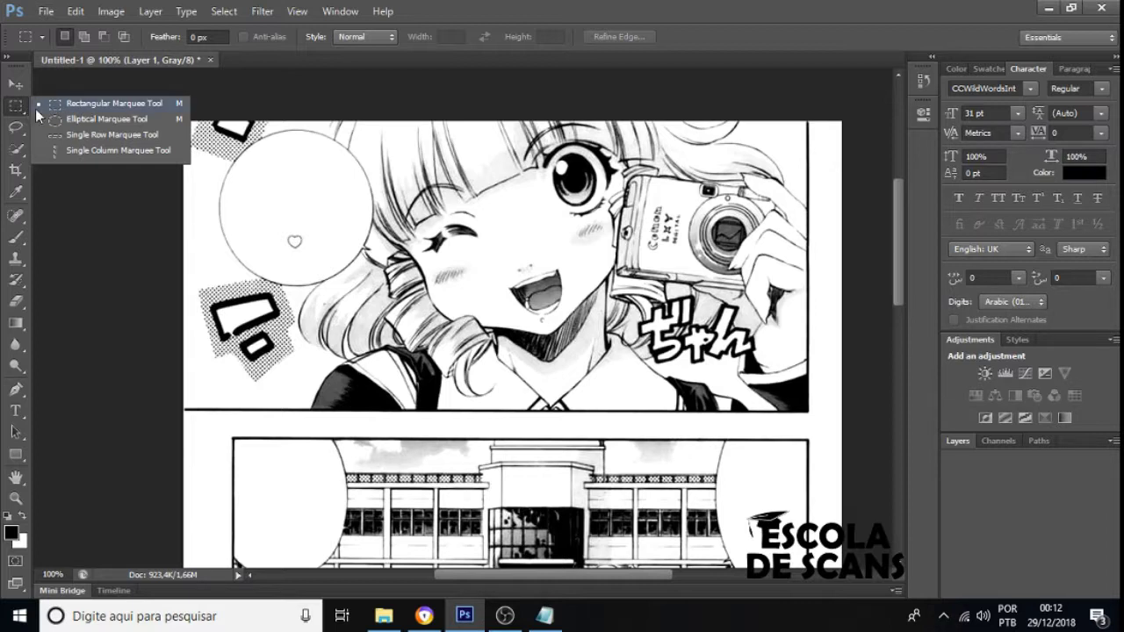
{"action": "left_click", "coordinate": [72, 104]}
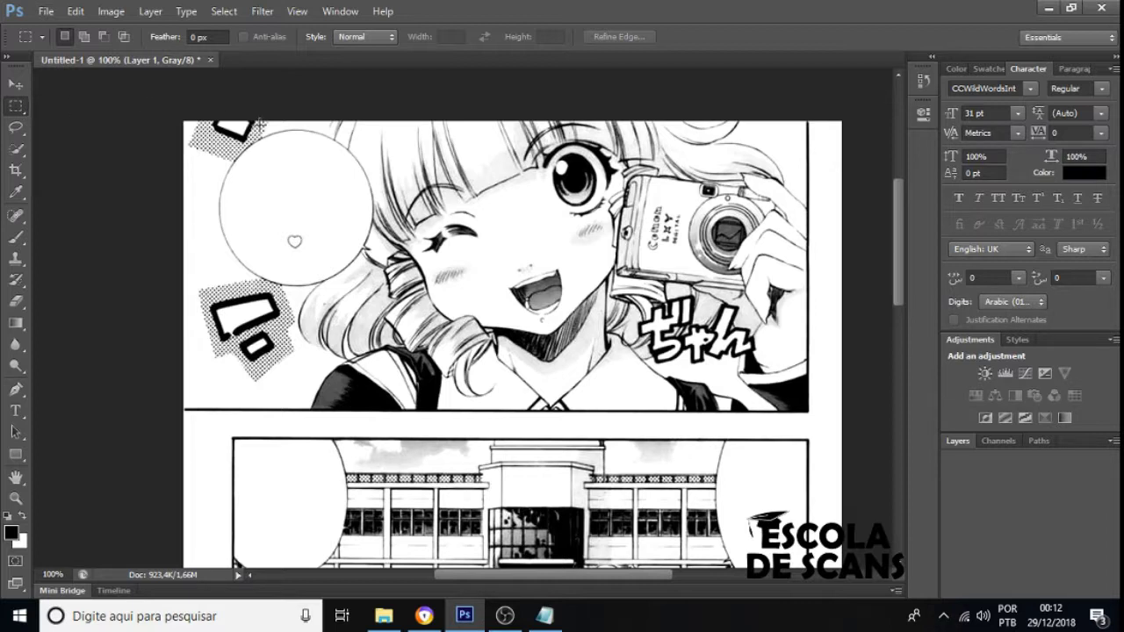
{"action": "left_click", "coordinate": [16, 105]}
{"action": "left_click", "coordinate": [22, 113]}
{"action": "left_click", "coordinate": [79, 138]}
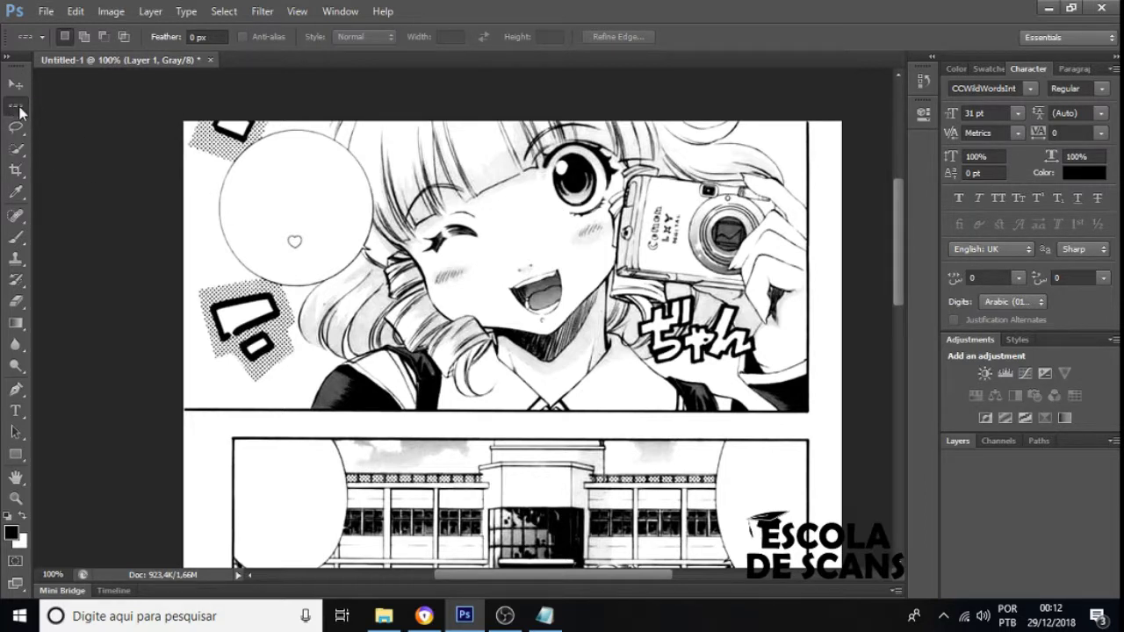
{"action": "left_click", "coordinate": [22, 112]}
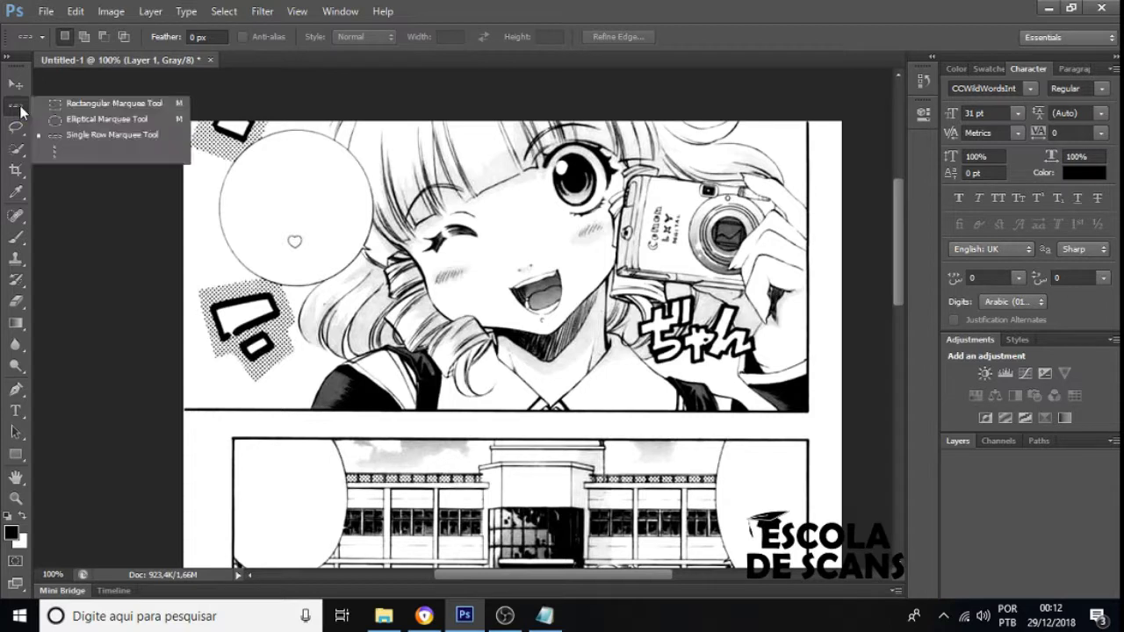
{"action": "left_click", "coordinate": [104, 103]}
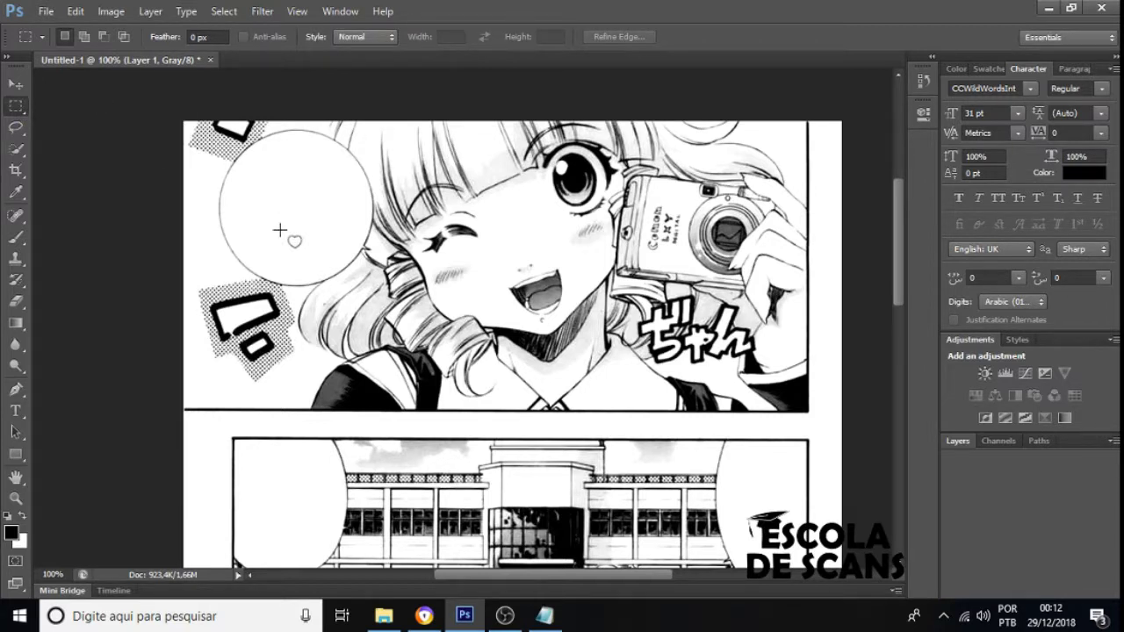
Select the small heart in the round balloon, move it down near the balloon's lower edge, and deselect it.
{"action": "left_click_drag", "start_coordinate": [278, 228], "coordinate": [313, 257]}
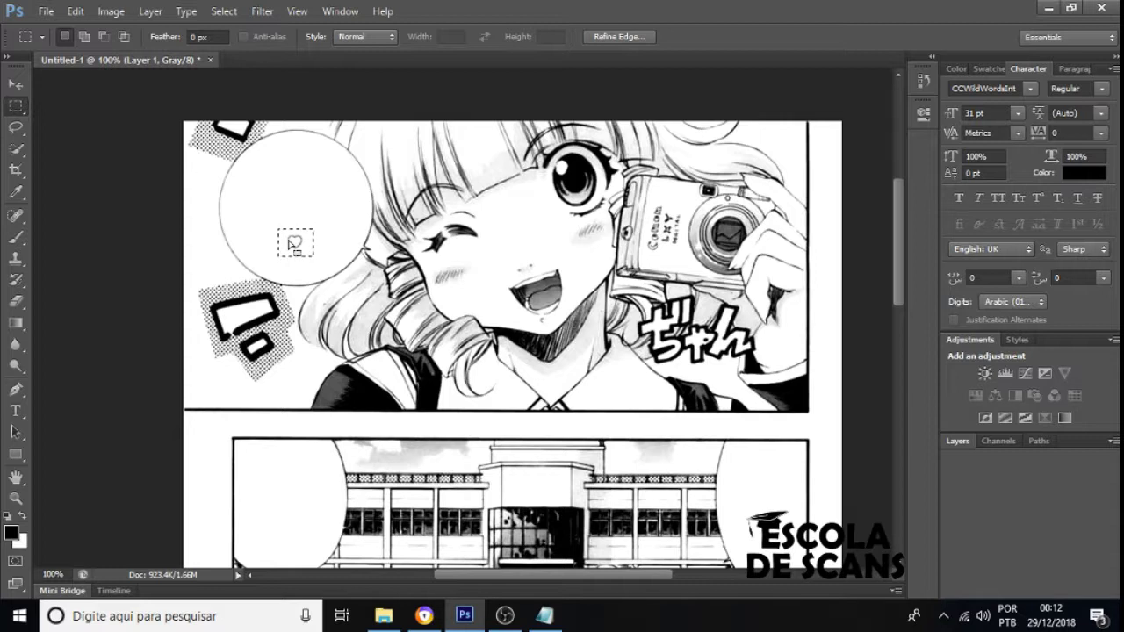
{"action": "key", "text": "Delete"}
{"action": "left_click_drag", "start_coordinate": [274, 228], "coordinate": [318, 257]}
{"action": "left_click", "coordinate": [15, 83]}
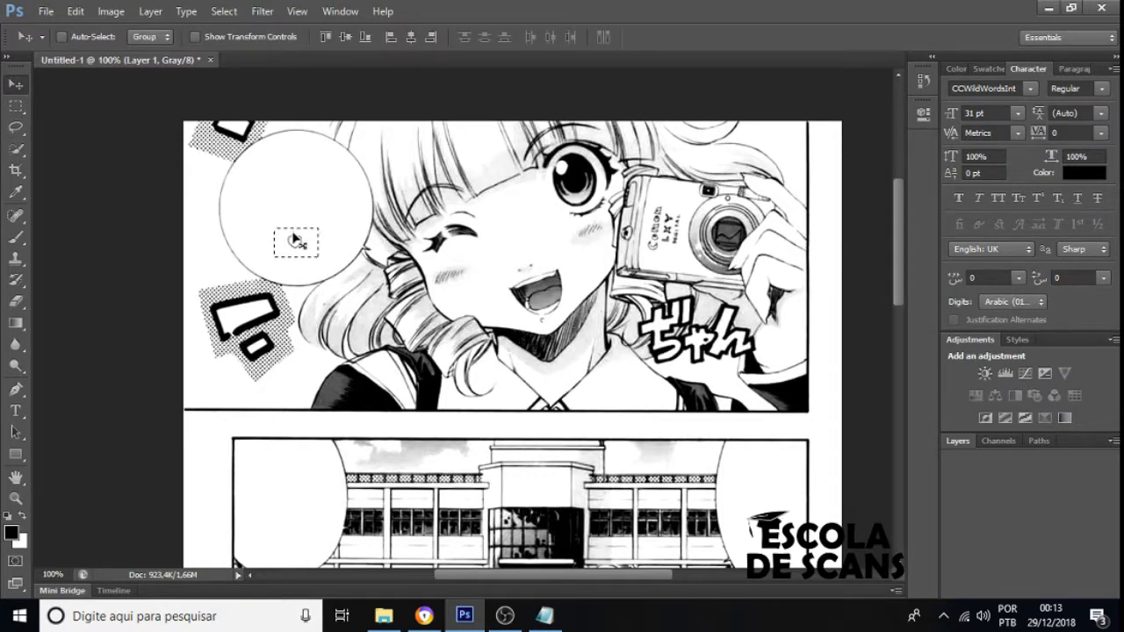
{"action": "left_click_drag", "start_coordinate": [295, 239], "coordinate": [293, 253]}
{"action": "left_click", "coordinate": [16, 106]}
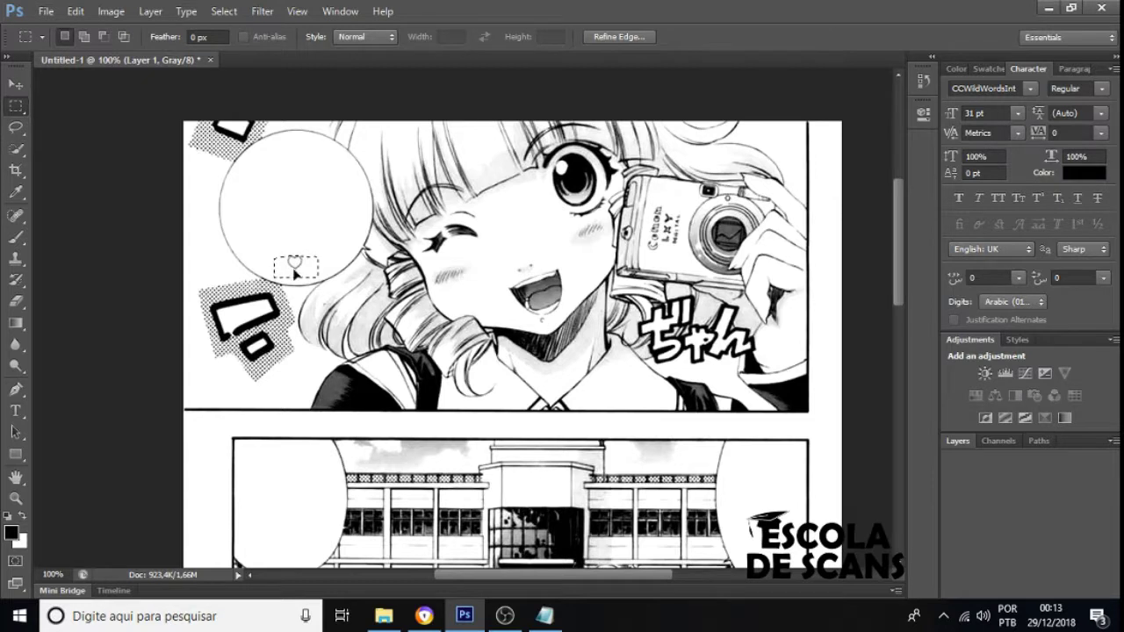
{"action": "left_click", "coordinate": [255, 254]}
Try deleting the heart within a rectangular selection, undo the deletion, and clear the selection.
{"action": "left_click_drag", "start_coordinate": [279, 242], "coordinate": [306, 260]}
{"action": "left_click", "coordinate": [311, 277]}
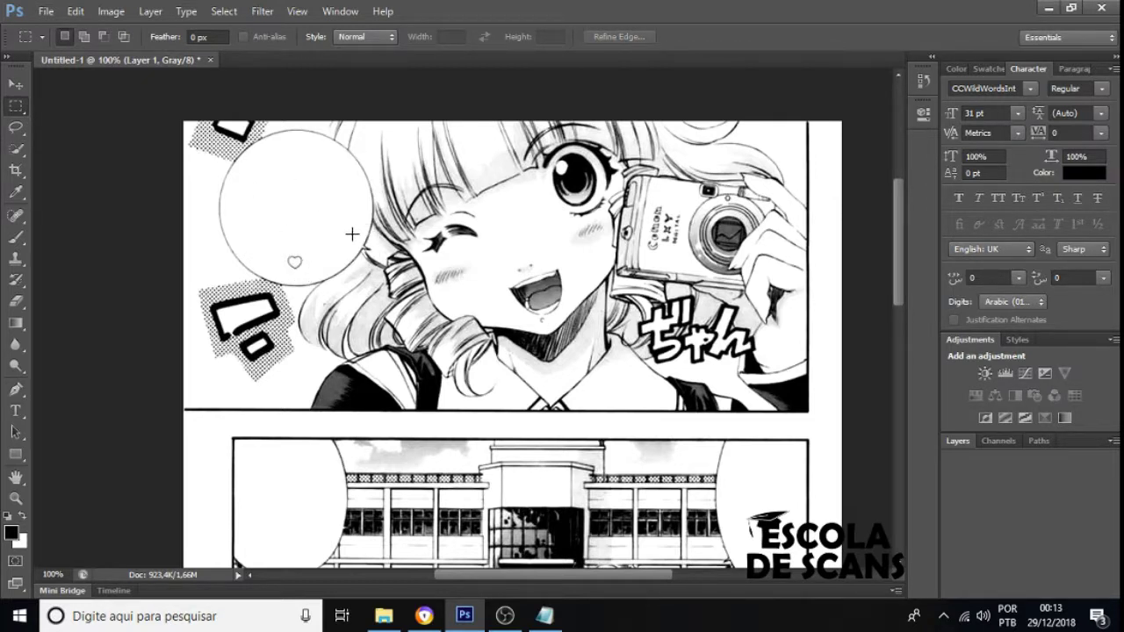
{"action": "mouse_move", "coordinate": [289, 271]}
{"action": "left_mouse_down"}
{"action": "mouse_move", "coordinate": [301, 252]}
{"action": "mouse_move", "coordinate": [304, 279]}
{"action": "left_mouse_up"}
{"action": "left_click", "coordinate": [314, 256]}
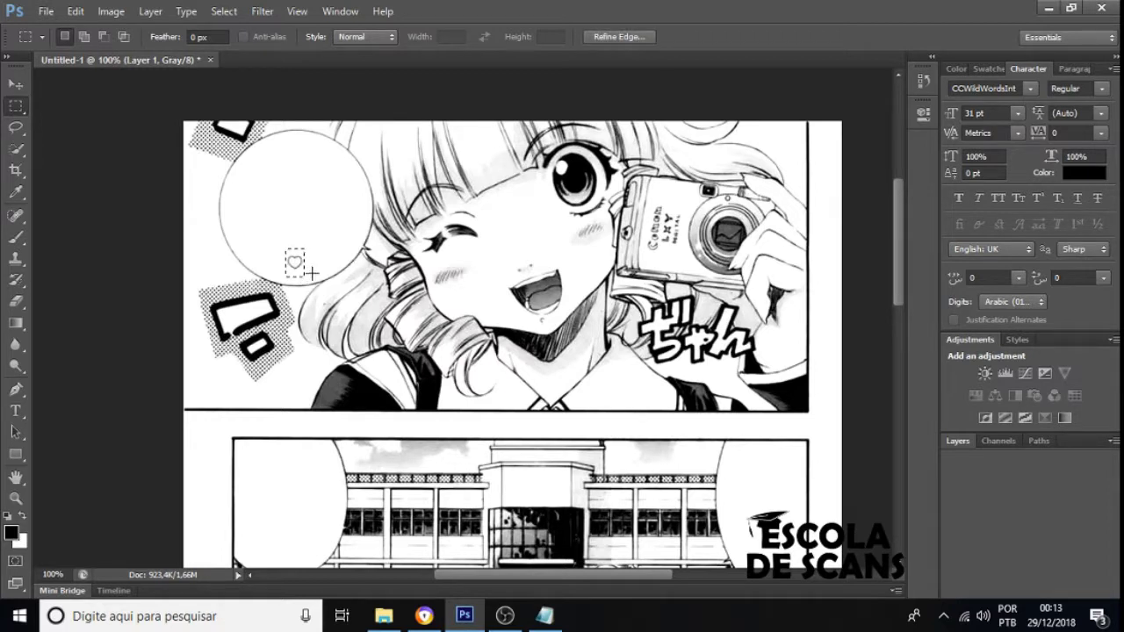
{"action": "key", "text": "Delete"}
{"action": "left_click", "coordinate": [318, 221]}
{"action": "key", "text": "ctrl+z"}
{"action": "key", "text": "ctrl+z"}
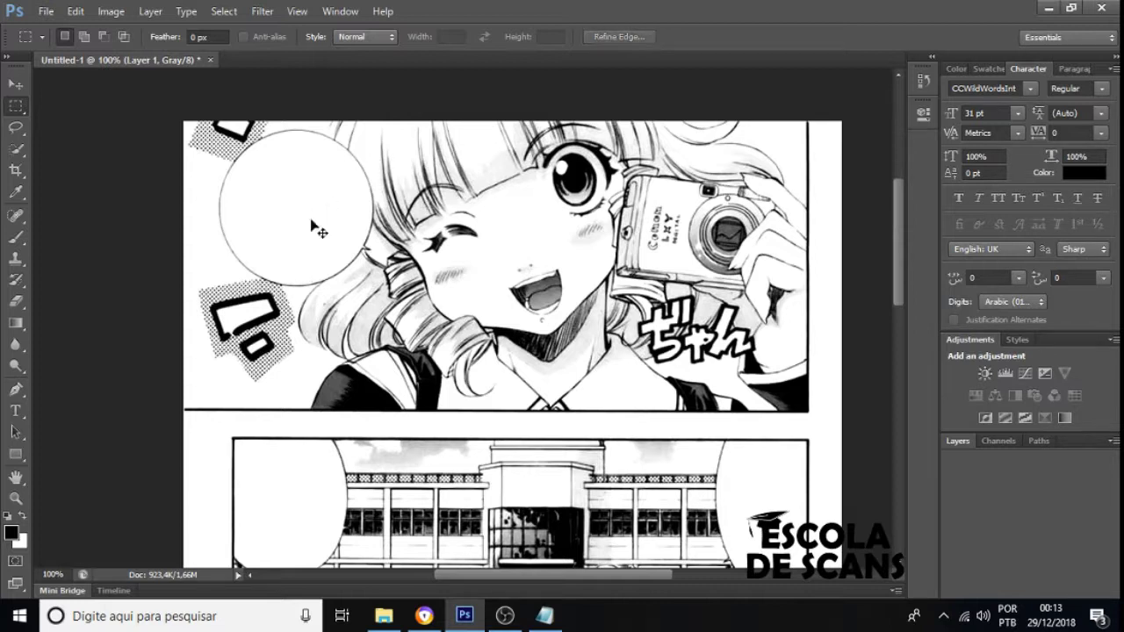
{"action": "key", "text": "ctrl+z"}
{"action": "key", "text": "ctrl+v"}
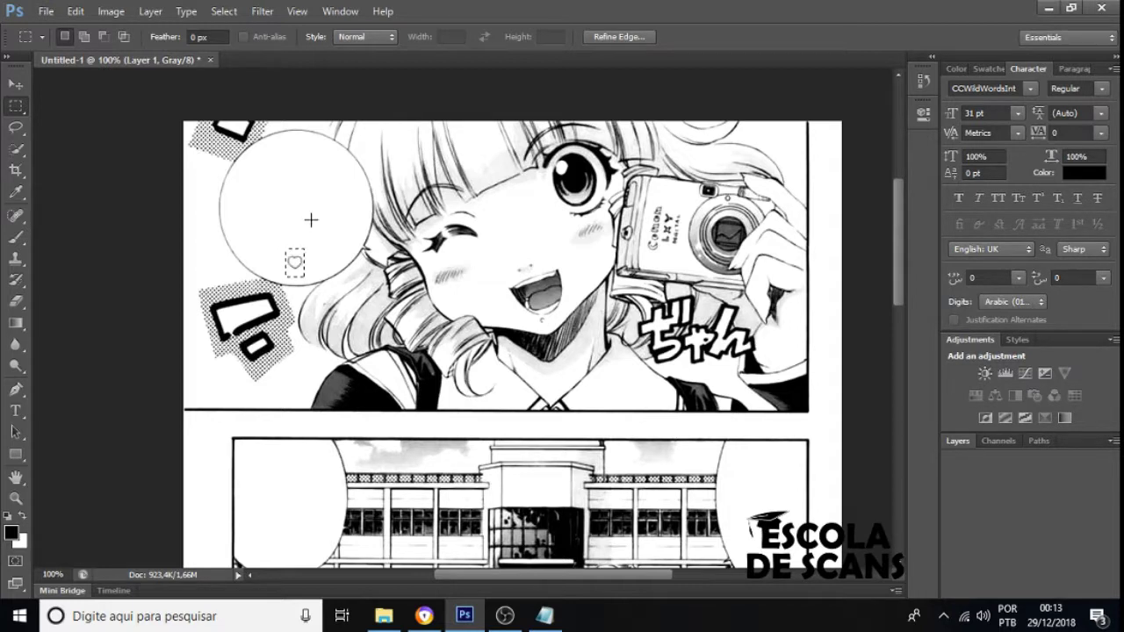
{"action": "key", "text": "ctrl+d"}
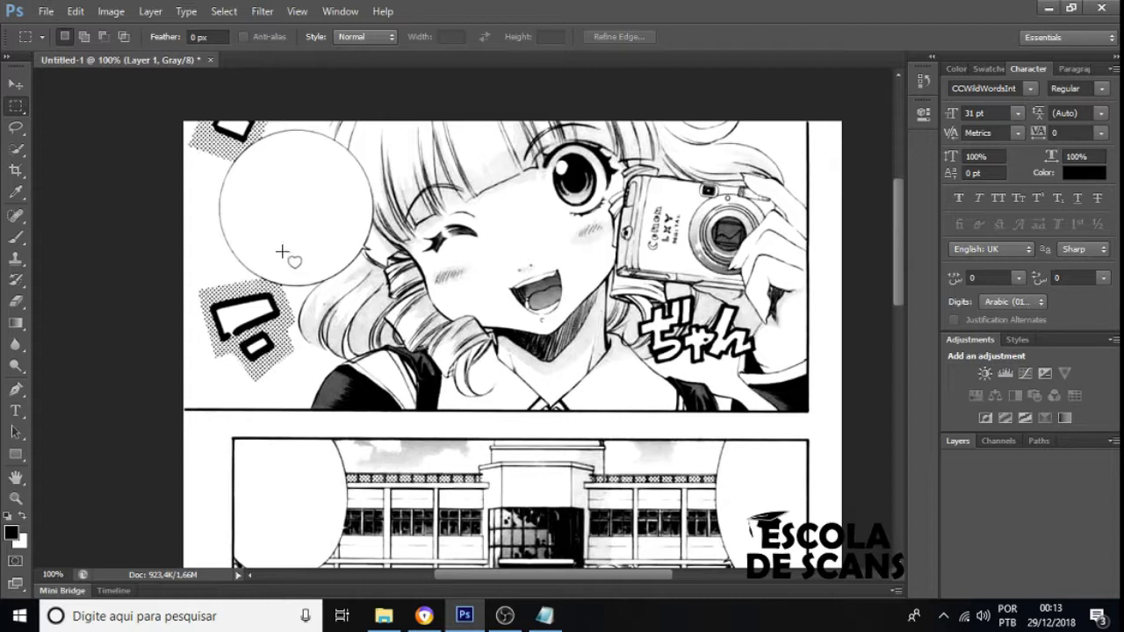
{"action": "left_click_drag", "start_coordinate": [282, 249], "coordinate": [308, 279]}
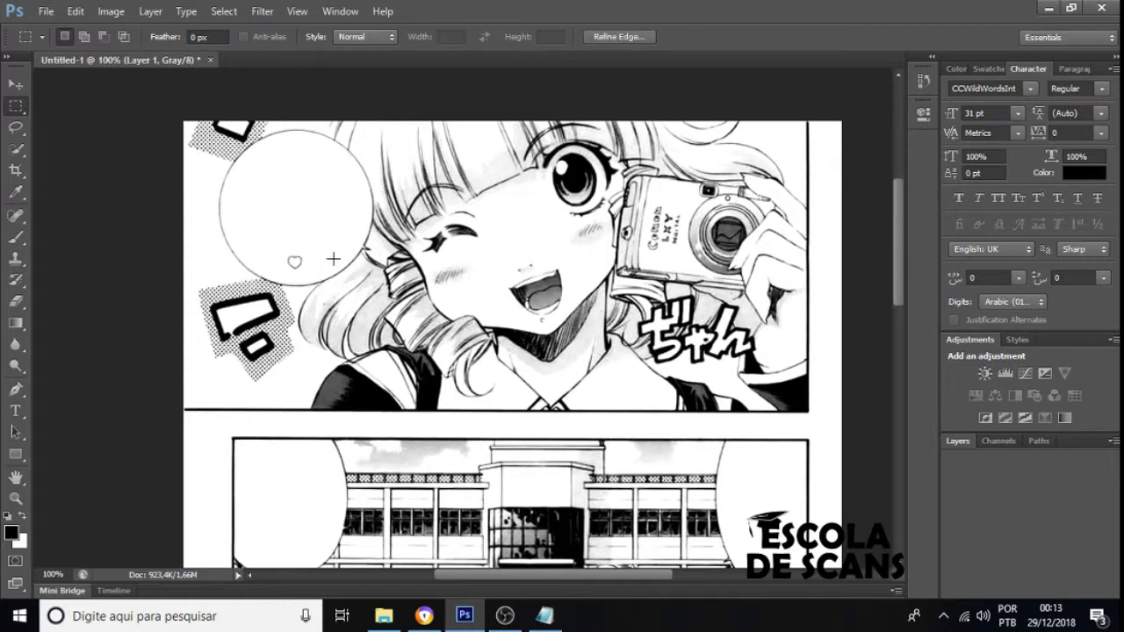
{"action": "key", "text": "ctrl+d"}
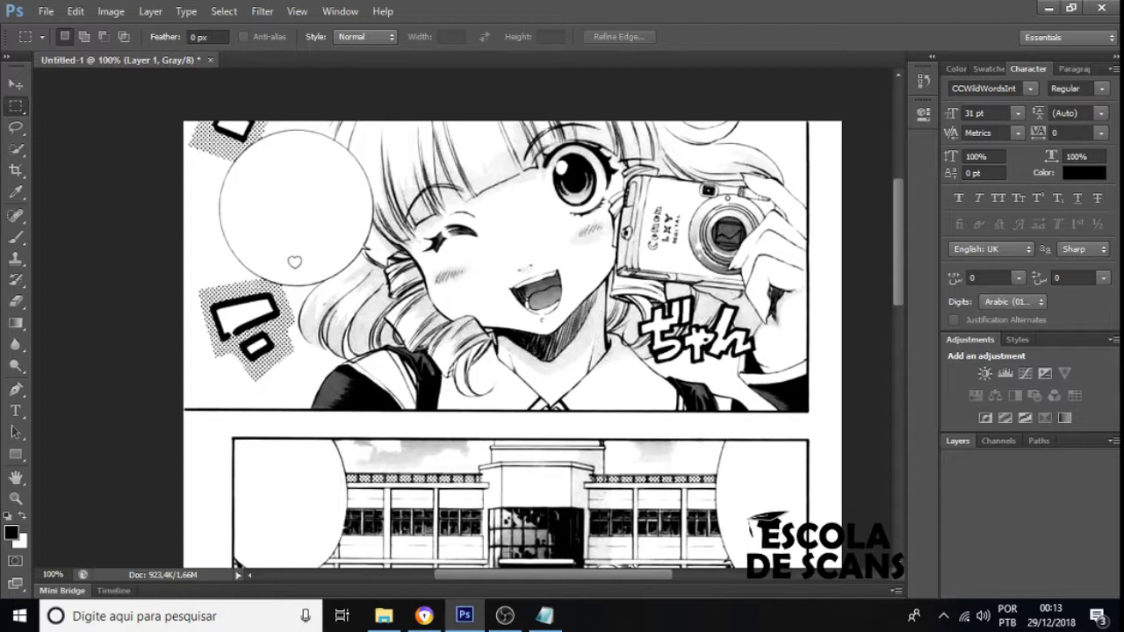
In Notepad, copy the first dialogue line "Porque, para começar bem o ano, comprei minha câmera digital!" without the heart symbol.
{"action": "left_click", "coordinate": [516, 620]}
{"action": "left_click", "coordinate": [516, 621]}
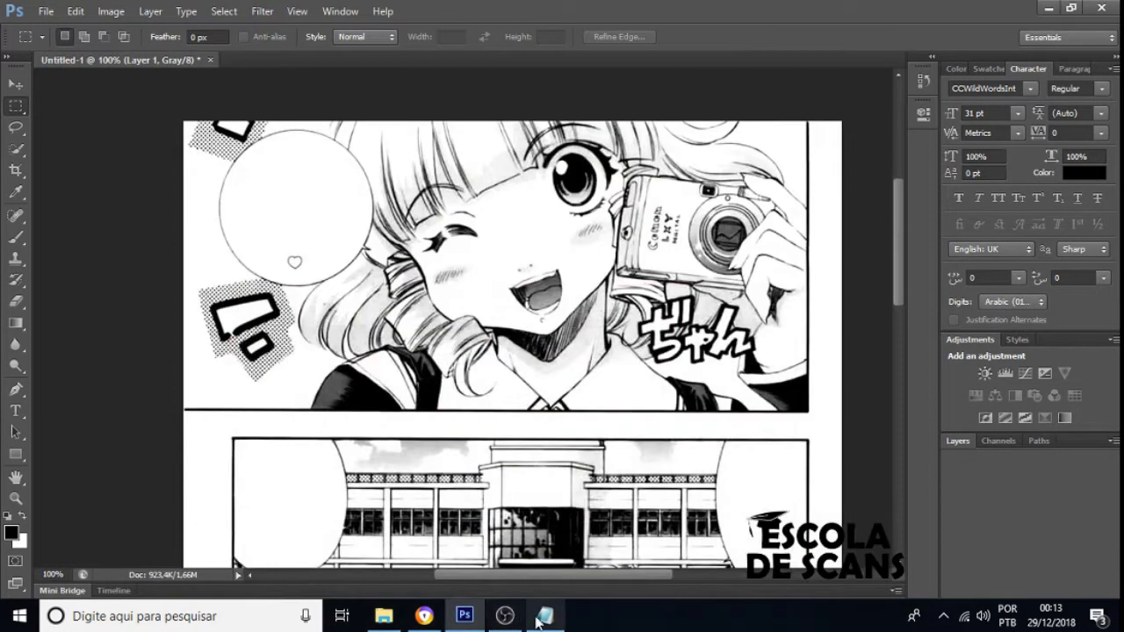
{"action": "left_click", "coordinate": [545, 615]}
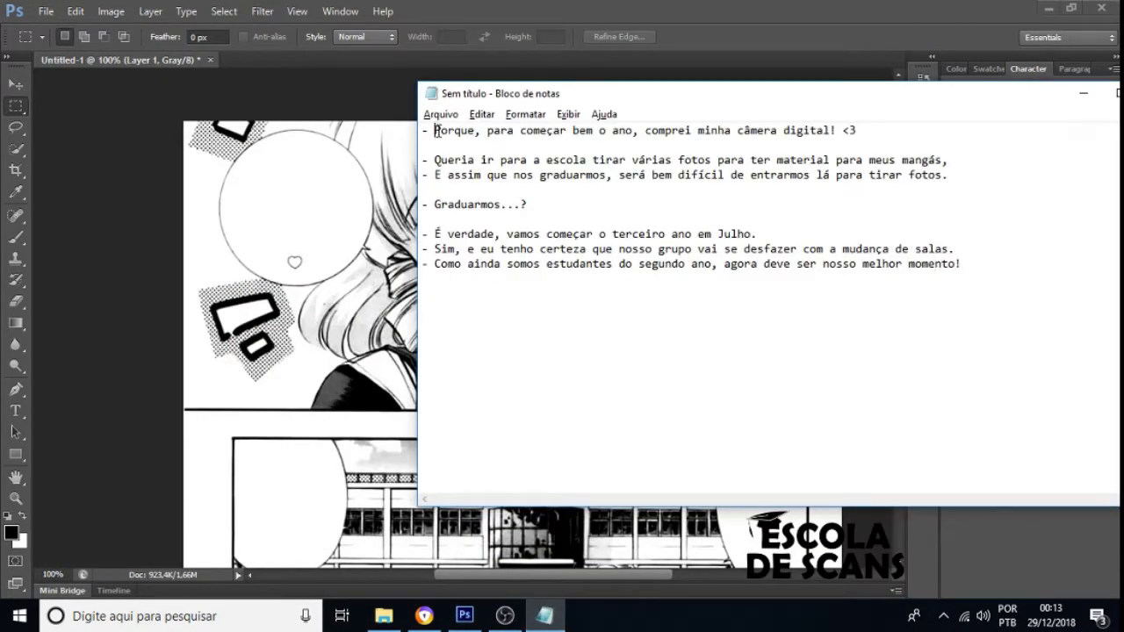
{"action": "left_click_drag", "start_coordinate": [436, 130], "coordinate": [832, 136]}
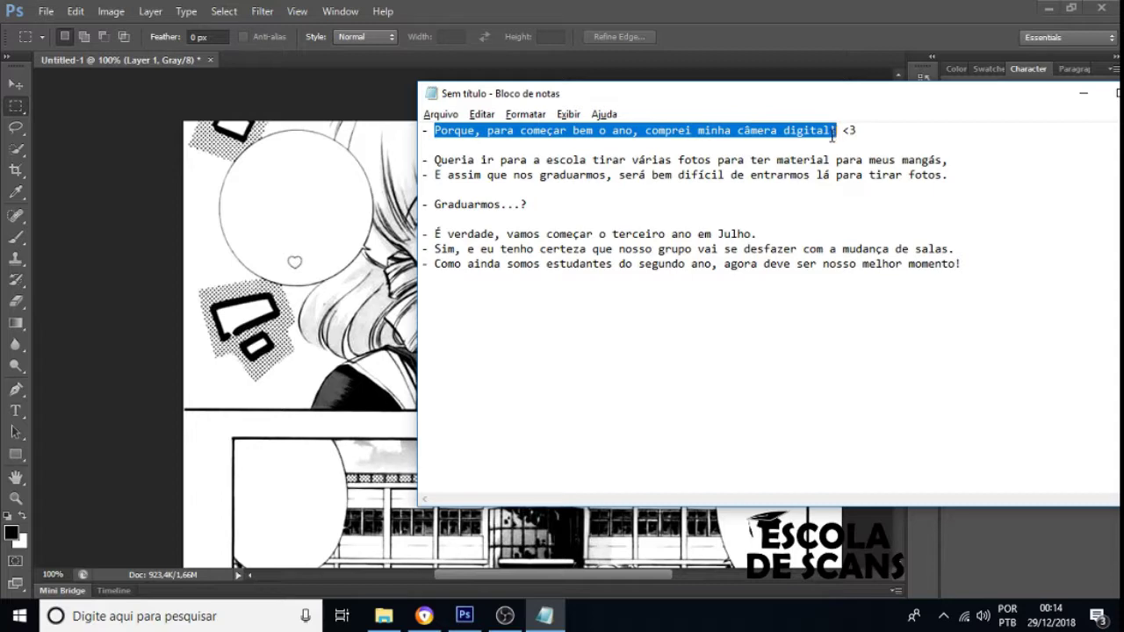
In Photoshop, create a paragraph text box enclosing the round balloon and insert the line beginning "PORQUE, PARA COMEÇAR BEM O ANO, COMPREI".
{"action": "left_click", "coordinate": [24, 410]}
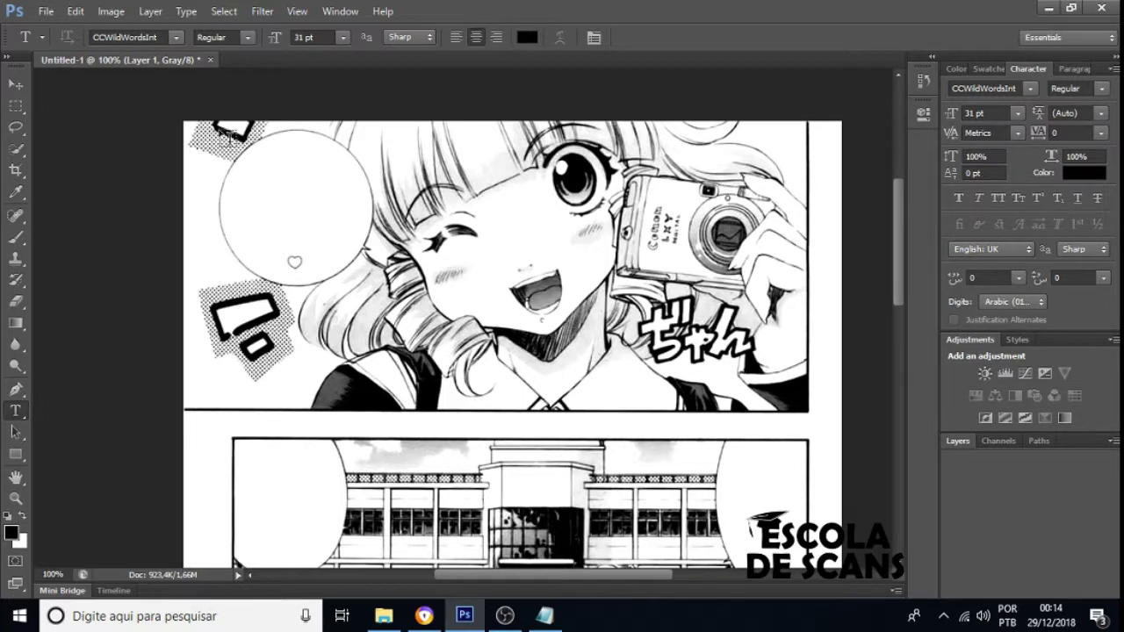
{"action": "left_click_drag", "start_coordinate": [222, 131], "coordinate": [375, 287]}
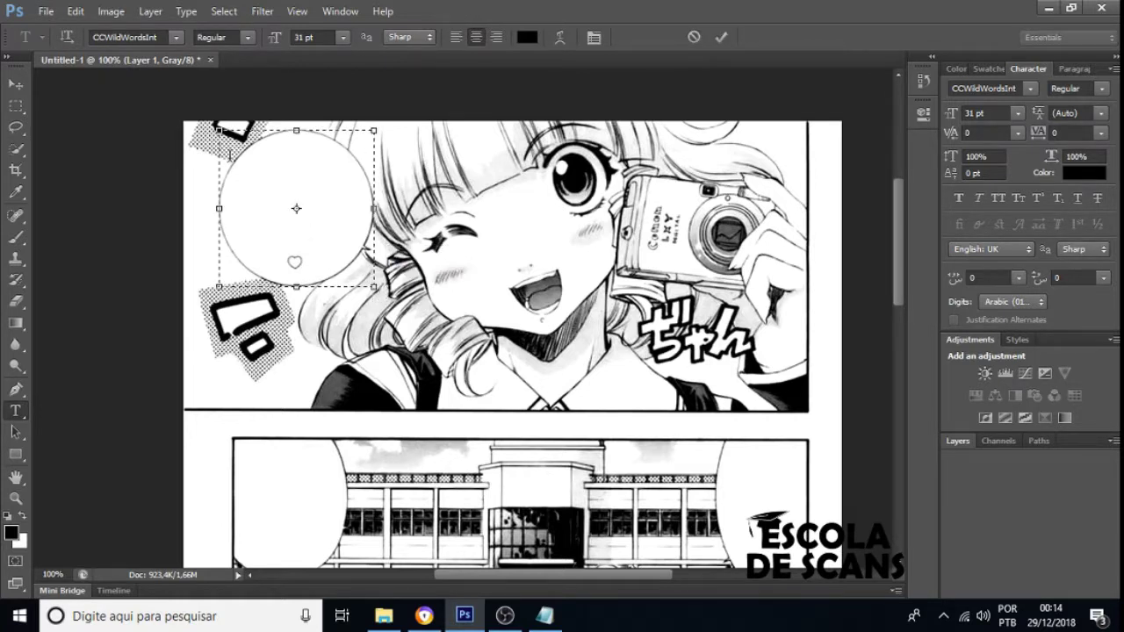
{"action": "left_click_drag", "start_coordinate": [220, 209], "coordinate": [217, 208]}
{"action": "type", "text": "PORQUE, PARA COMEÇAR BEM O ANO COMPREI"}
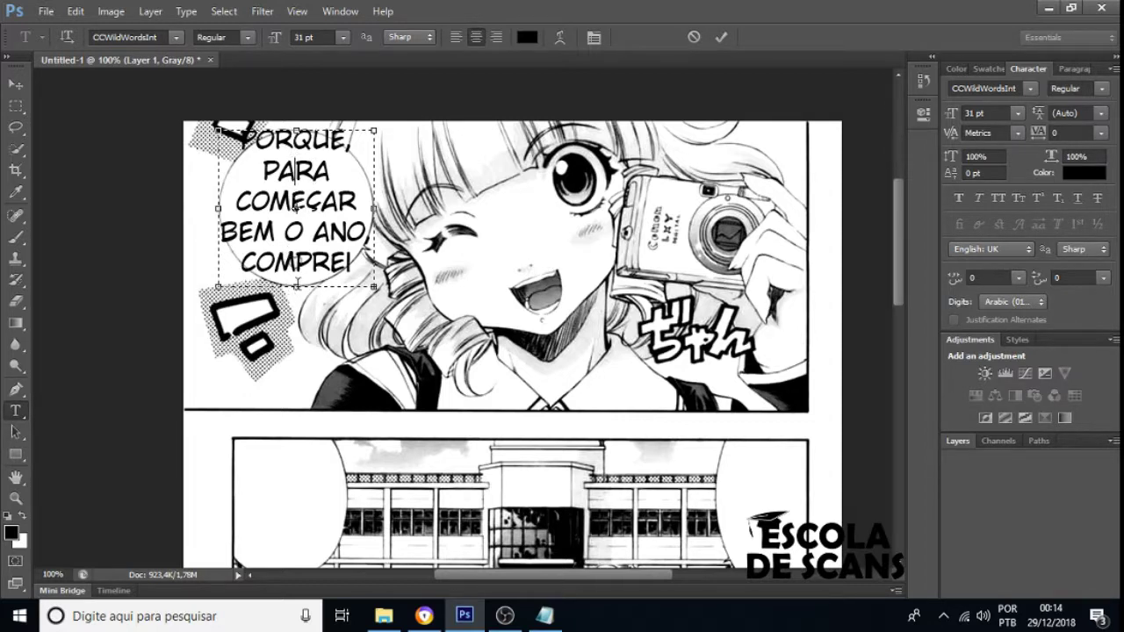
{"action": "mouse_move", "coordinate": [297, 286]}
{"action": "left_mouse_down"}
{"action": "mouse_move", "coordinate": [290, 421]}
{"action": "mouse_move", "coordinate": [298, 285]}
{"action": "left_mouse_up"}
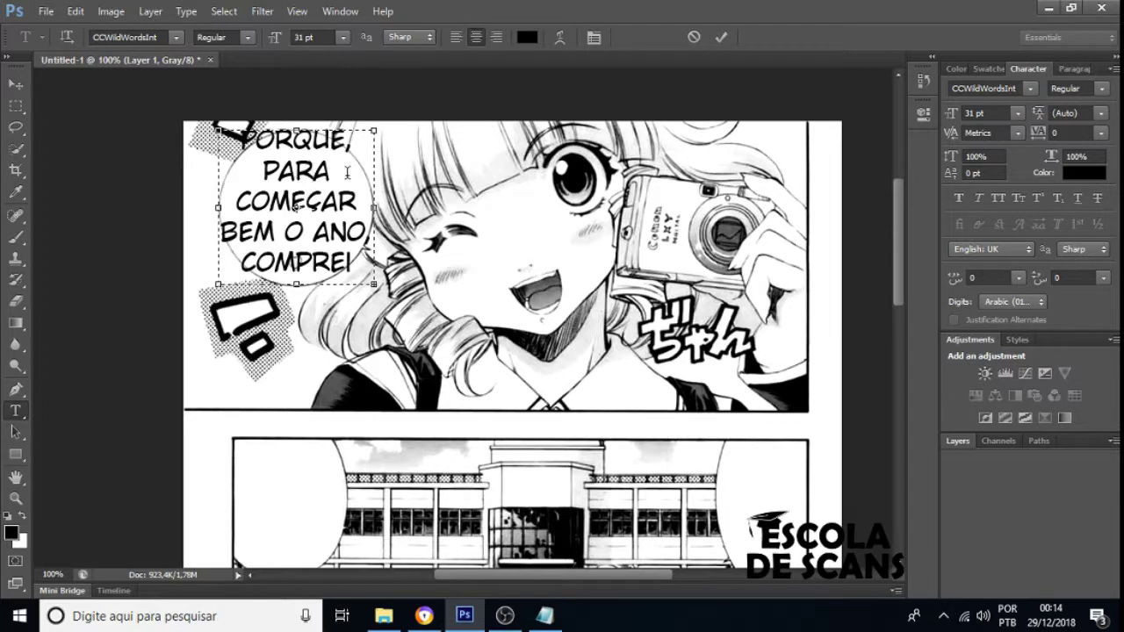
Set the whole balloon text to 13 pt with Smooth anti-aliasing and commit it.
{"action": "key", "text": "ctrl+a"}
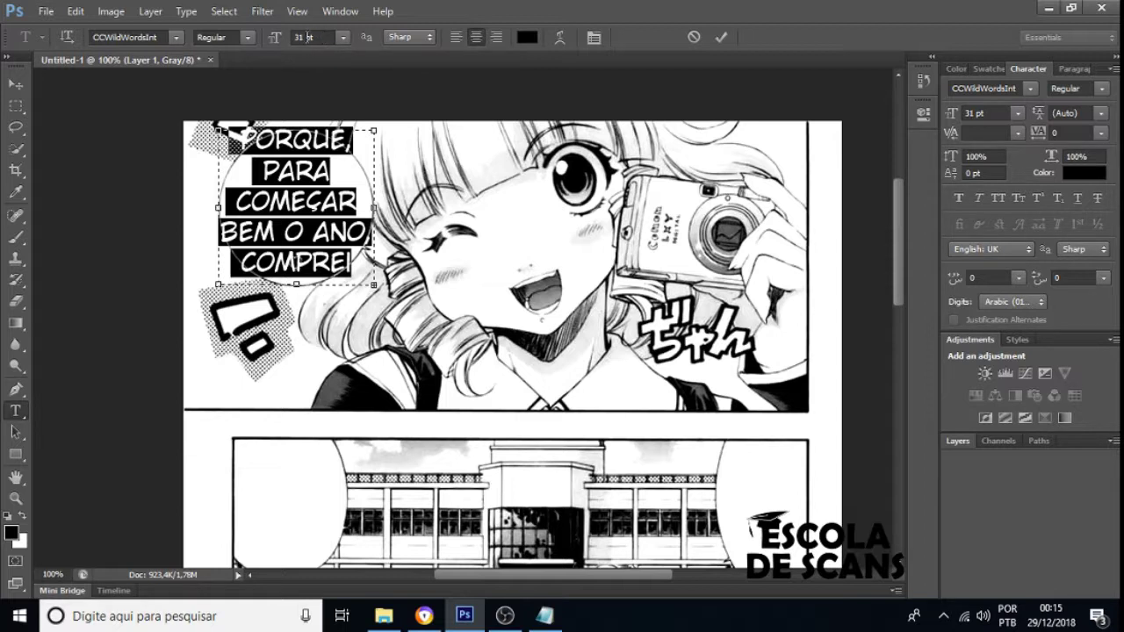
{"action": "left_click", "coordinate": [998, 112]}
{"action": "type", "text": "13"}
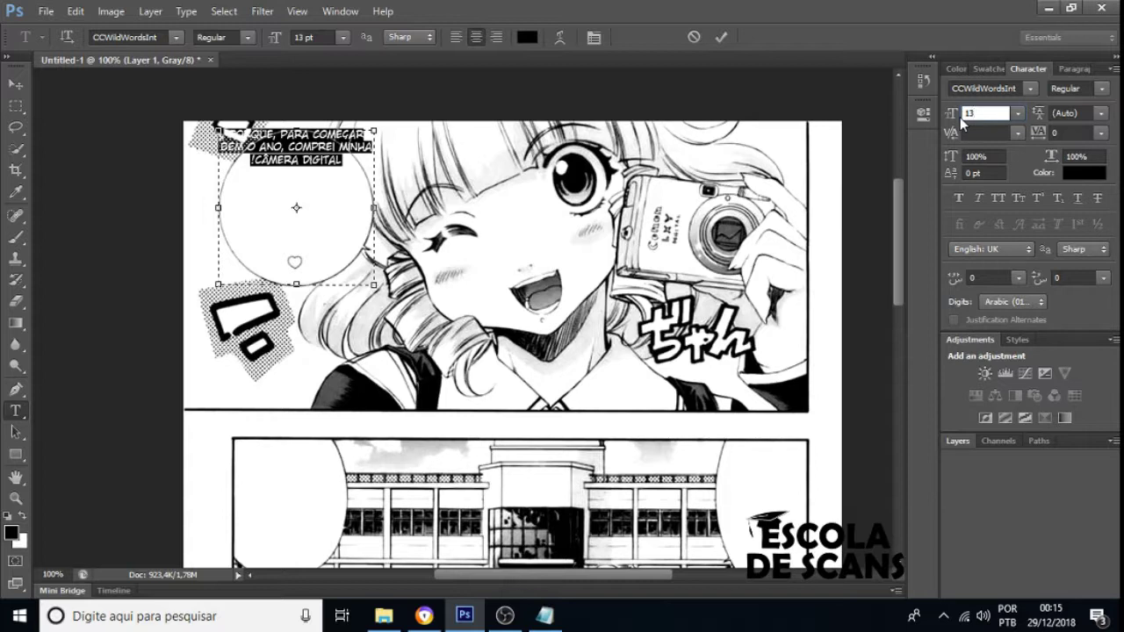
{"action": "key", "text": "Return"}
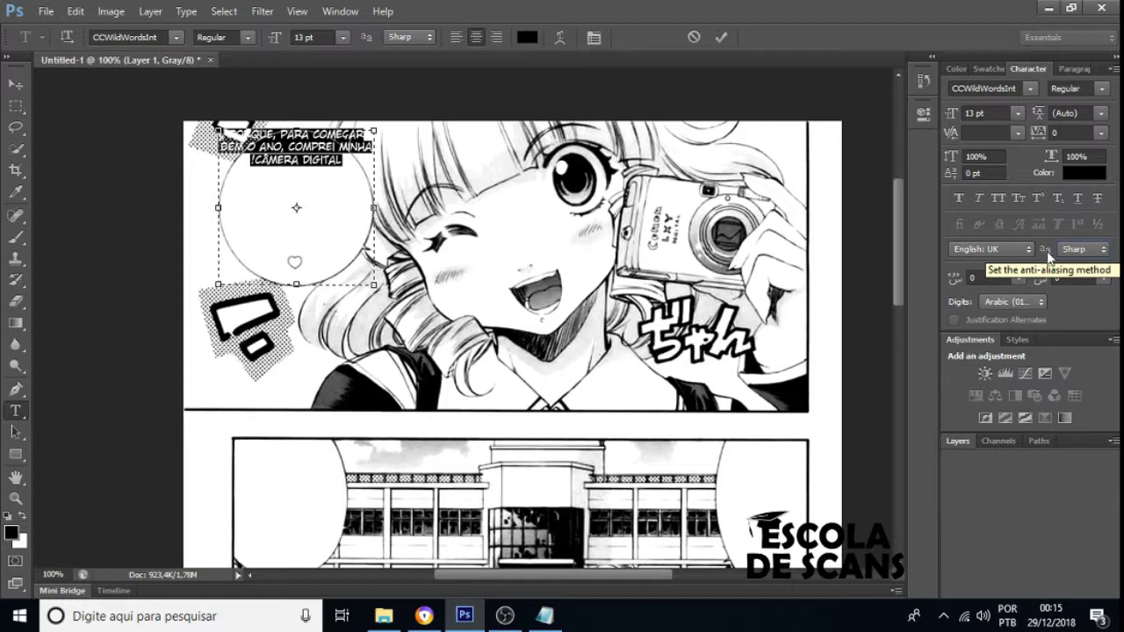
{"action": "left_click", "coordinate": [1069, 250]}
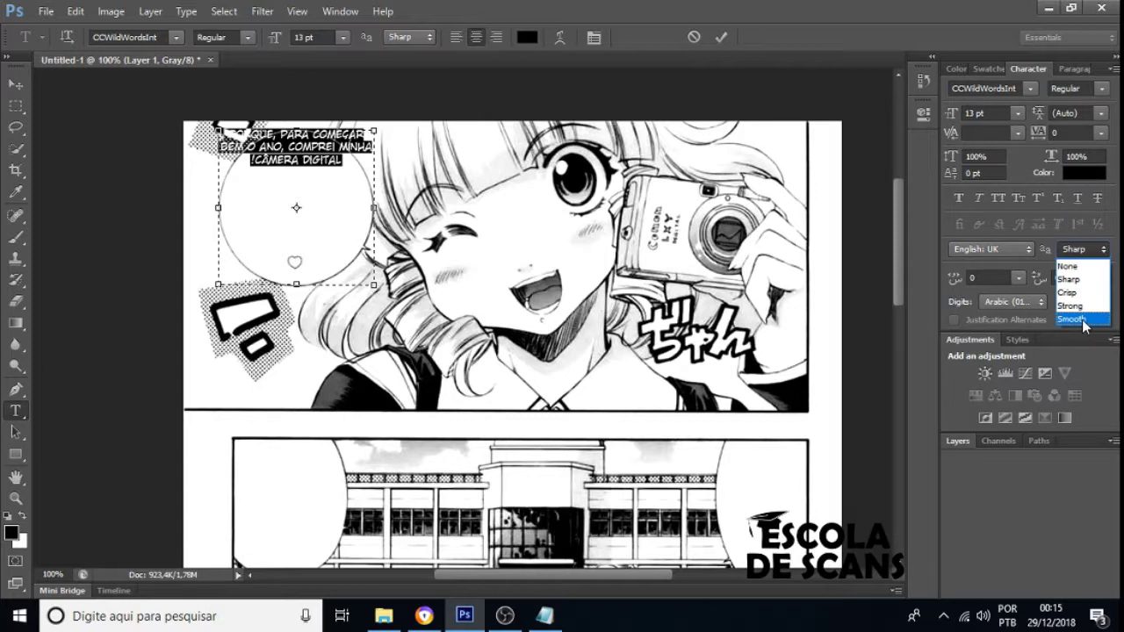
{"action": "left_click", "coordinate": [1073, 319]}
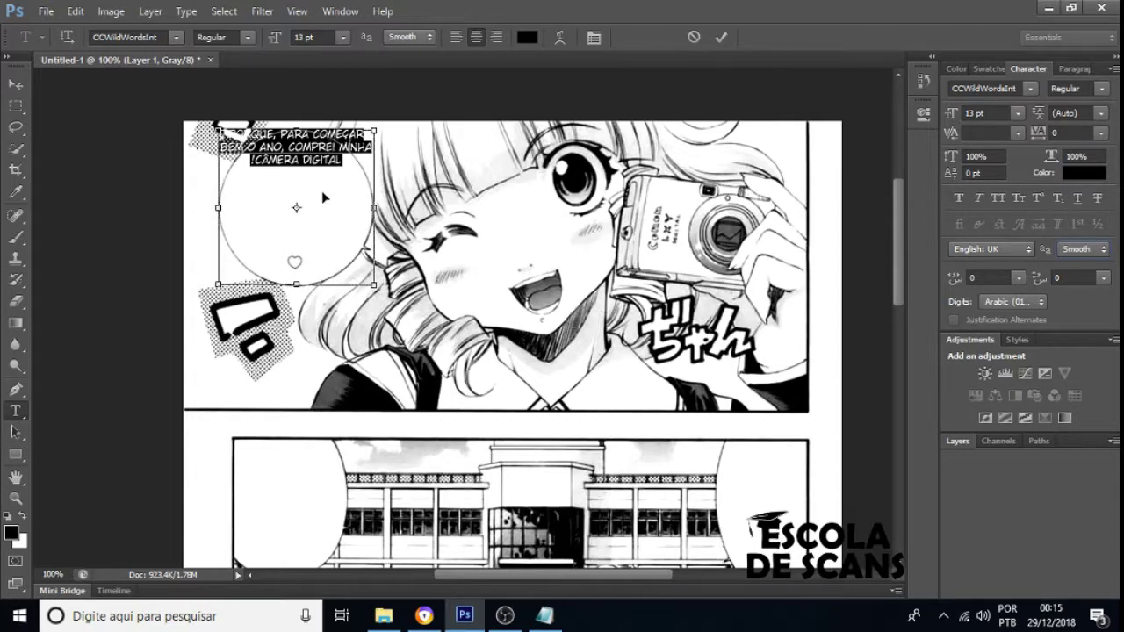
{"action": "key", "text": "ctrl+Return"}
{"action": "key", "text": "z"}
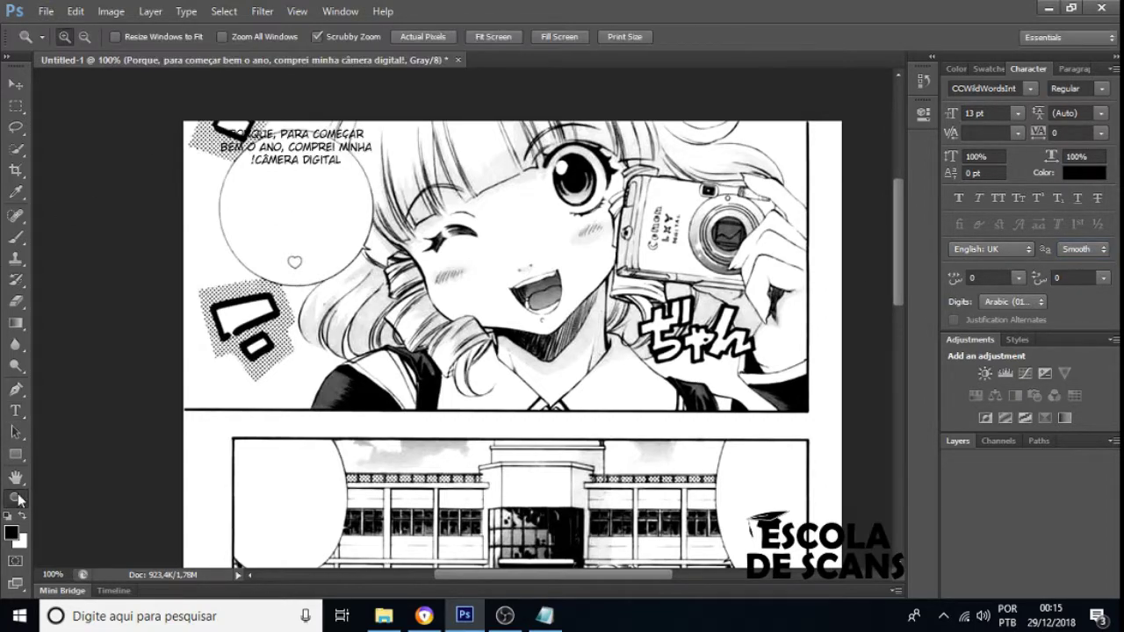
{"action": "left_click", "coordinate": [337, 143]}
{"action": "left_click", "coordinate": [274, 170]}
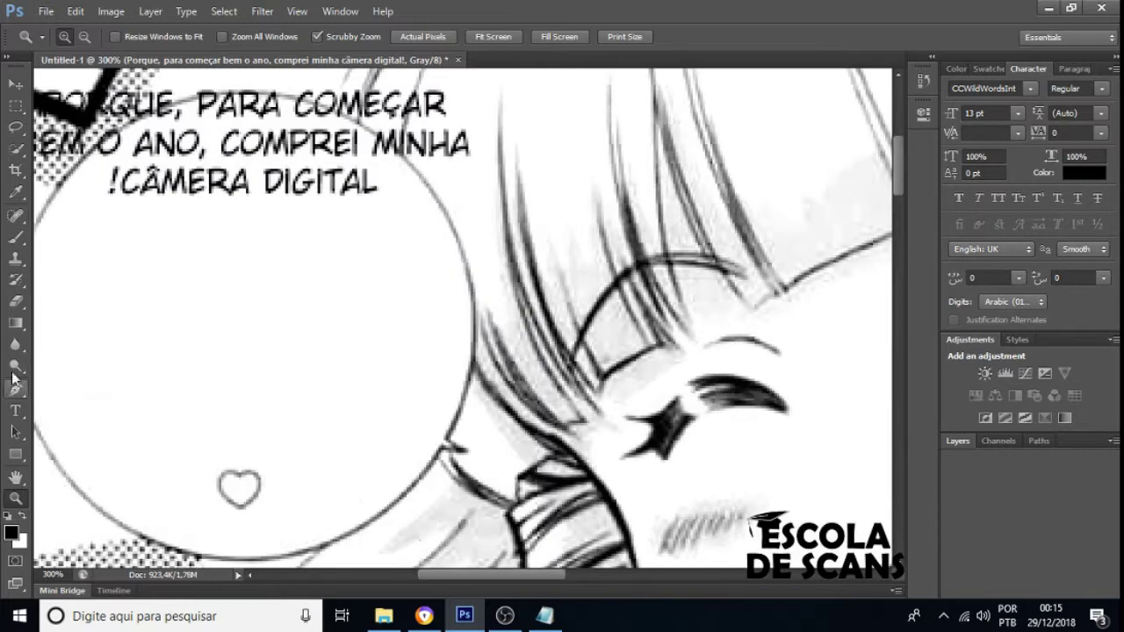
{"action": "left_click", "coordinate": [15, 366]}
{"action": "left_click", "coordinate": [397, 223]}
{"action": "left_click", "coordinate": [578, 242]}
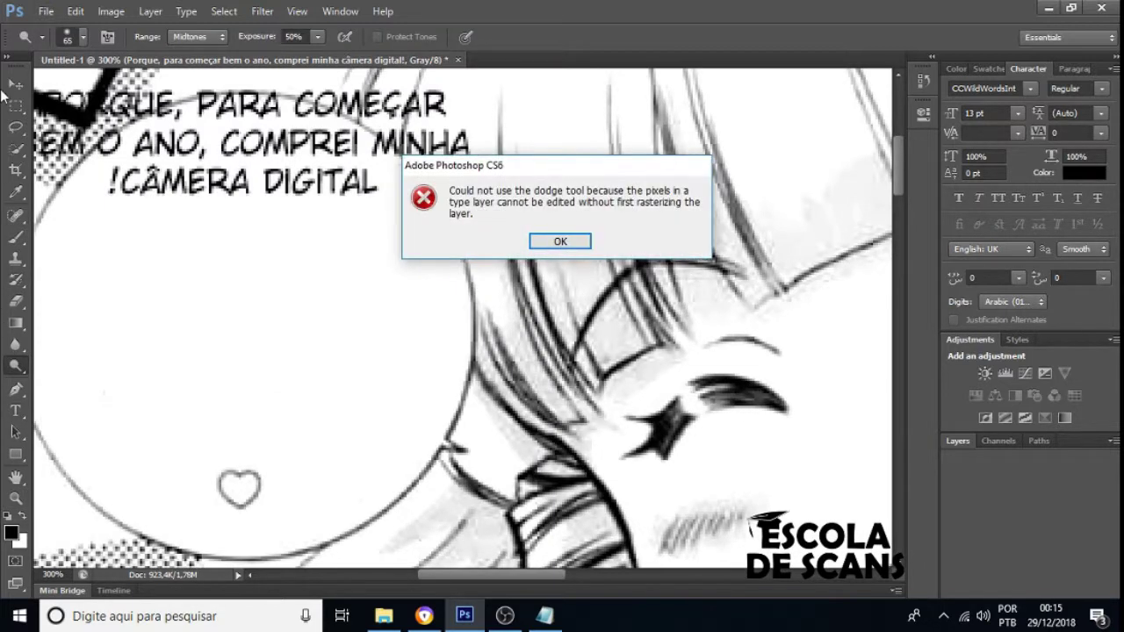
{"action": "key", "text": "Return"}
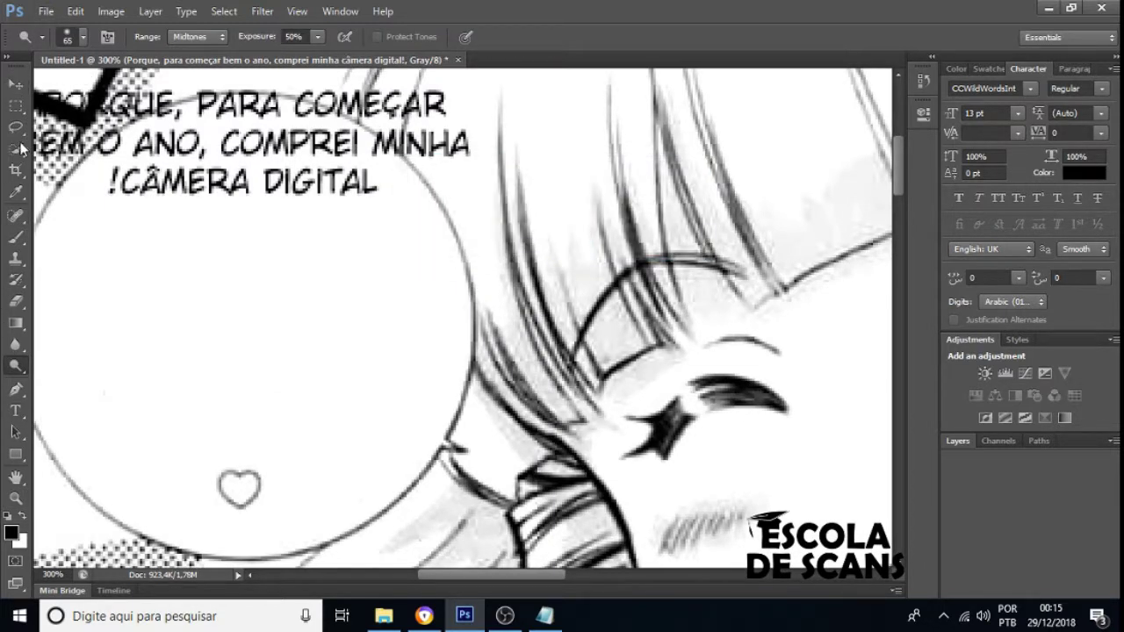
Open the balloon text for editing and show the layer list alongside the character settings.
{"action": "left_click", "coordinate": [14, 410]}
{"action": "left_click", "coordinate": [348, 143]}
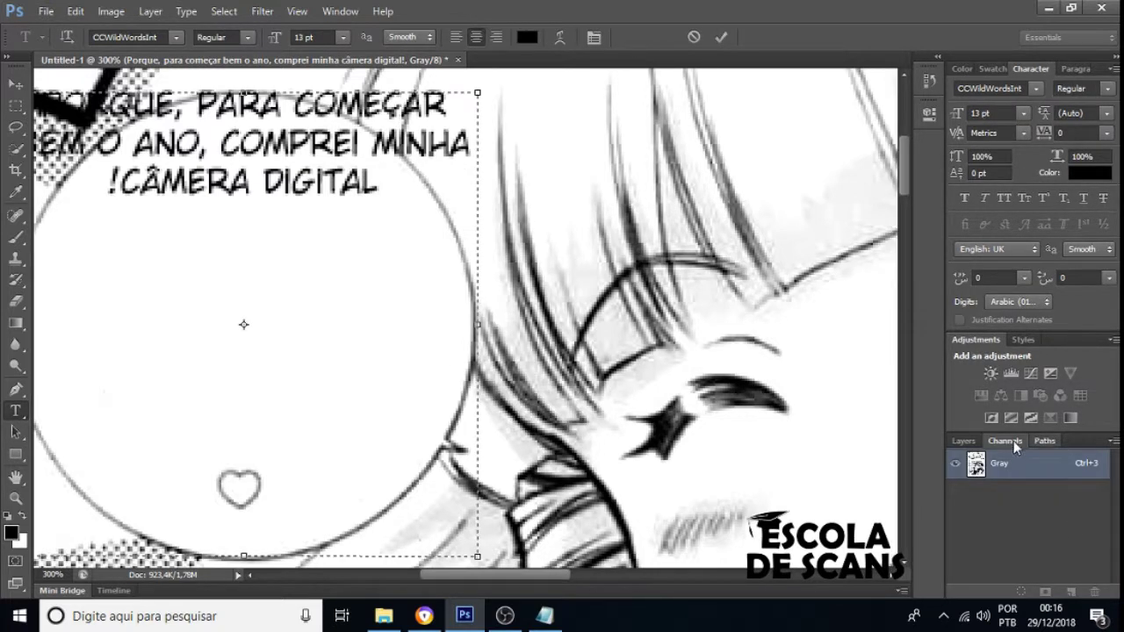
{"action": "left_click", "coordinate": [963, 440]}
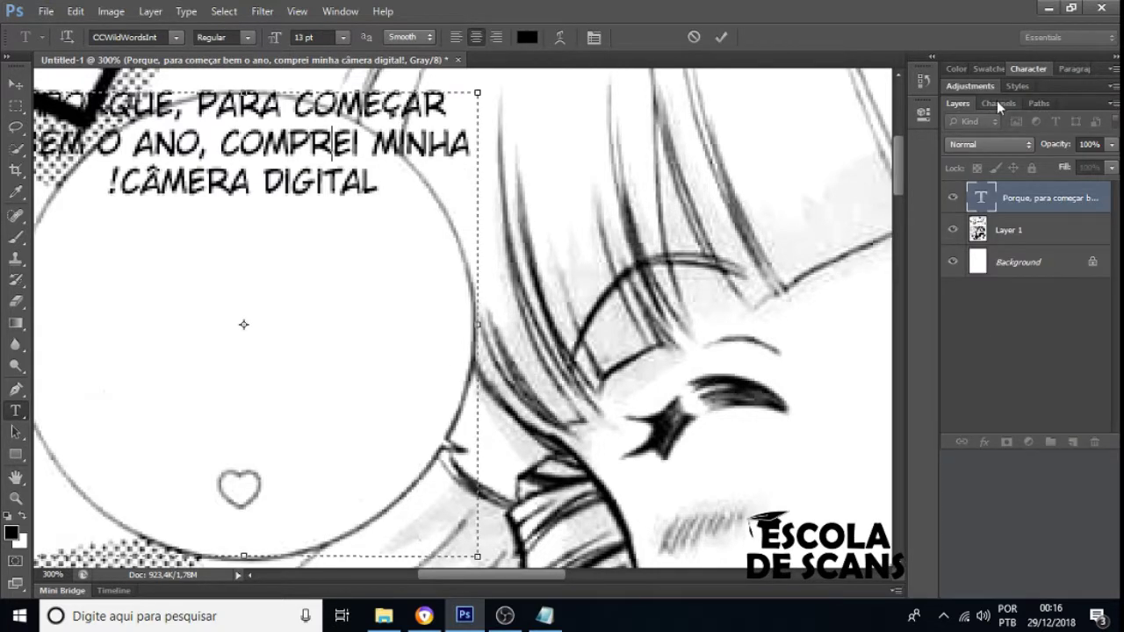
{"action": "left_click", "coordinate": [1021, 69]}
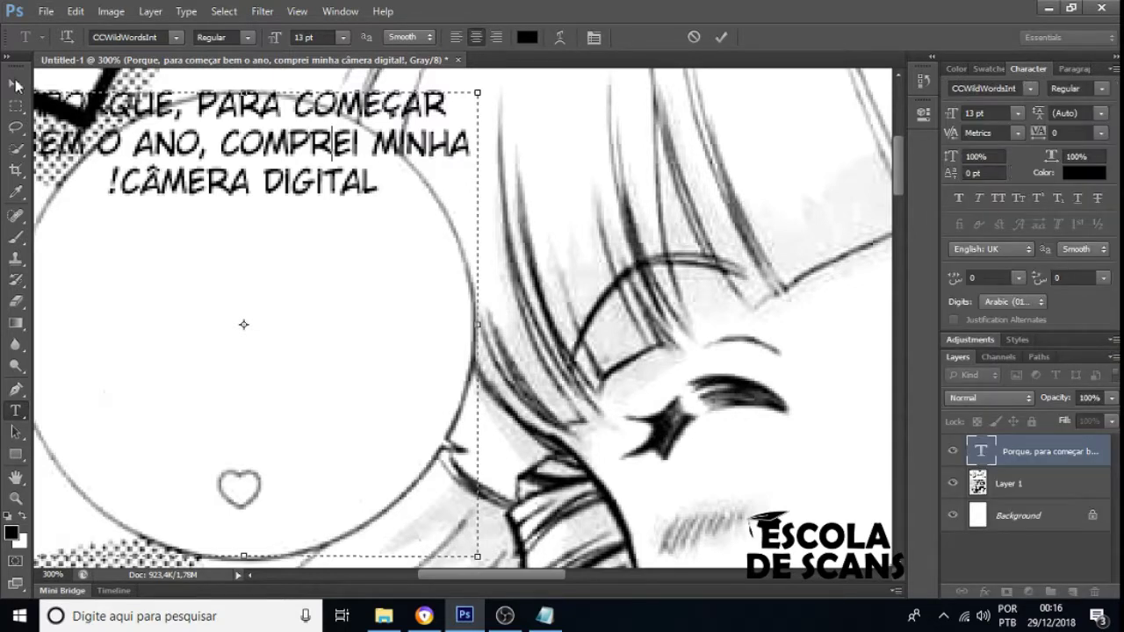
Switch the whole balloon text's anti-aliasing to Sharp and back to Smooth to compare them.
{"action": "key", "text": "ctrl+a"}
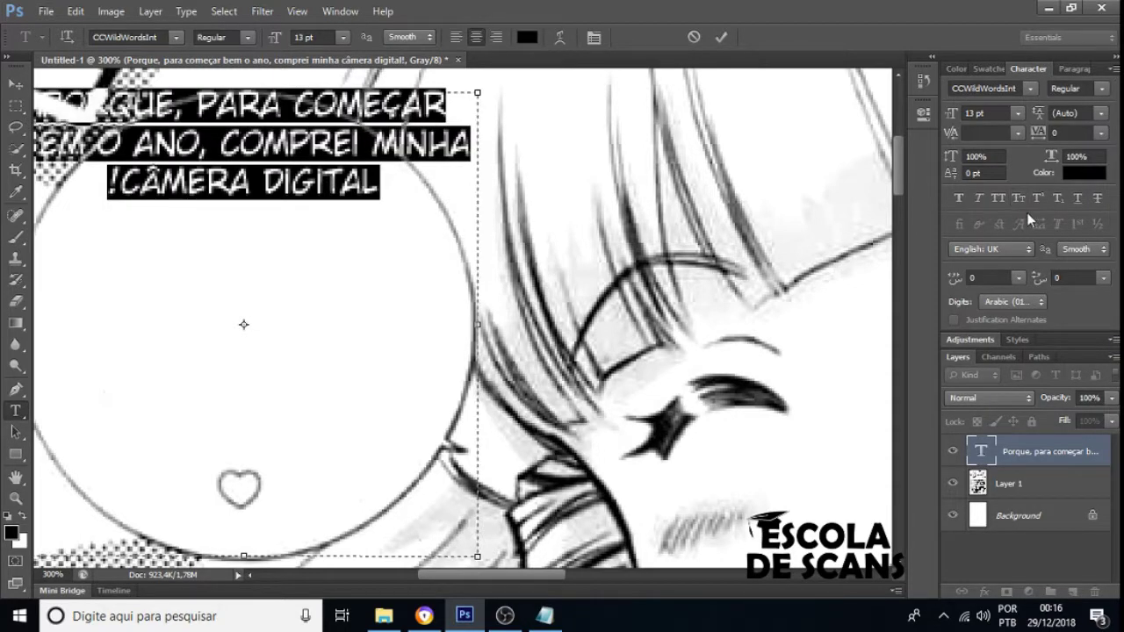
{"action": "left_click", "coordinate": [1092, 249]}
{"action": "left_click", "coordinate": [1079, 270]}
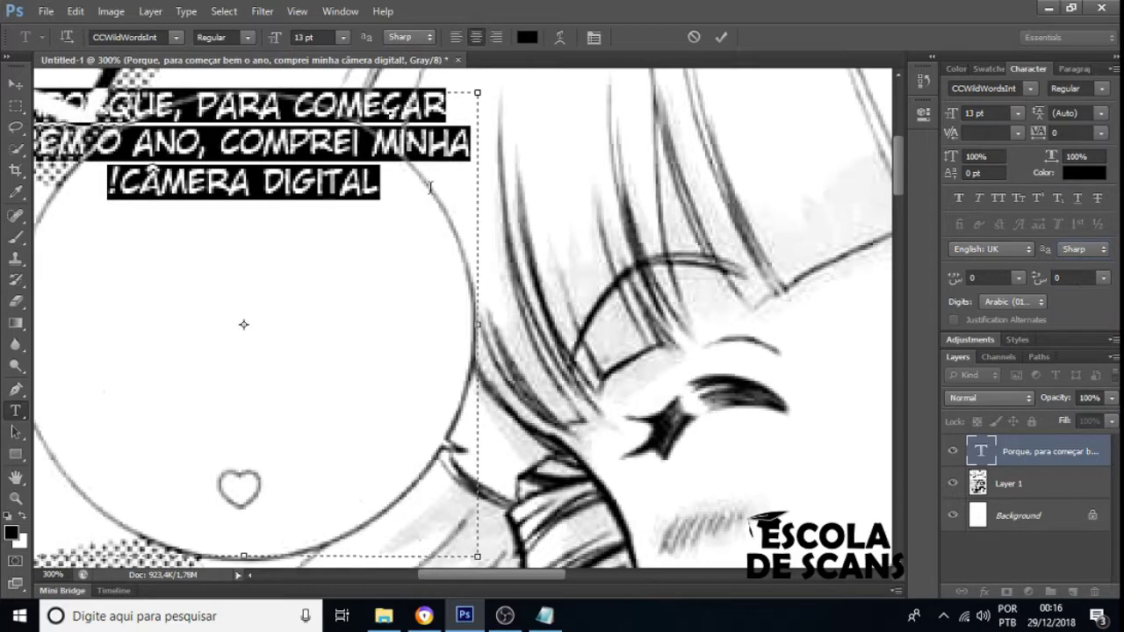
{"action": "left_click", "coordinate": [1078, 251]}
{"action": "left_click", "coordinate": [1071, 318]}
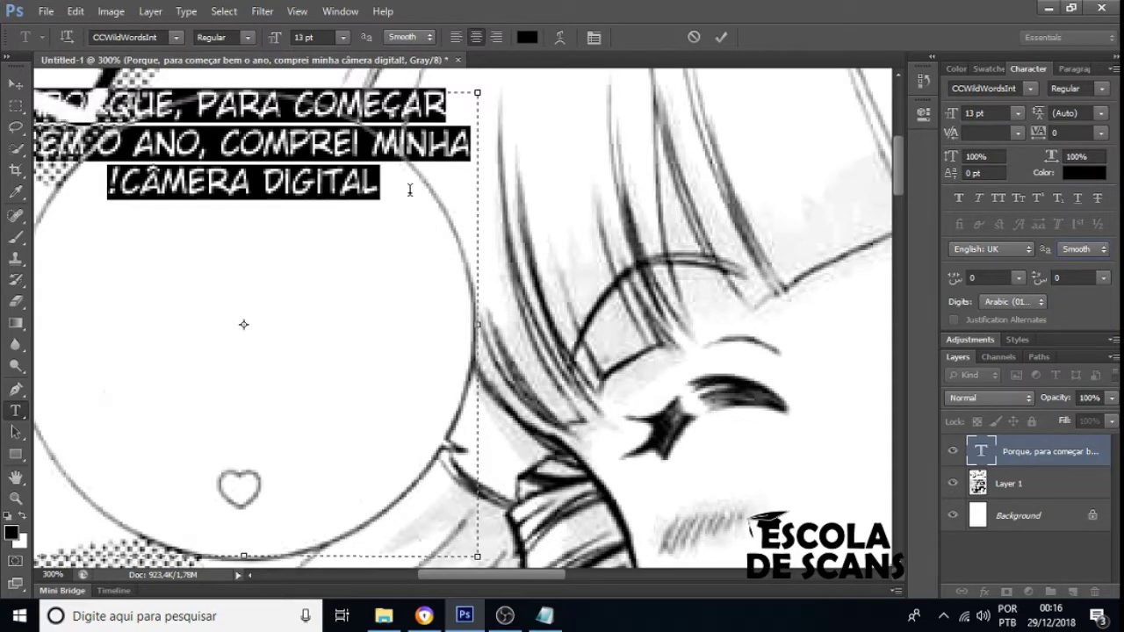
Repeat the Sharp and Smooth anti-aliasing comparison without the text highlight, ending on Smooth.
{"action": "key", "text": "ctrl+h"}
{"action": "left_click", "coordinate": [1091, 249]}
{"action": "left_click", "coordinate": [1079, 267]}
{"action": "left_click", "coordinate": [405, 212]}
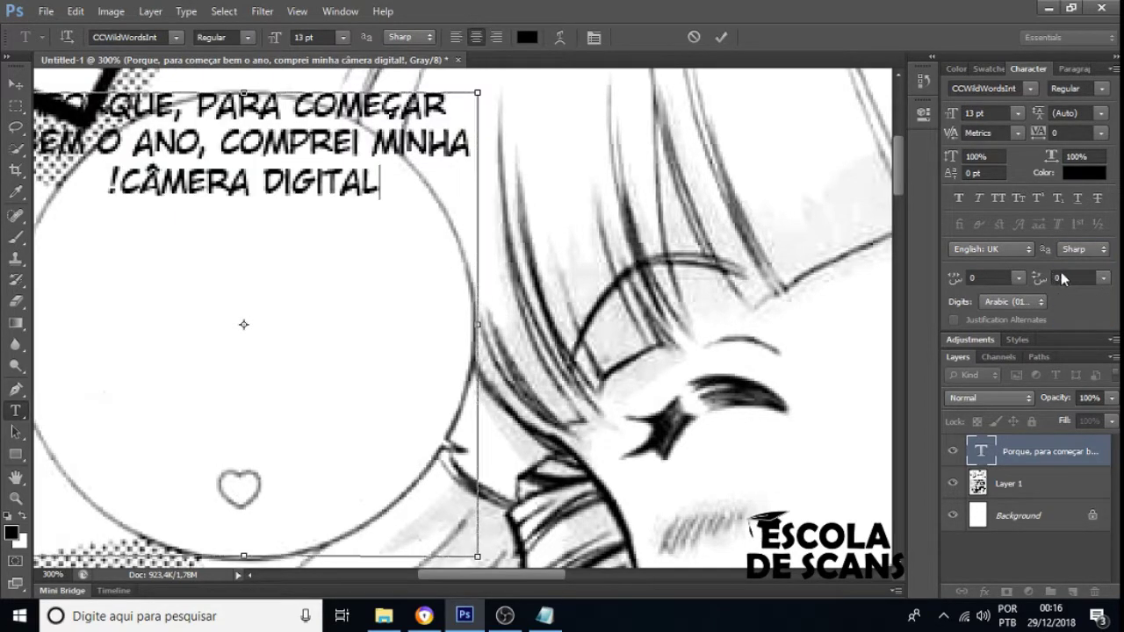
{"action": "key", "text": "ctrl+a"}
{"action": "left_click", "coordinate": [1089, 249]}
{"action": "left_click", "coordinate": [1071, 312]}
{"action": "left_click", "coordinate": [493, 220]}
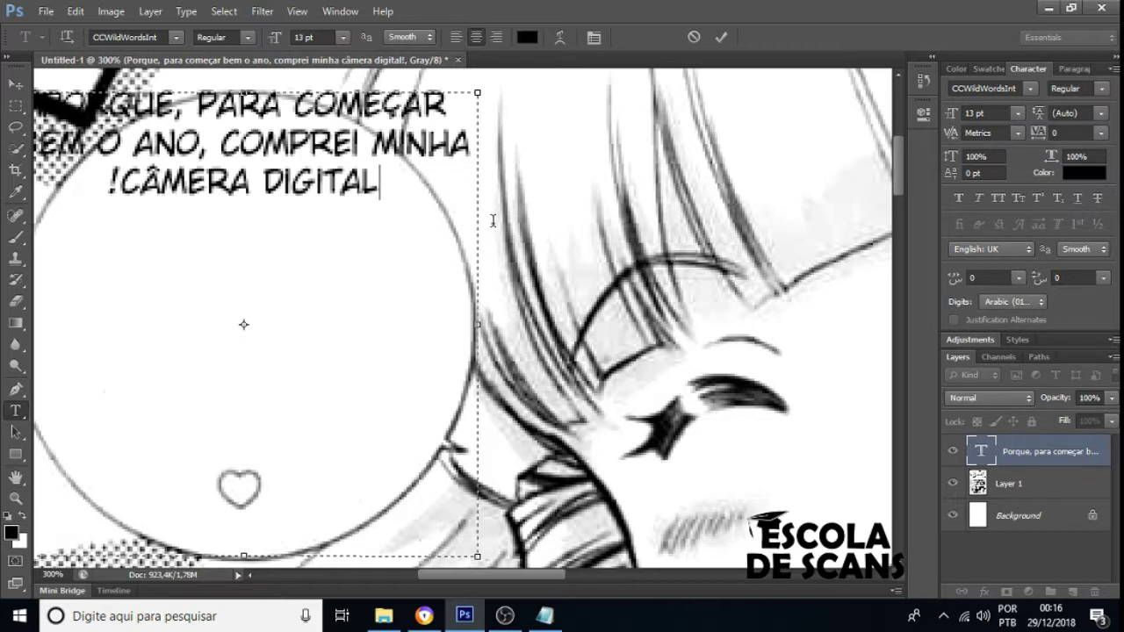
{"action": "left_click", "coordinate": [1091, 249]}
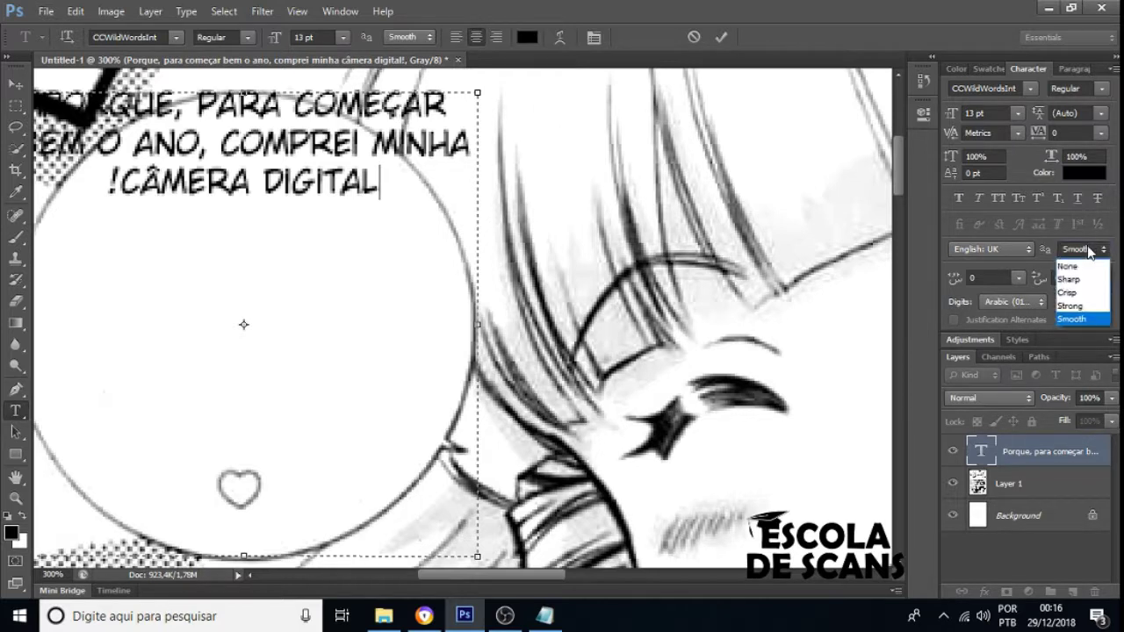
{"action": "left_click", "coordinate": [1083, 319]}
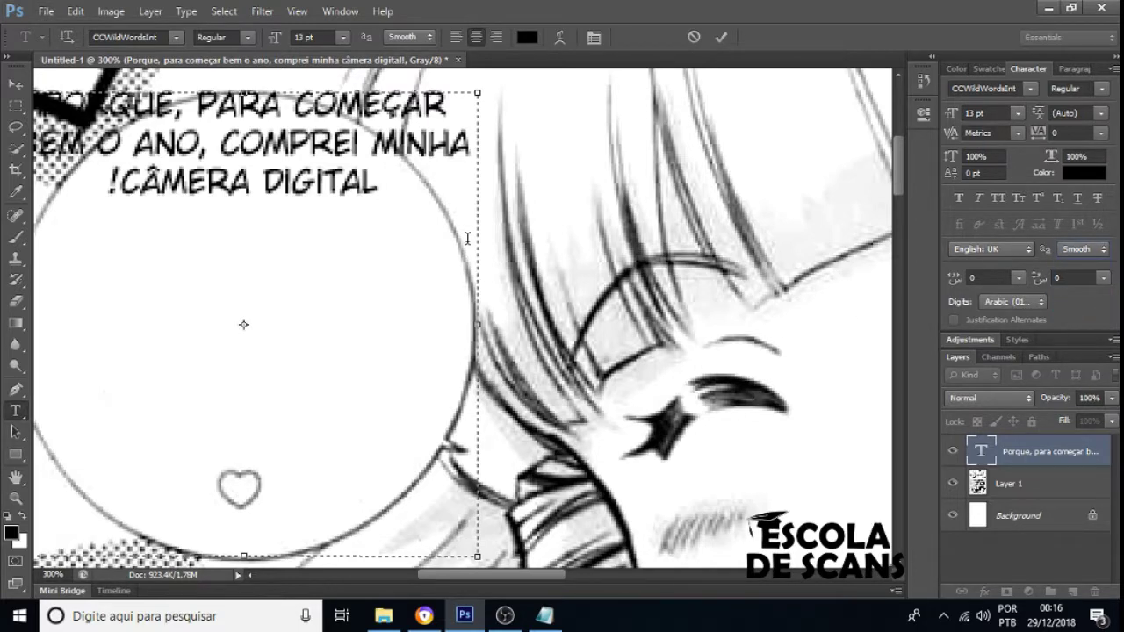
Review the round balloon's text at 100% zoom, highlighting its lines, and close text editing.
{"action": "left_click_drag", "start_coordinate": [499, 577], "coordinate": [476, 577]}
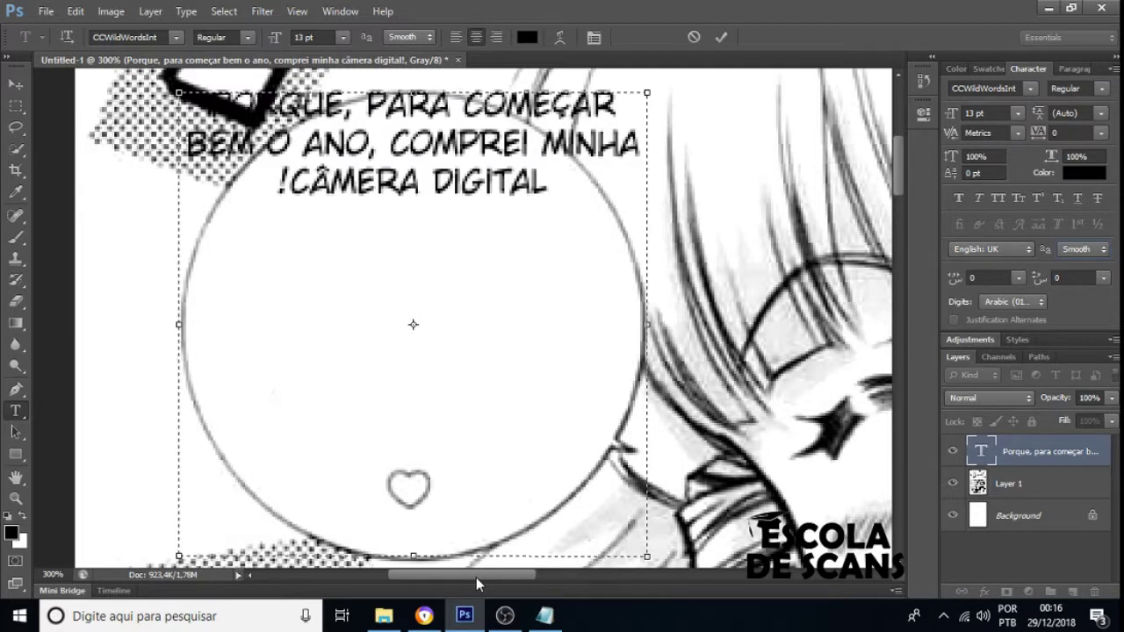
{"action": "left_click", "coordinate": [16, 498]}
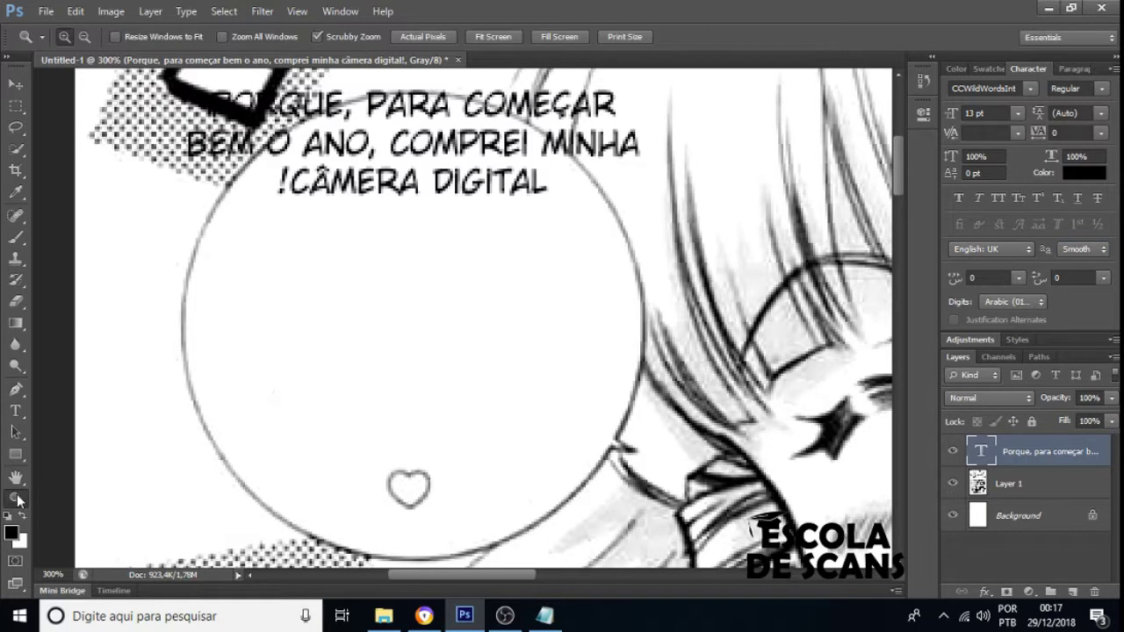
{"action": "left_click", "coordinate": [439, 38]}
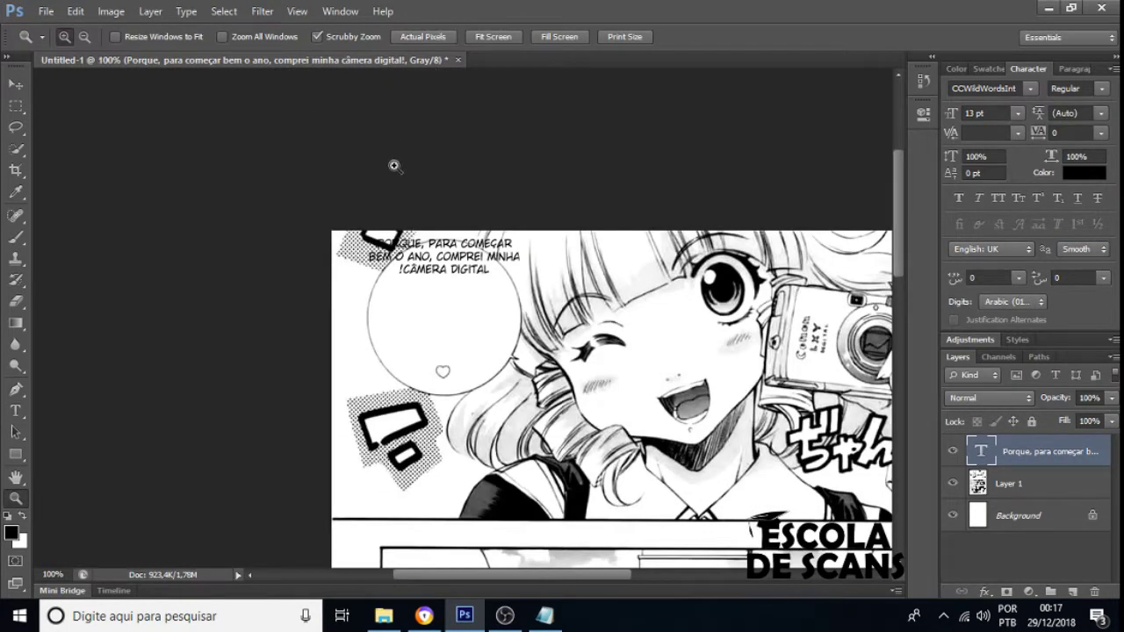
{"action": "left_click", "coordinate": [16, 411]}
{"action": "left_click", "coordinate": [464, 290]}
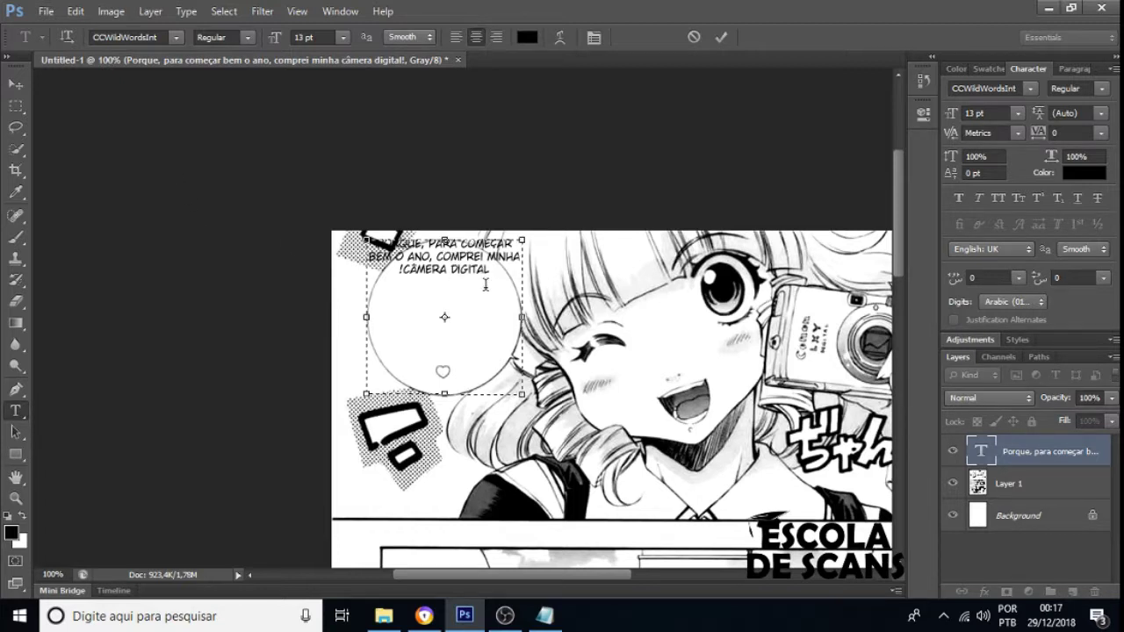
{"action": "left_click_drag", "start_coordinate": [499, 276], "coordinate": [377, 244]}
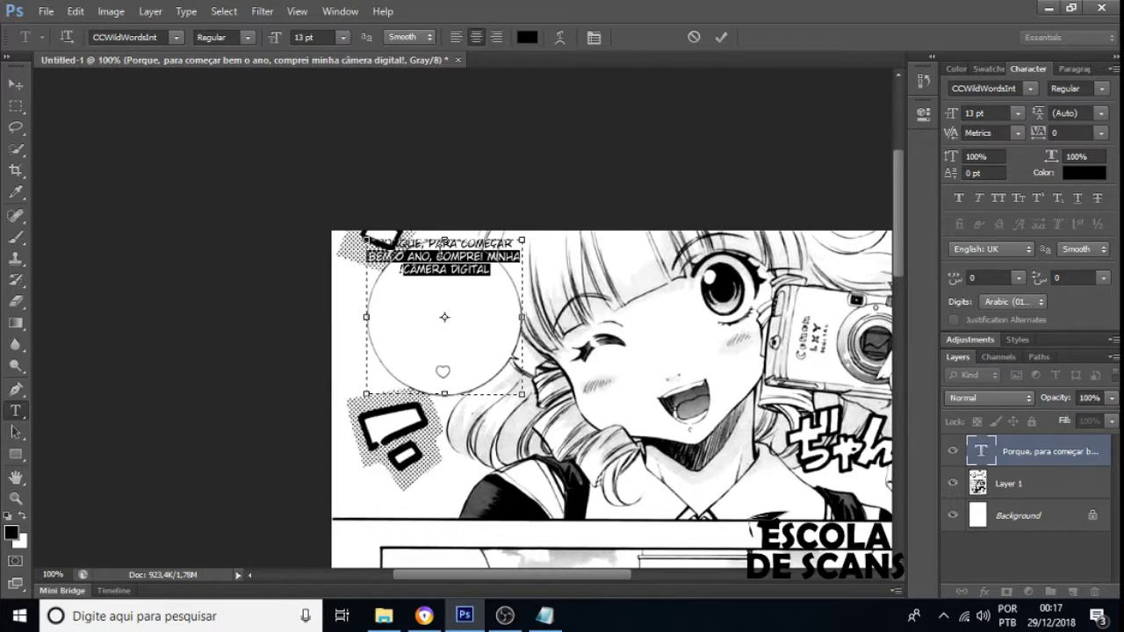
{"action": "left_click_drag", "start_coordinate": [511, 283], "coordinate": [370, 243]}
{"action": "left_click", "coordinate": [496, 287]}
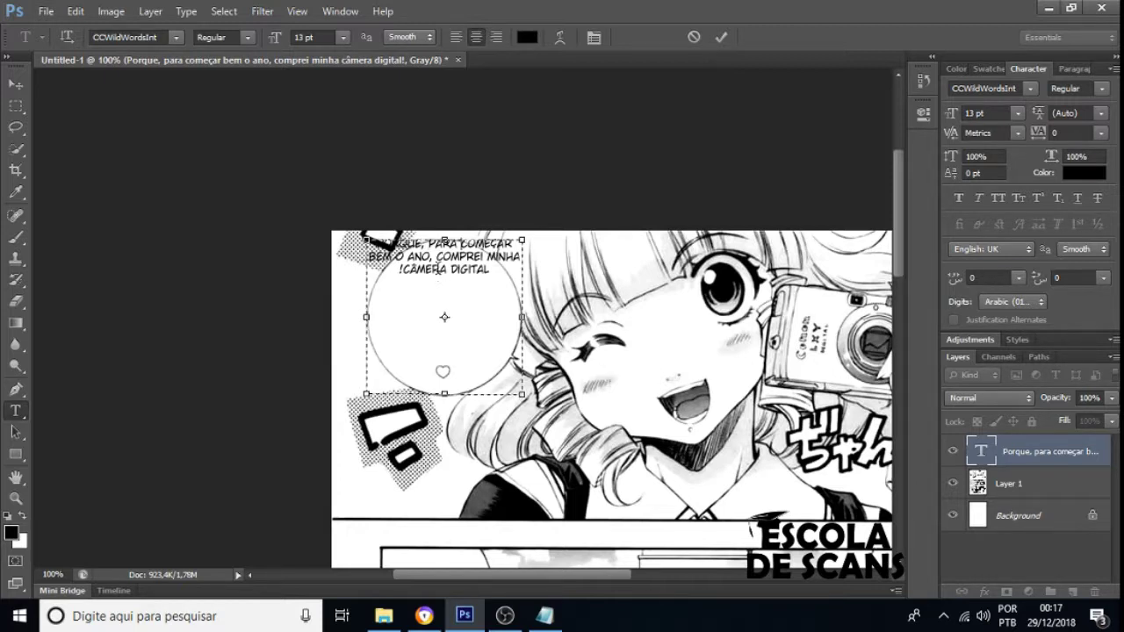
{"action": "key", "text": "ctrl+Left"}
{"action": "key", "text": "ctrl+Left"}
{"action": "key", "text": "ctrl+Left"}
{"action": "key", "text": "ctrl+Left"}
{"action": "key", "text": "ctrl+Return"}
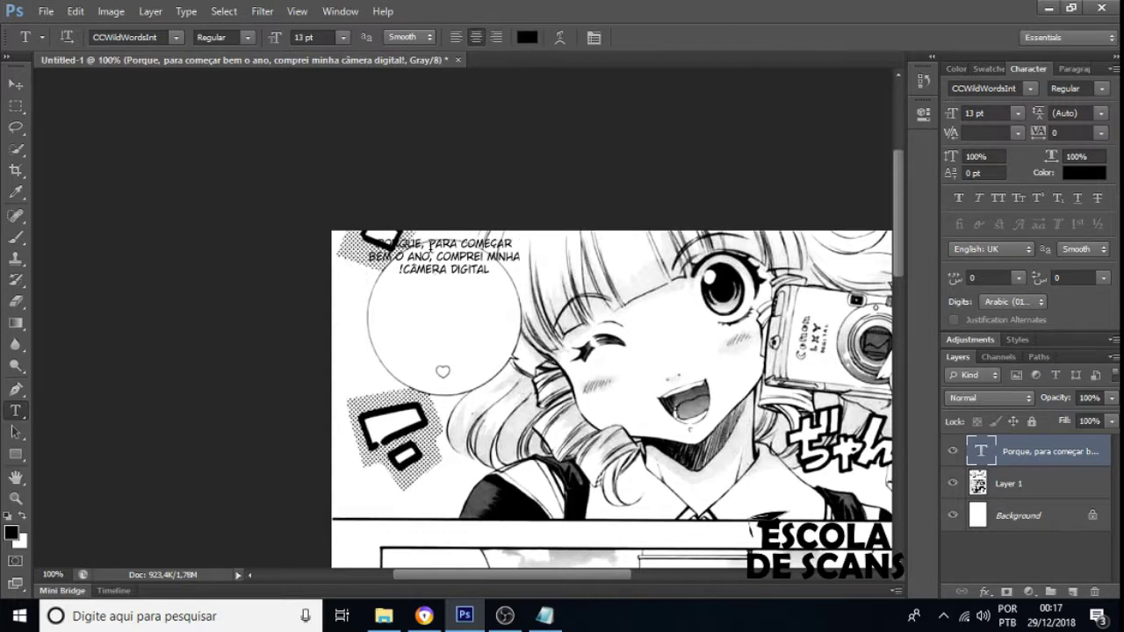
Insert four blank lines before "PORQUE" to lower the text to the middle of the round balloon, and commit it.
{"action": "left_click", "coordinate": [384, 248]}
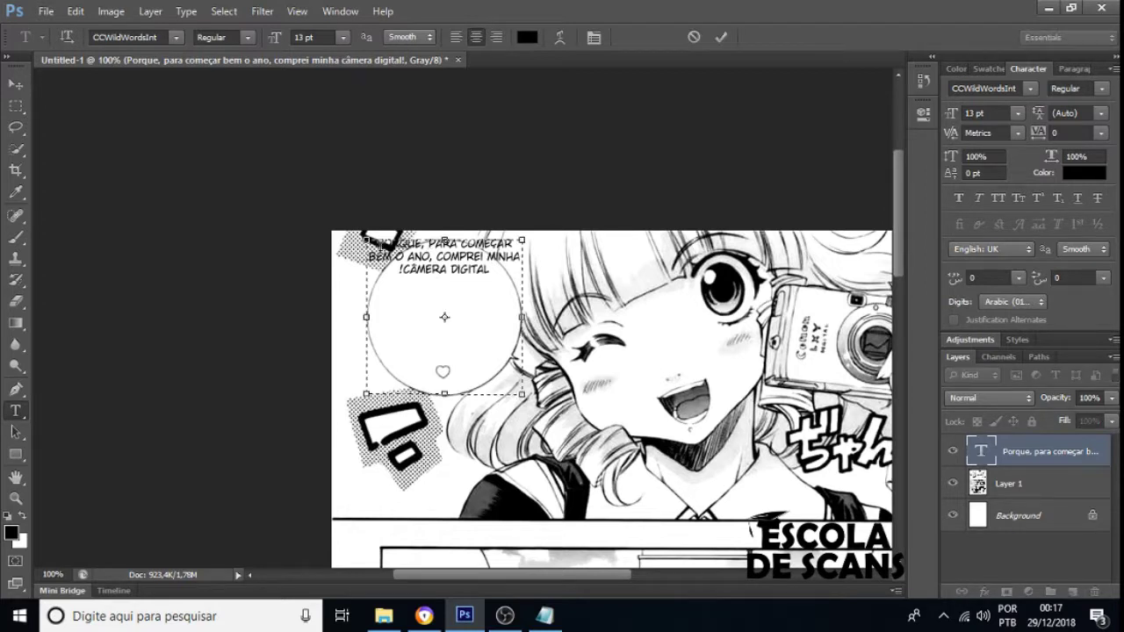
{"action": "key", "text": "Right"}
{"action": "key", "text": "Return"}
{"action": "key", "text": "Return"}
{"action": "key", "text": "Return"}
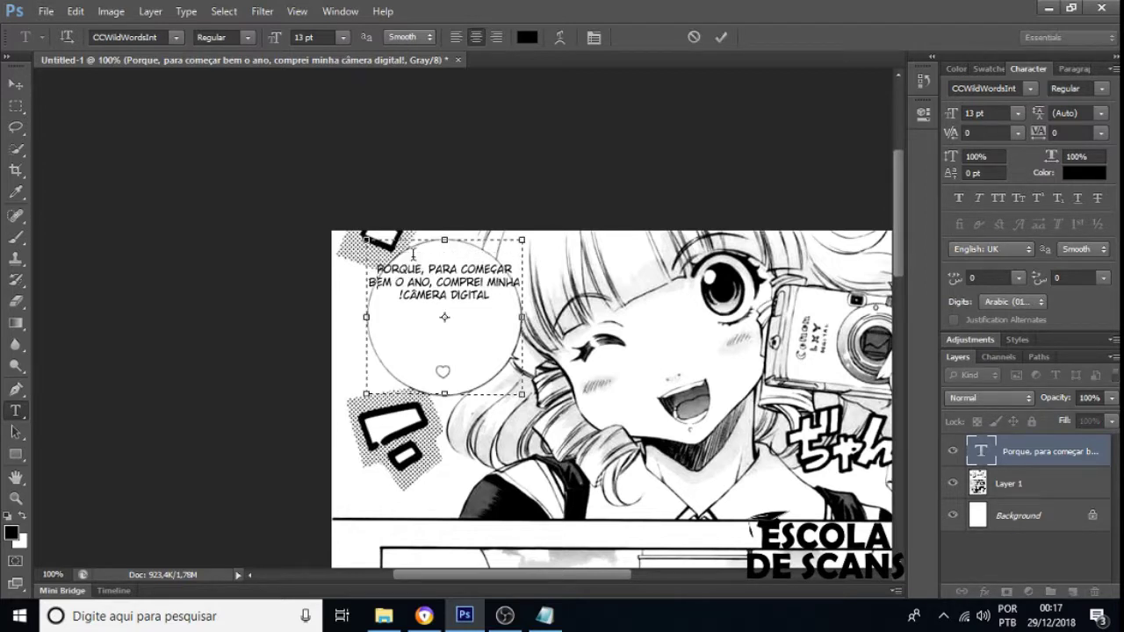
{"action": "key", "text": "Return"}
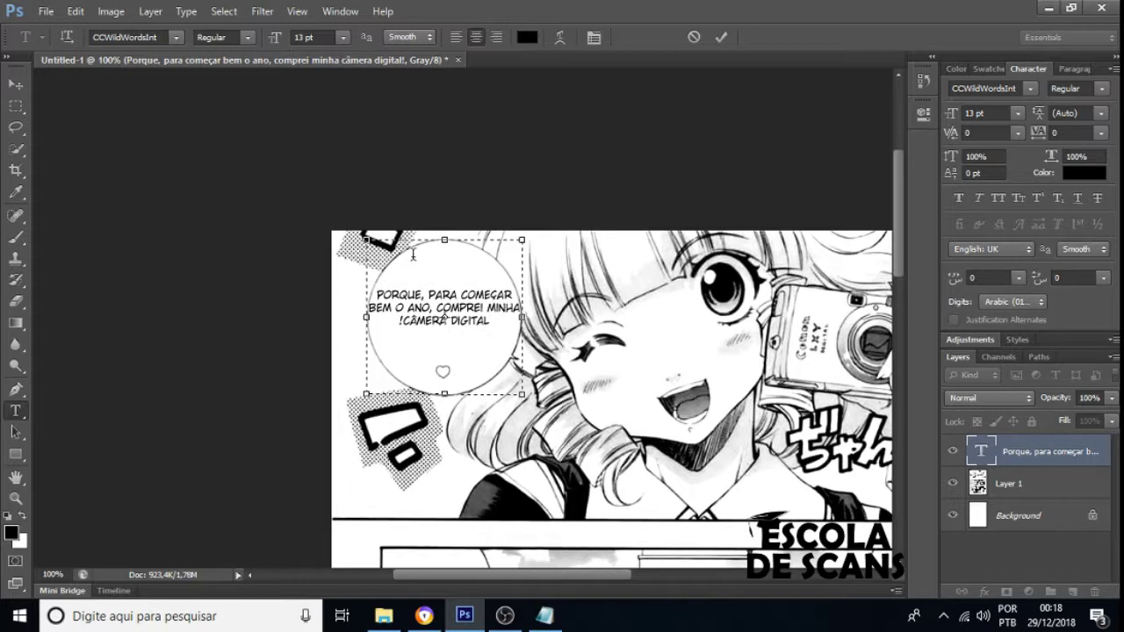
{"action": "key", "text": "Return"}
{"action": "key", "text": "BackSpace"}
{"action": "left_click", "coordinate": [16, 84]}
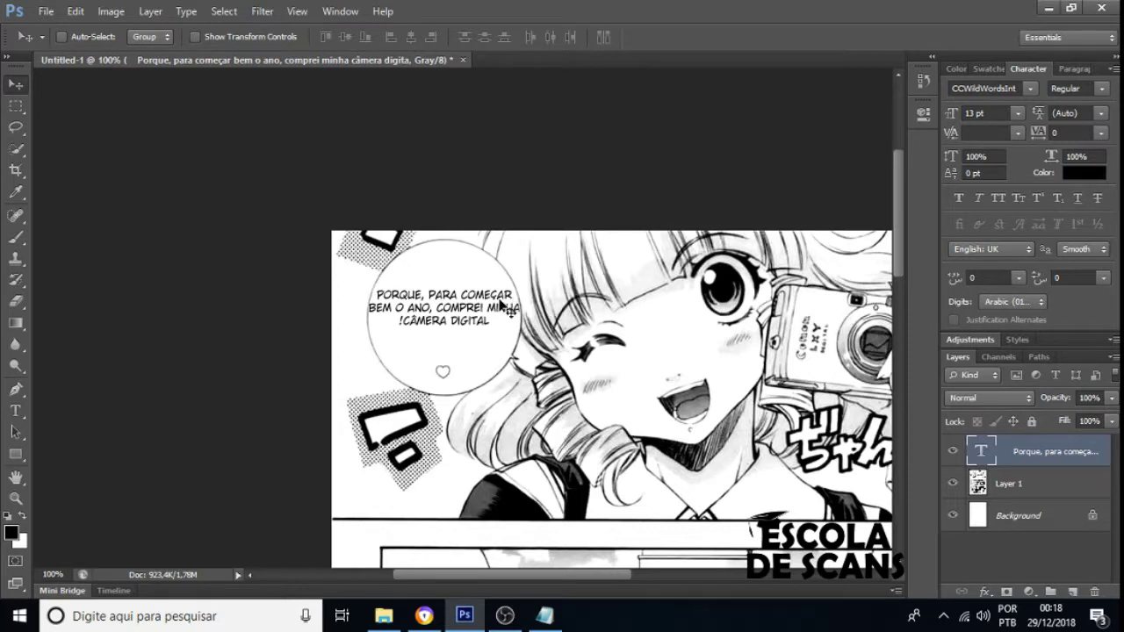
Reopen the balloon text and insert a line break between "PORQUE" and "PARA COMEÇAR".
{"action": "left_click", "coordinate": [13, 410]}
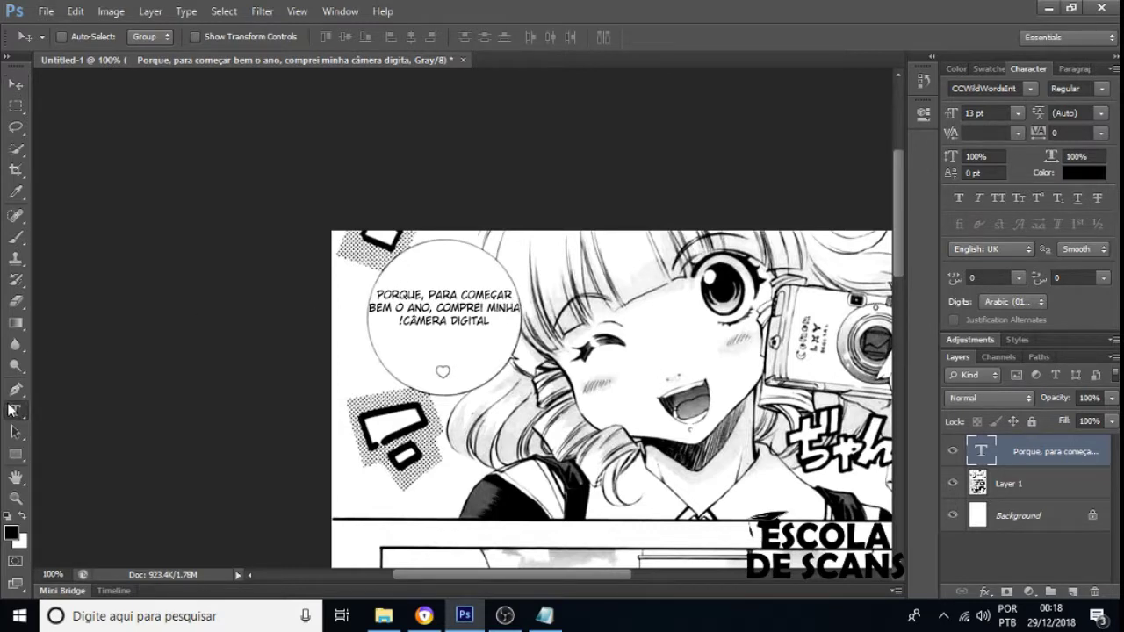
{"action": "left_click", "coordinate": [431, 290]}
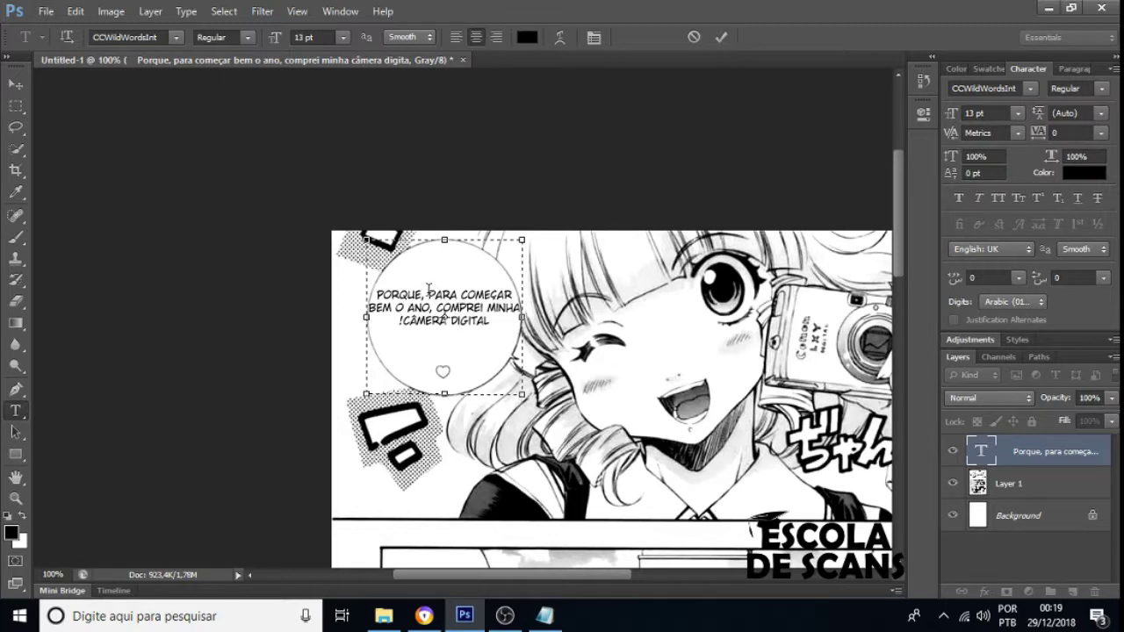
{"action": "key", "text": "Return"}
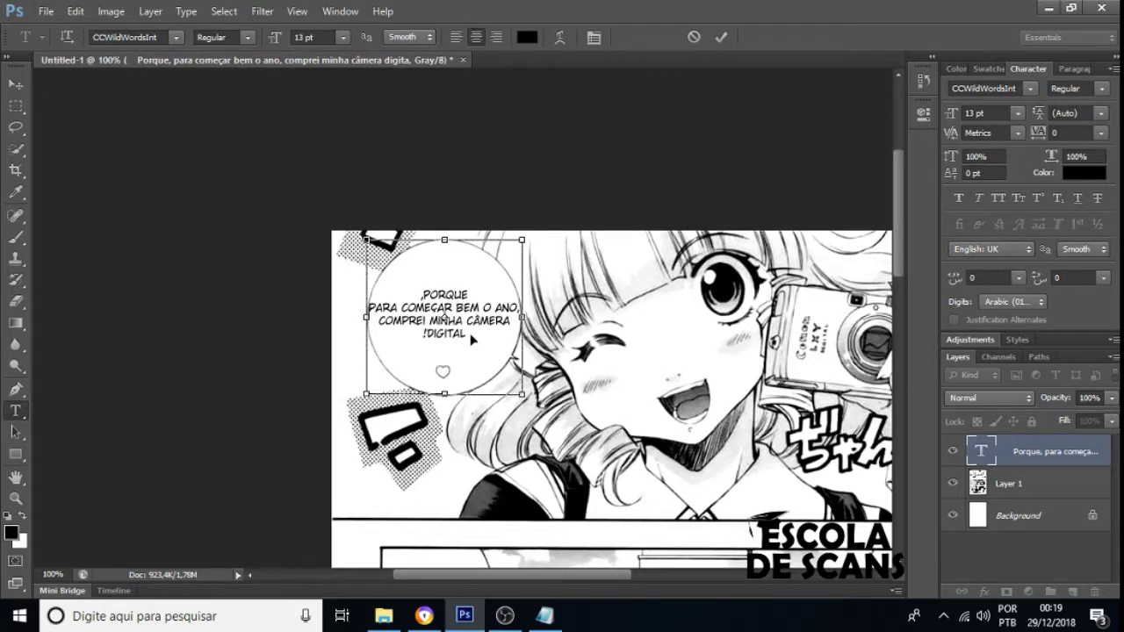
Restore the balloon text to its continuous wording without the added blank lines and the break after "PORQUE".
{"action": "key", "text": "ctrl+a"}
{"action": "type", "text": "PORQUE, PARA COMEÇAR BEM O ANO, COMPREI MINHA !CÂMERA DIGITAL"}
{"action": "key", "text": "Up"}
{"action": "key", "text": "Up"}
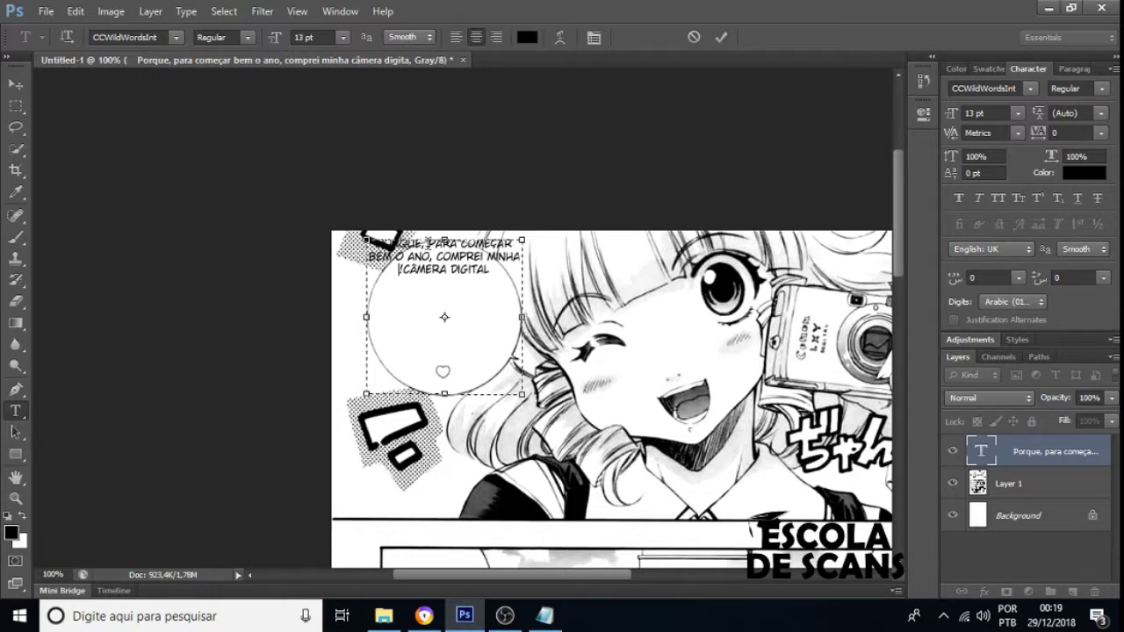
{"action": "left_click", "coordinate": [506, 244]}
{"action": "key", "text": "Return"}
{"action": "key", "text": "Return"}
{"action": "key", "text": "Return"}
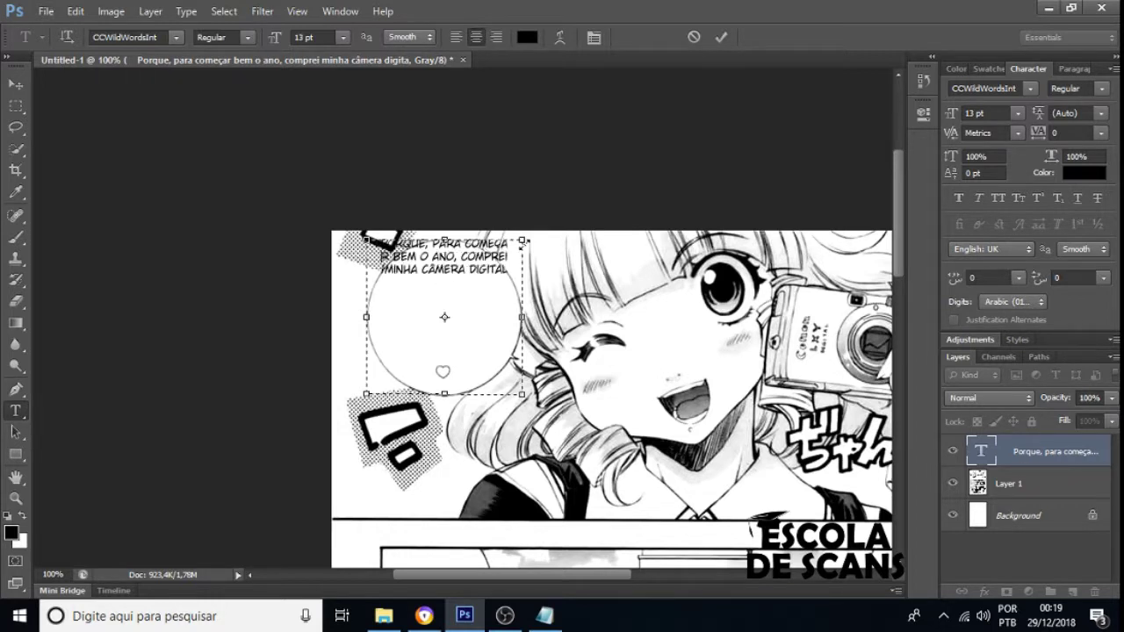
{"action": "key", "text": "BackSpace"}
{"action": "key", "text": "BackSpace"}
{"action": "key", "text": "BackSpace"}
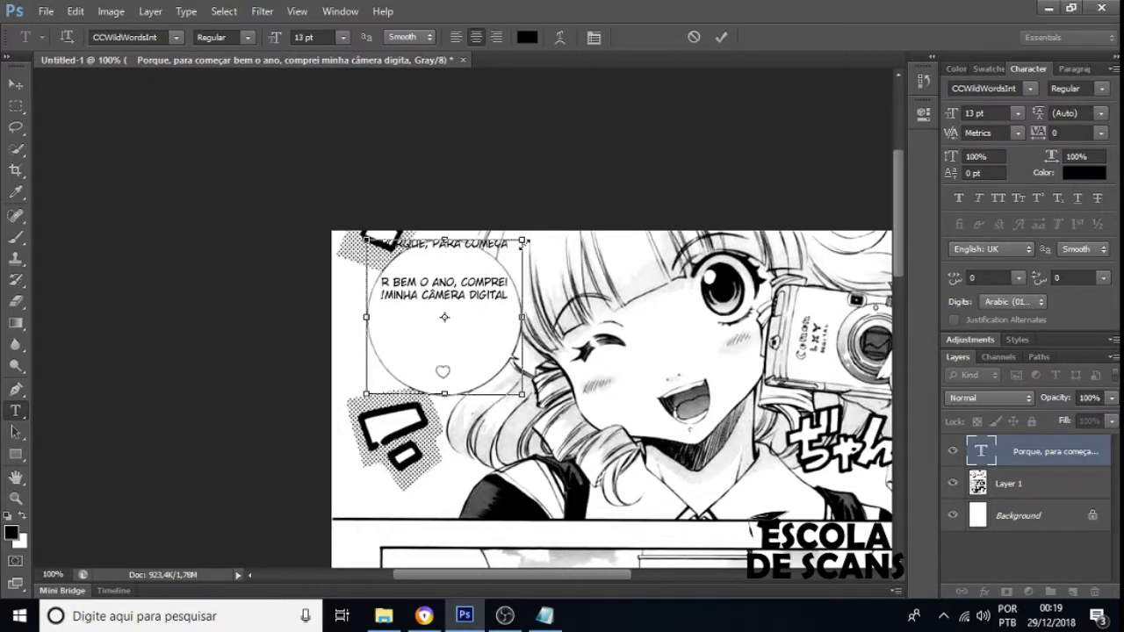
Insert four blank lines before "PORQUE" to lower the text to the middle of the round balloon.
{"action": "key", "text": "Home"}
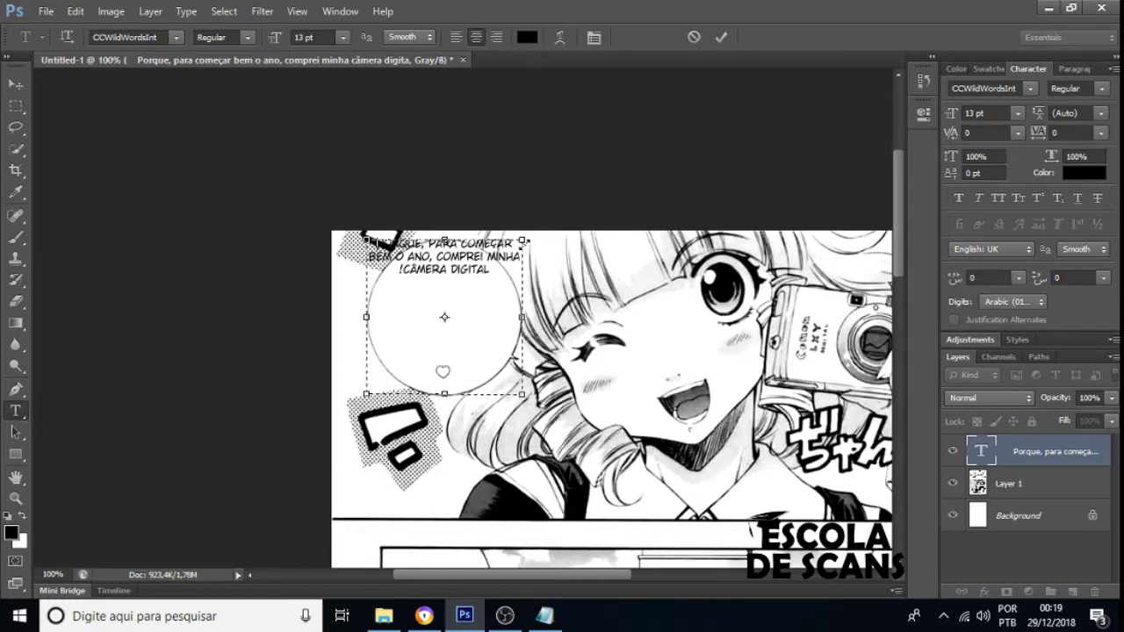
{"action": "key", "text": "Return"}
{"action": "key", "text": "Return"}
{"action": "key", "text": "Return"}
{"action": "key", "text": "Return"}
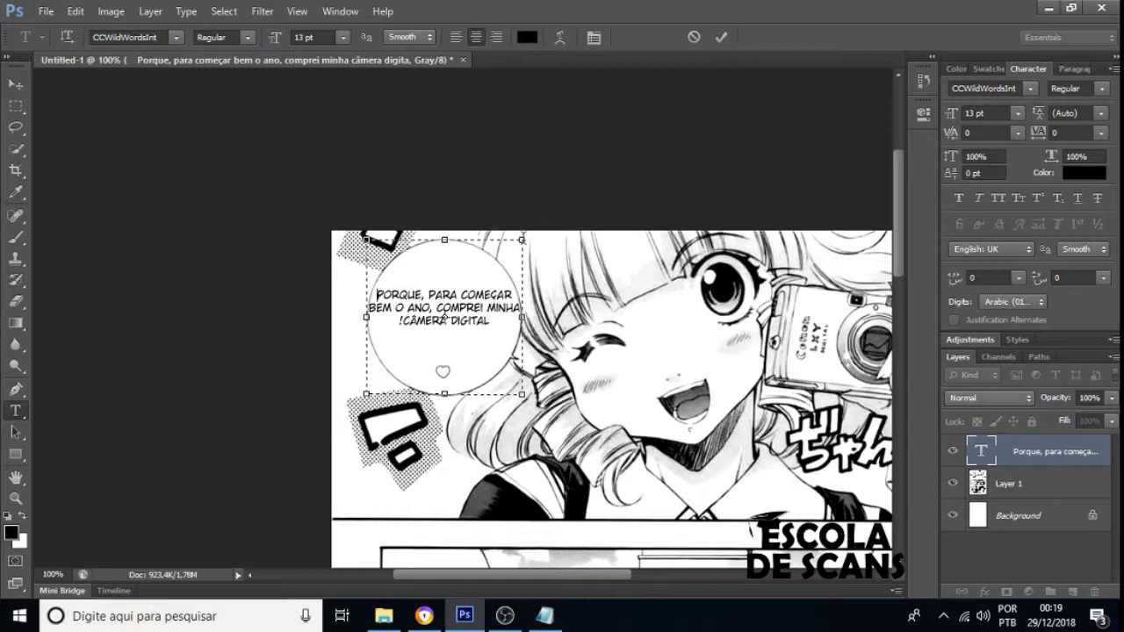
Break the balloon text into the lines "PORQUE,", "PARA COMEÇAR", "BEM O ANO, COMPREI", "MINHA CÂMERA" and "DIGITAL!", and commit it.
{"action": "left_click", "coordinate": [431, 294]}
{"action": "key", "text": "Return"}
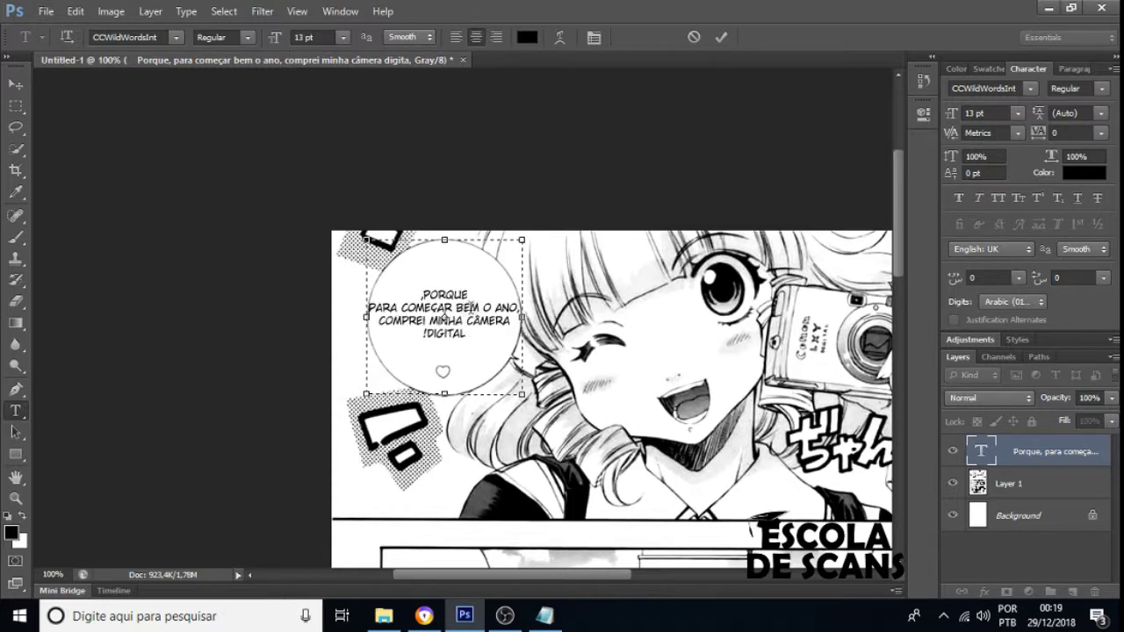
{"action": "left_click", "coordinate": [440, 308]}
{"action": "key", "text": "Return"}
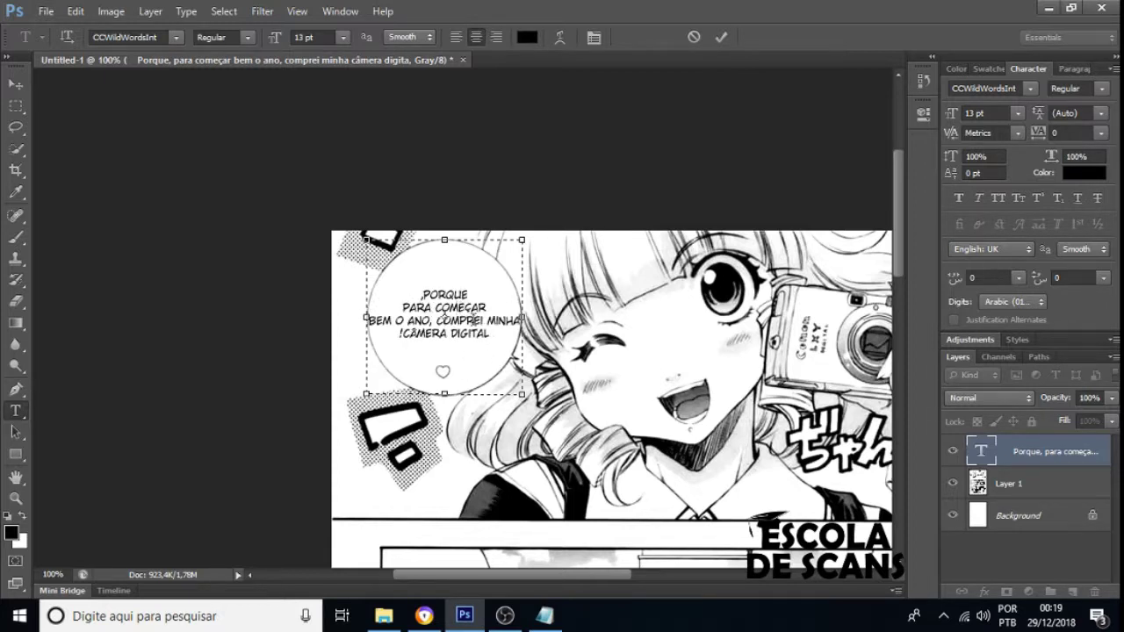
{"action": "left_click", "coordinate": [489, 319]}
{"action": "key", "text": "Return"}
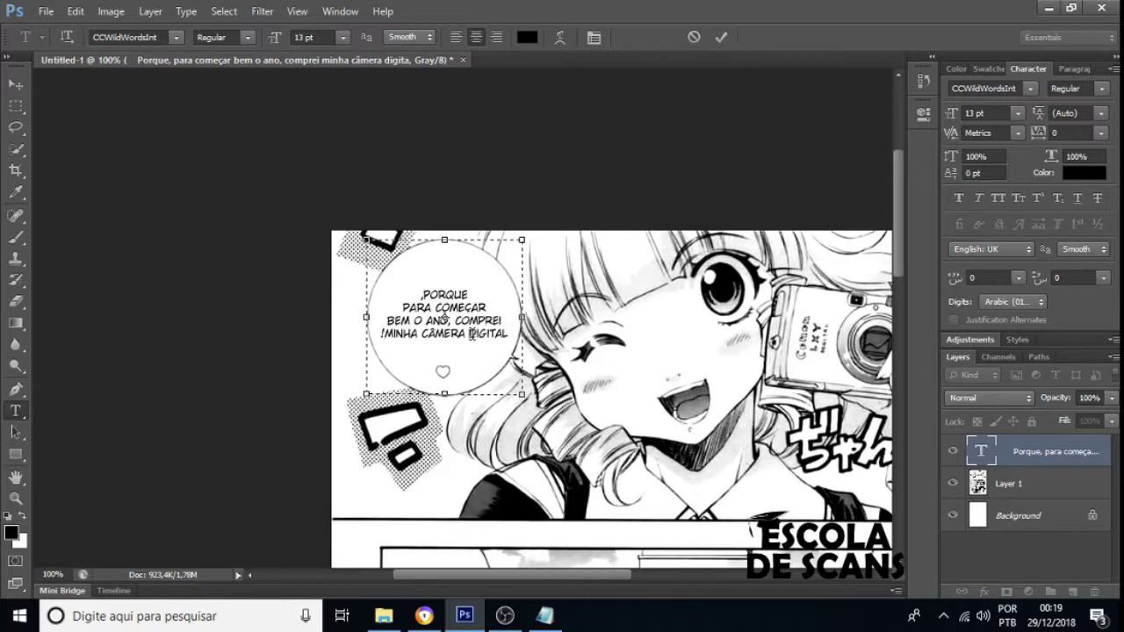
{"action": "left_click", "coordinate": [472, 334]}
{"action": "key", "text": "Return"}
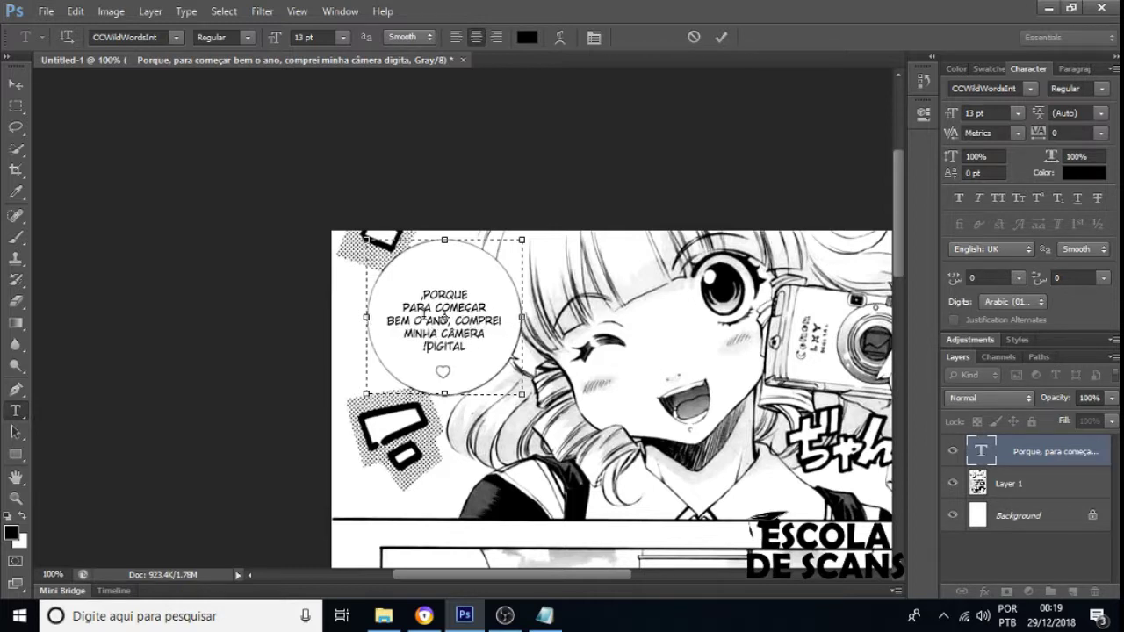
{"action": "key", "text": "ctrl+Return"}
Nudge the text layer up a few pixels with the Move tool to balance it above the heart in the round balloon.
{"action": "key", "text": "v"}
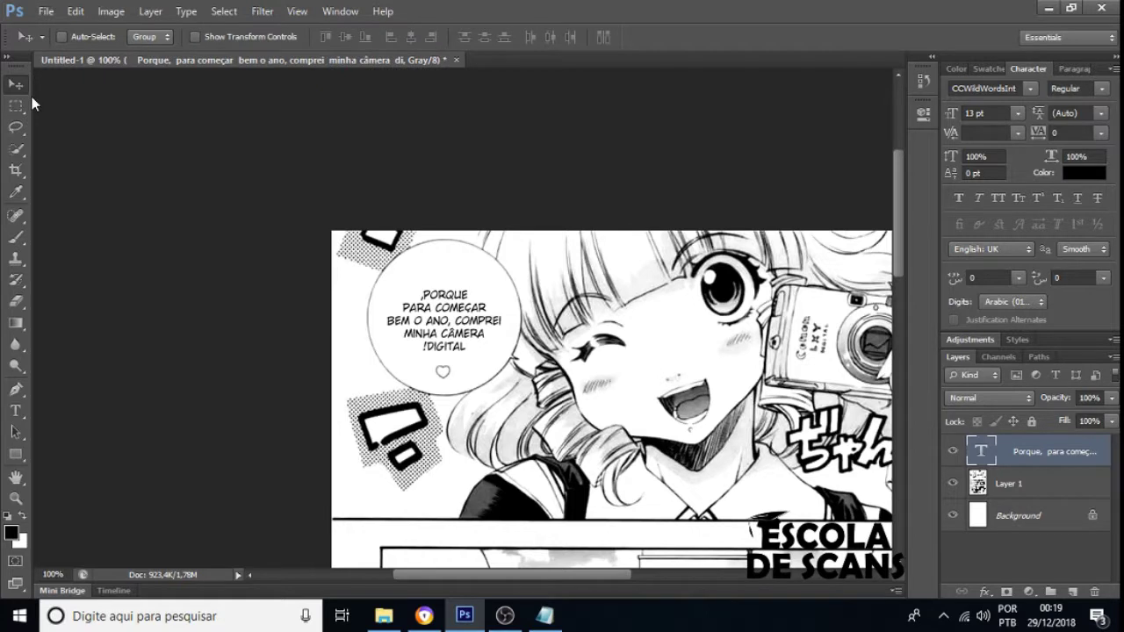
{"action": "key", "text": "Up"}
{"action": "key", "text": "Up"}
{"action": "key", "text": "Up"}
{"action": "key", "text": "Up"}
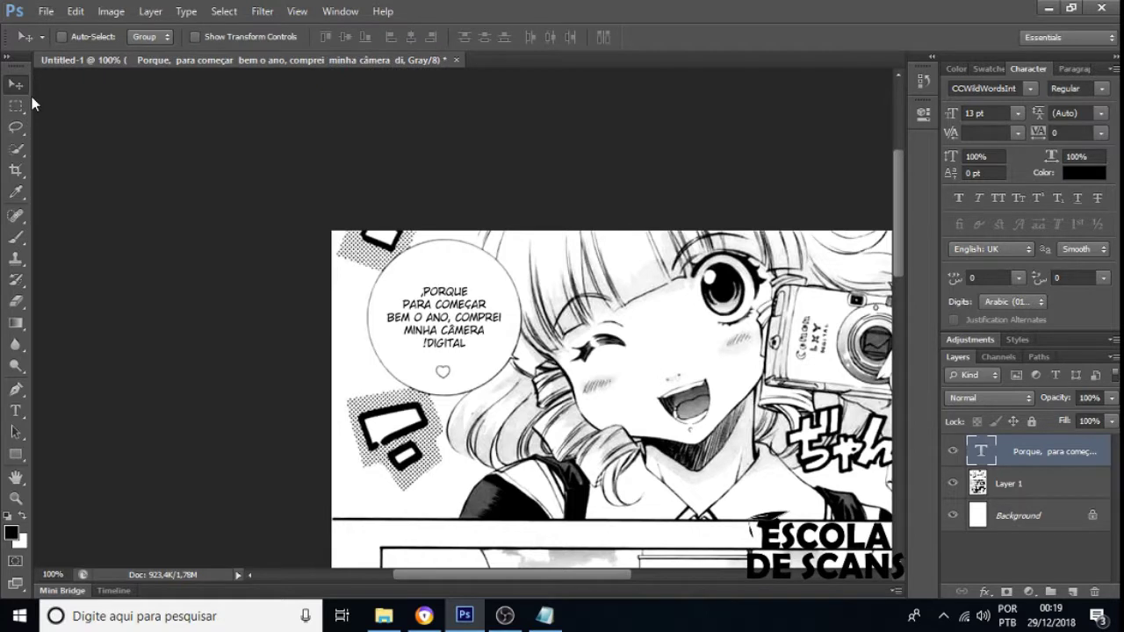
{"action": "key", "text": "Up"}
{"action": "key", "text": "Down"}
{"action": "left_click", "coordinate": [1019, 488]}
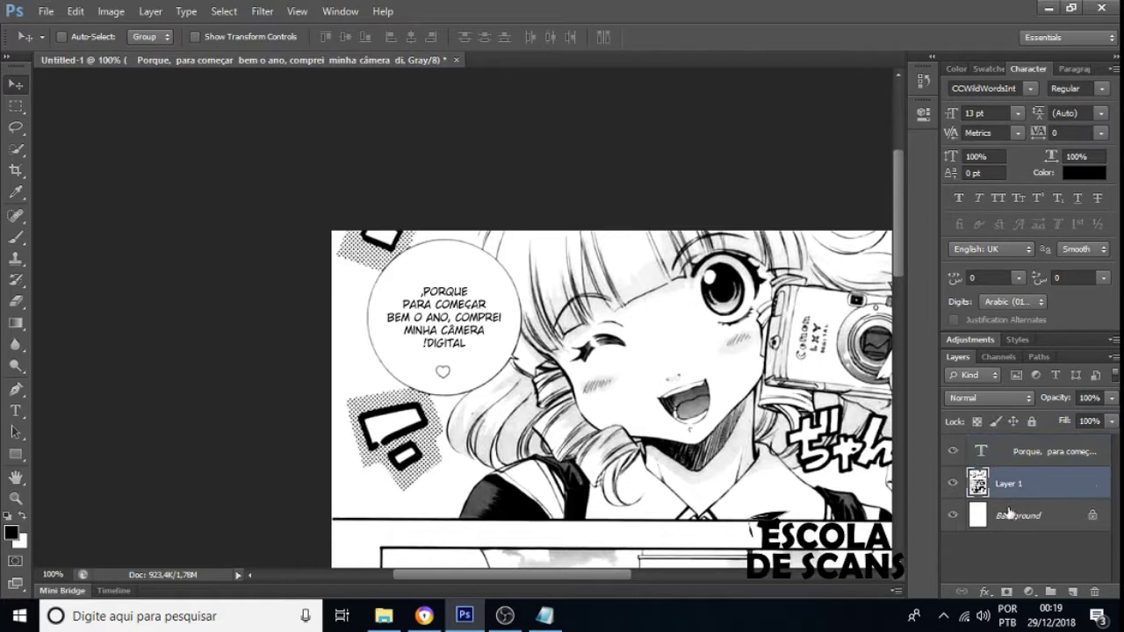
{"action": "left_click", "coordinate": [1035, 451]}
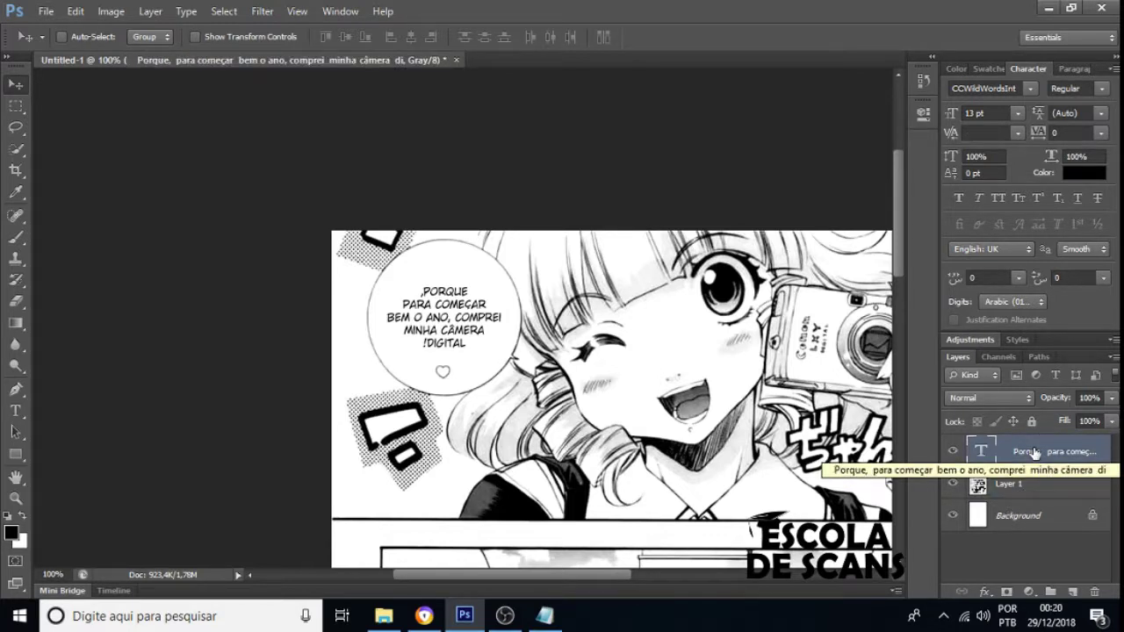
{"action": "key", "text": "Up"}
{"action": "key", "text": "Up"}
{"action": "key", "text": "Up"}
{"action": "key", "text": "Up"}
{"action": "key", "text": "Up"}
{"action": "key", "text": "Up"}
{"action": "key", "text": "Up"}
{"action": "key", "text": "Up"}
{"action": "key", "text": "Up"}
{"action": "key", "text": "Up"}
{"action": "key", "text": "Up"}
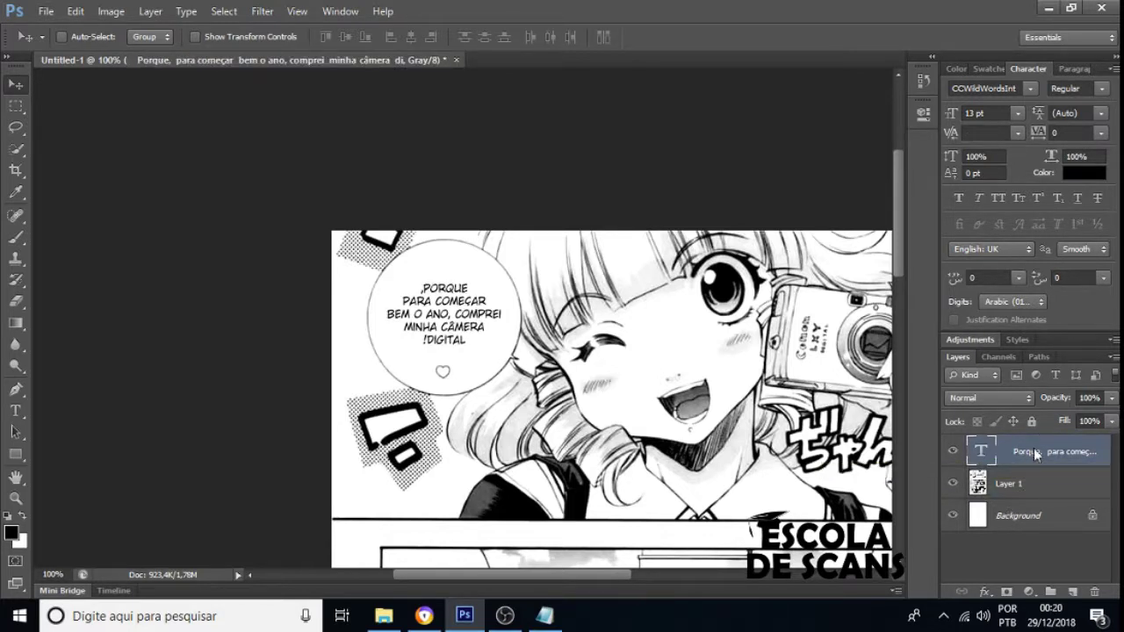
{"action": "key", "text": "Down"}
{"action": "key", "text": "Down"}
{"action": "key", "text": "Down"}
{"action": "key", "text": "Down"}
{"action": "key", "text": "Down"}
{"action": "key", "text": "Down"}
{"action": "key", "text": "Down"}
{"action": "key", "text": "Down"}
{"action": "key", "text": "Down"}
{"action": "key", "text": "Down"}
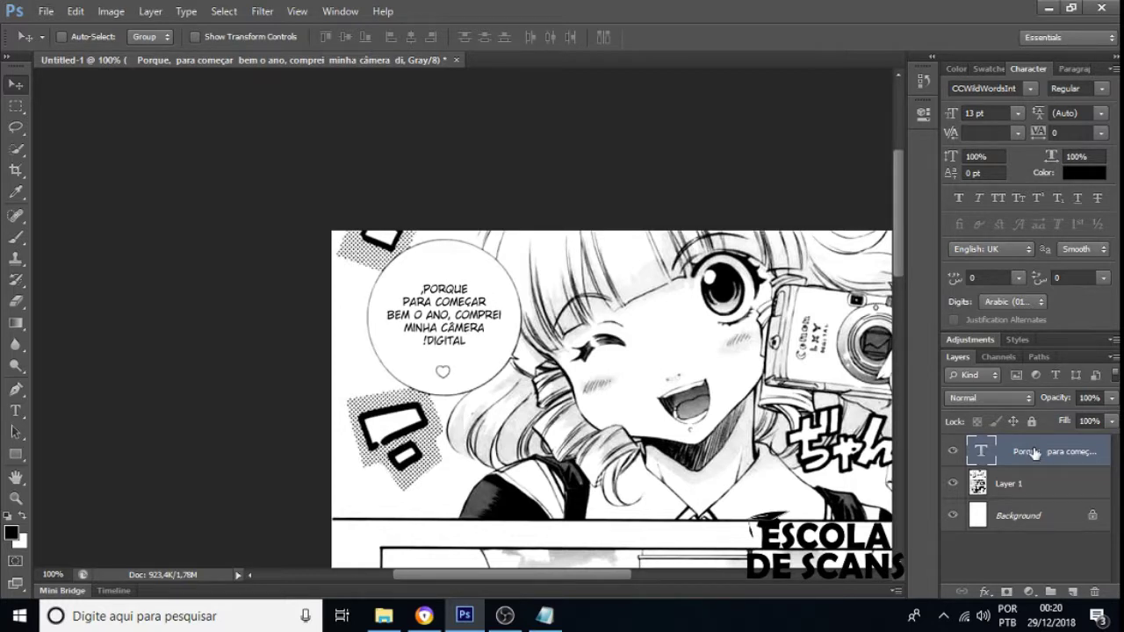
{"action": "key", "text": "Up"}
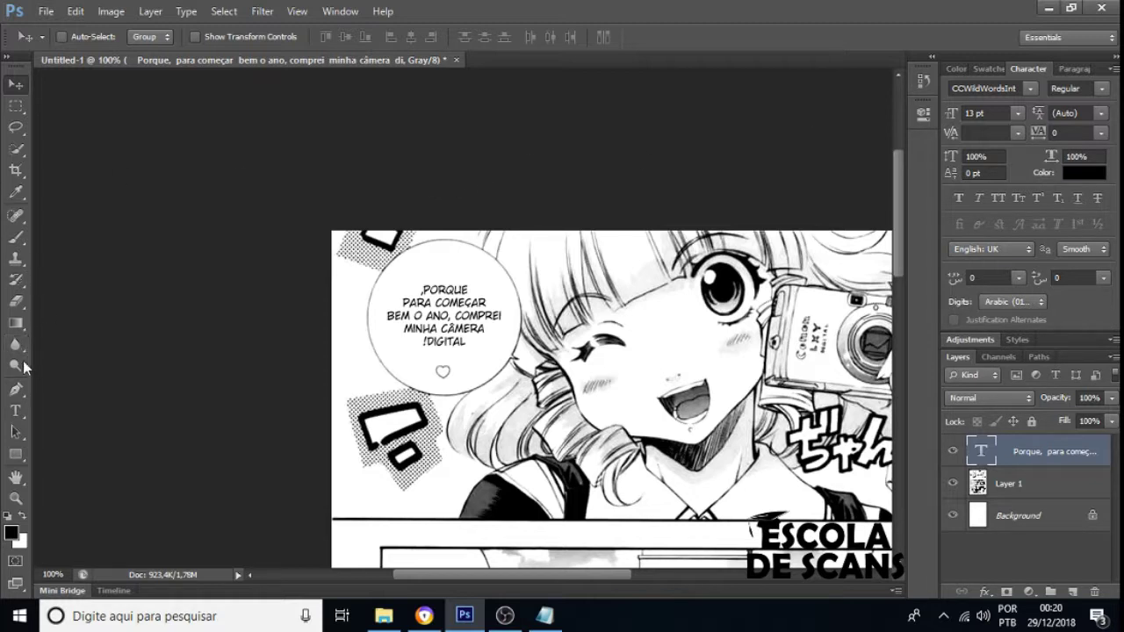
{"action": "left_click", "coordinate": [15, 410]}
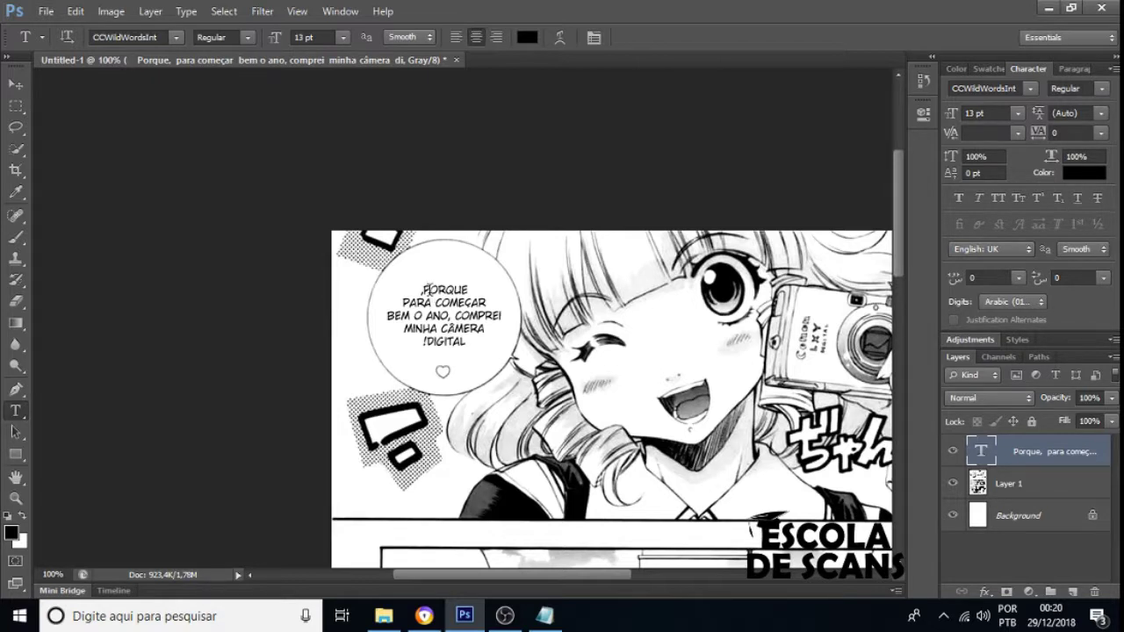
{"action": "double_click", "coordinate": [424, 290]}
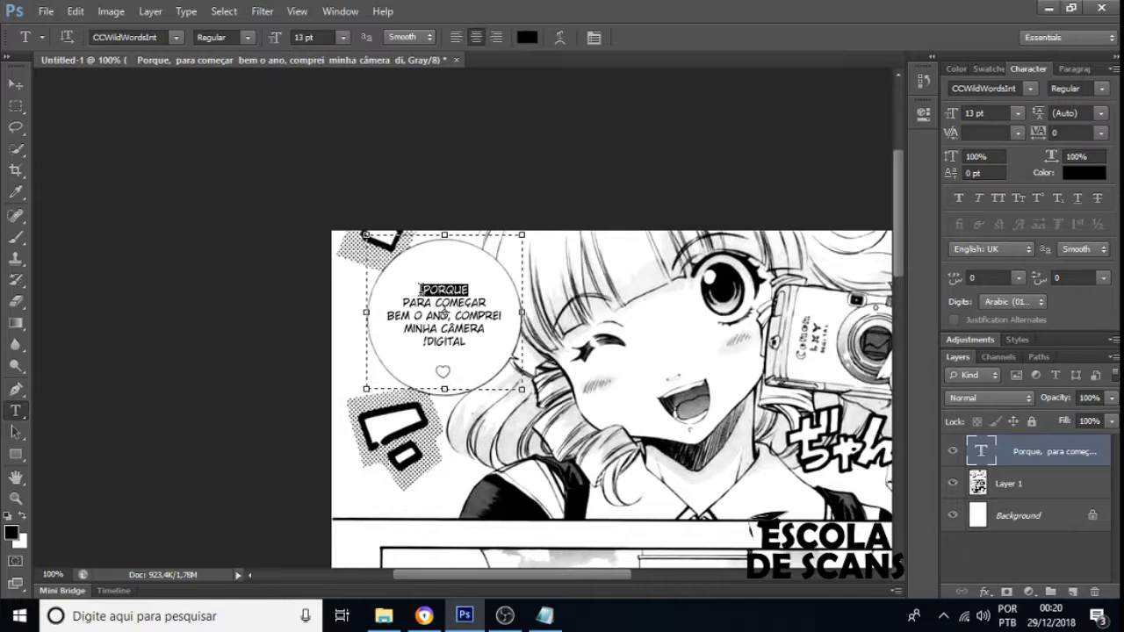
{"action": "key", "text": "ctrl+a"}
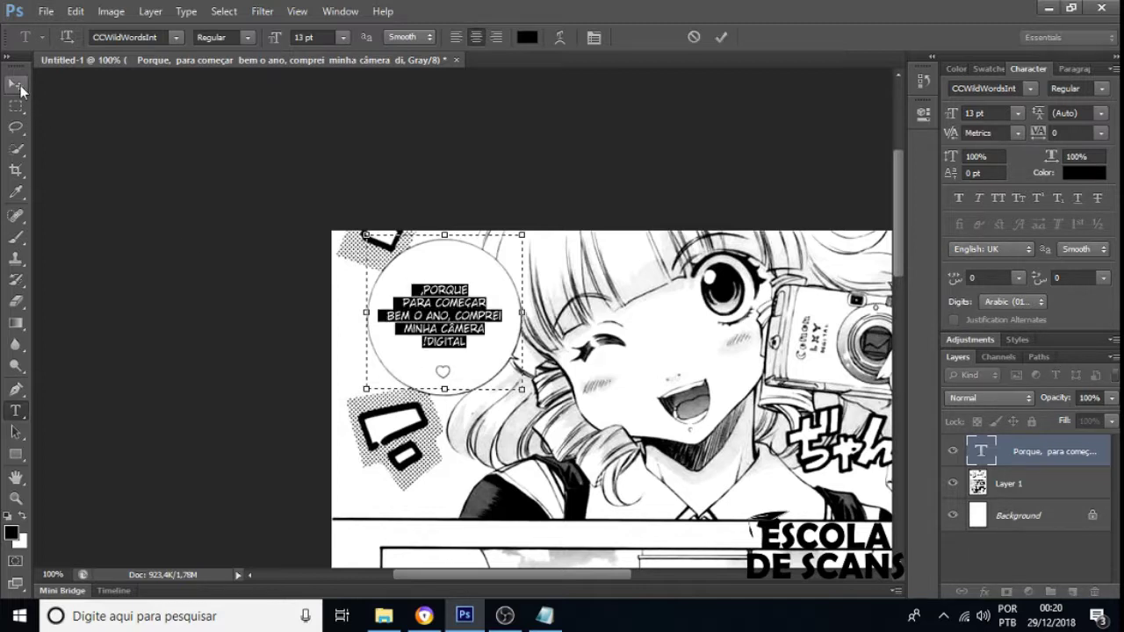
{"action": "left_click", "coordinate": [18, 86]}
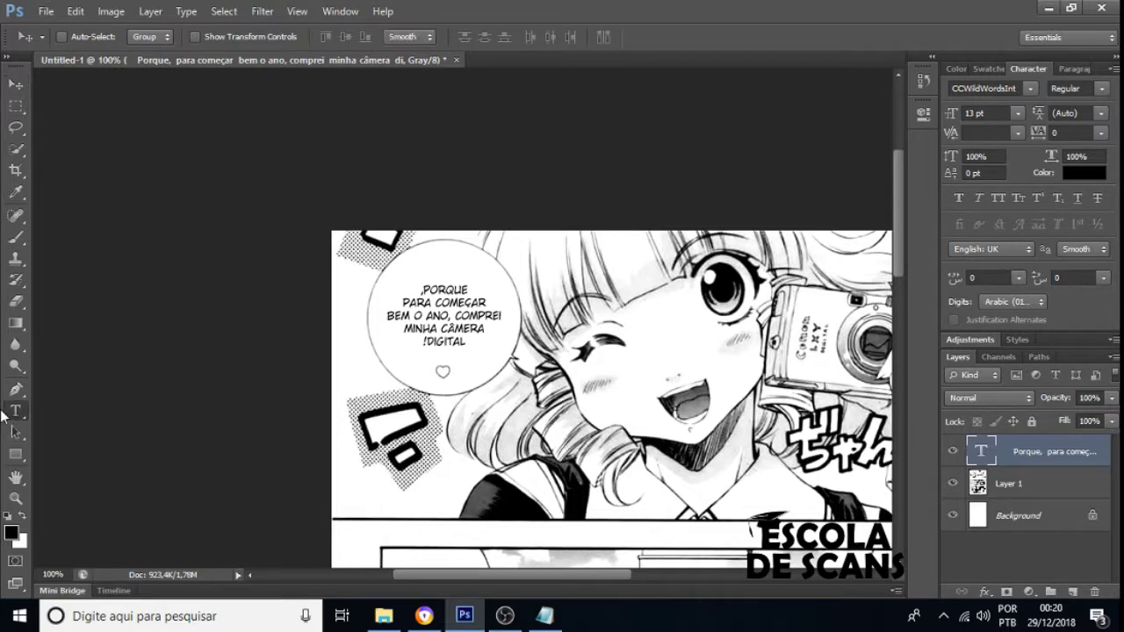
Set the kerning of the entire round balloon text to 0.
{"action": "left_click", "coordinate": [16, 410]}
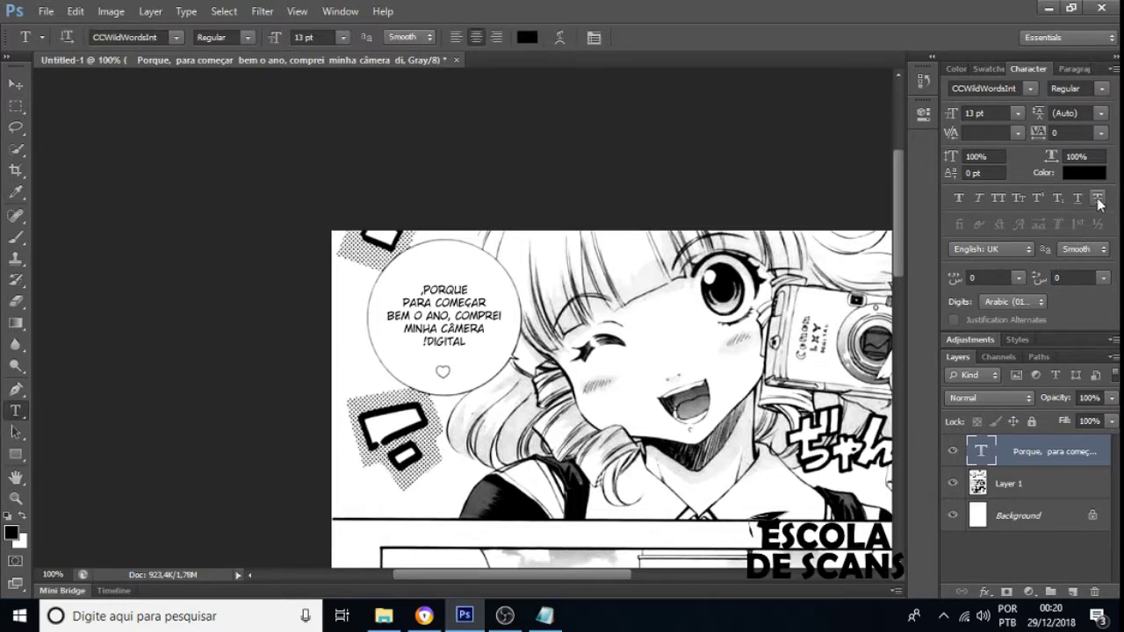
{"action": "left_click", "coordinate": [1099, 88]}
{"action": "left_click", "coordinate": [1099, 105]}
{"action": "left_click", "coordinate": [1016, 132]}
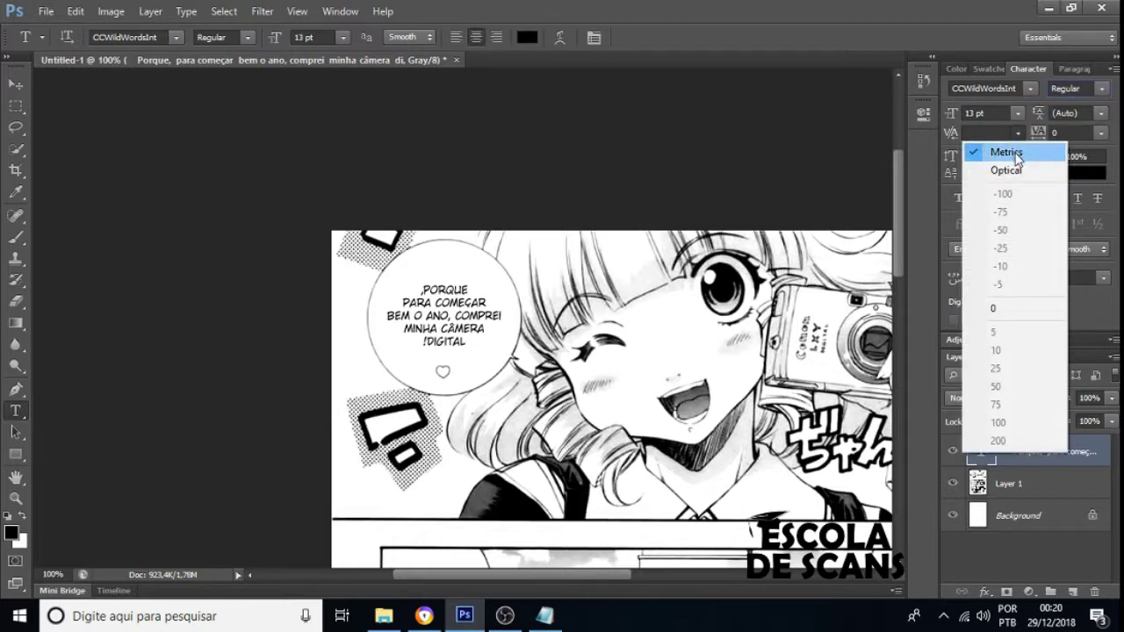
{"action": "left_click", "coordinate": [993, 308]}
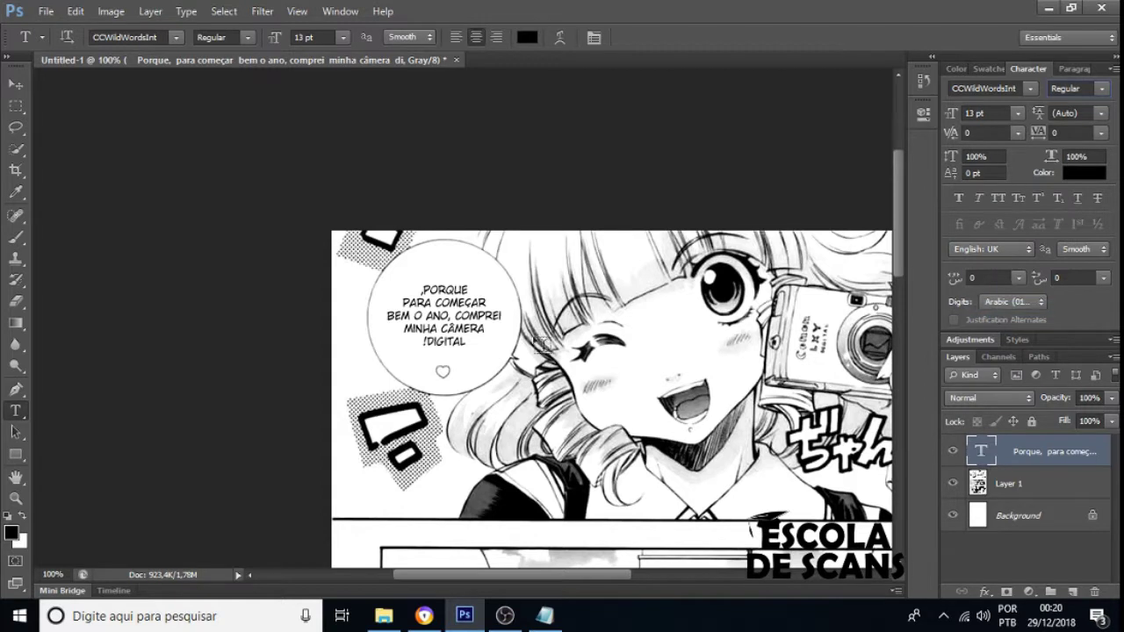
{"action": "left_click", "coordinate": [513, 305]}
{"action": "key", "text": "ctrl+a"}
{"action": "left_click", "coordinate": [1017, 133]}
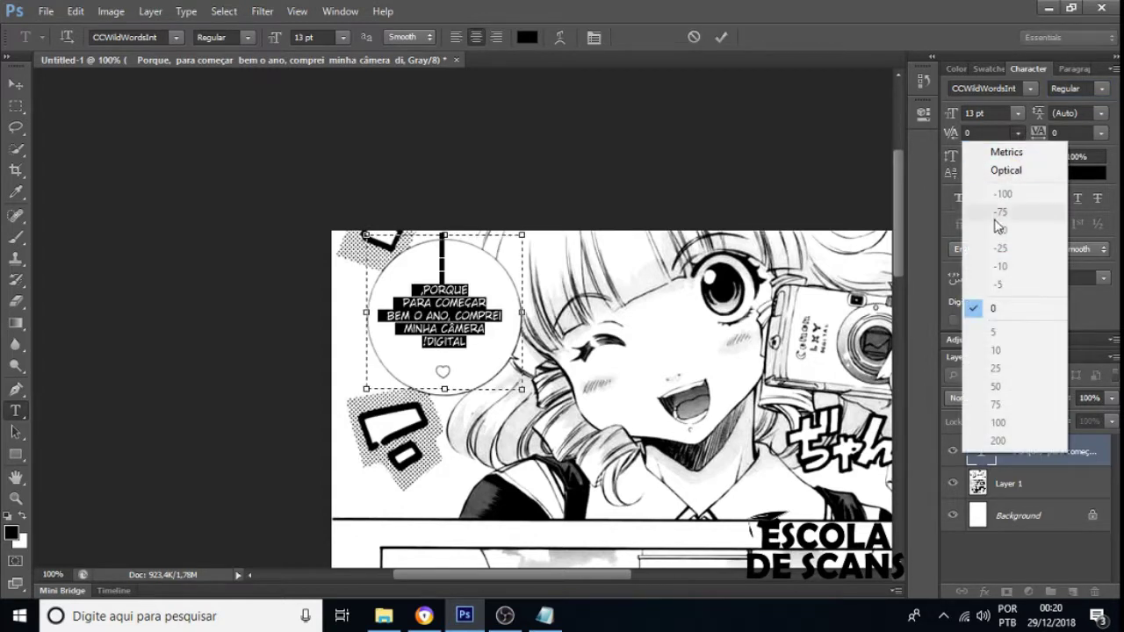
{"action": "left_click", "coordinate": [985, 309]}
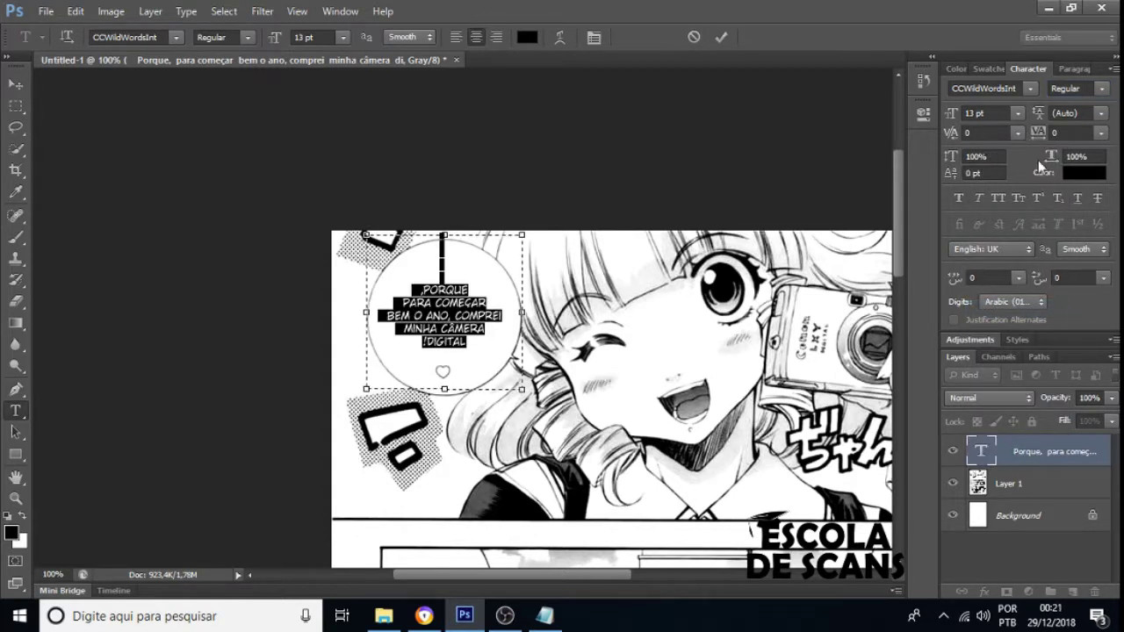
Set the selected balloon text's language to Portuguese and keep its digits as Arabic.
{"action": "left_click", "coordinate": [1019, 249]}
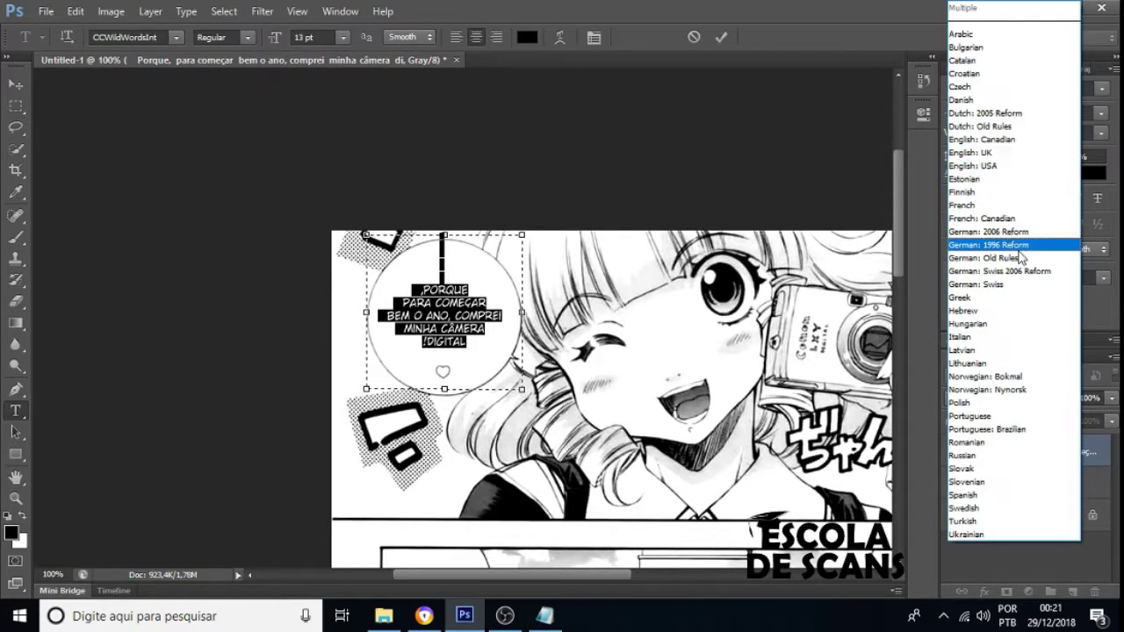
{"action": "left_click", "coordinate": [994, 415]}
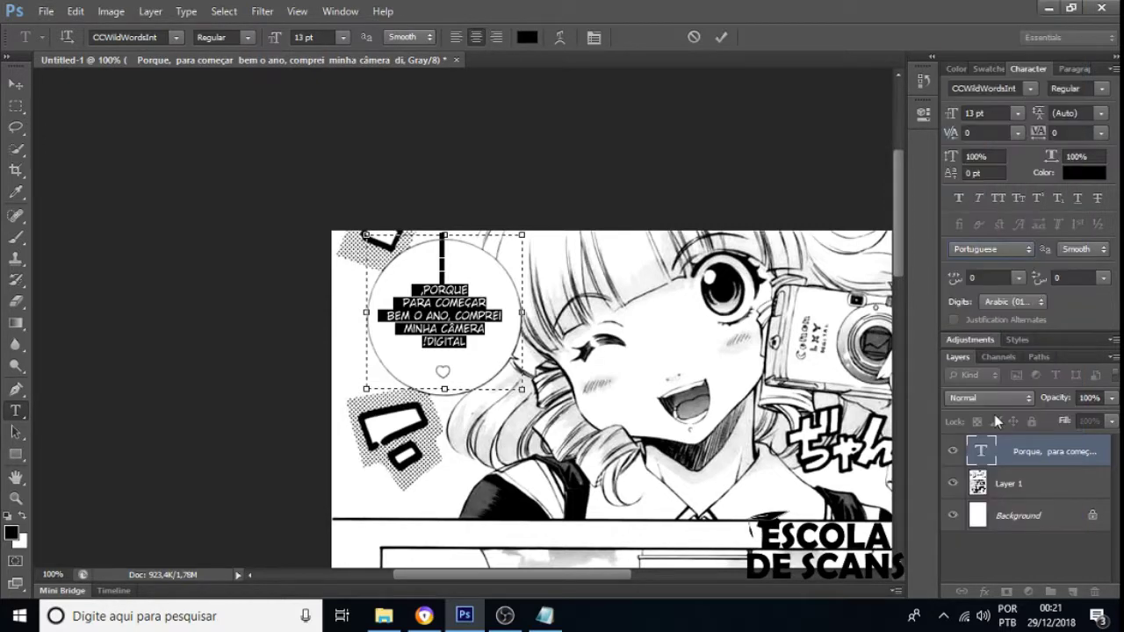
{"action": "left_click", "coordinate": [1014, 302]}
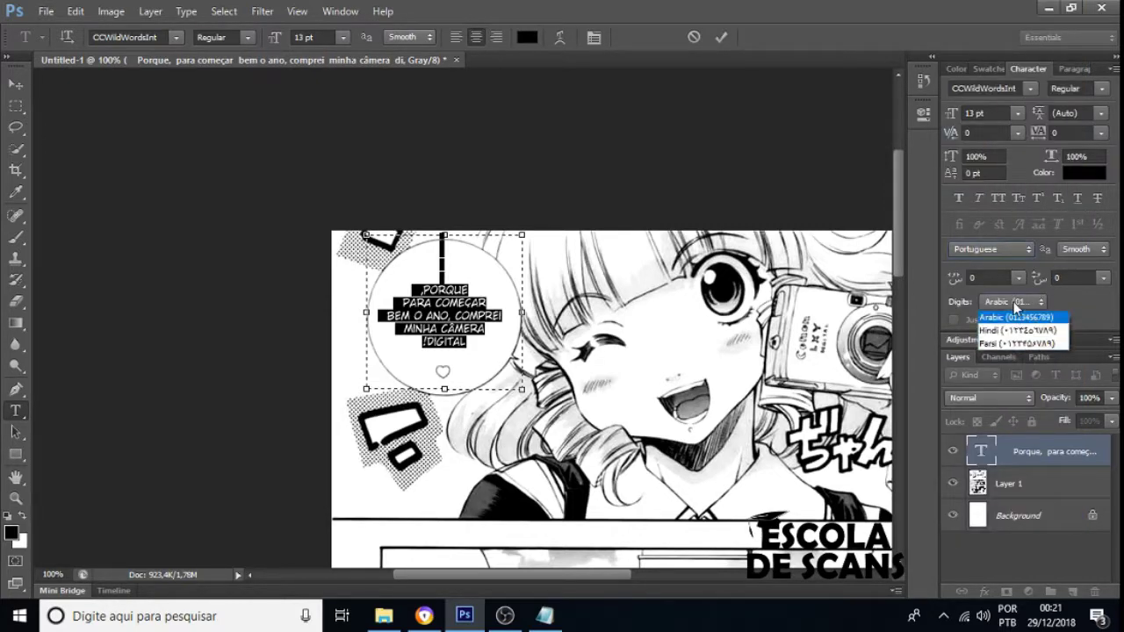
{"action": "left_click", "coordinate": [1009, 315]}
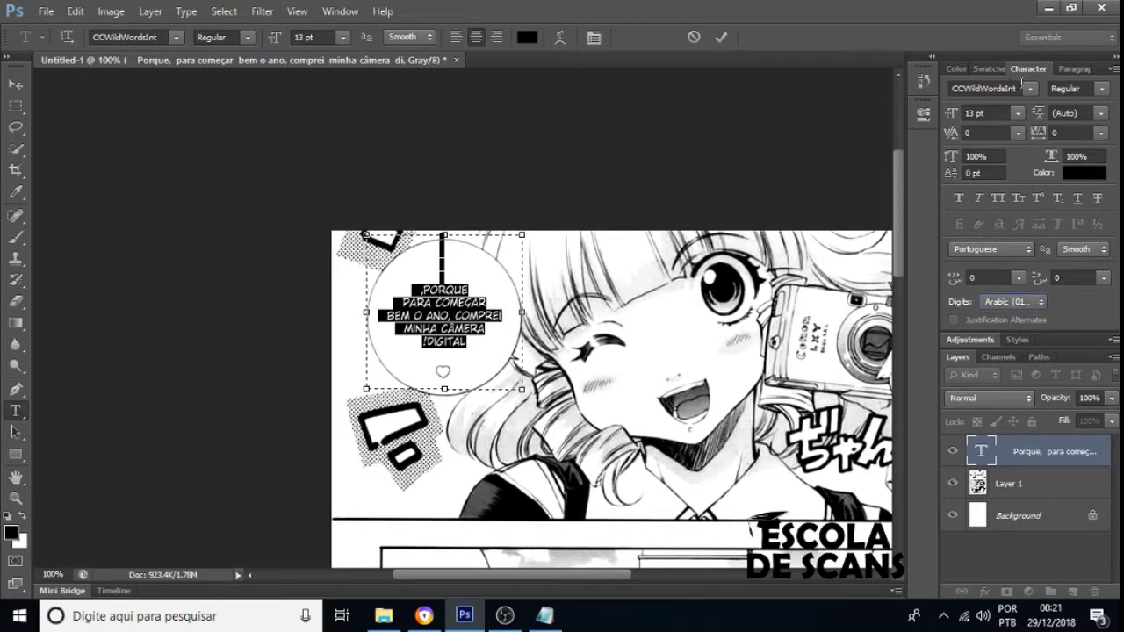
Switch the balloon text's paragraph direction to left-to-right so its punctuation follows the words, and commit the text.
{"action": "left_click", "coordinate": [1058, 71]}
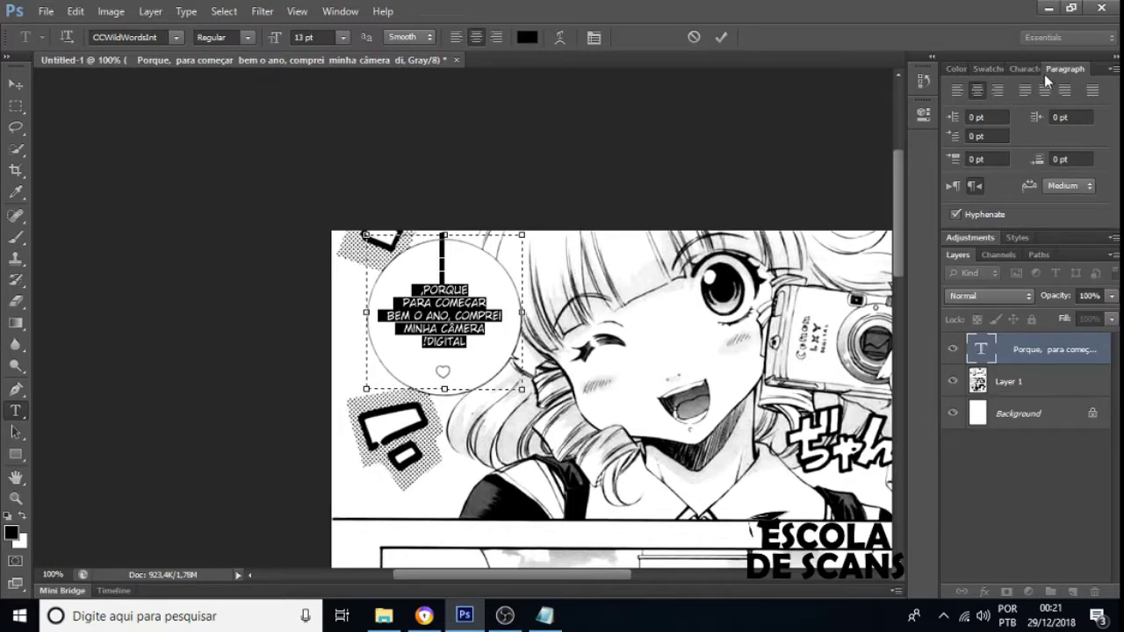
{"action": "left_click", "coordinate": [955, 187]}
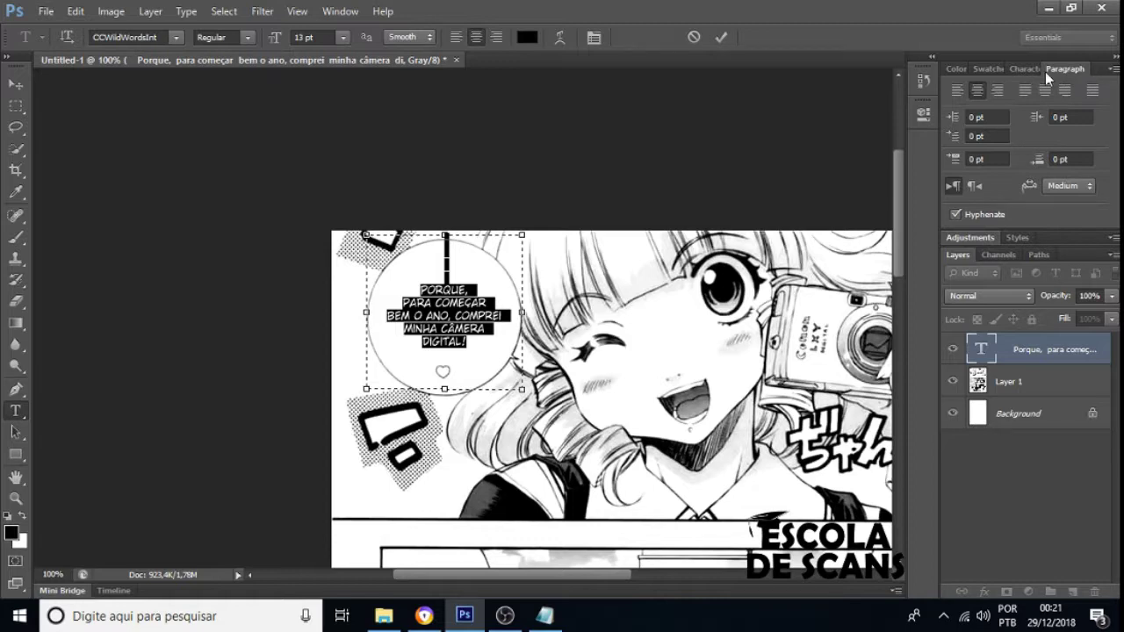
{"action": "left_click", "coordinate": [341, 10]}
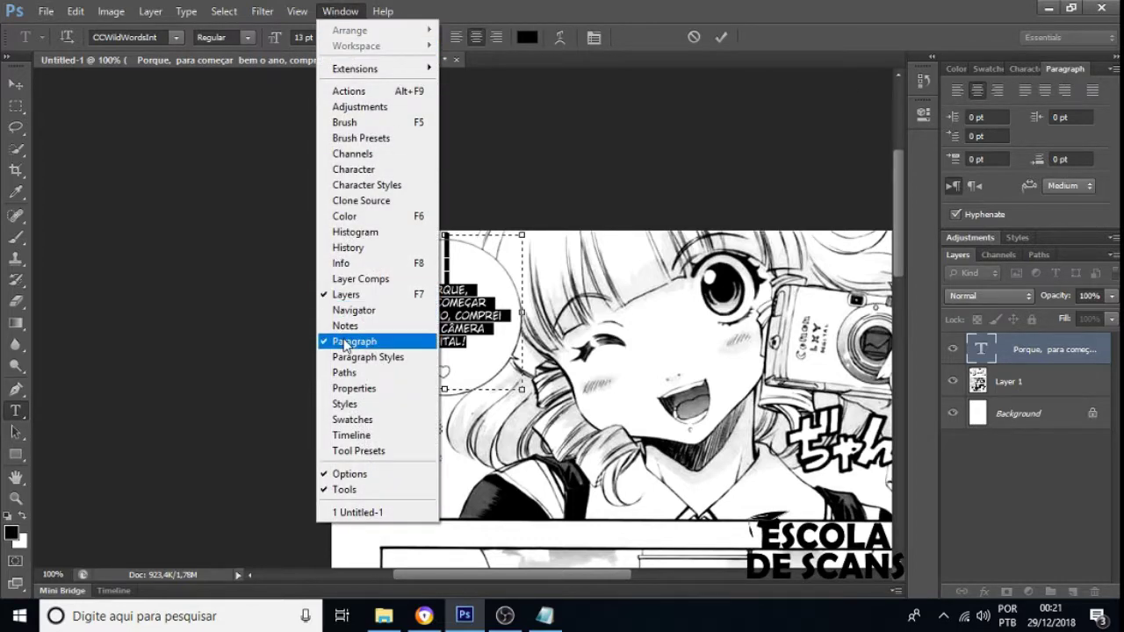
{"action": "left_click", "coordinate": [1033, 112]}
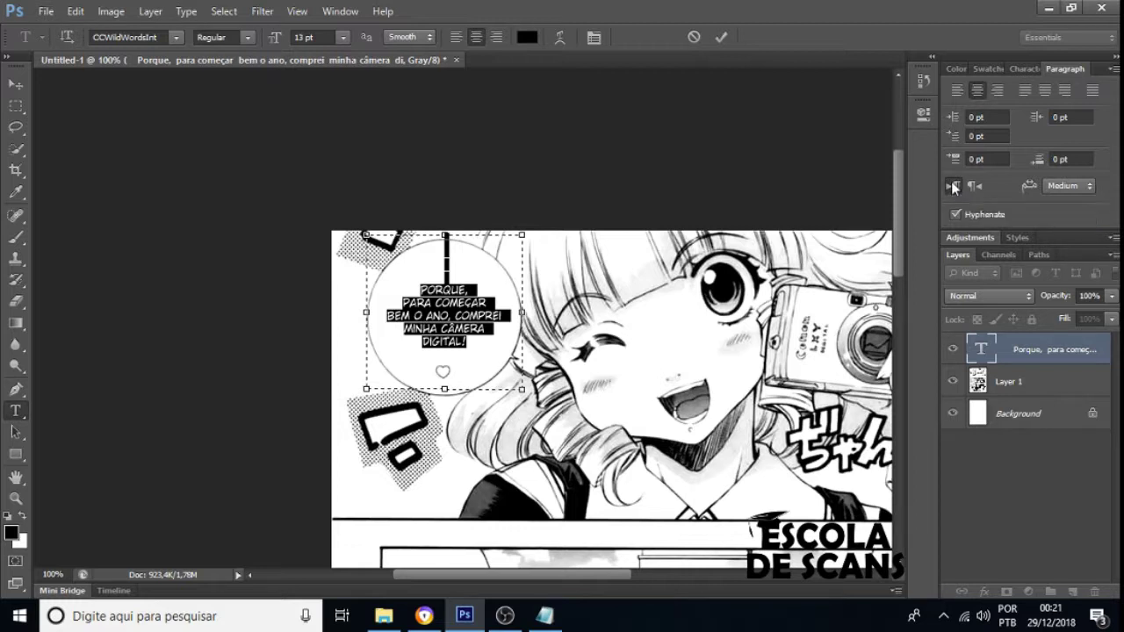
{"action": "left_click", "coordinate": [1024, 69]}
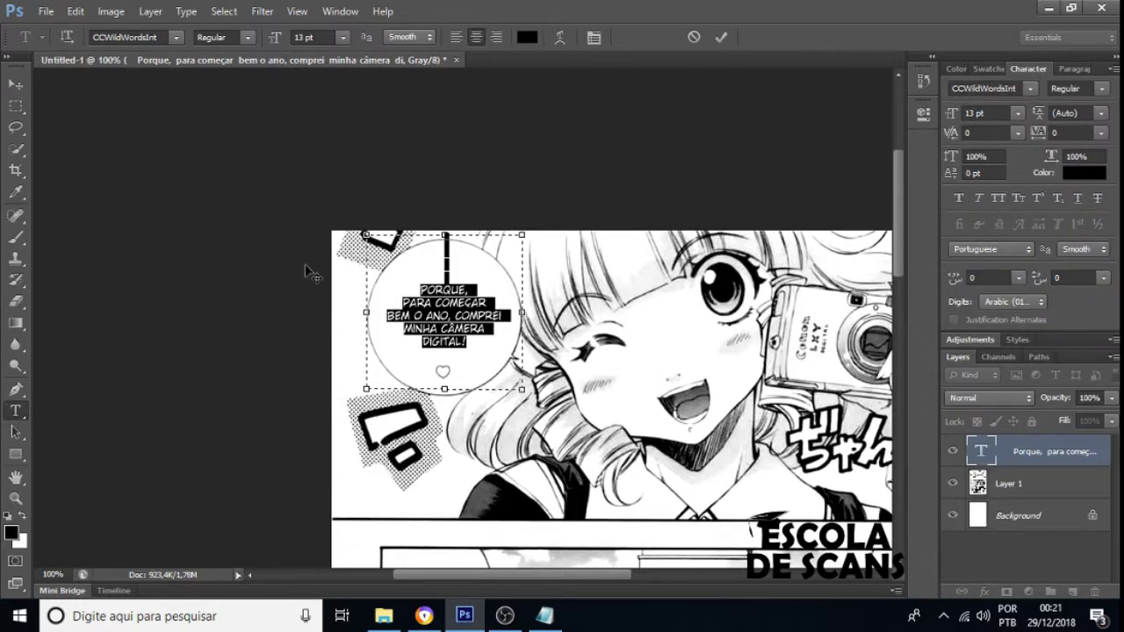
{"action": "left_click", "coordinate": [426, 307]}
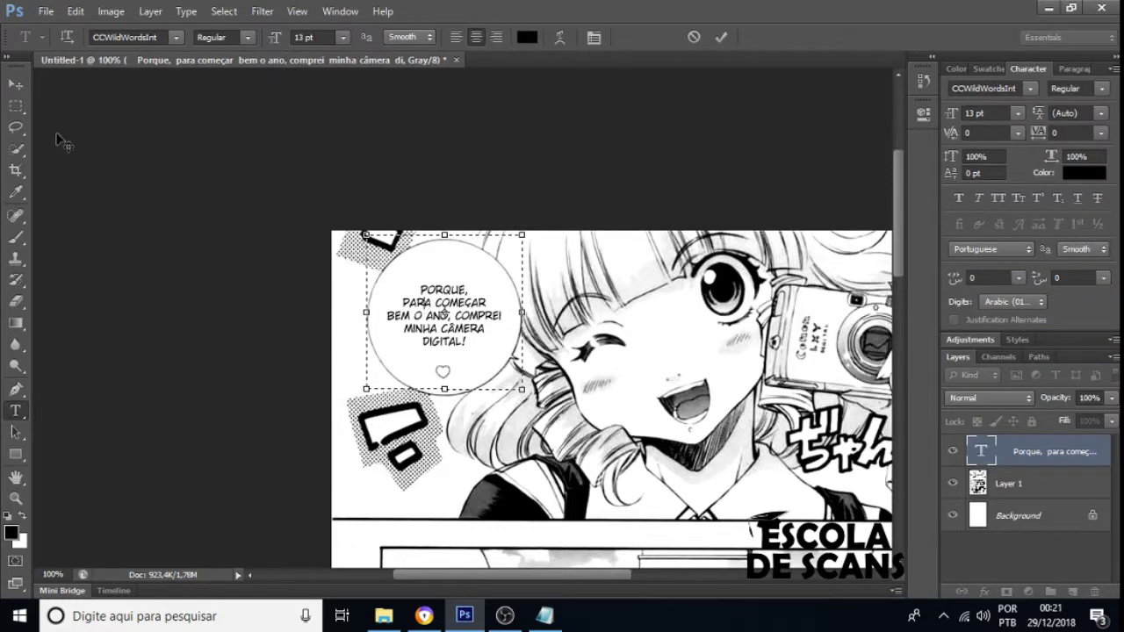
{"action": "left_click", "coordinate": [15, 83]}
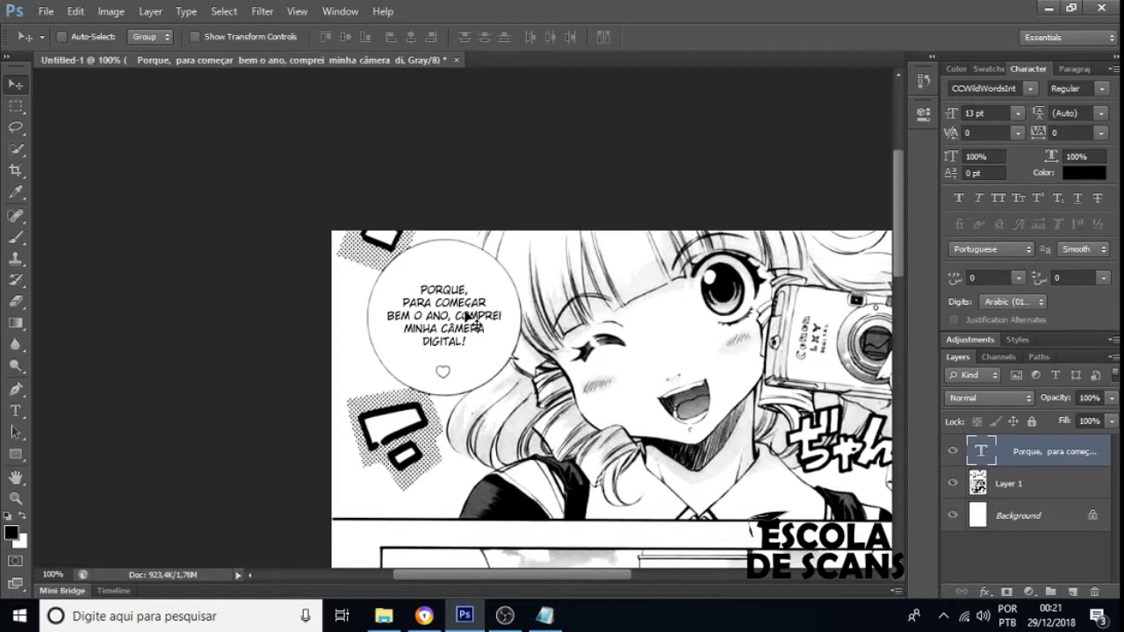
On Layer 1, select the small heart in the round balloon, nudge it up to just beneath the text, and deselect.
{"action": "left_click", "coordinate": [1058, 525]}
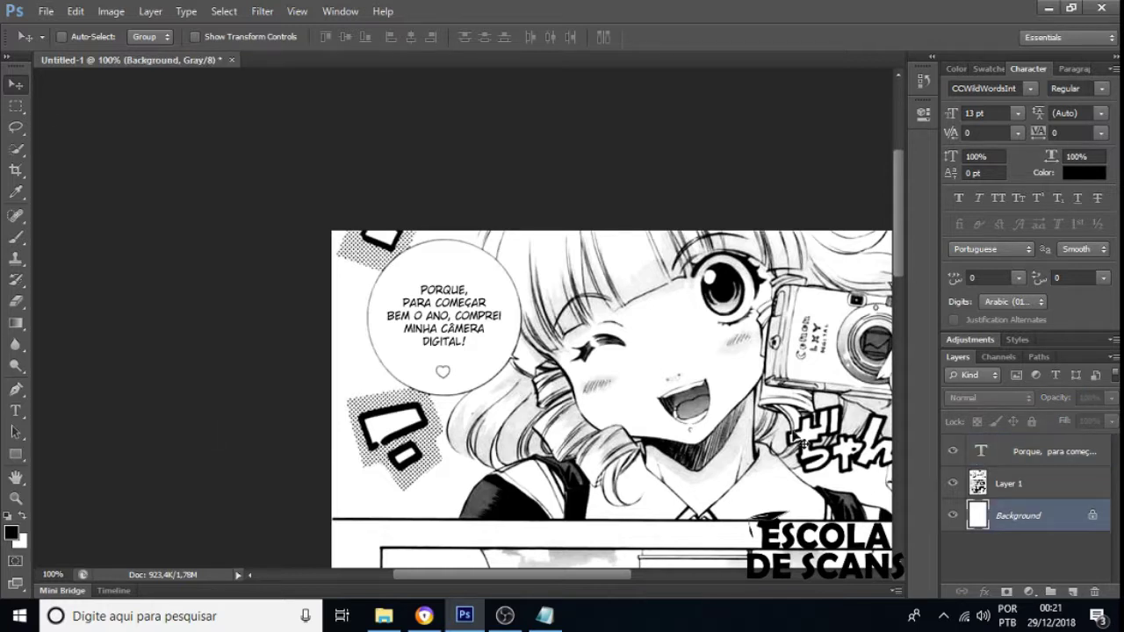
{"action": "left_click", "coordinate": [1015, 483]}
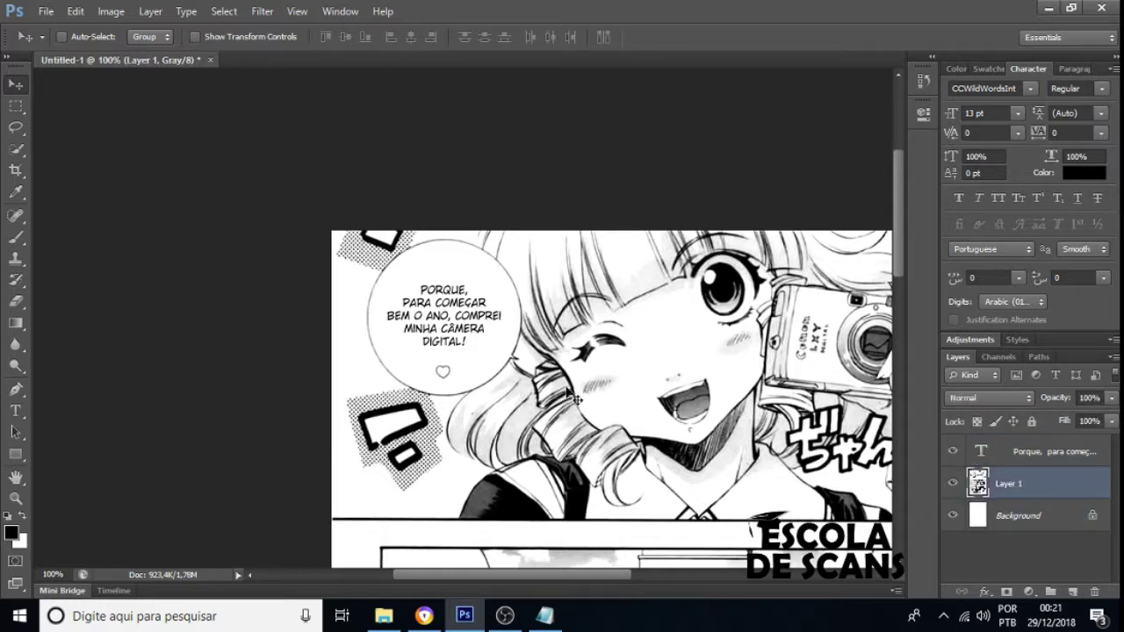
{"action": "left_click", "coordinate": [16, 106]}
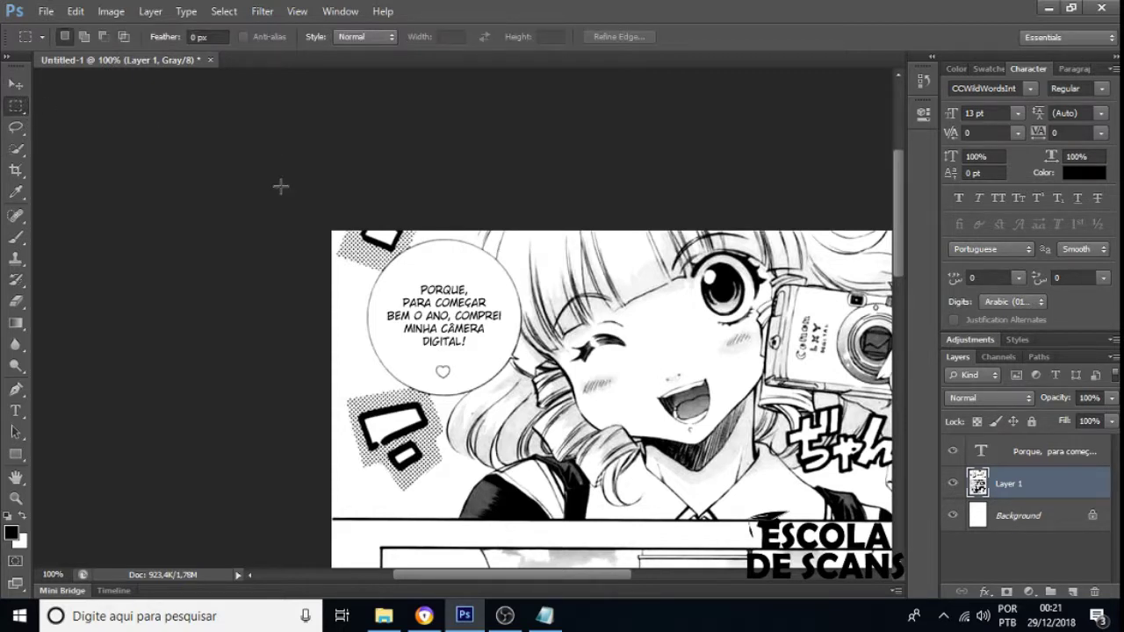
{"action": "left_click_drag", "start_coordinate": [430, 359], "coordinate": [455, 372]}
{"action": "left_click", "coordinate": [16, 84]}
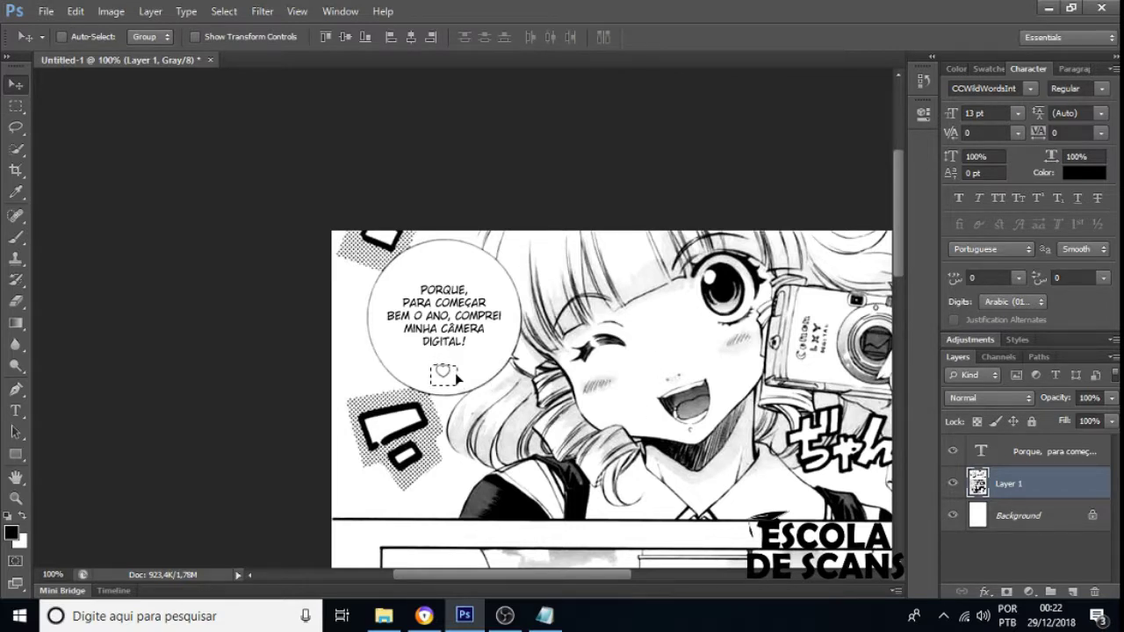
{"action": "key", "text": "Up"}
{"action": "key", "text": "Up"}
{"action": "key", "text": "Up"}
{"action": "key", "text": "Up"}
{"action": "key", "text": "Up"}
{"action": "key", "text": "Up"}
{"action": "key", "text": "Up"}
{"action": "key", "text": "Up"}
{"action": "key", "text": "Up"}
{"action": "key", "text": "Up"}
{"action": "key", "text": "Up"}
{"action": "key", "text": "Up"}
{"action": "key", "text": "Up"}
{"action": "key", "text": "Up"}
{"action": "key", "text": "Up"}
{"action": "left_click", "coordinate": [15, 106]}
{"action": "key", "text": "ctrl+d"}
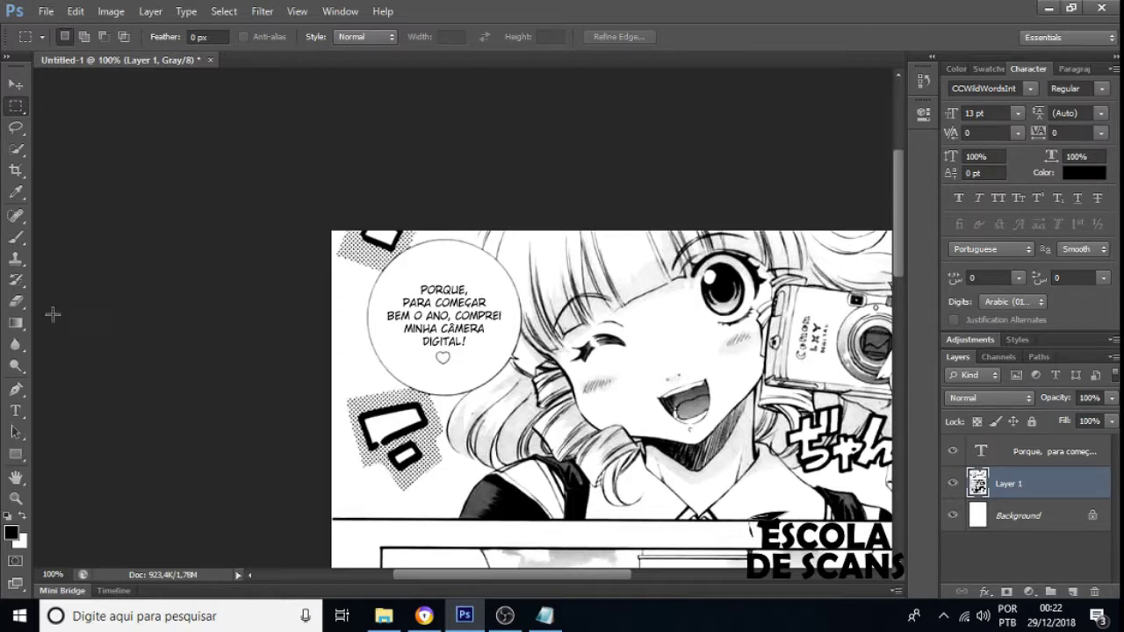
{"action": "left_click", "coordinate": [15, 410]}
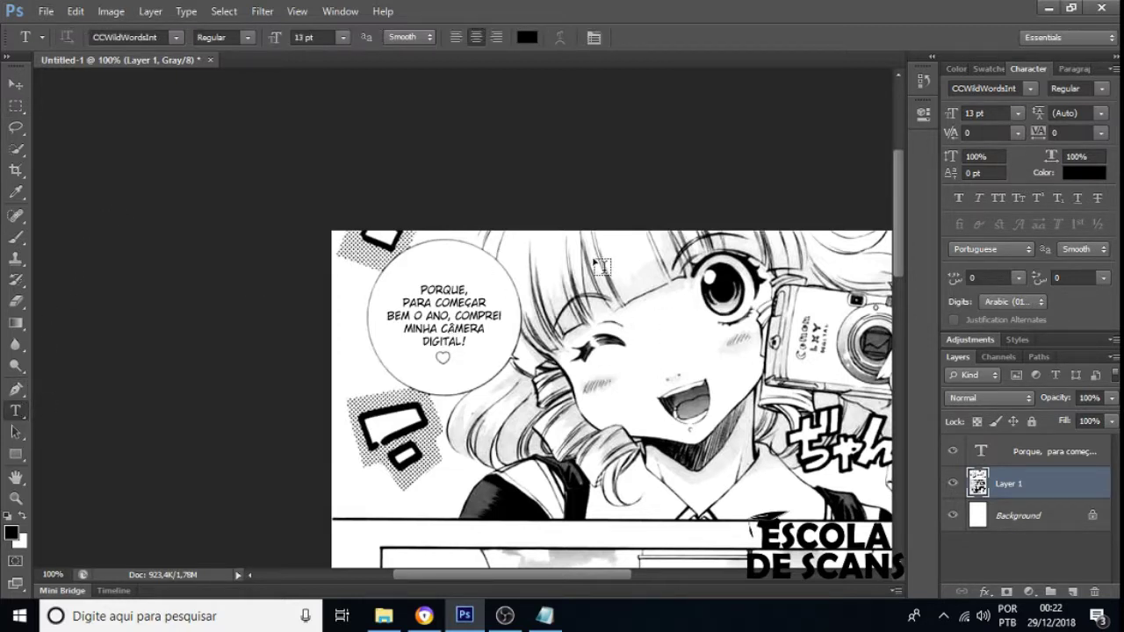
{"action": "left_click_drag", "start_coordinate": [595, 259], "coordinate": [752, 369]}
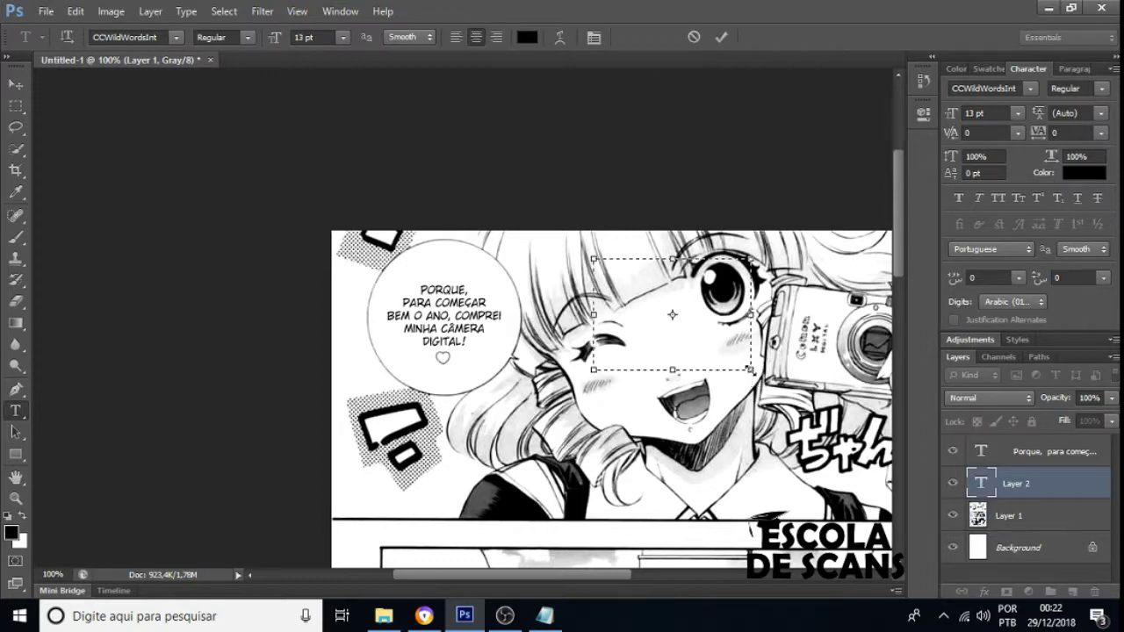
{"action": "key", "text": "Escape"}
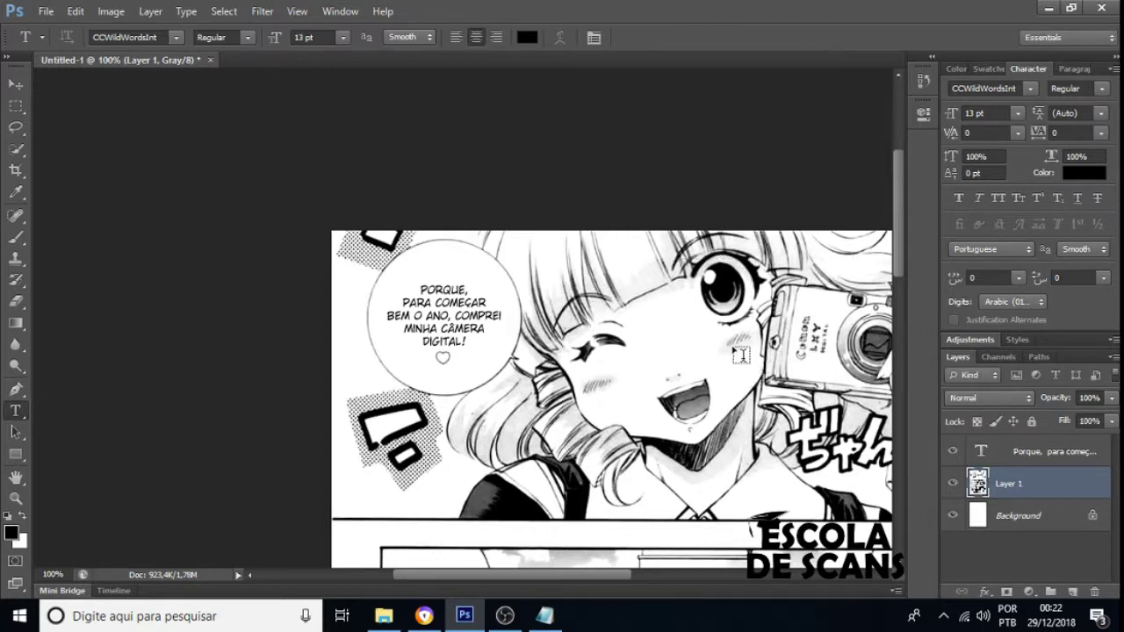
{"action": "scroll", "coordinate": [439, 283], "scroll_direction": "down", "scroll_amount": 2}
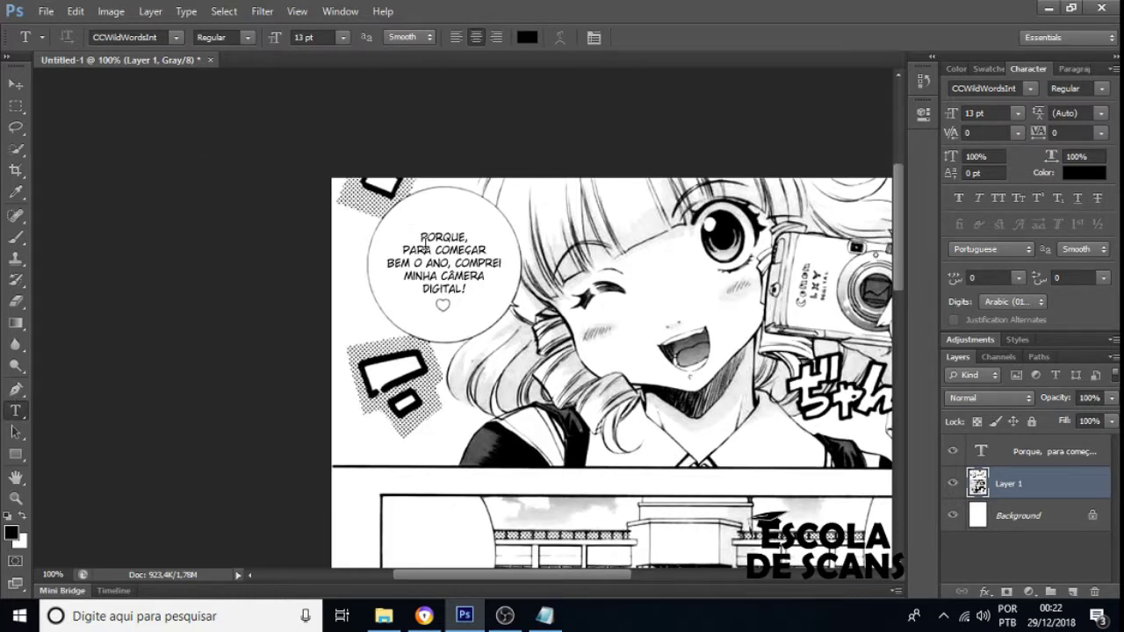
{"action": "left_click", "coordinate": [426, 244]}
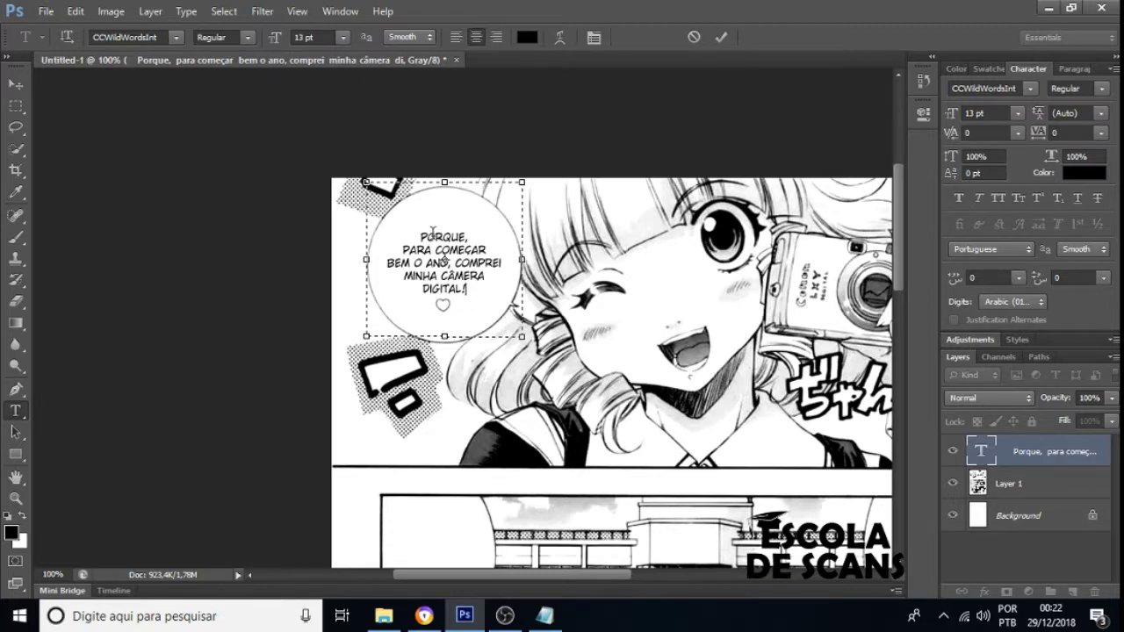
{"action": "type", "text": "s"}
{"action": "key", "text": "BackSpace"}
{"action": "left_click", "coordinate": [16, 83]}
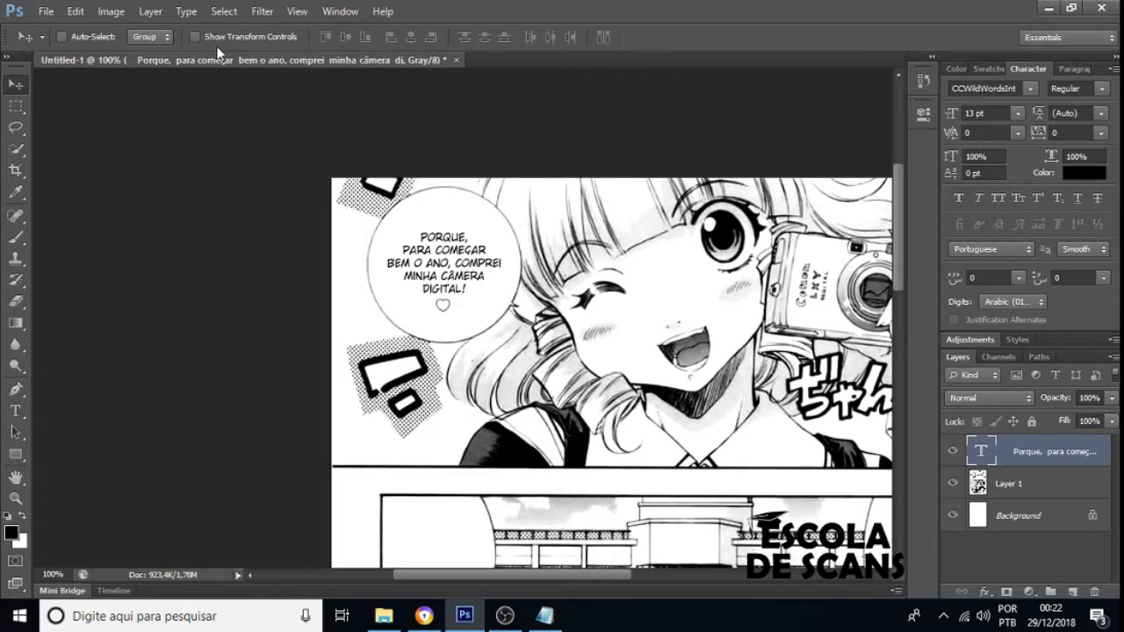
Copy the line "Queria ir para a escola tirar várias fotos para ter material para meus mangás," from the Notepad translation and return to Photoshop.
{"action": "left_click_drag", "start_coordinate": [603, 580], "coordinate": [649, 580]}
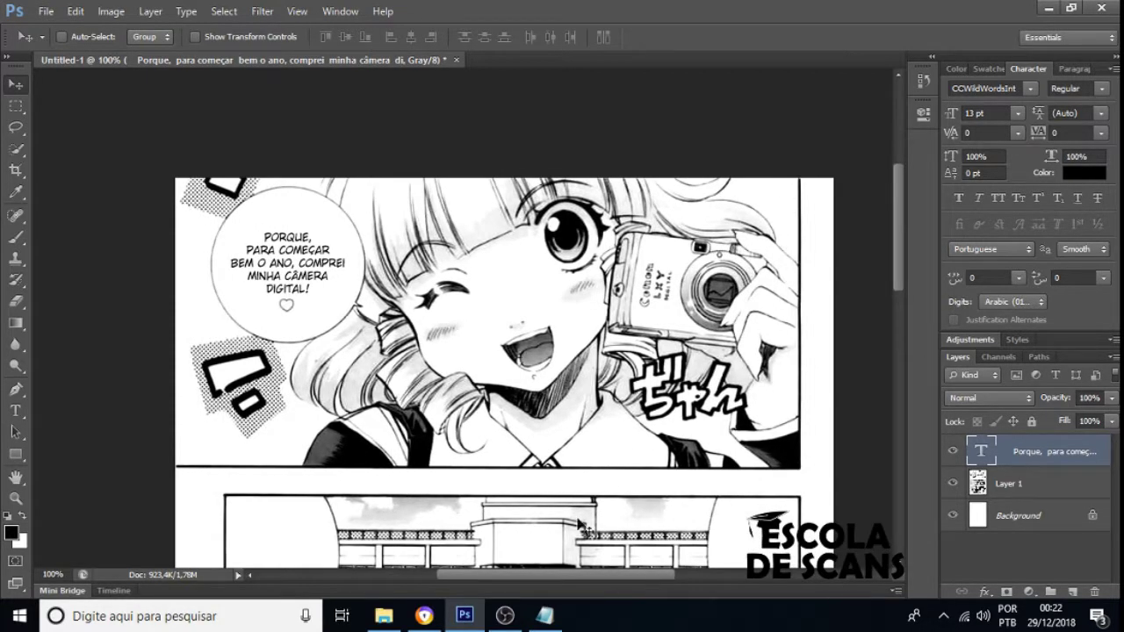
{"action": "left_click", "coordinate": [540, 616]}
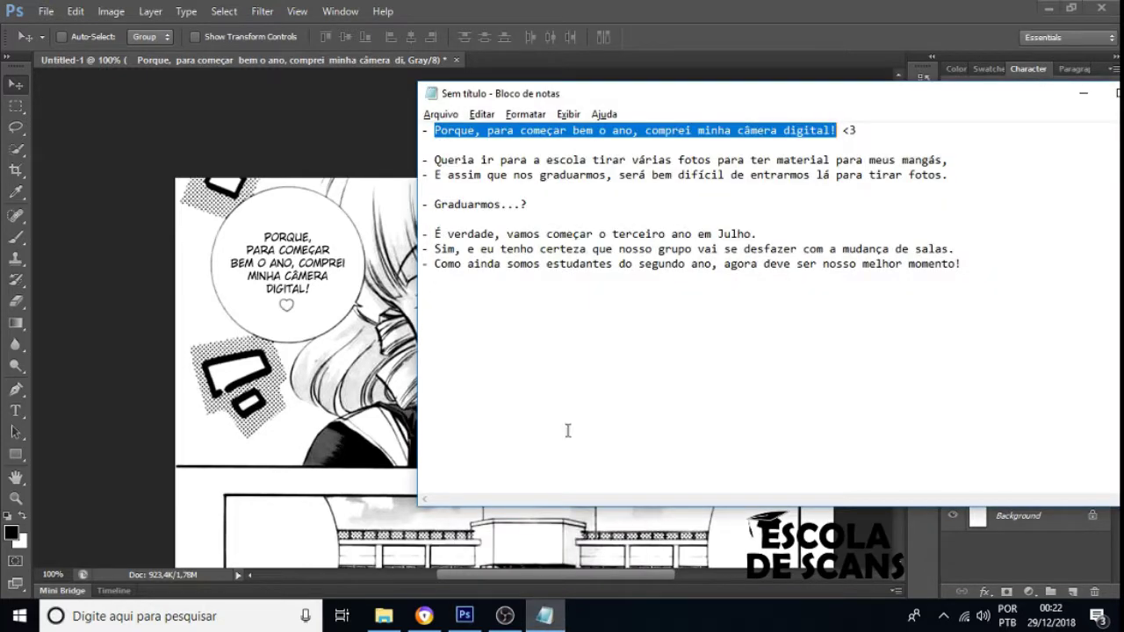
{"action": "left_click_drag", "start_coordinate": [434, 160], "coordinate": [973, 159]}
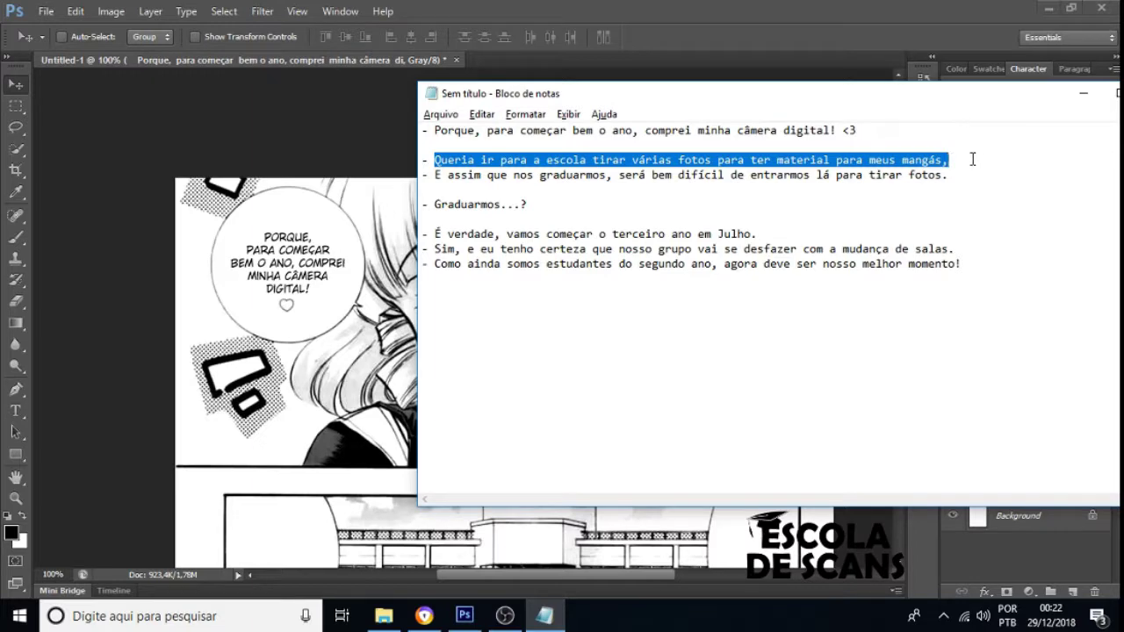
{"action": "left_click", "coordinate": [809, 8]}
{"action": "scroll", "coordinate": [703, 348], "scroll_direction": "down", "scroll_amount": 5}
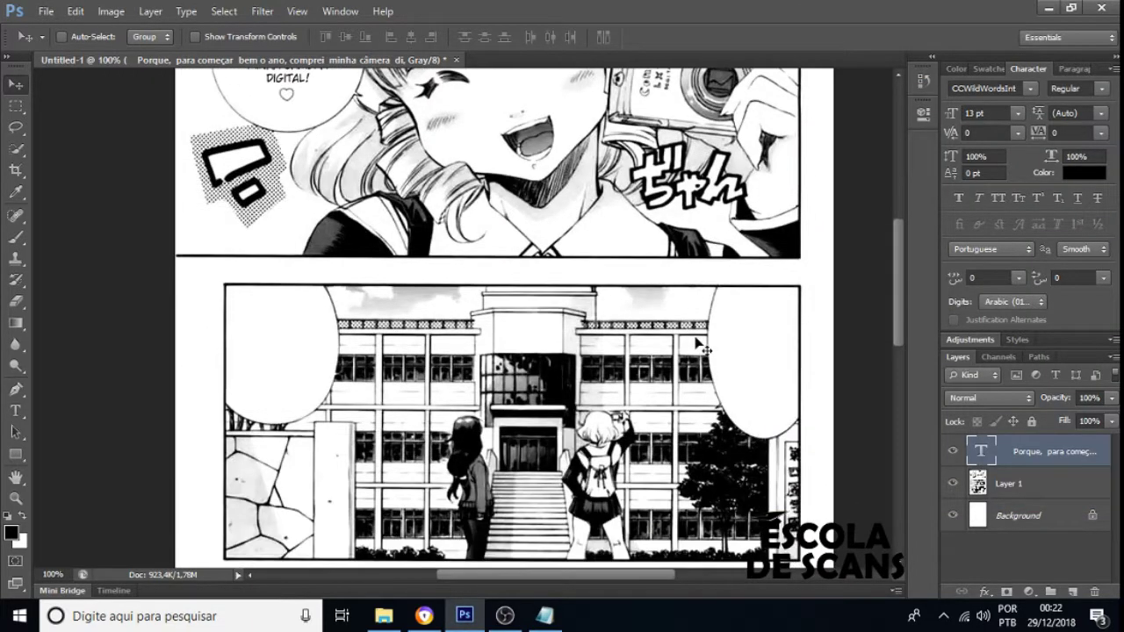
{"action": "scroll", "coordinate": [703, 347], "scroll_direction": "down", "scroll_amount": 1}
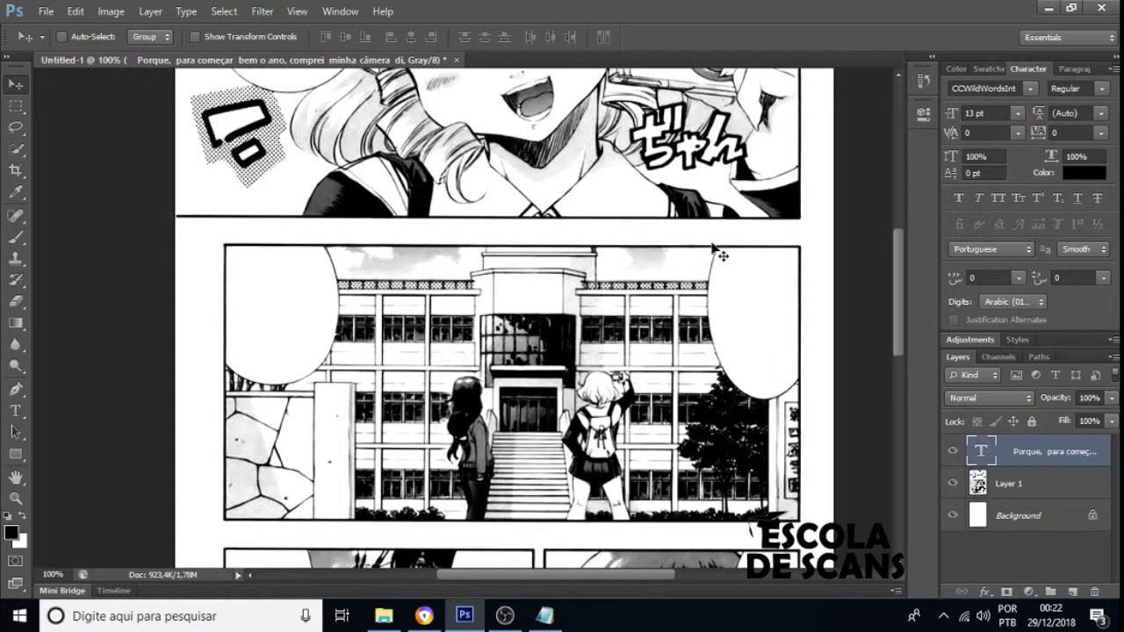
{"action": "left_click", "coordinate": [544, 615]}
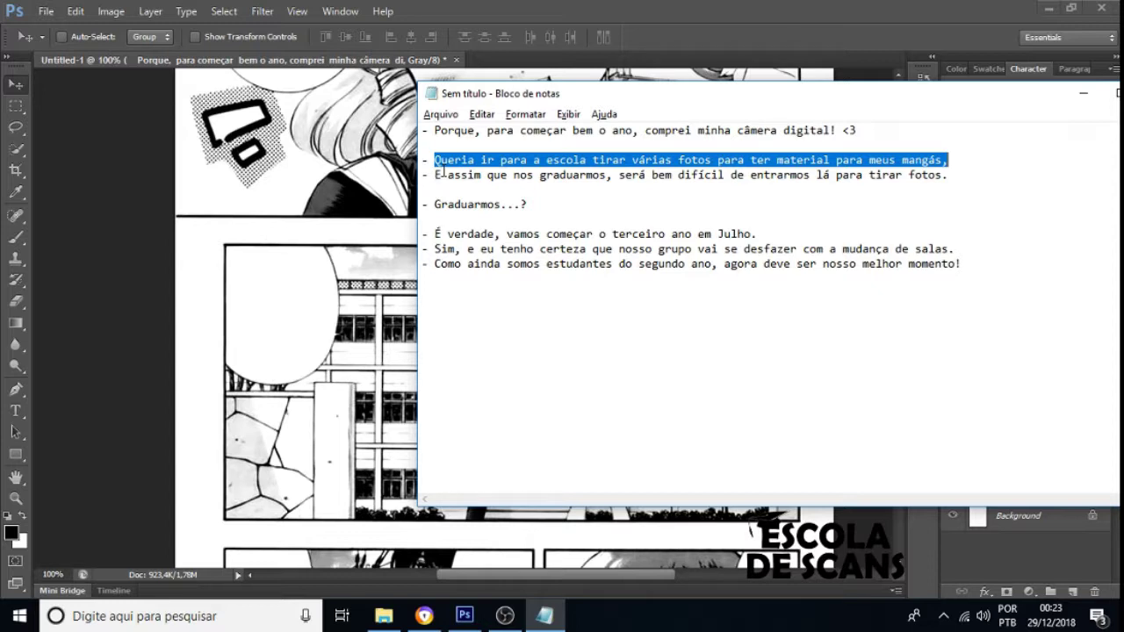
{"action": "left_click", "coordinate": [442, 172]}
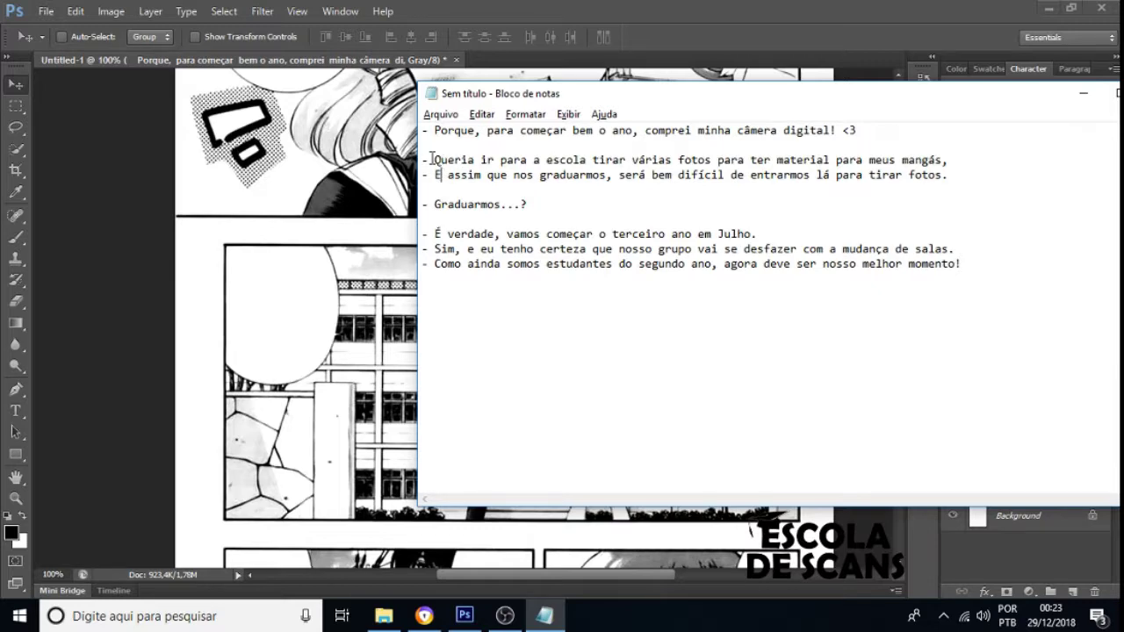
{"action": "left_click_drag", "start_coordinate": [433, 158], "coordinate": [979, 157]}
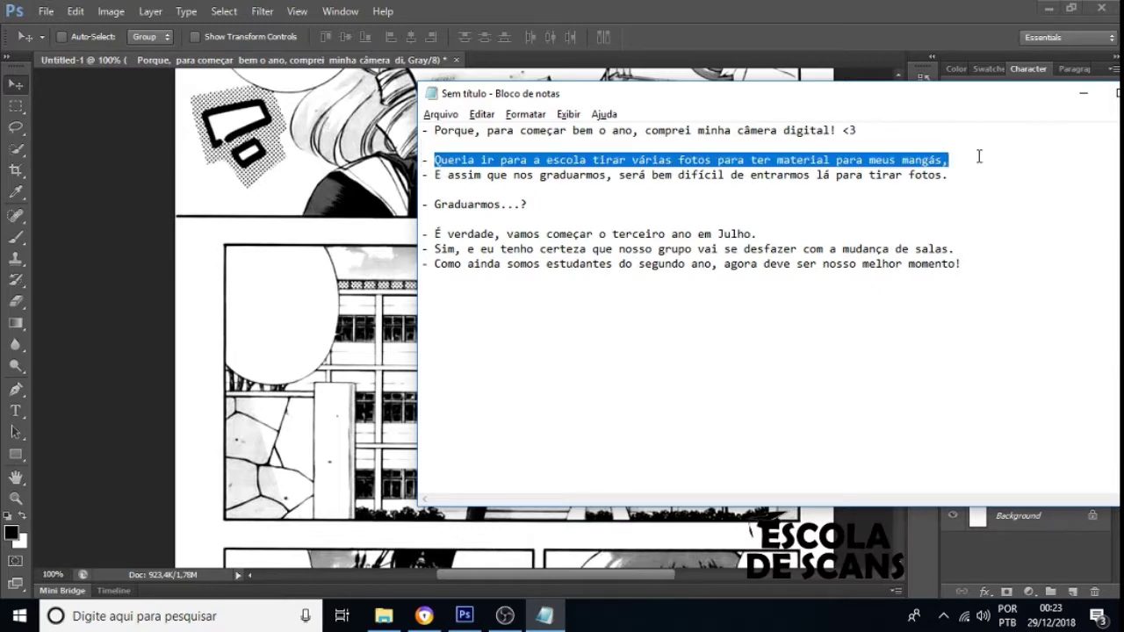
{"action": "key", "text": "alt+Tab"}
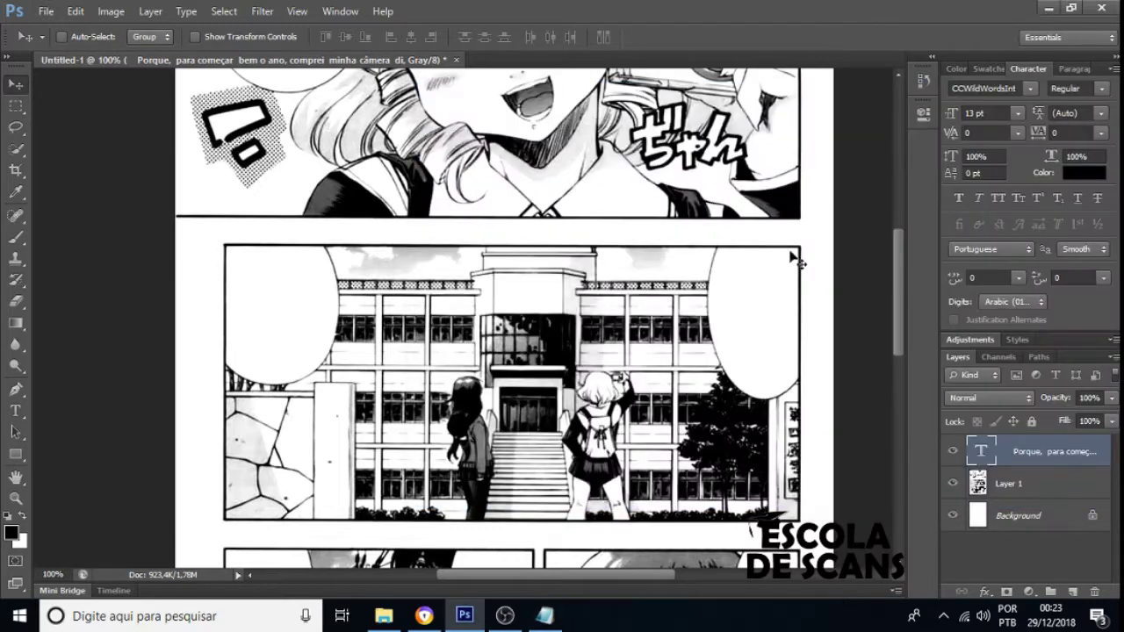
Paste the copied line as point text starting in the upper part of the school panel's right-hand balloon.
{"action": "left_click", "coordinate": [15, 411]}
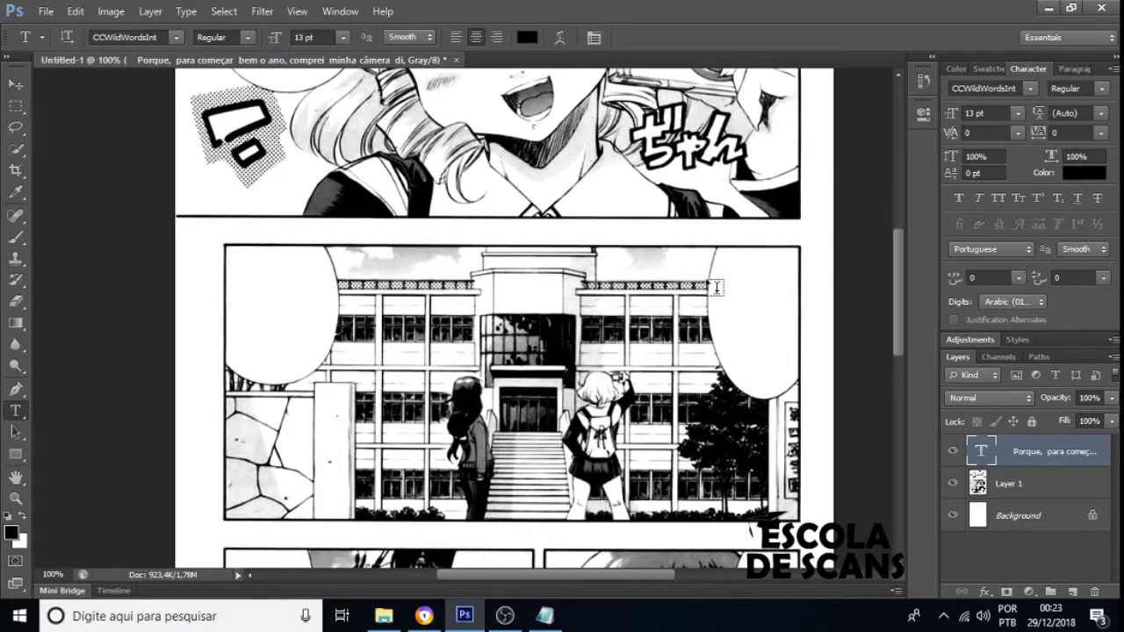
{"action": "left_click_drag", "start_coordinate": [710, 239], "coordinate": [807, 410]}
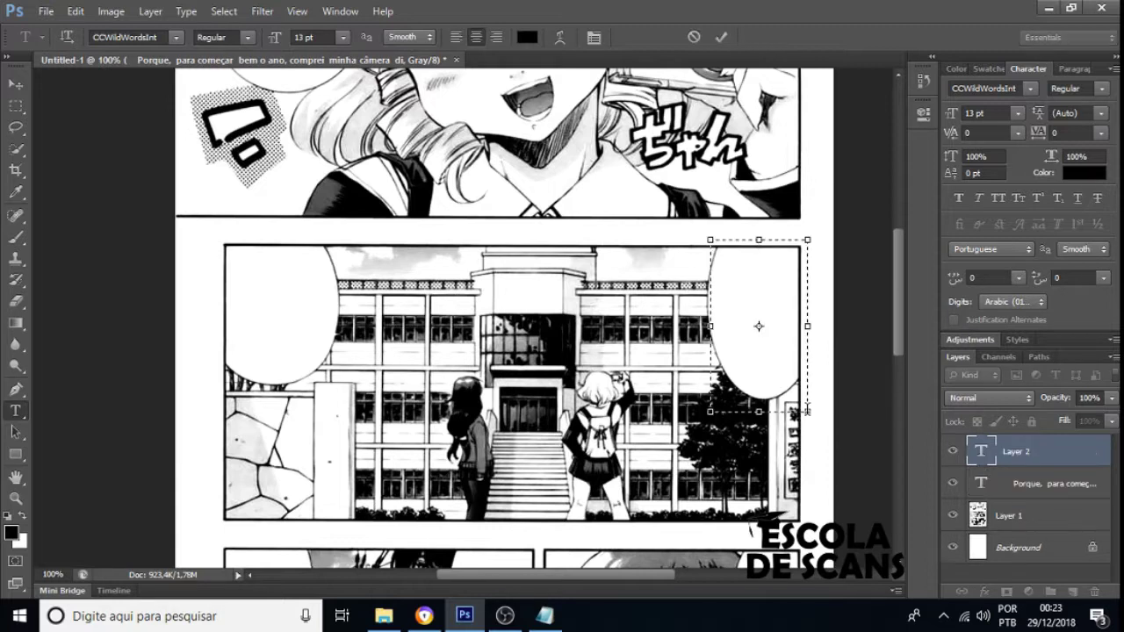
{"action": "key", "text": "Escape"}
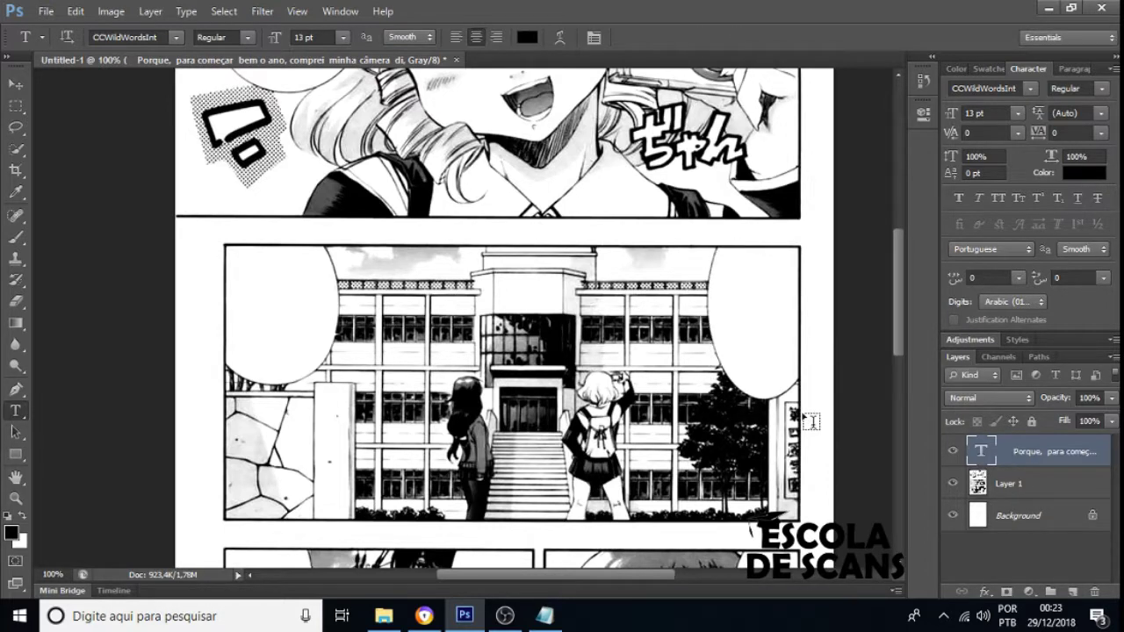
{"action": "left_click", "coordinate": [750, 270]}
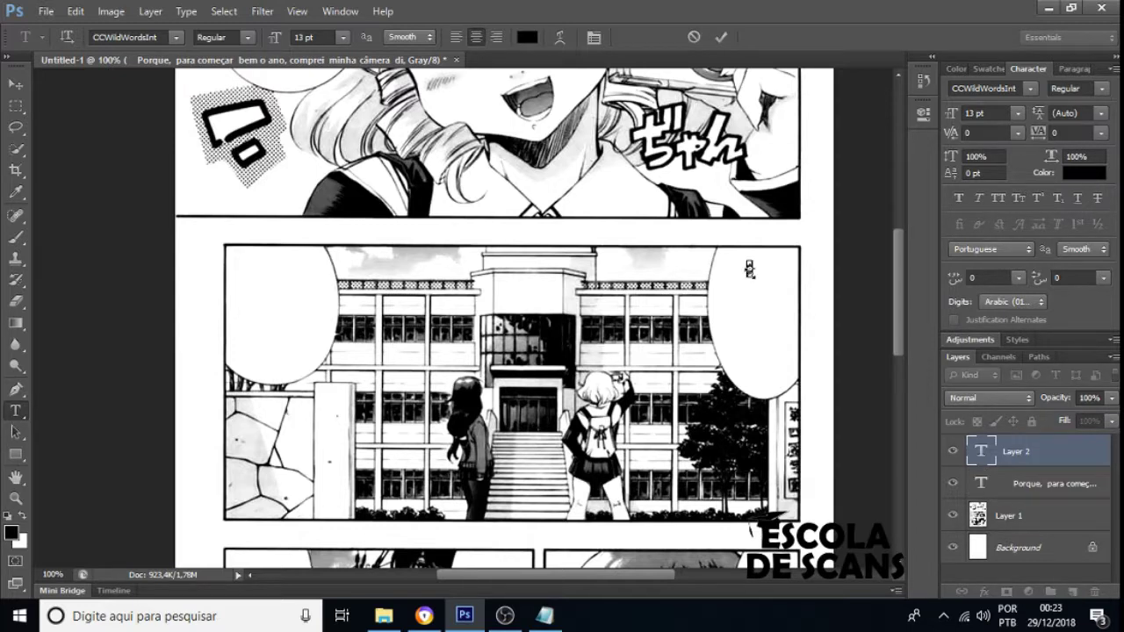
{"action": "key", "text": "ctrl+v"}
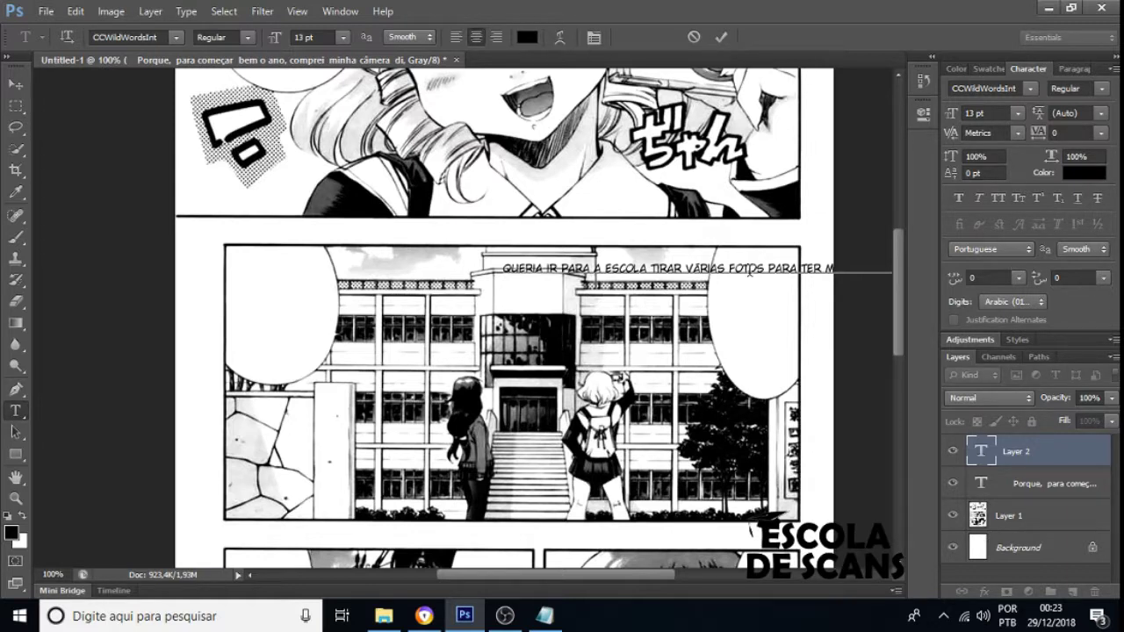
Break the pasted text into lines: QUERIA / IR PARA A / ESCOLA TIRAR / VÁRIAS FOTOS / PARA TER / MATERIAL / PARA MEUS / MANGÁS.
{"action": "left_click", "coordinate": [545, 267]}
{"action": "key", "text": "Return"}
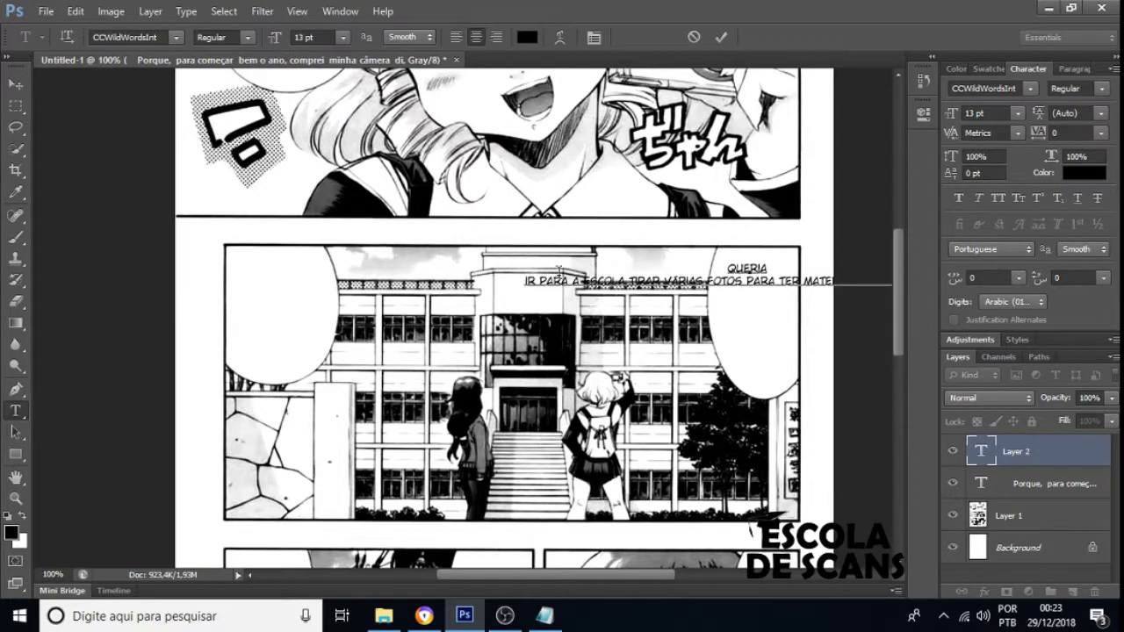
{"action": "left_click", "coordinate": [577, 280]}
{"action": "key", "text": "Return"}
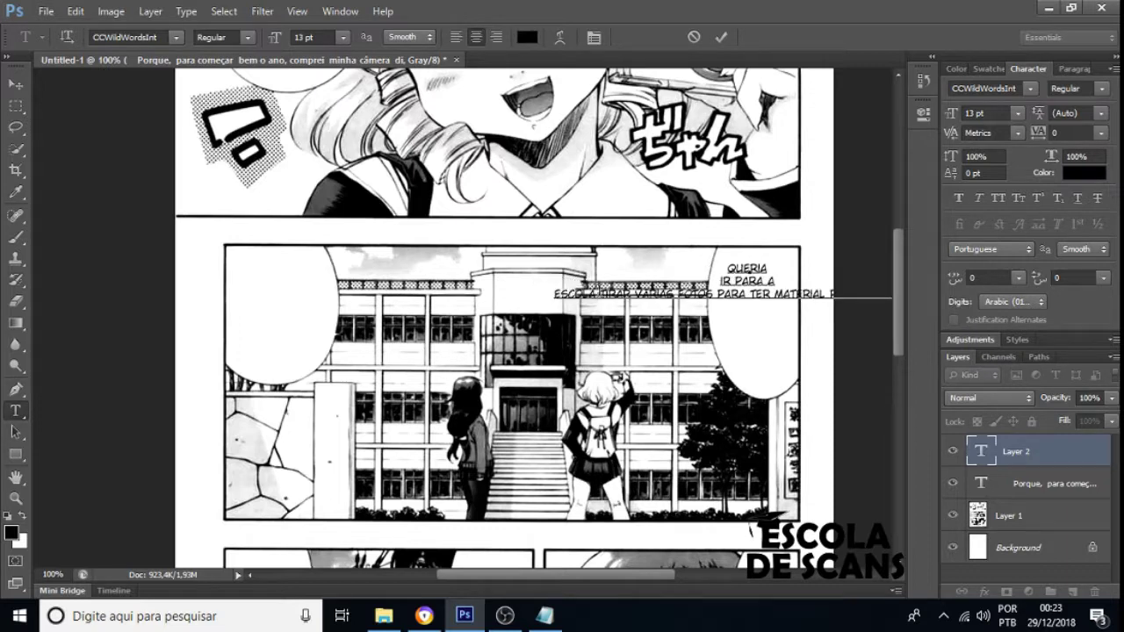
{"action": "left_click", "coordinate": [617, 293]}
{"action": "key", "text": "Return"}
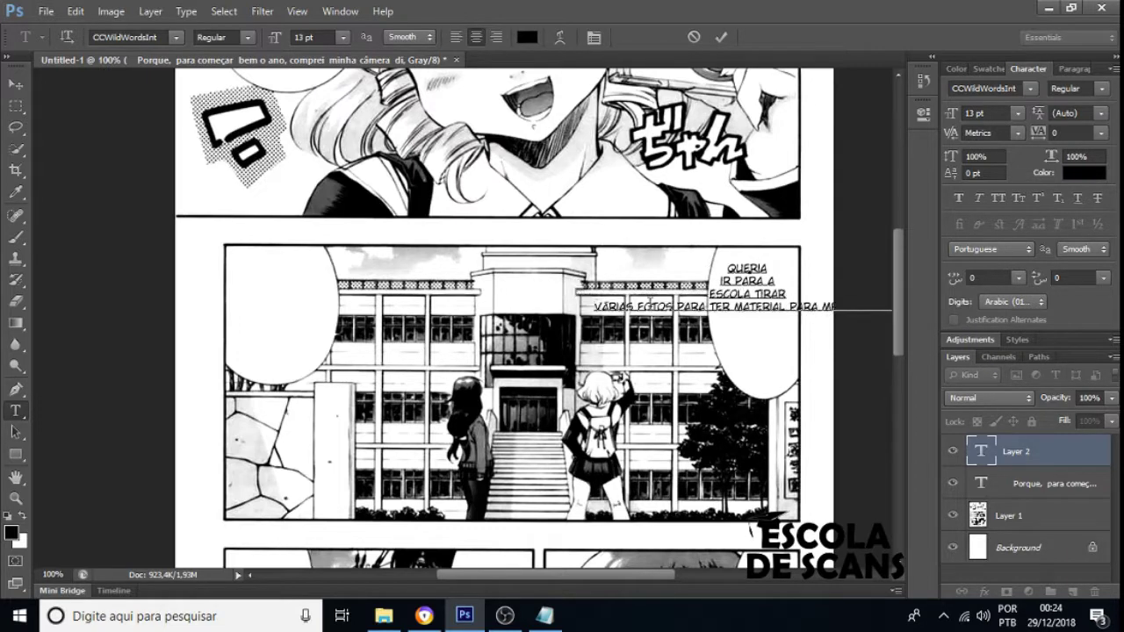
{"action": "left_click", "coordinate": [673, 306]}
{"action": "key", "text": "Return"}
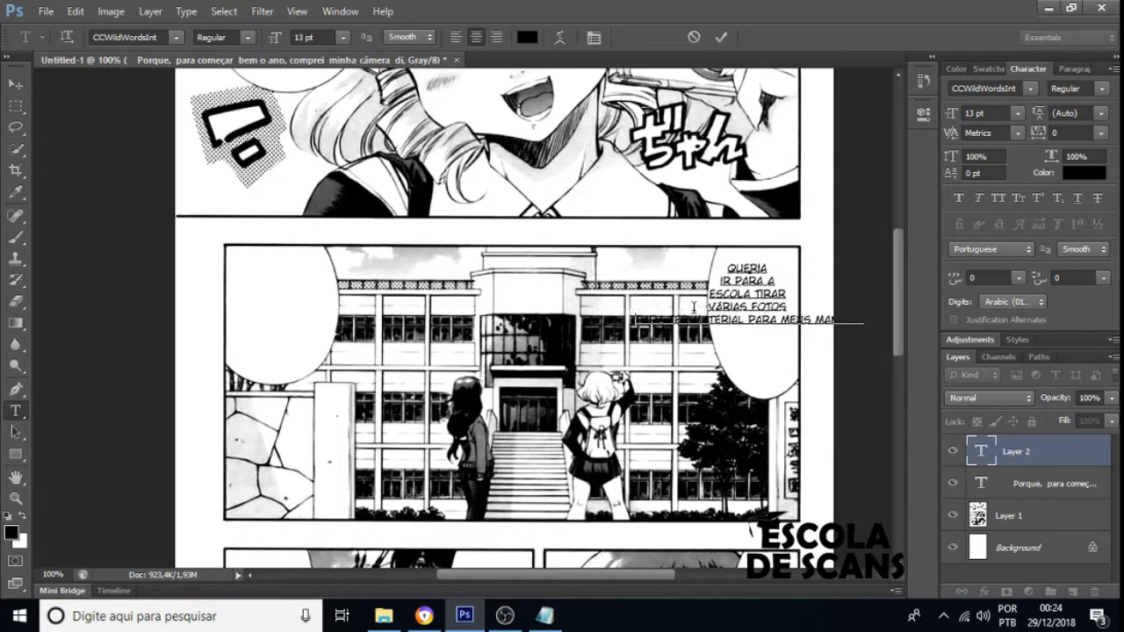
{"action": "left_click", "coordinate": [747, 320]}
{"action": "key", "text": "Return"}
{"action": "left_click", "coordinate": [754, 333]}
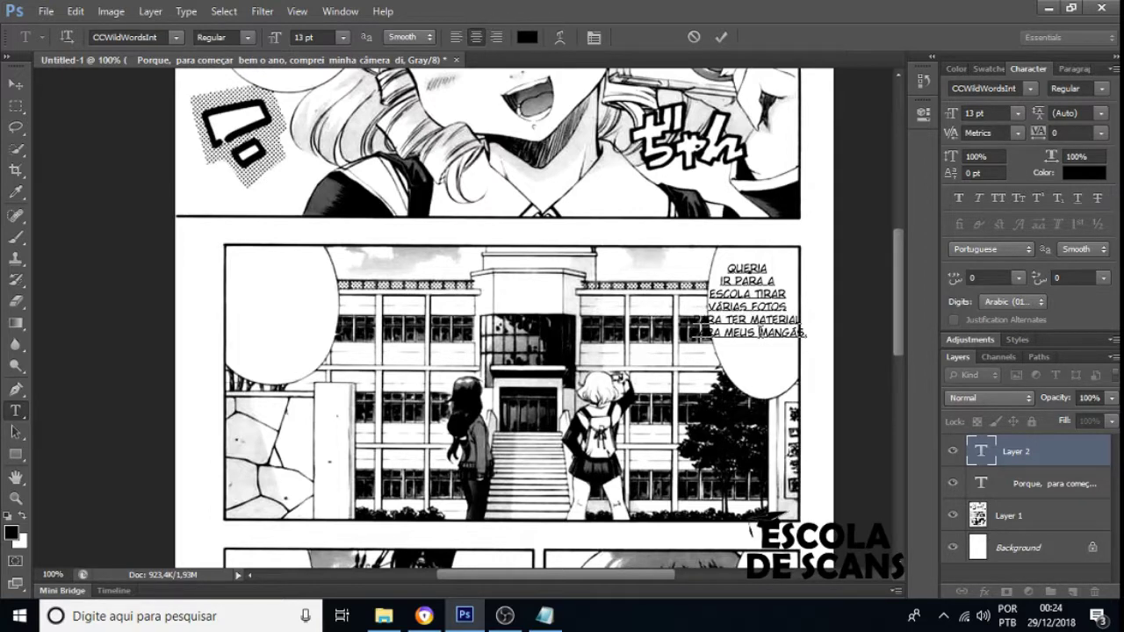
{"action": "key", "text": "Return"}
{"action": "left_click", "coordinate": [753, 320]}
{"action": "key", "text": "Return"}
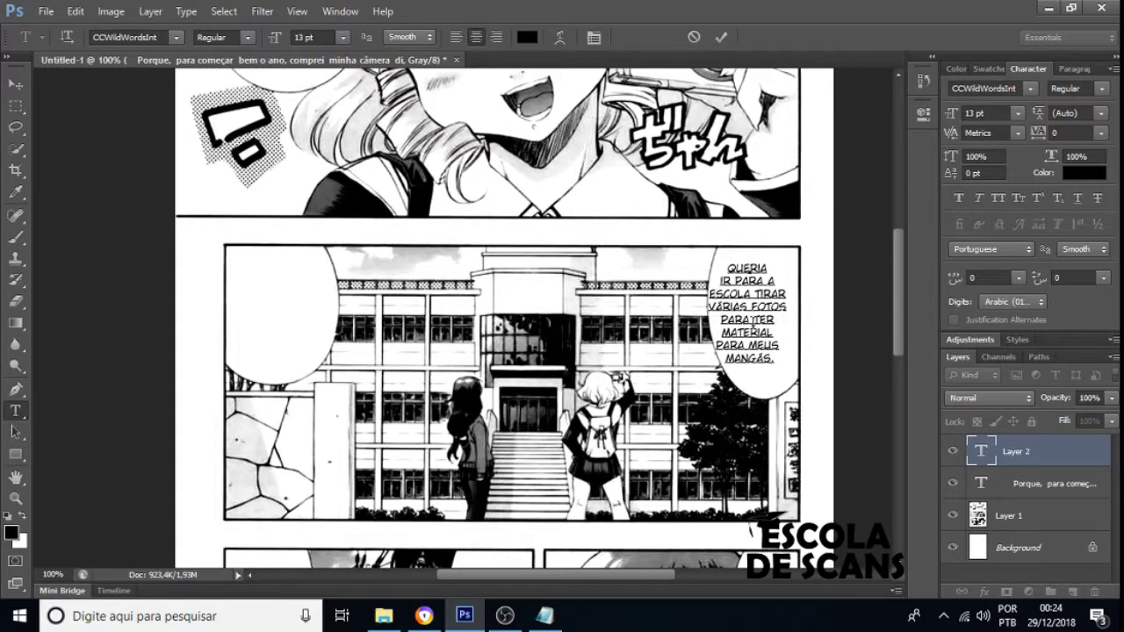
Commit the text and nudge it a few pixels right and down with the Move tool to center it in the balloon.
{"action": "left_click", "coordinate": [15, 85]}
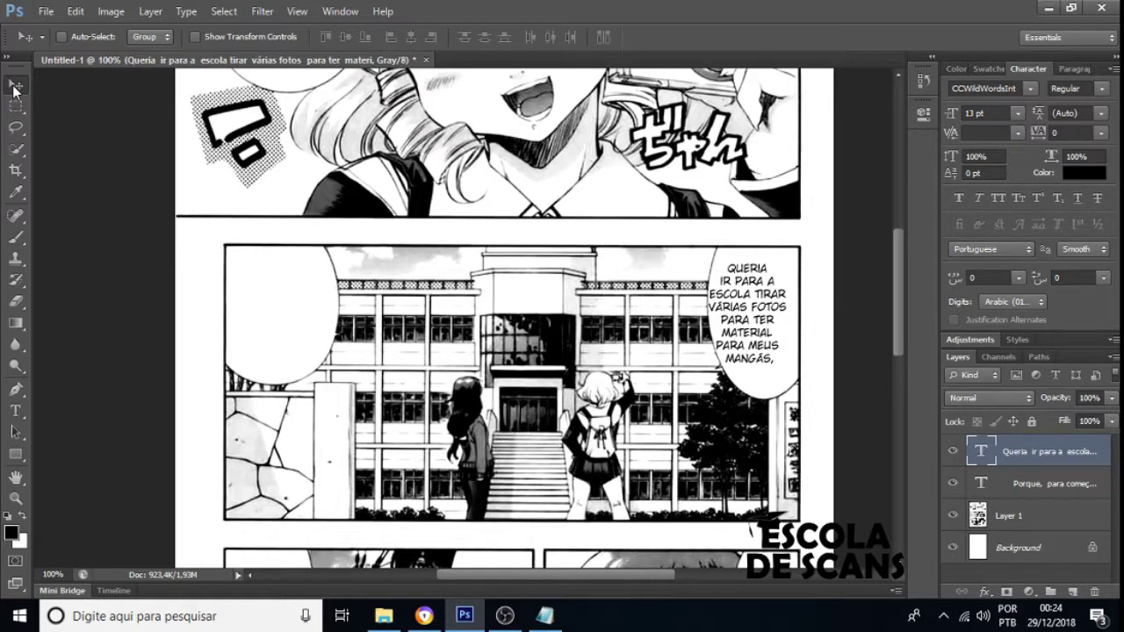
{"action": "key", "text": "Right"}
{"action": "key", "text": "Right"}
{"action": "key", "text": "Right"}
{"action": "key", "text": "Right"}
{"action": "key", "text": "Right"}
{"action": "key", "text": "Right"}
{"action": "key", "text": "Right"}
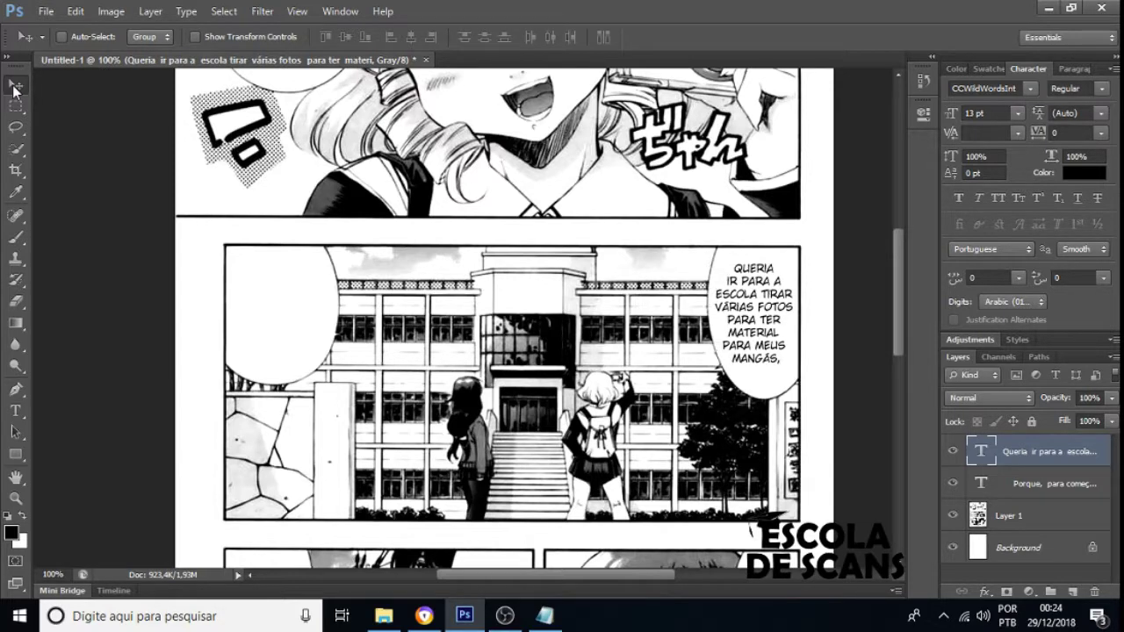
{"action": "key", "text": "Down"}
{"action": "key", "text": "Down"}
{"action": "key", "text": "Down"}
{"action": "key", "text": "Down"}
{"action": "key", "text": "Down"}
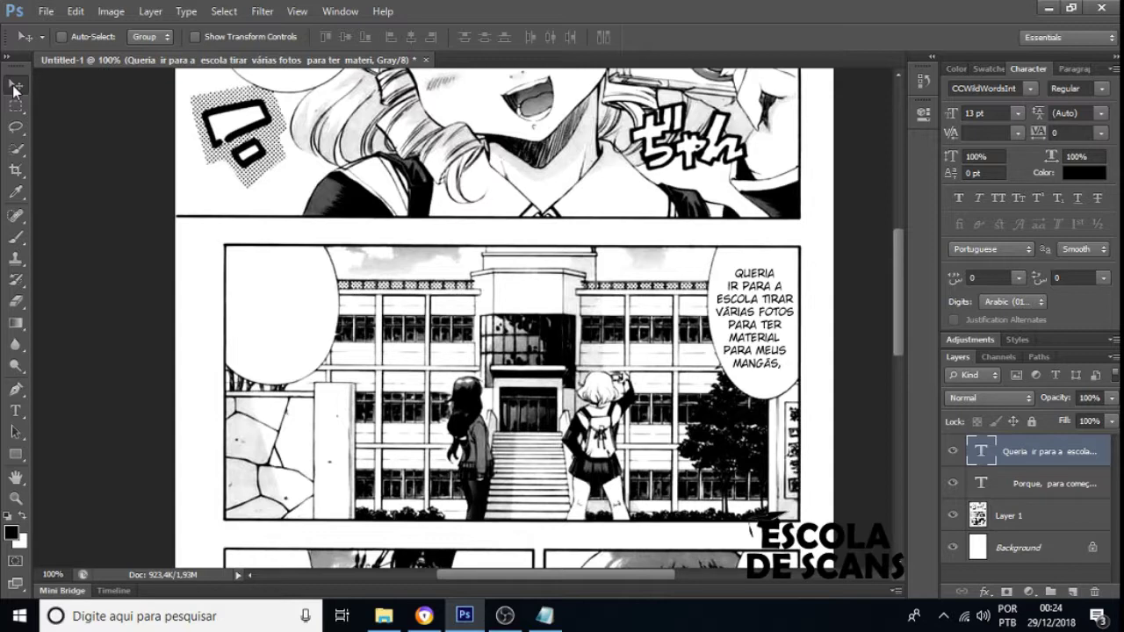
{"action": "key", "text": "Down"}
{"action": "key", "text": "Down"}
{"action": "key", "text": "Down"}
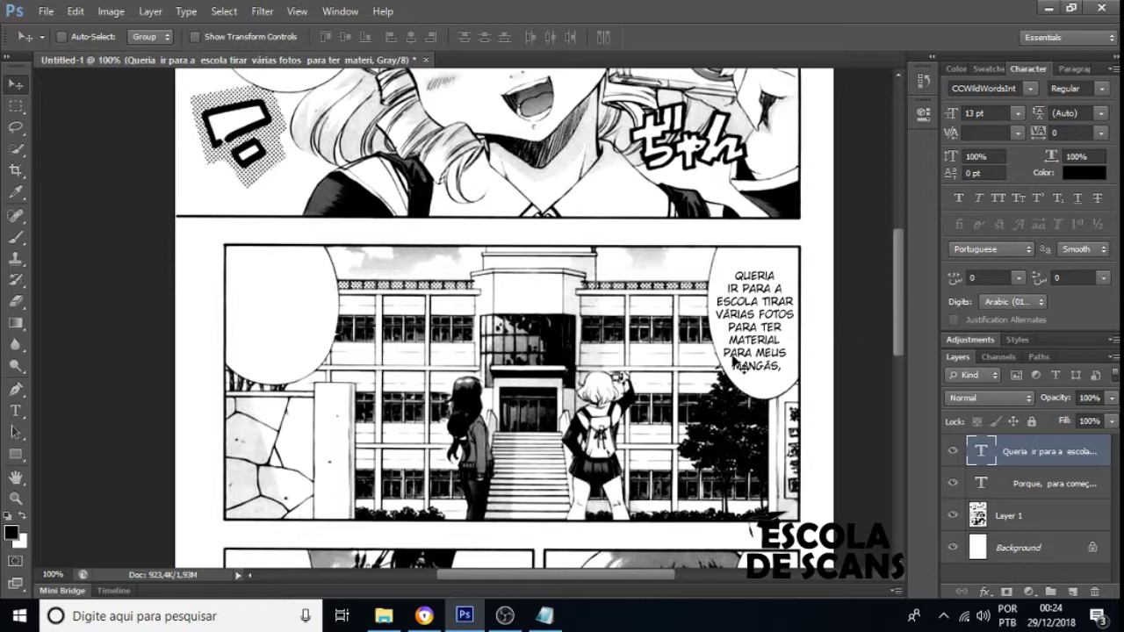
Compare the lettering in the round balloon with the text in the school panel's right-hand balloon.
{"action": "scroll", "coordinate": [725, 369], "scroll_direction": "up", "scroll_amount": 1}
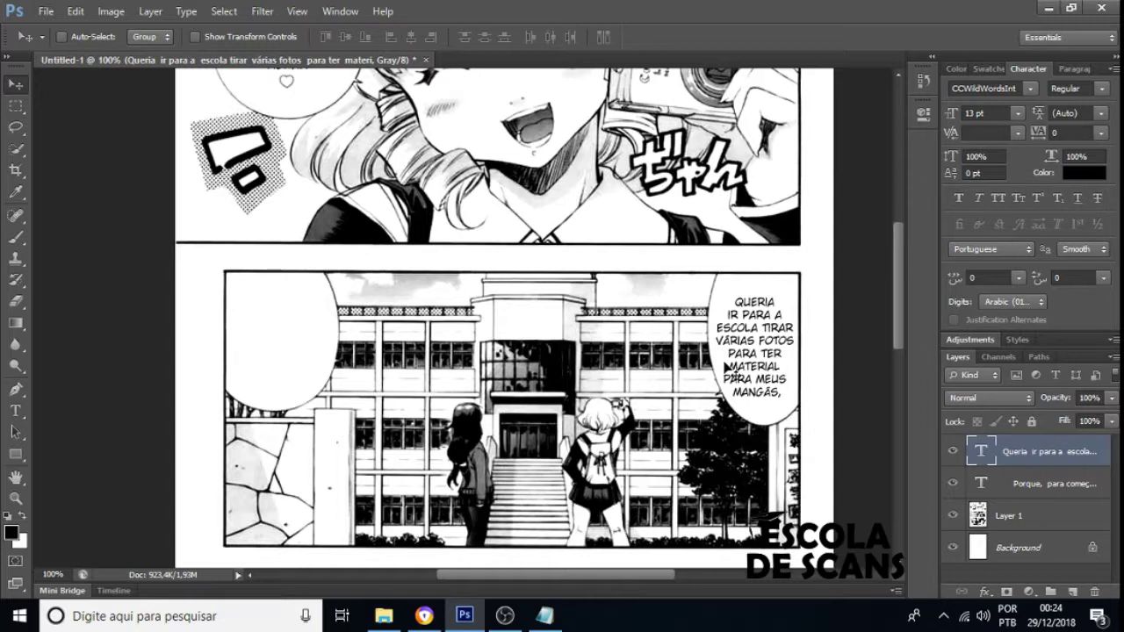
{"action": "scroll", "coordinate": [726, 368], "scroll_direction": "up", "scroll_amount": 4}
{"action": "scroll", "coordinate": [729, 444], "scroll_direction": "down", "scroll_amount": 3}
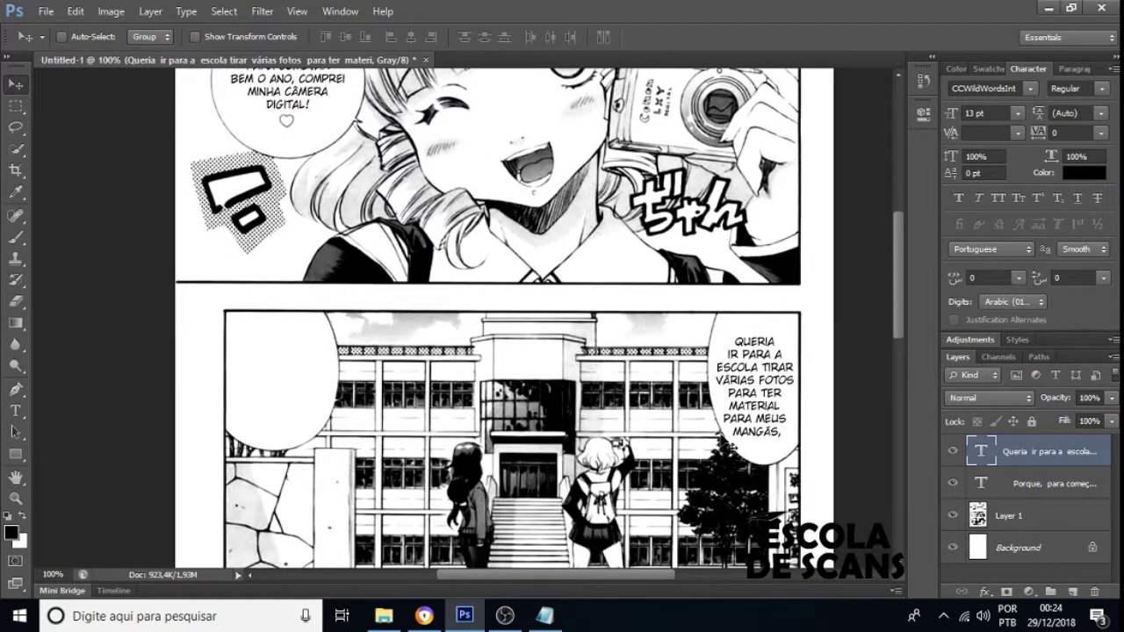
{"action": "scroll", "coordinate": [727, 451], "scroll_direction": "up", "scroll_amount": 2}
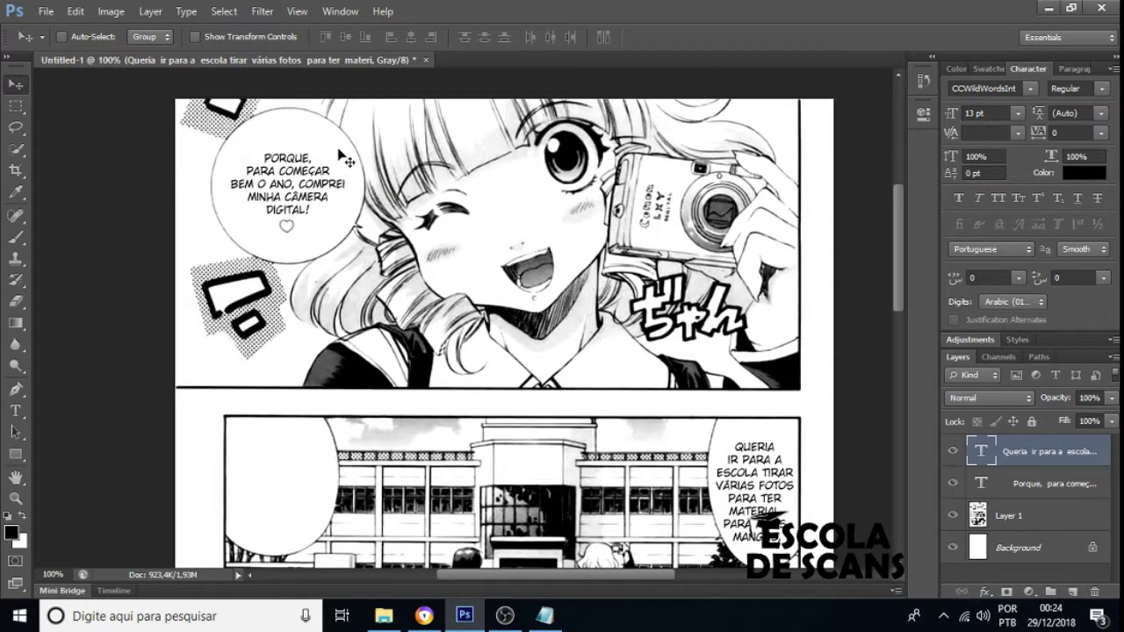
{"action": "scroll", "coordinate": [452, 297], "scroll_direction": "down", "scroll_amount": 2}
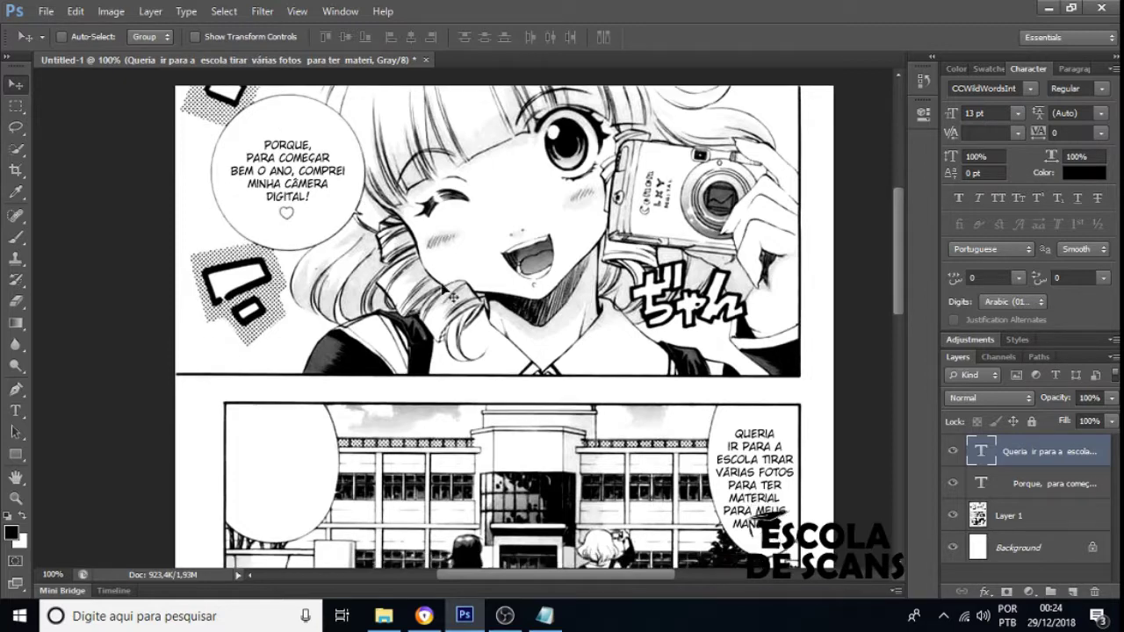
{"action": "scroll", "coordinate": [452, 296], "scroll_direction": "down", "scroll_amount": 2}
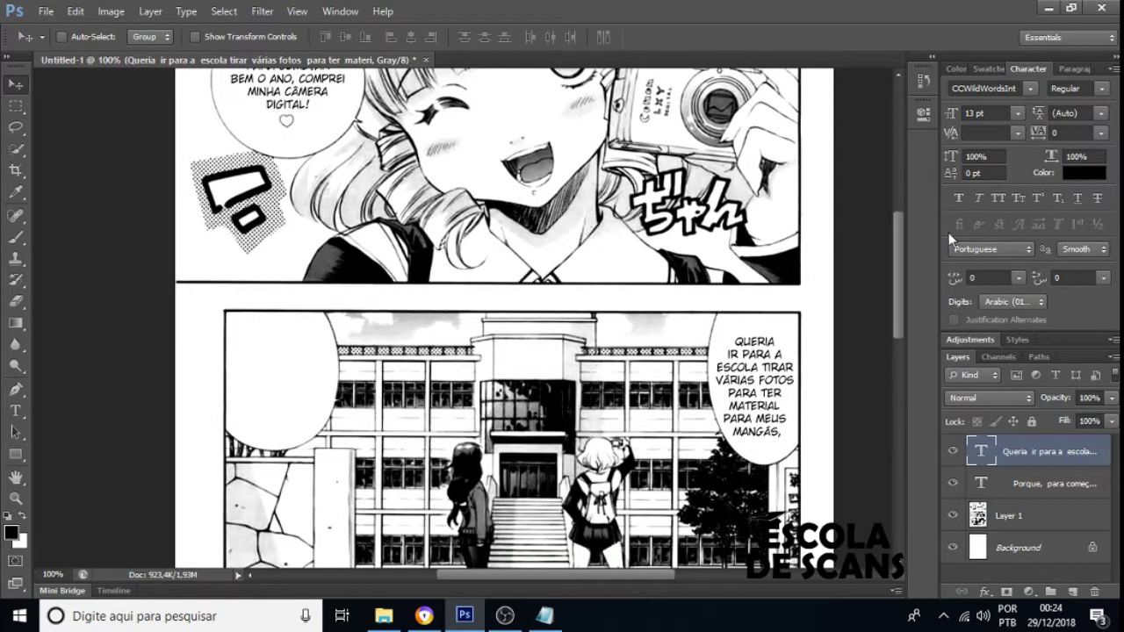
{"action": "scroll", "coordinate": [754, 458], "scroll_direction": "up", "scroll_amount": 1}
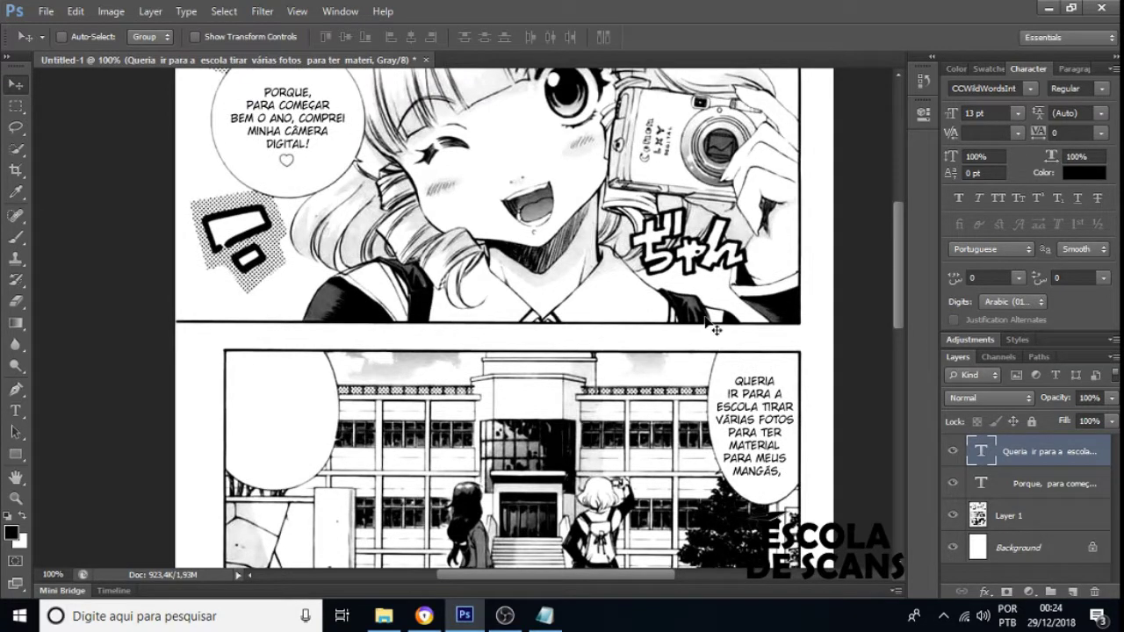
{"action": "scroll", "coordinate": [713, 327], "scroll_direction": "down", "scroll_amount": 1}
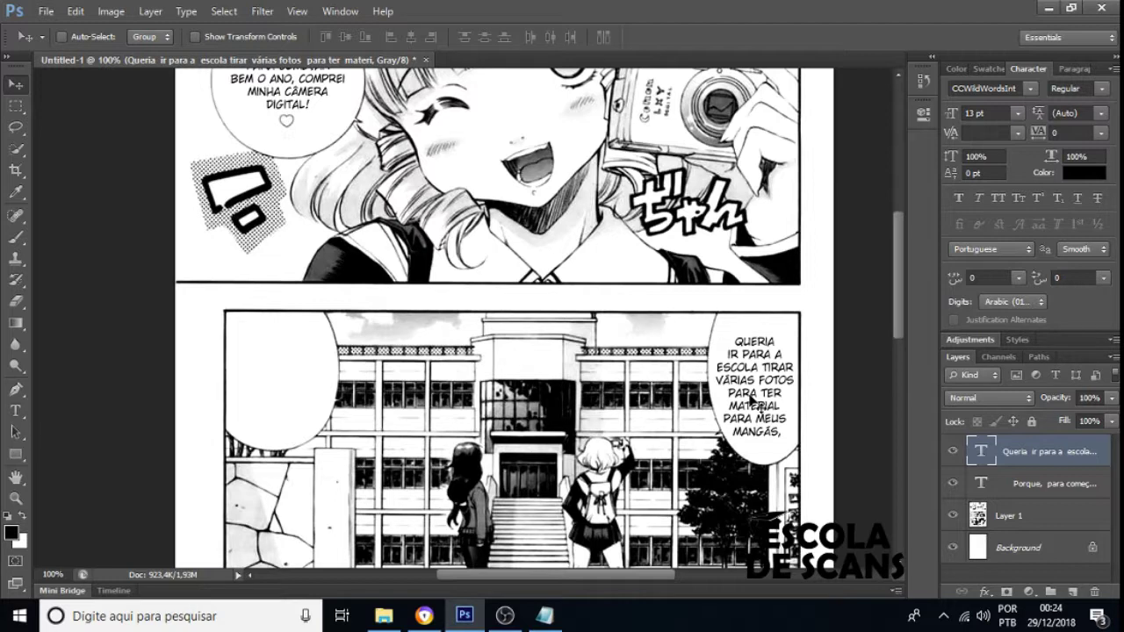
Set the font size of the "Queria ir para a escola" text layer to 12 pt.
{"action": "left_click", "coordinate": [996, 112]}
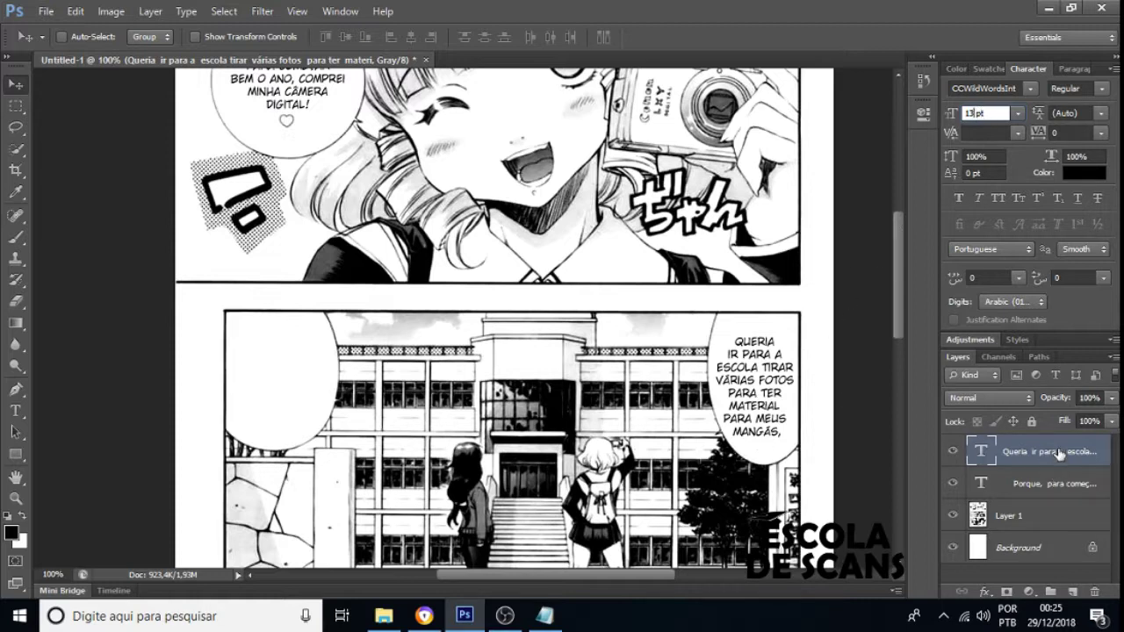
{"action": "left_click", "coordinate": [1054, 483]}
{"action": "left_click", "coordinate": [1019, 452]}
{"action": "key", "text": "BackSpace"}
{"action": "type", "text": "8"}
{"action": "key", "text": "BackSpace"}
{"action": "type", "text": "2"}
{"action": "key", "text": "Return"}
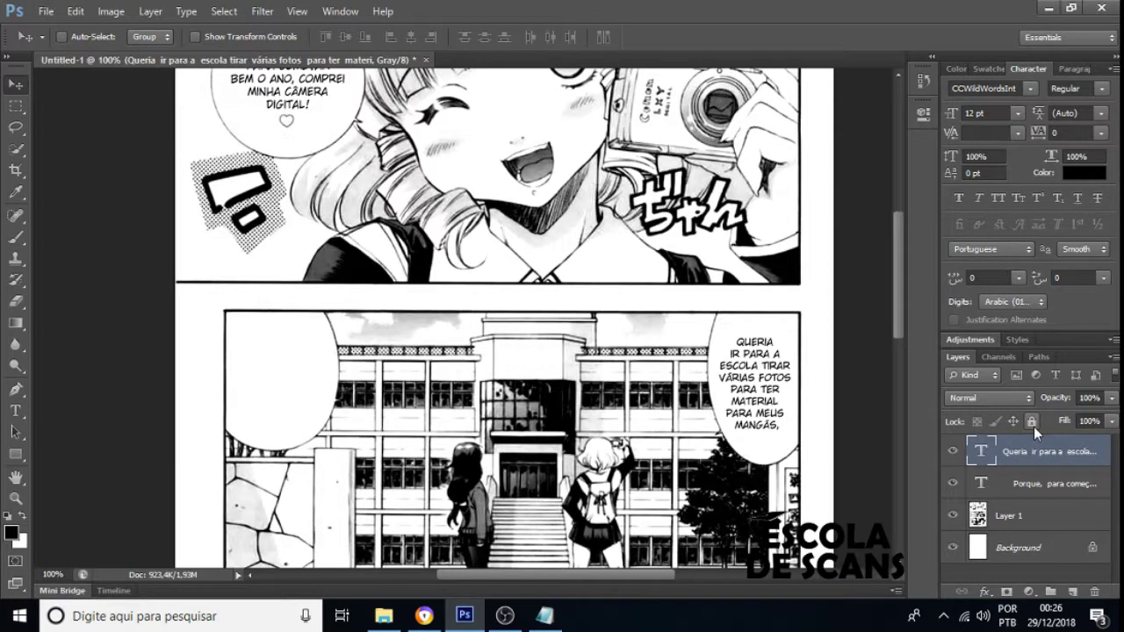
Nudge the "Queria ir para a escola" text down a few pixels to center it vertically in its balloon.
{"action": "key", "text": "Down"}
{"action": "key", "text": "Down"}
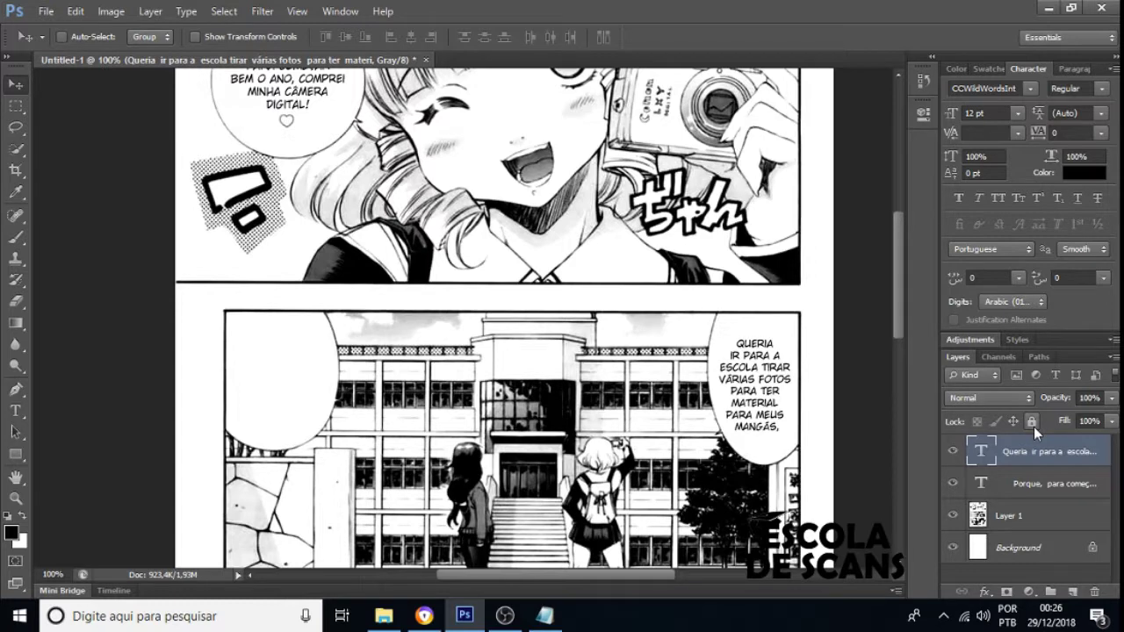
{"action": "key", "text": "Down"}
{"action": "key", "text": "Down"}
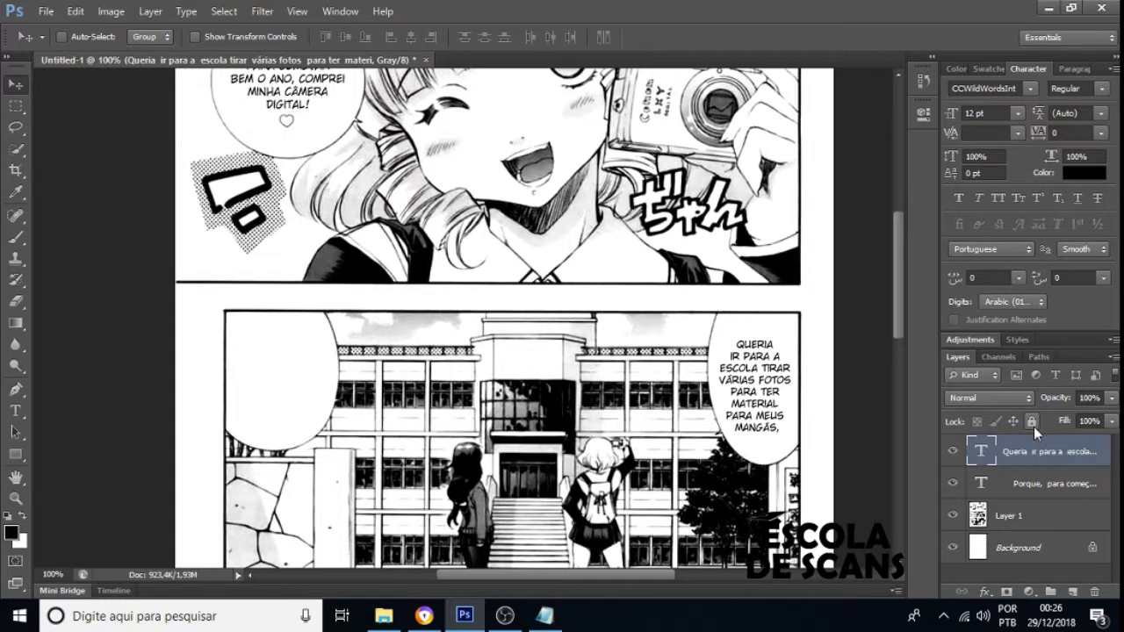
{"action": "key", "text": "Down"}
{"action": "key", "text": "Down"}
{"action": "key", "text": "Down"}
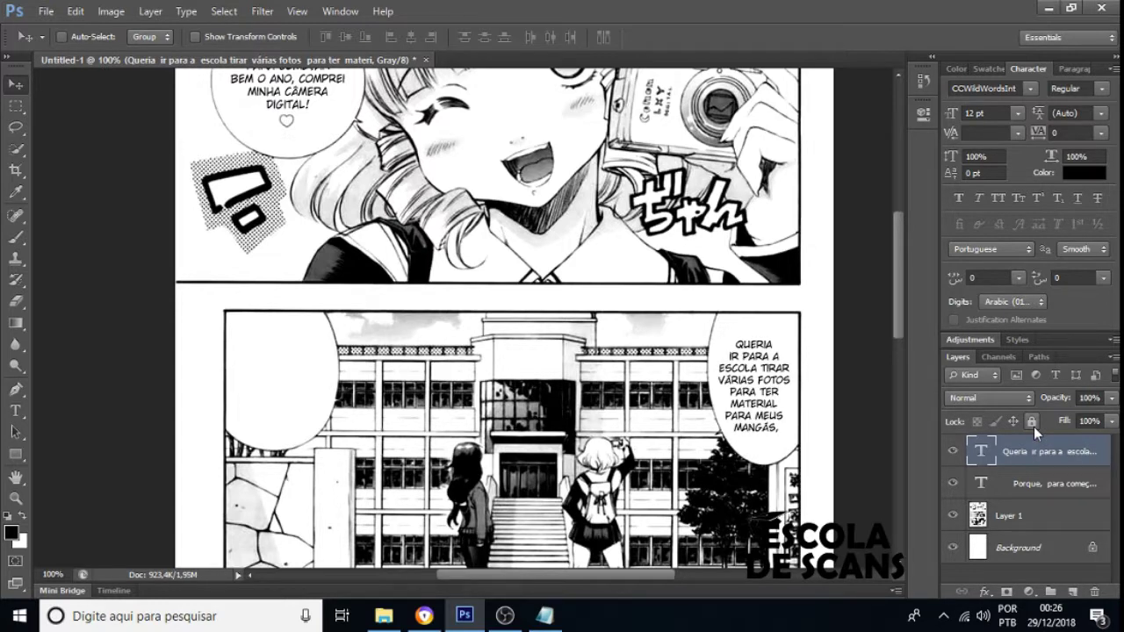
{"action": "key", "text": "Down"}
{"action": "key", "text": "Down"}
{"action": "key", "text": "Down"}
{"action": "left_click", "coordinate": [15, 410]}
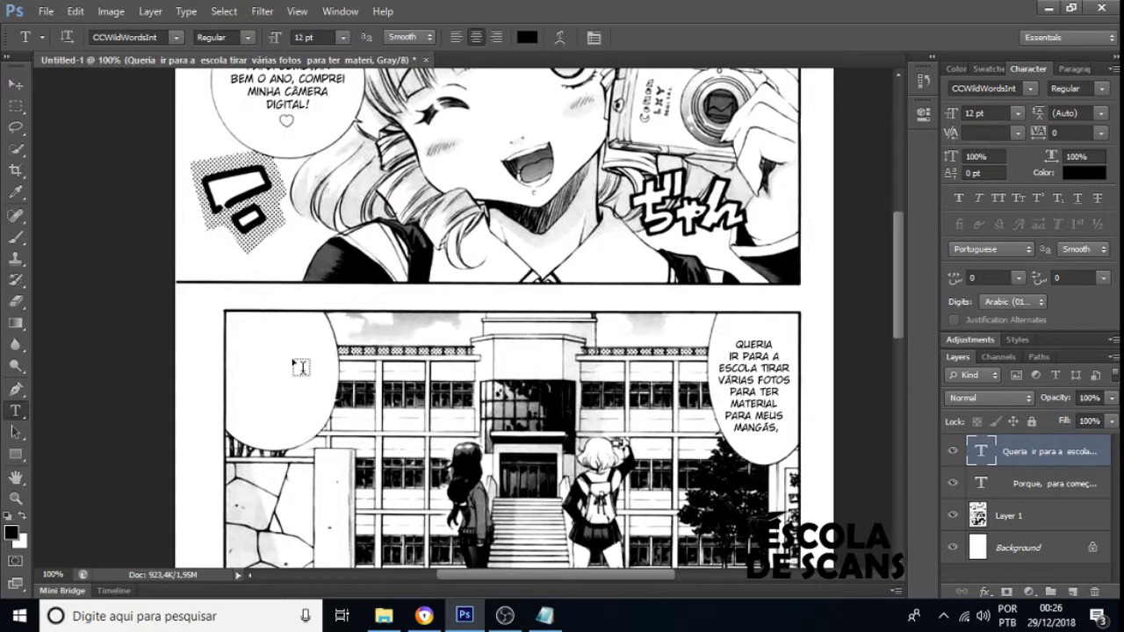
{"action": "left_click", "coordinate": [301, 367]}
{"action": "type", "text": "QUERIA IR PARA A ESCOLA TIRAR VÁRIAS FOTOS PARA TER MATERIAL PARA MEUS MANGÁS."}
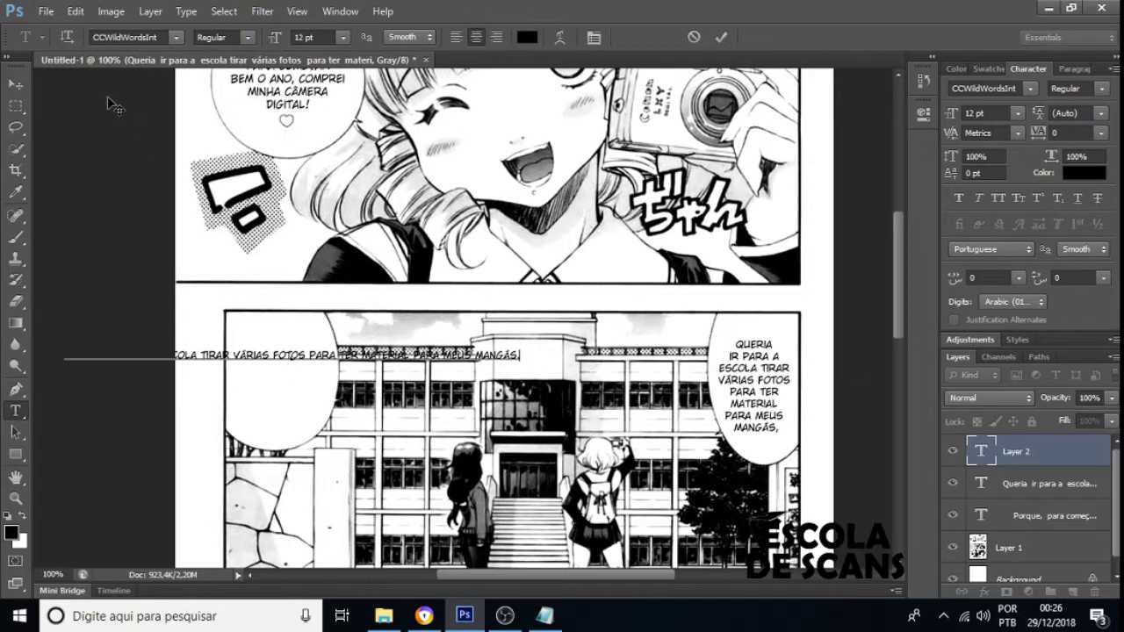
{"action": "left_click", "coordinate": [22, 82]}
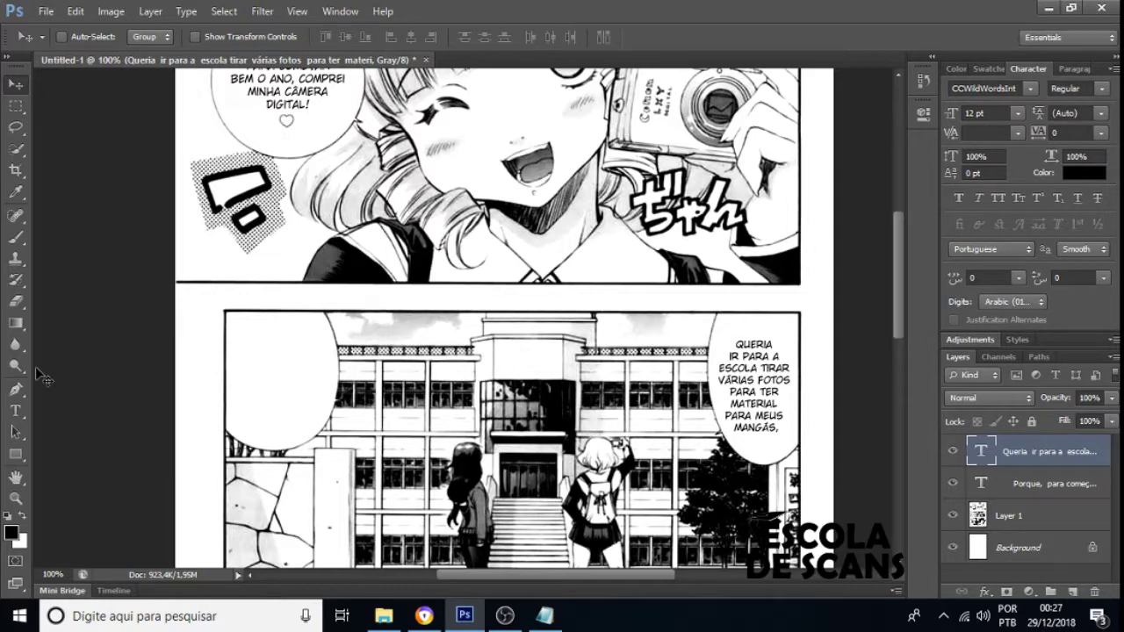
{"action": "left_click", "coordinate": [15, 410]}
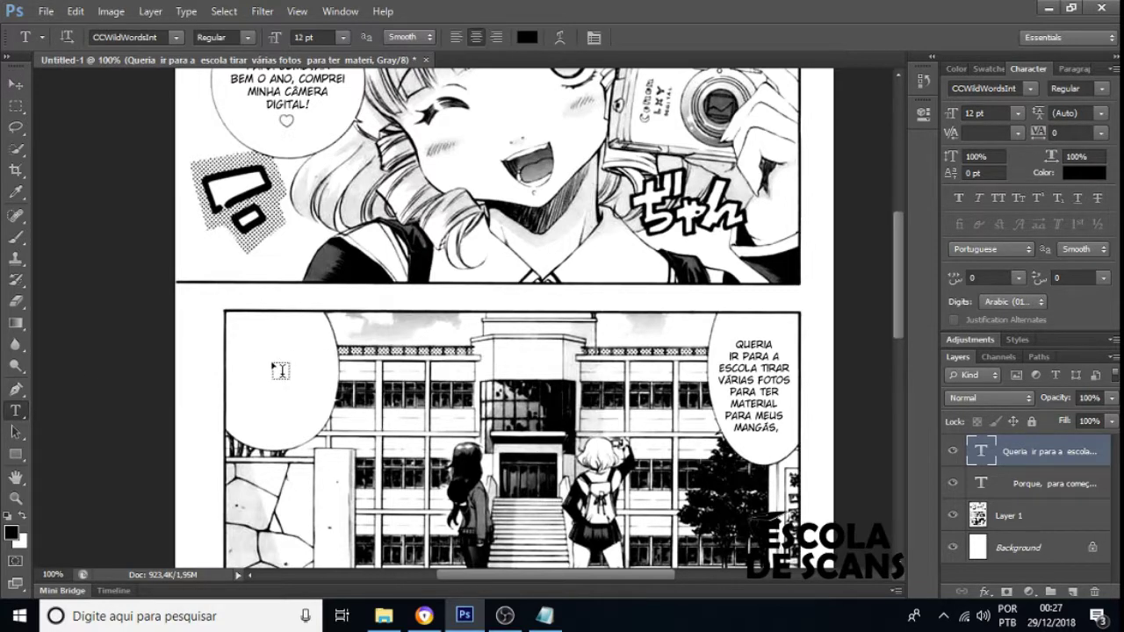
{"action": "left_click", "coordinate": [279, 368]}
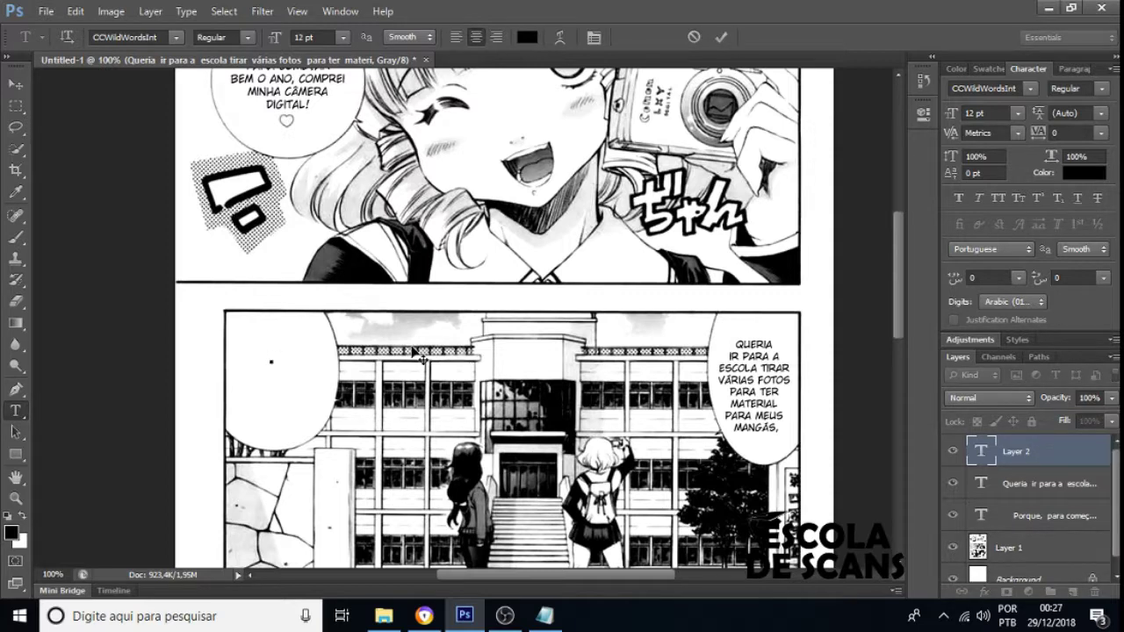
{"action": "type", "text": "asahsuahsuahs"}
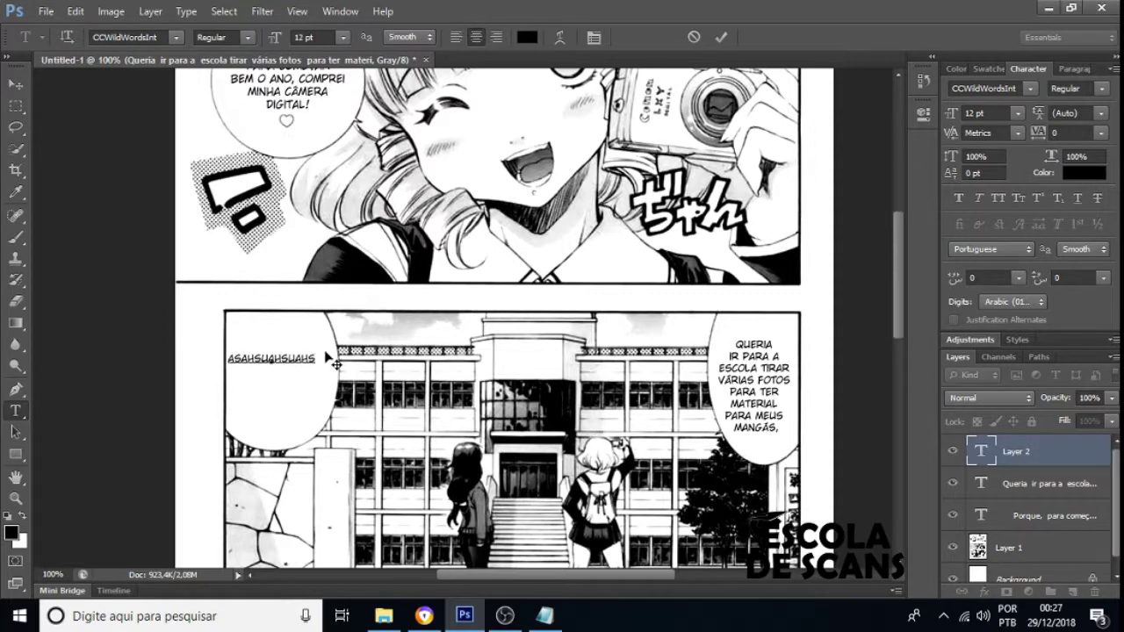
{"action": "key", "text": "Escape"}
{"action": "left_click", "coordinate": [20, 88]}
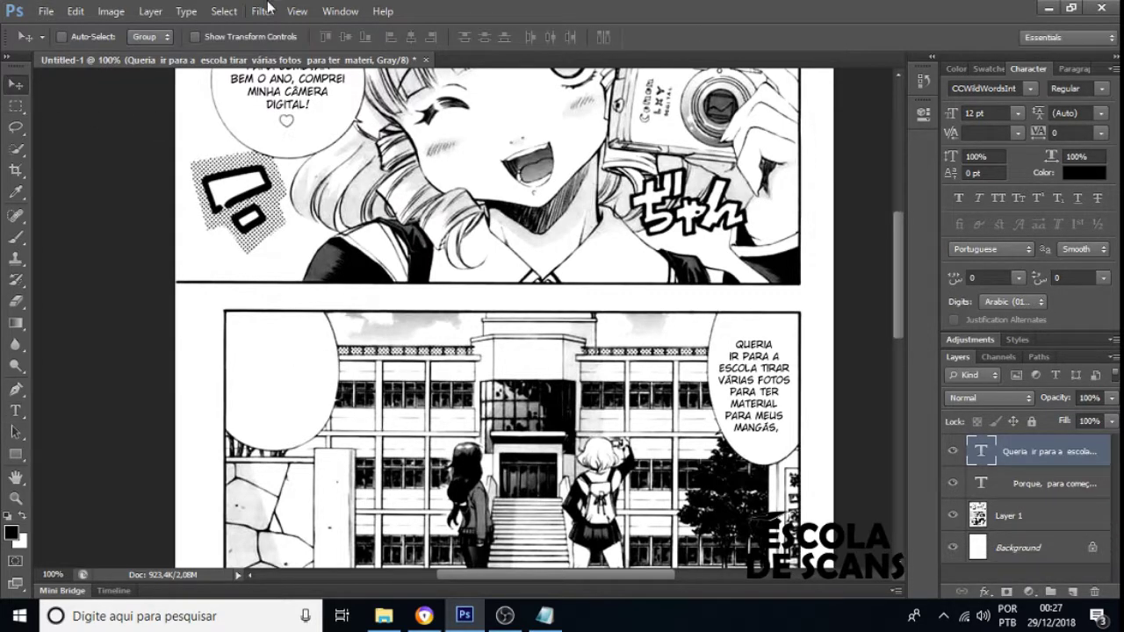
Copy the line "E assim que nos graduarmos, será bem difícil de entrarmos lá para tirar fotos." from the Notepad translation and return to Photoshop.
{"action": "scroll", "coordinate": [166, 180], "scroll_direction": "up", "scroll_amount": 3}
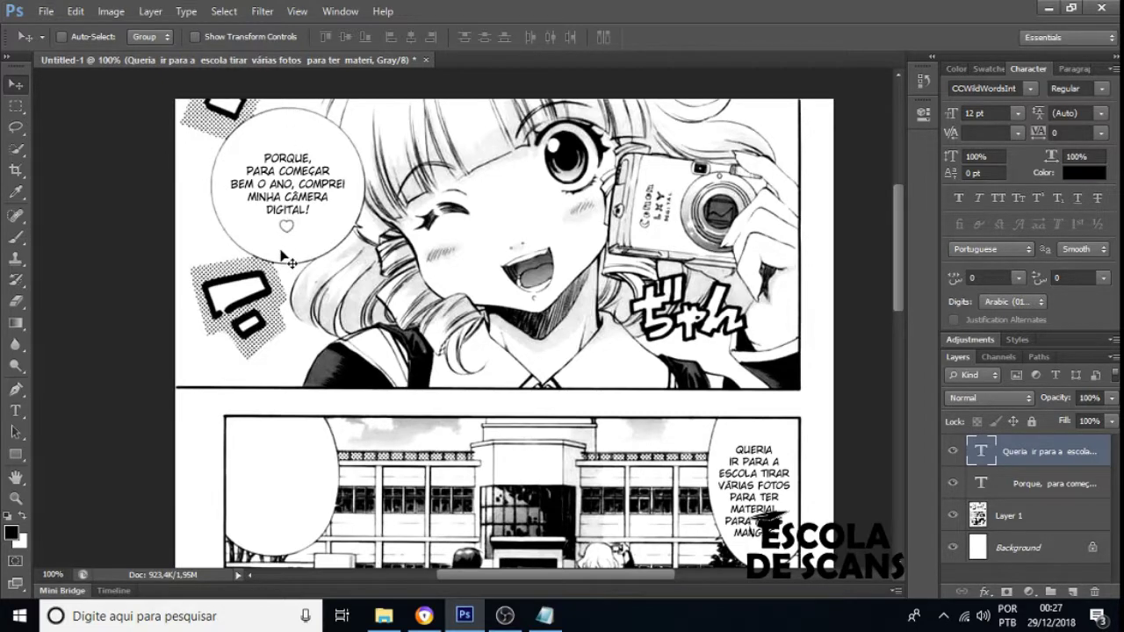
{"action": "scroll", "coordinate": [283, 256], "scroll_direction": "down", "scroll_amount": 3}
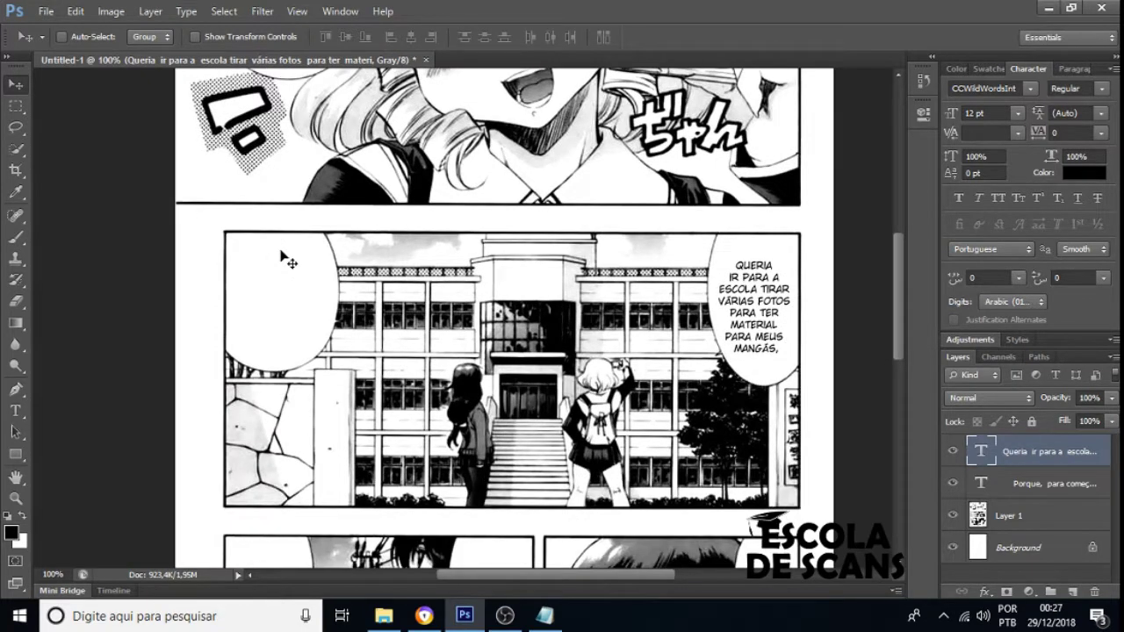
{"action": "scroll", "coordinate": [283, 257], "scroll_direction": "up", "scroll_amount": 2}
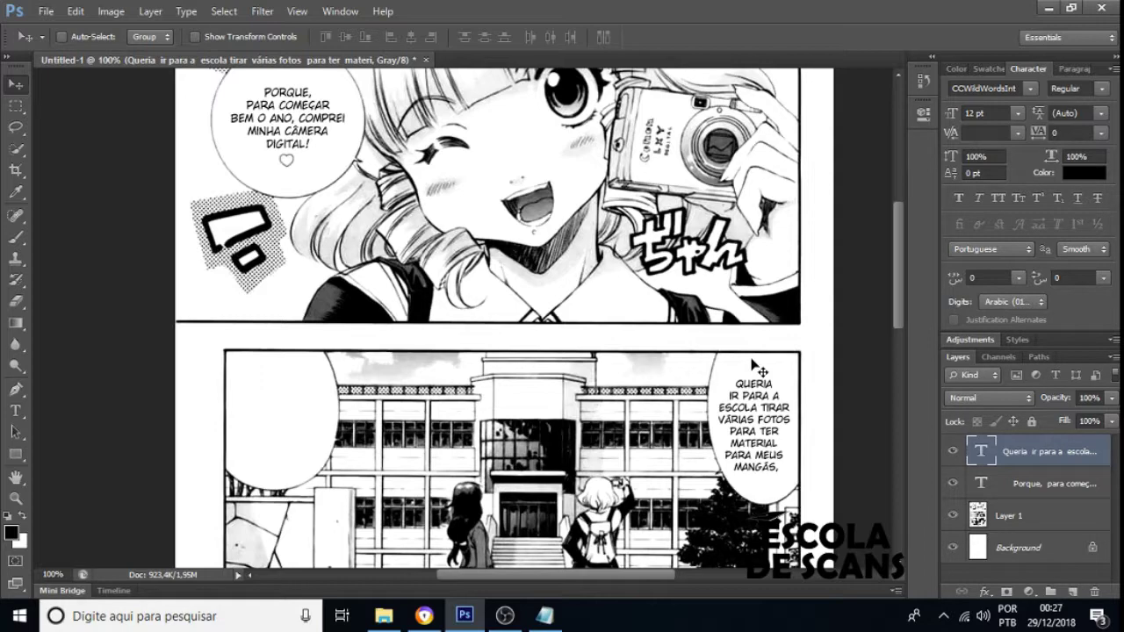
{"action": "scroll", "coordinate": [757, 370], "scroll_direction": "down", "scroll_amount": 6}
{"action": "scroll", "coordinate": [751, 368], "scroll_direction": "up", "scroll_amount": 5}
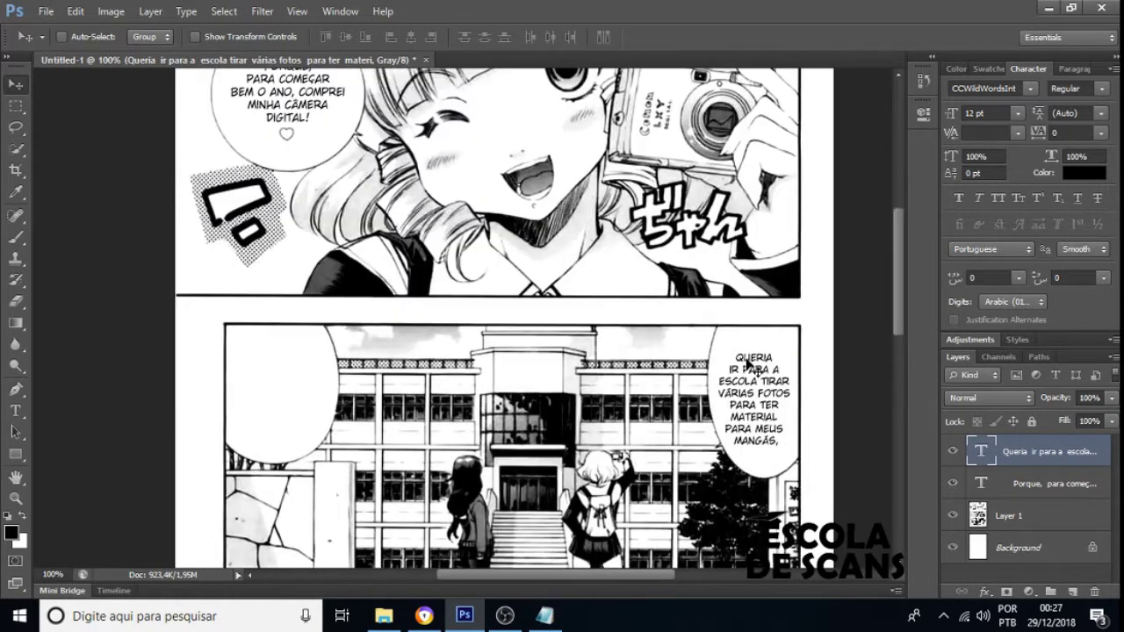
{"action": "left_click", "coordinate": [545, 615]}
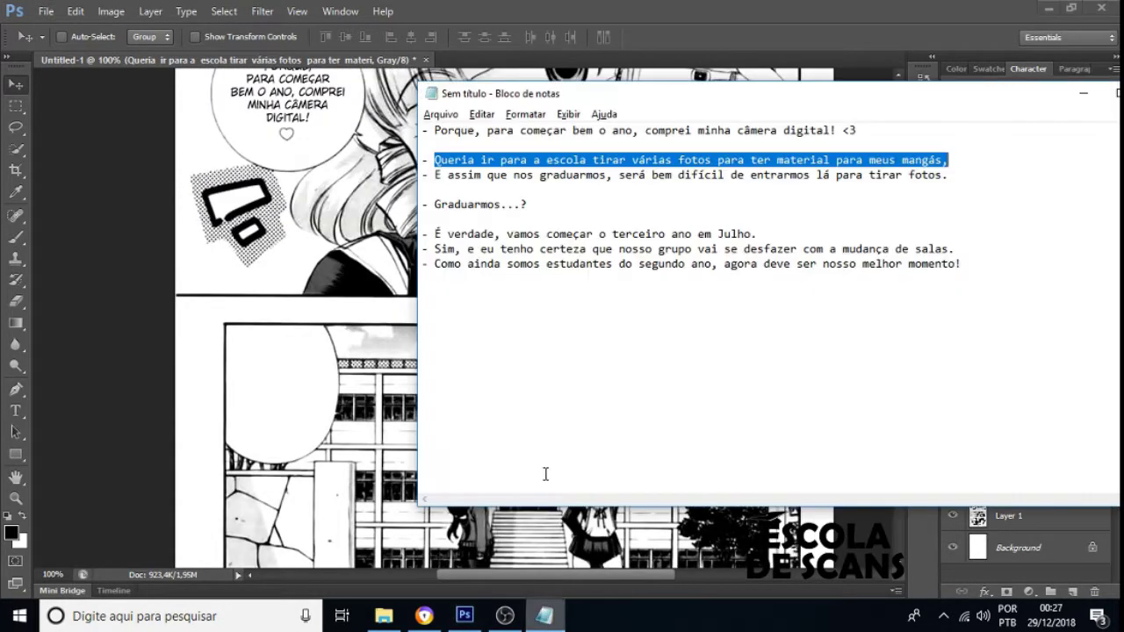
{"action": "left_click", "coordinate": [969, 178]}
{"action": "left_click", "coordinate": [437, 175], "text": "shift"}
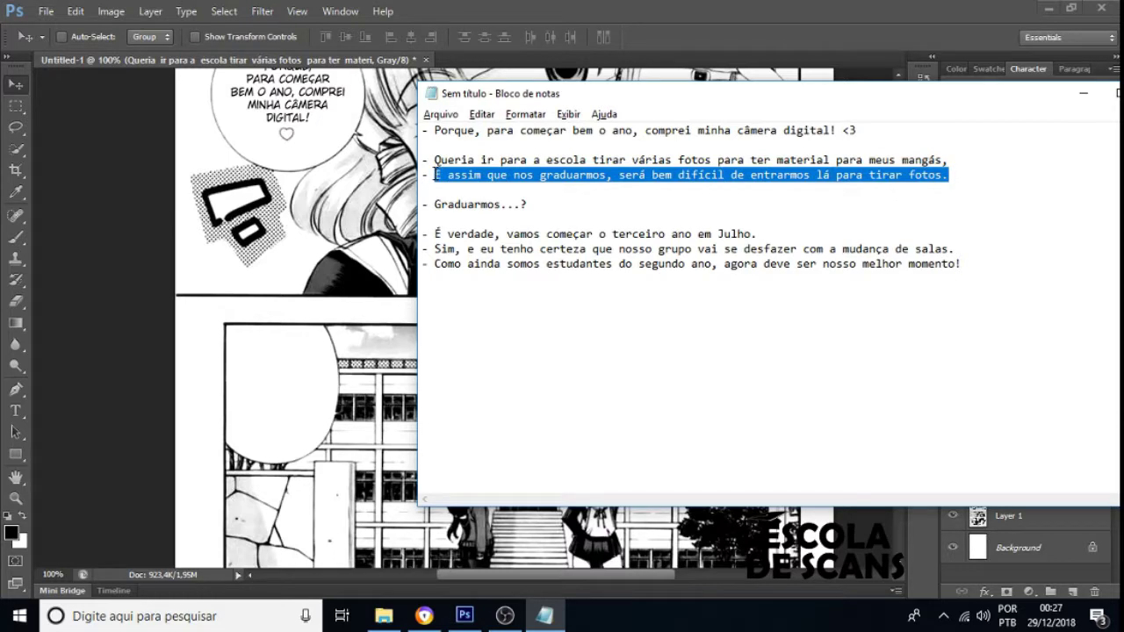
{"action": "key", "text": "alt+Tab"}
Create a paragraph text box spanning the school panel's left-hand balloon and paste the copied line into it.
{"action": "scroll", "coordinate": [196, 392], "scroll_direction": "up", "scroll_amount": 1}
{"action": "key", "text": "t"}
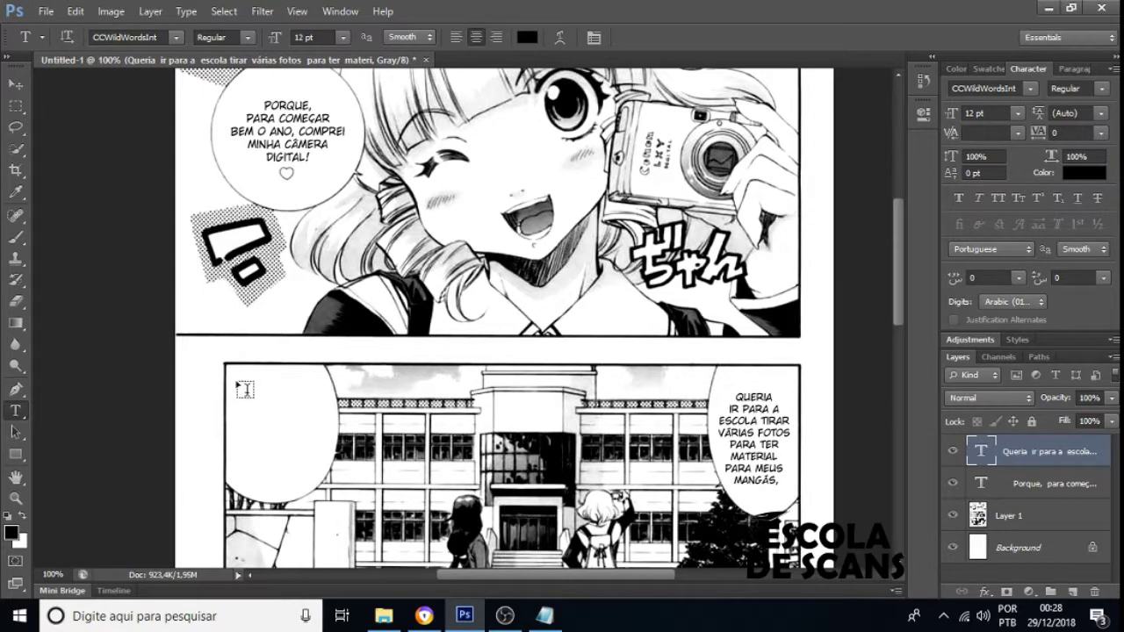
{"action": "left_click_drag", "start_coordinate": [230, 367], "coordinate": [332, 495]}
{"action": "type", "text": "E ASSIM QUE NOS GRADUARMOS, SERÁ BEM DIFÍCIL DE ENTRARMOS LÁ PARA TIRAR FOTOS."}
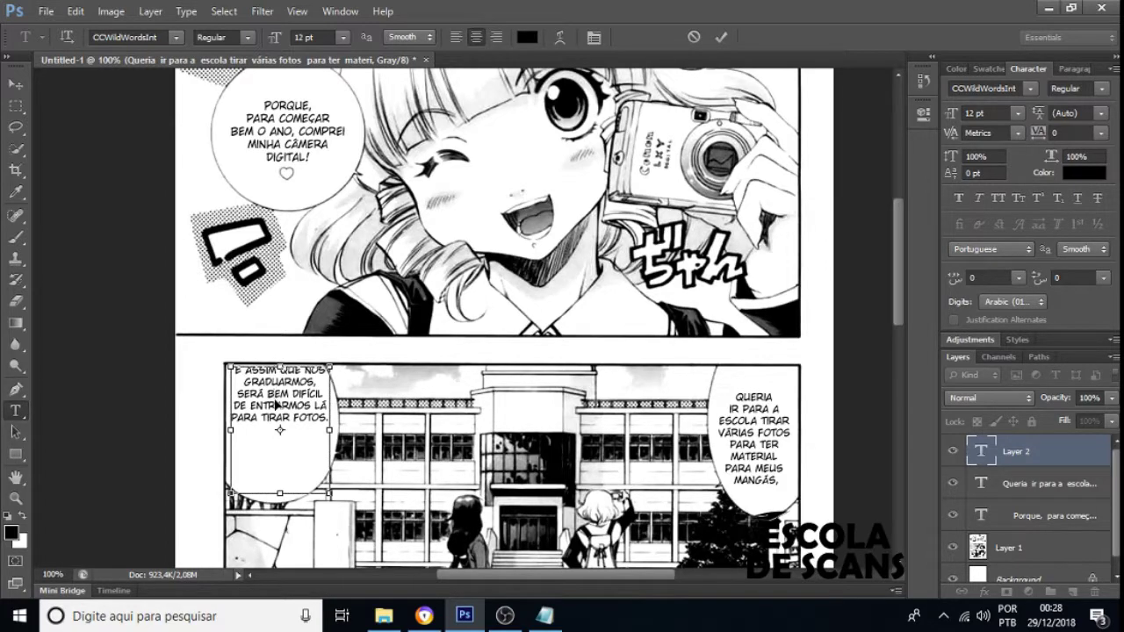
Try the left-hand balloon's text at 14 pt and 13 pt before setting it back to 12 pt.
{"action": "key", "text": "ctrl+a"}
{"action": "key", "text": "ctrl+c"}
{"action": "left_click", "coordinate": [977, 108]}
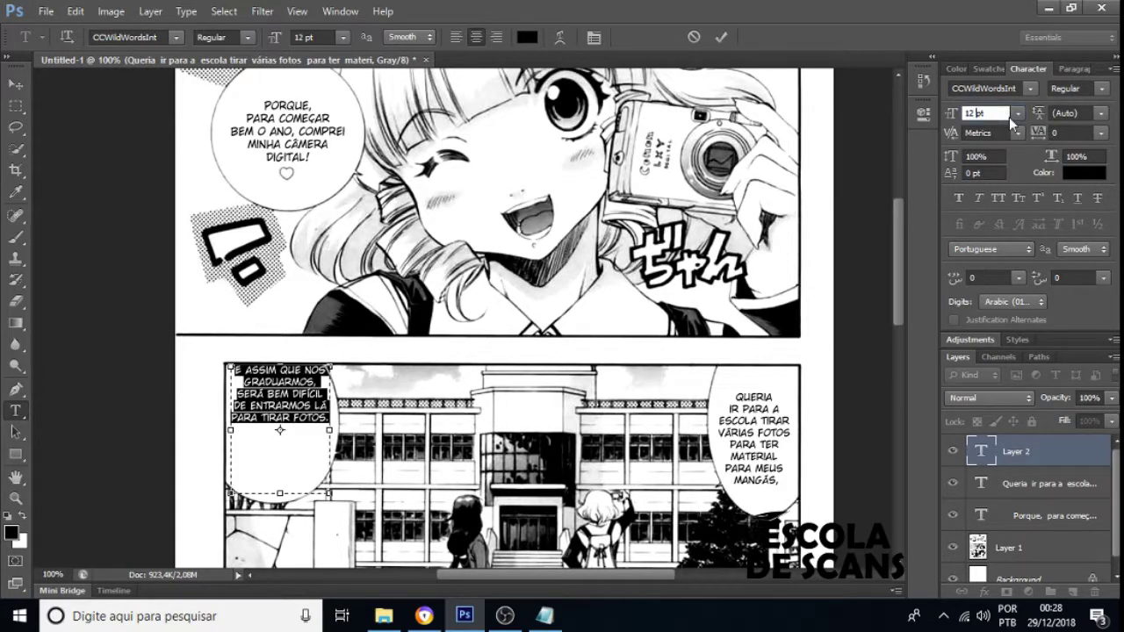
{"action": "left_click", "coordinate": [1016, 114]}
{"action": "left_click", "coordinate": [1001, 264]}
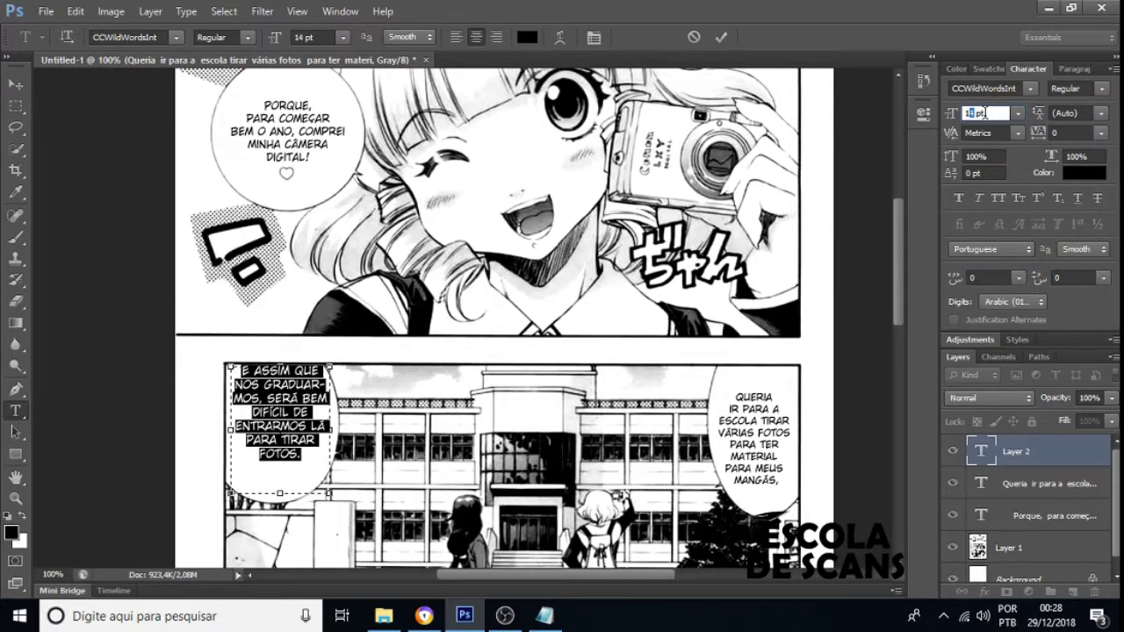
{"action": "key", "text": "Down"}
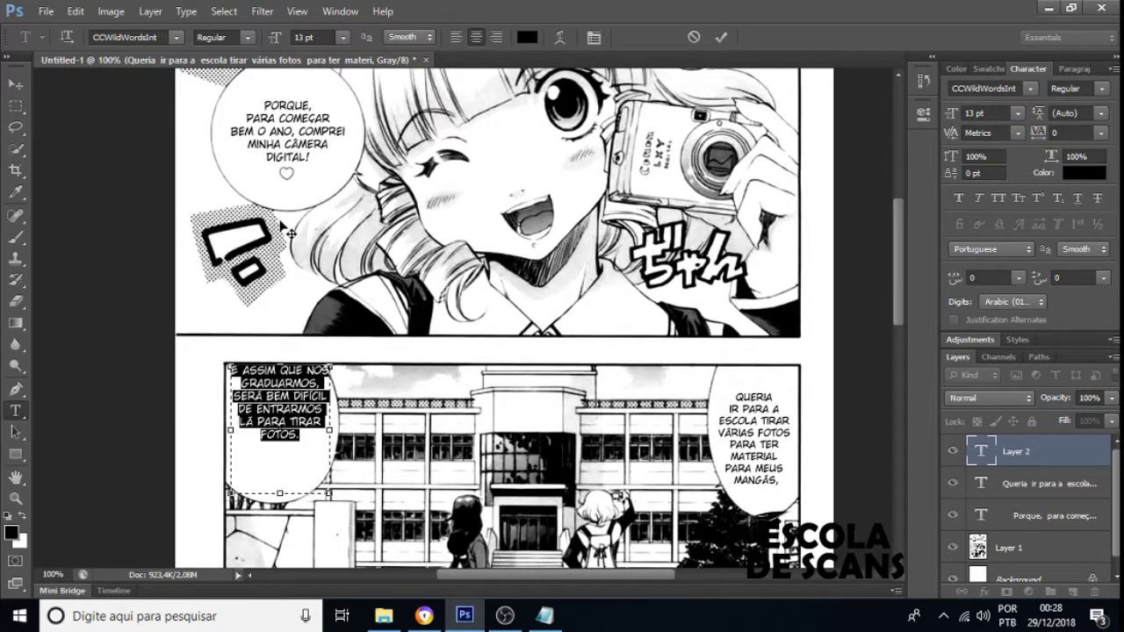
{"action": "left_click", "coordinate": [289, 397]}
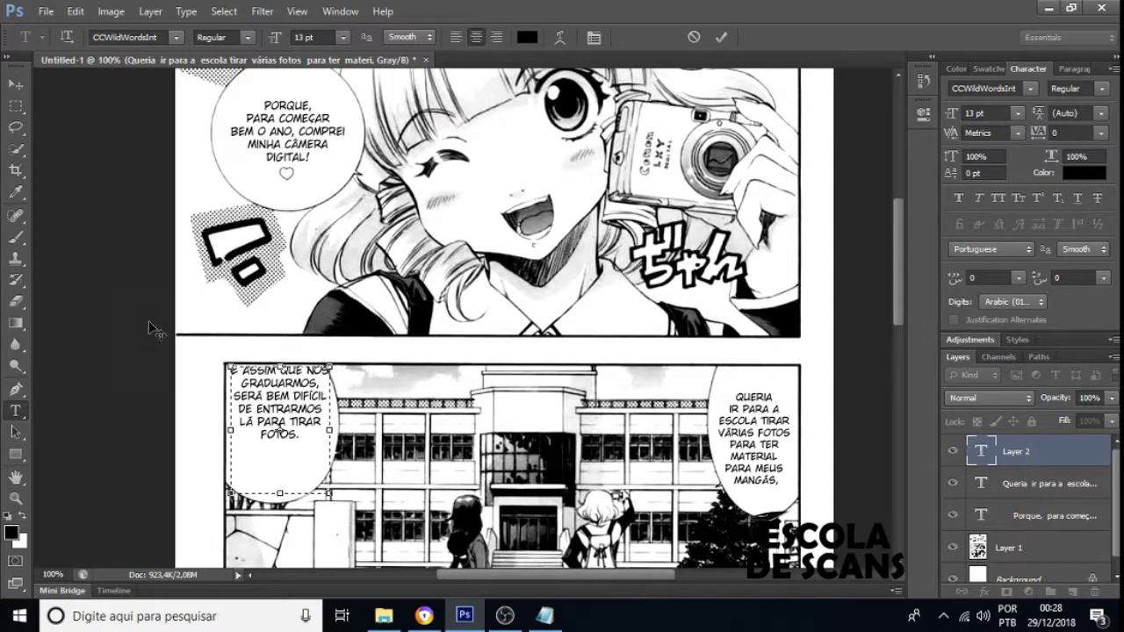
{"action": "left_click", "coordinate": [975, 113]}
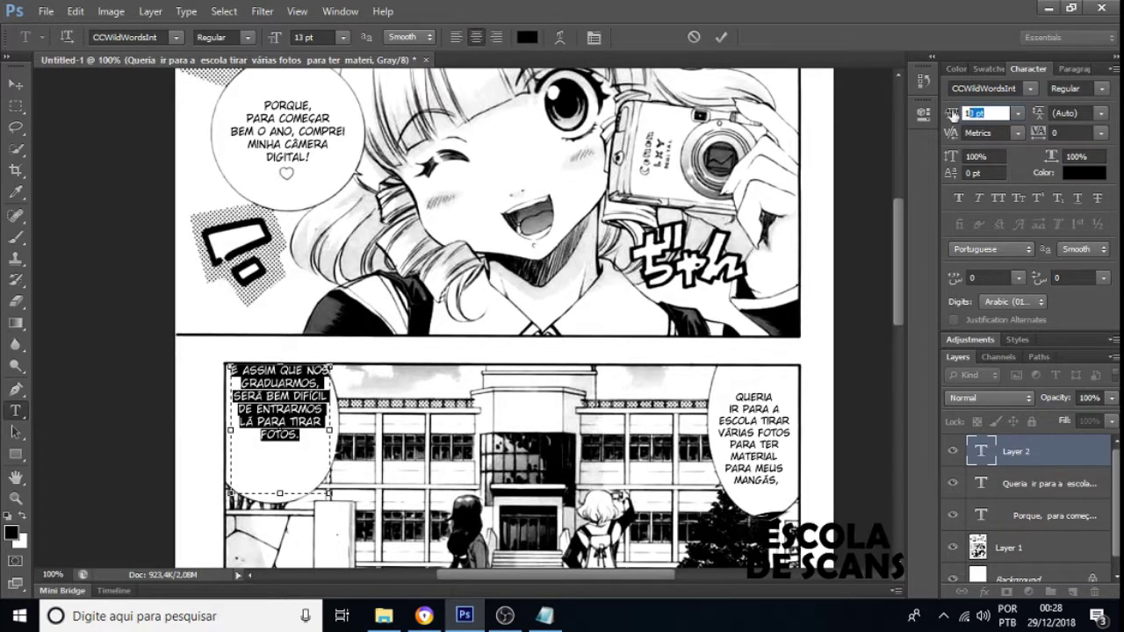
{"action": "key", "text": "Down"}
{"action": "key", "text": "Return"}
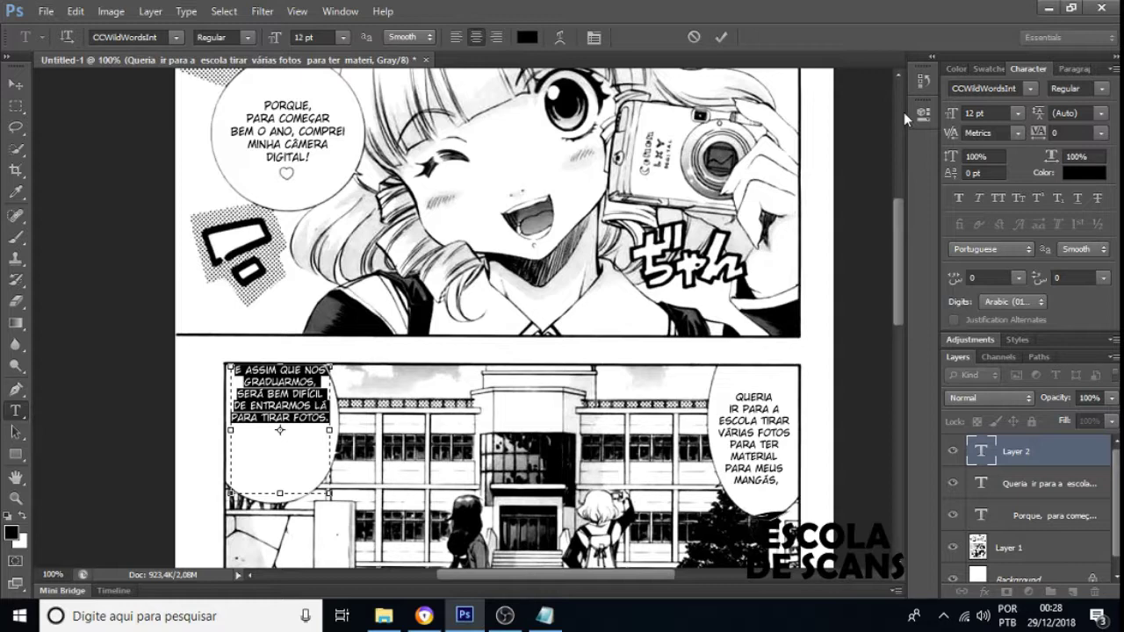
Commit the text and move it down with the Move tool to the vertical middle of the school panel's left-hand balloon.
{"action": "left_click", "coordinate": [15, 85]}
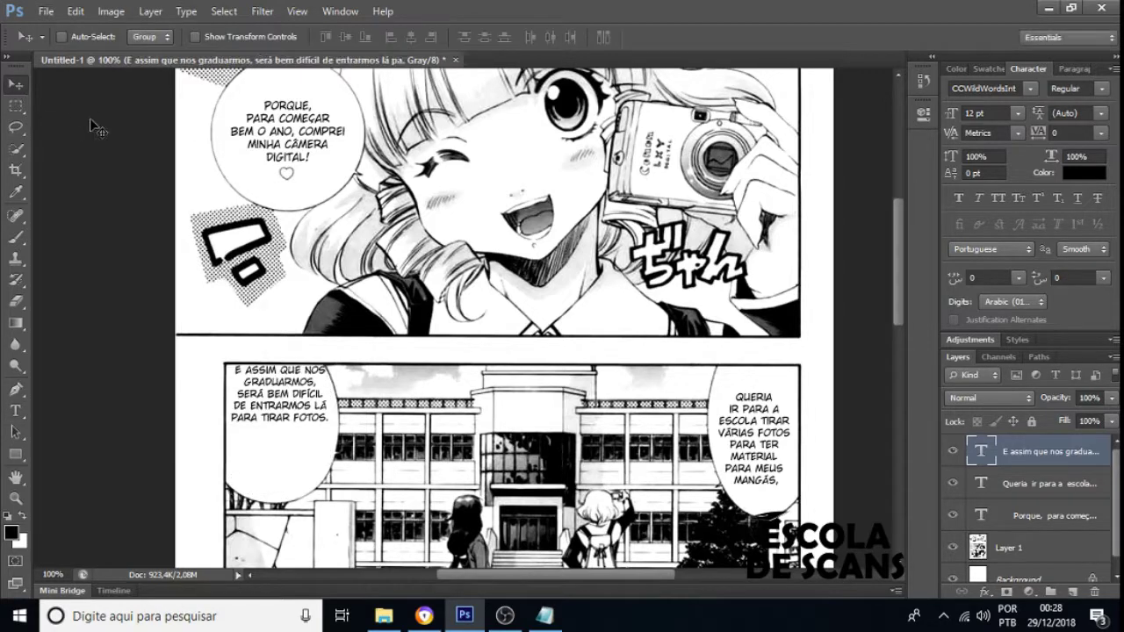
{"action": "left_click_drag", "start_coordinate": [256, 394], "coordinate": [256, 429]}
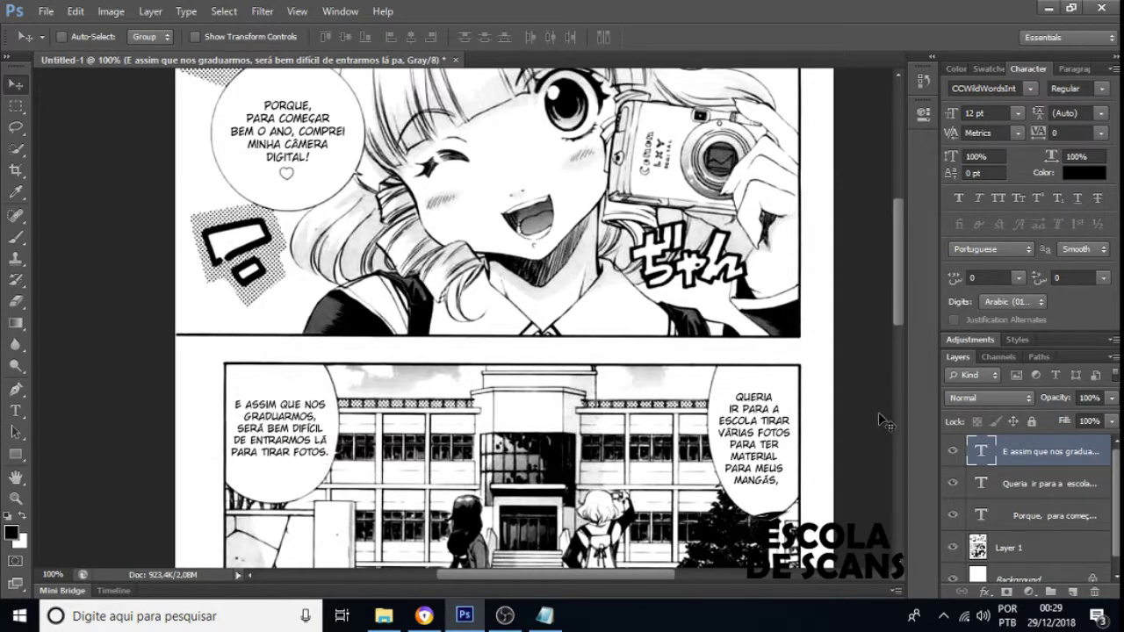
Delete the text layer in the school panel's left-hand balloon and select the "Porque, para começar" layer to reuse its 13 pt CCWildWordsInt settings.
{"action": "key", "text": "Delete"}
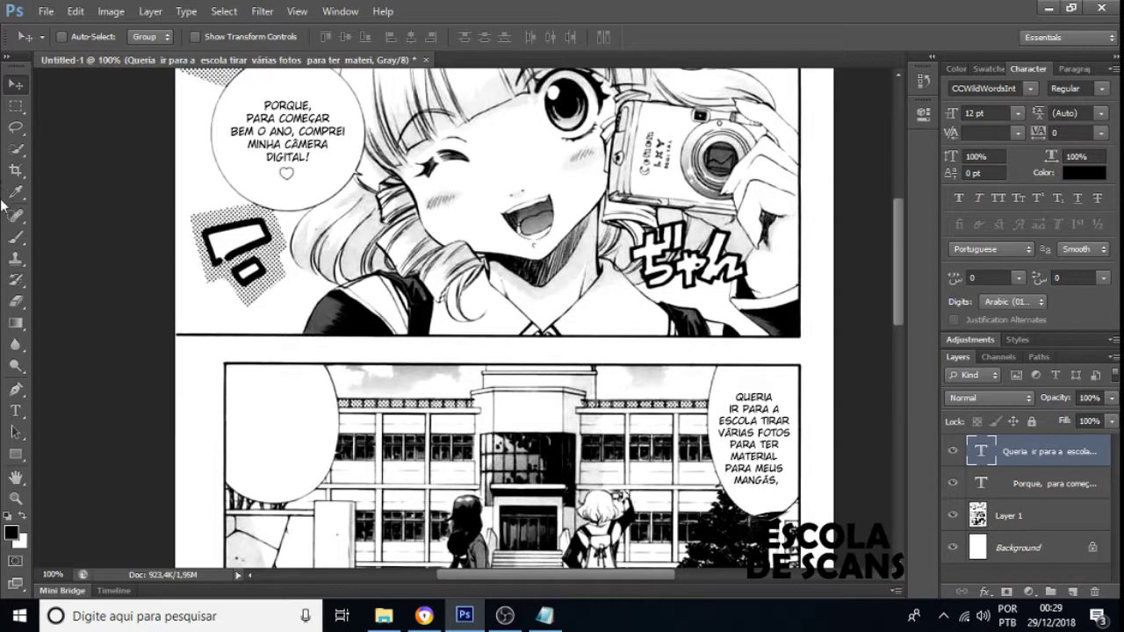
{"action": "left_click", "coordinate": [15, 410]}
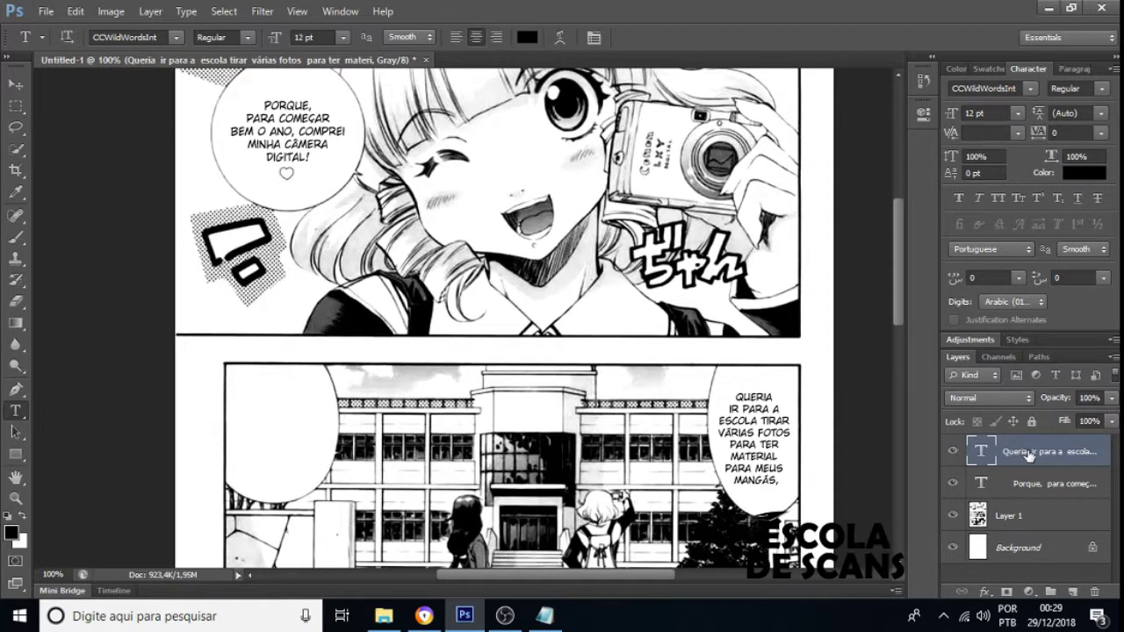
{"action": "left_click", "coordinate": [1031, 485]}
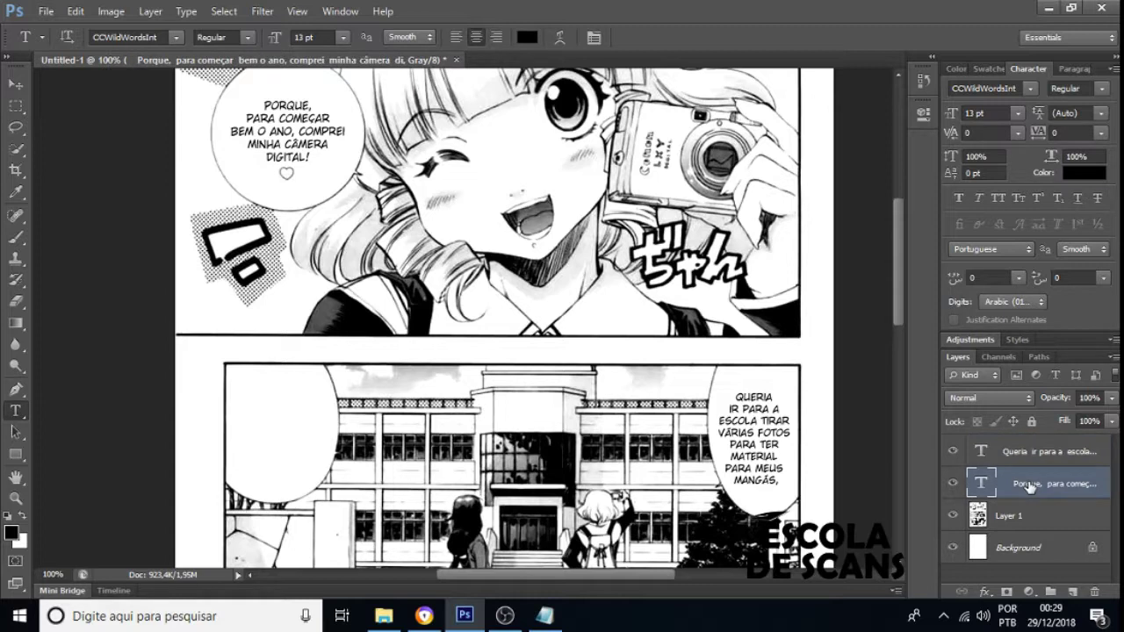
{"action": "left_click", "coordinate": [1023, 453]}
{"action": "left_click", "coordinate": [1019, 485]}
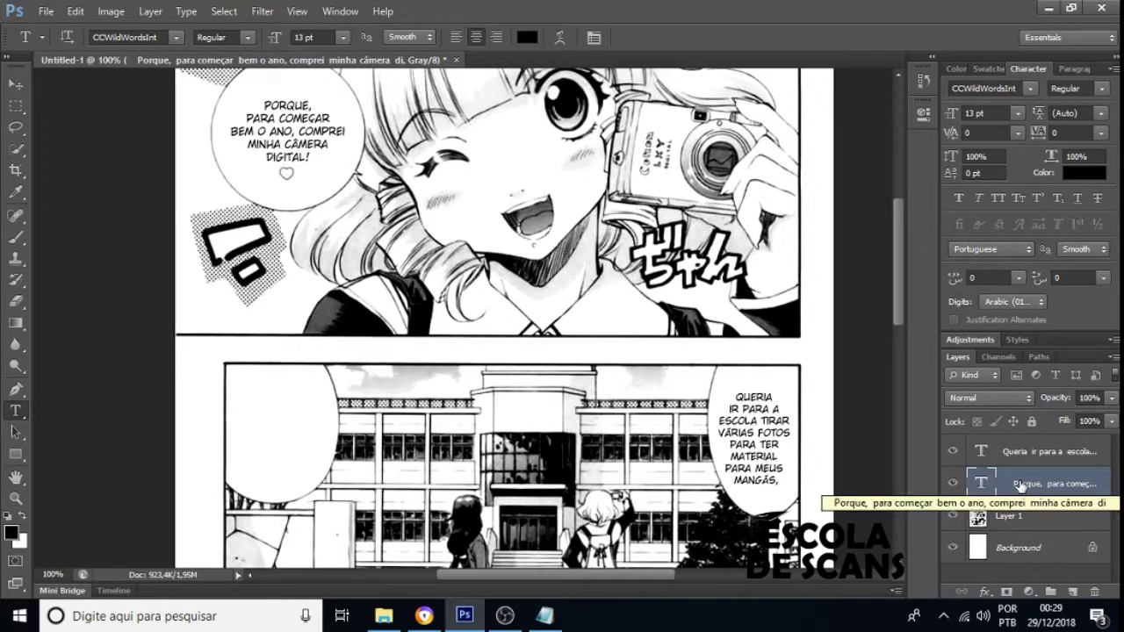
{"action": "left_click", "coordinate": [1030, 88]}
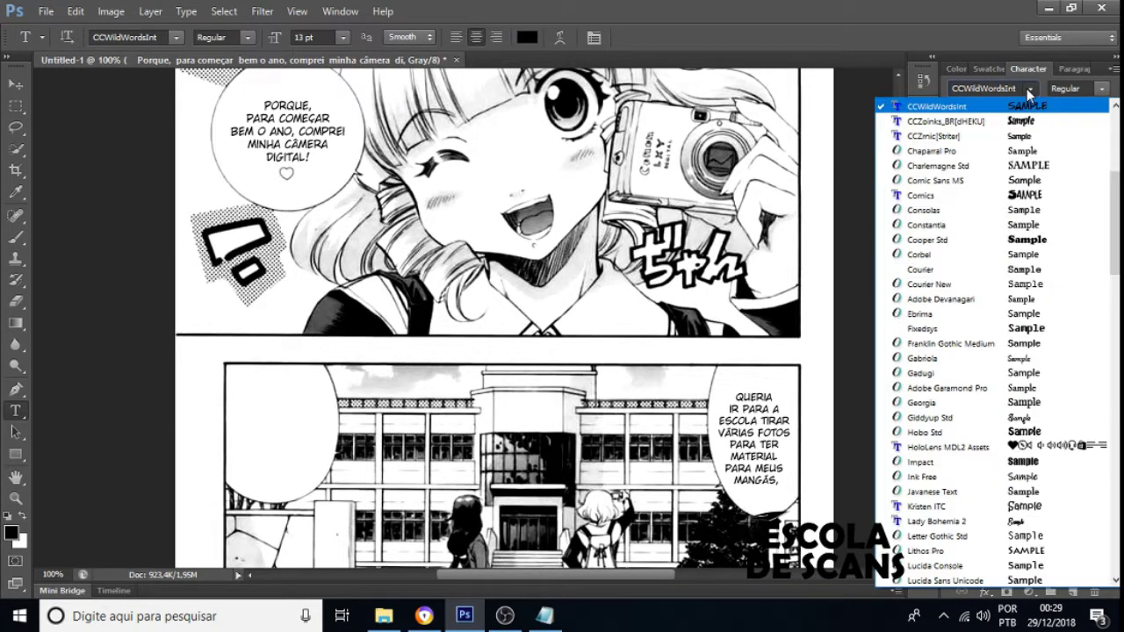
{"action": "key", "text": "Escape"}
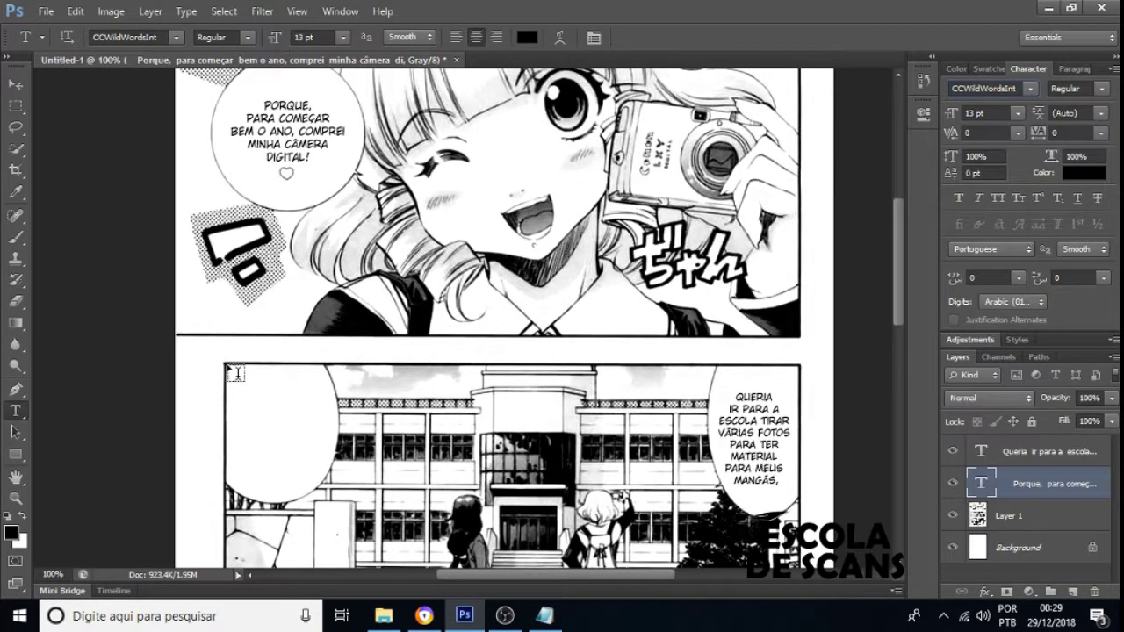
Create a paragraph text box over the school panel's left-hand balloon, paste the "E assim que nos graduarmos" line and widen the box slightly to the left.
{"action": "left_click_drag", "start_coordinate": [264, 381], "coordinate": [337, 499]}
{"action": "key", "text": "ctrl+v"}
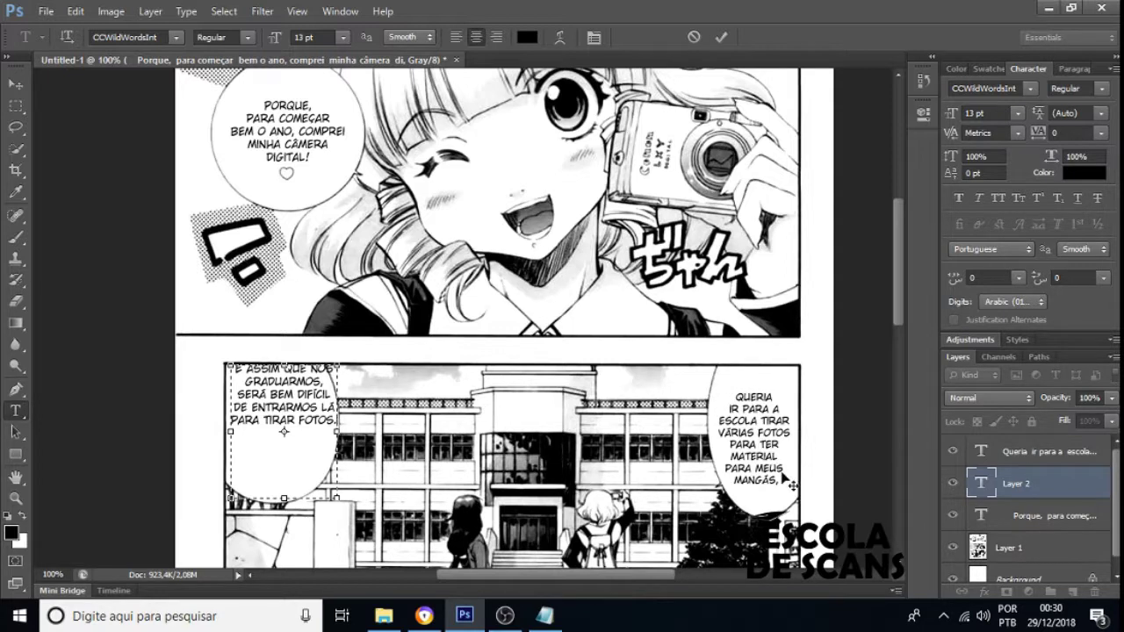
{"action": "left_click", "coordinate": [1079, 517]}
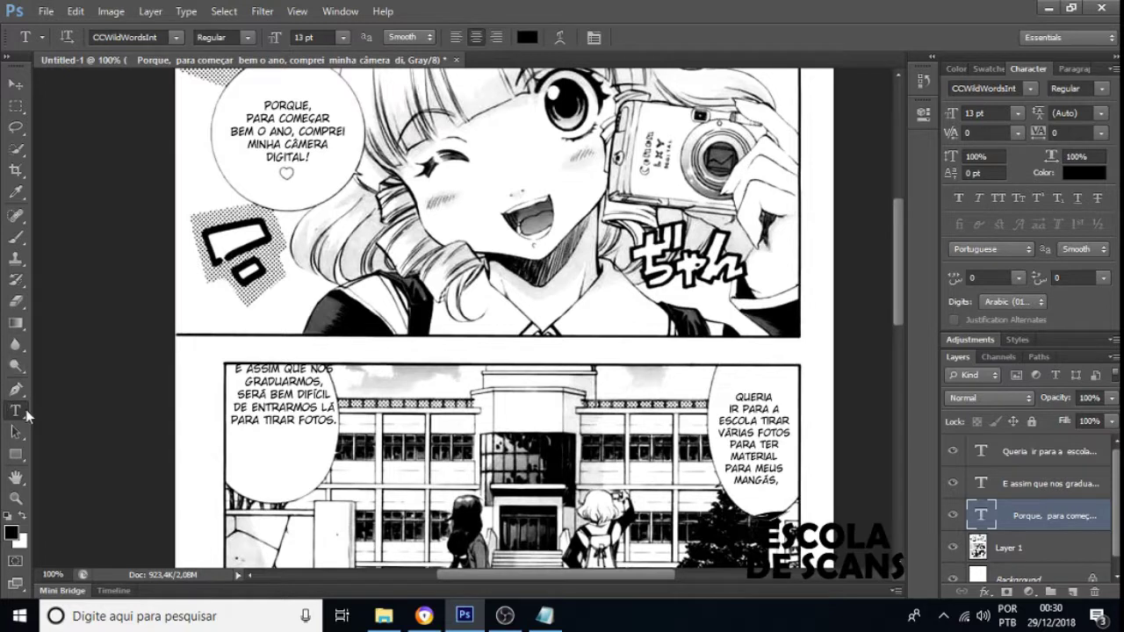
{"action": "left_click", "coordinate": [307, 400]}
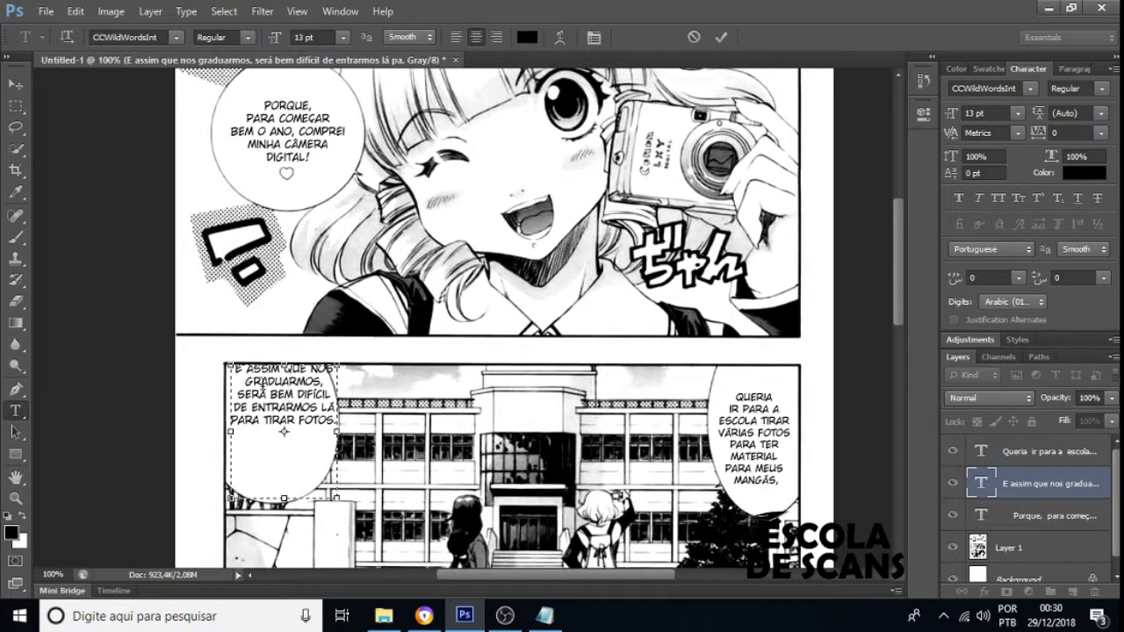
{"action": "left_click_drag", "start_coordinate": [230, 365], "coordinate": [221, 364]}
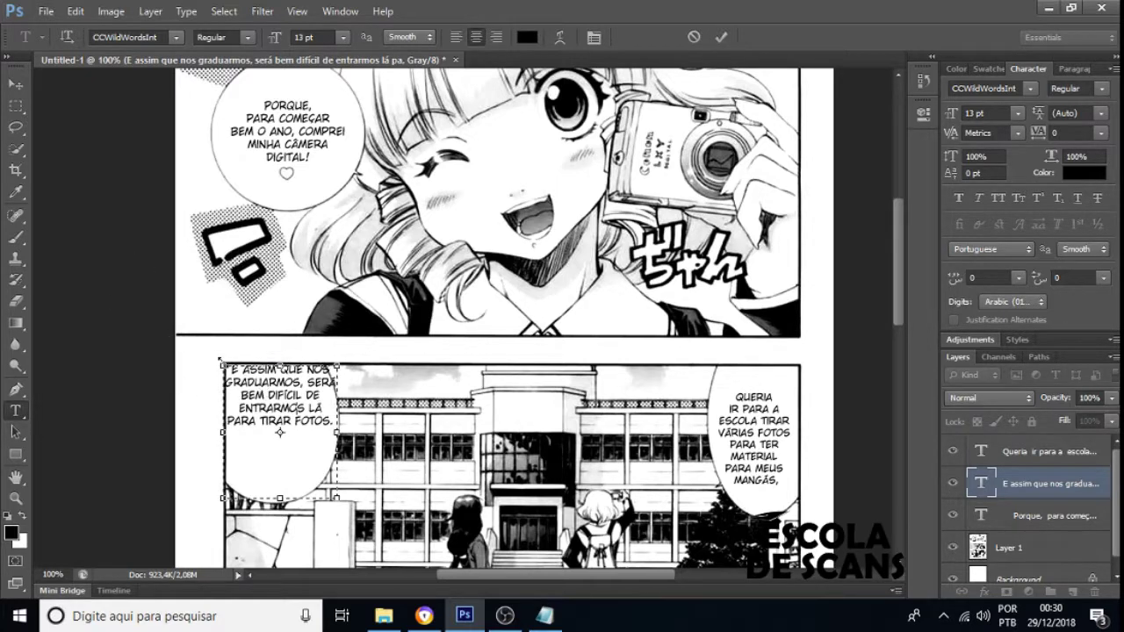
{"action": "mouse_move", "coordinate": [216, 358]}
{"action": "left_mouse_down"}
{"action": "mouse_move", "coordinate": [199, 343]}
{"action": "mouse_move", "coordinate": [222, 367]}
{"action": "left_mouse_up"}
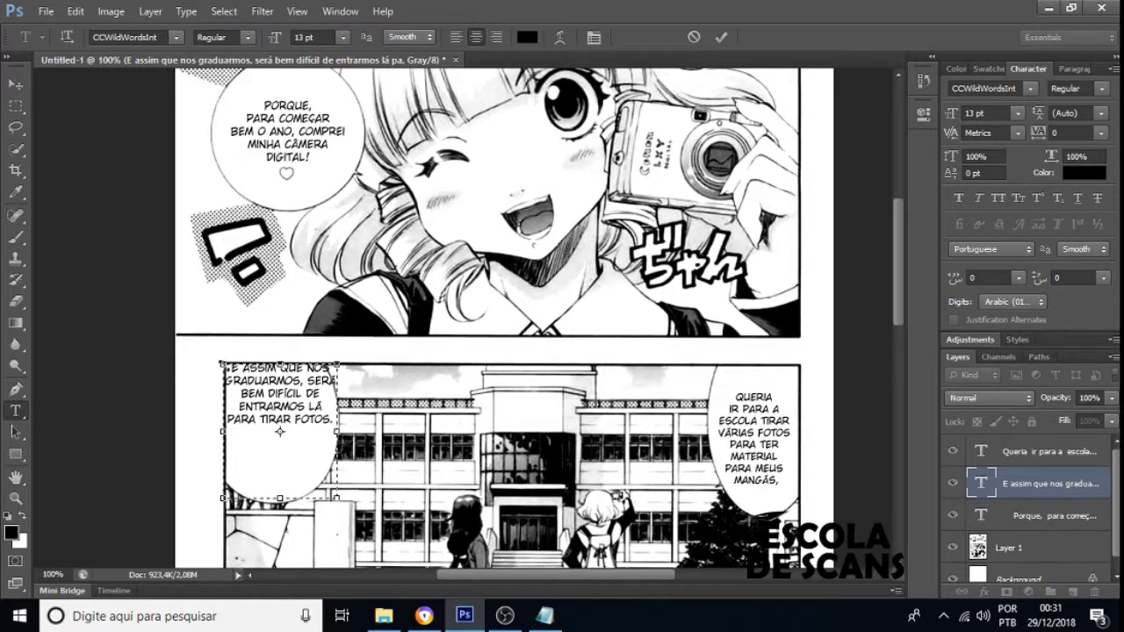
Insert line breaks in the left-hand balloon's text after "E assim", before "será bem difícil" and before "de entrarmos".
{"action": "left_click", "coordinate": [306, 380]}
{"action": "key", "text": "Return"}
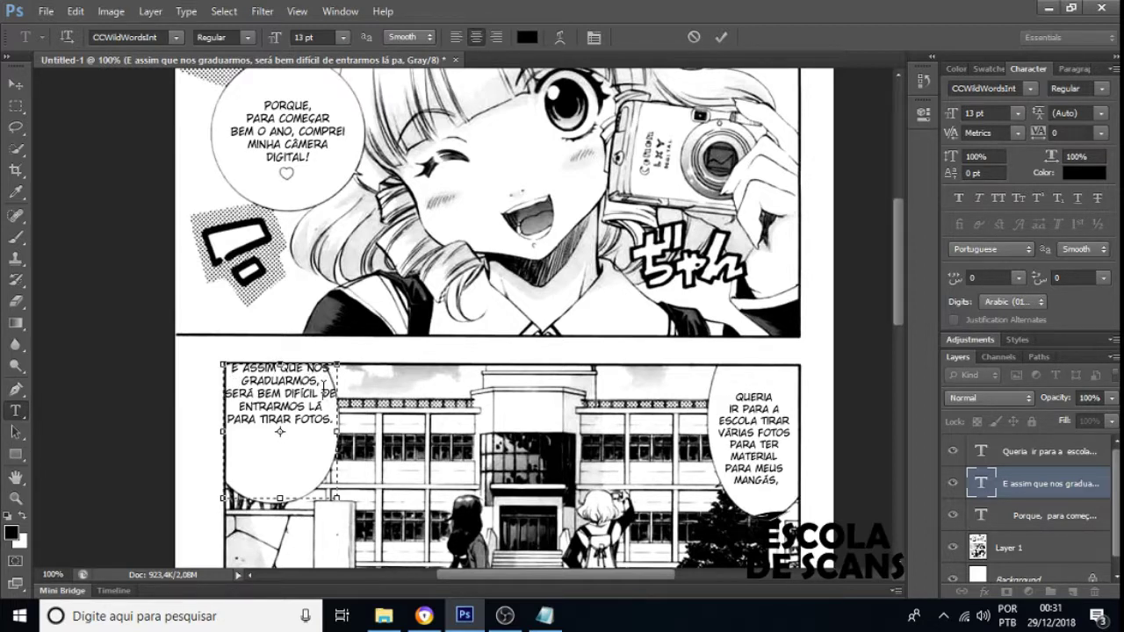
{"action": "left_click", "coordinate": [318, 393]}
{"action": "key", "text": "Return"}
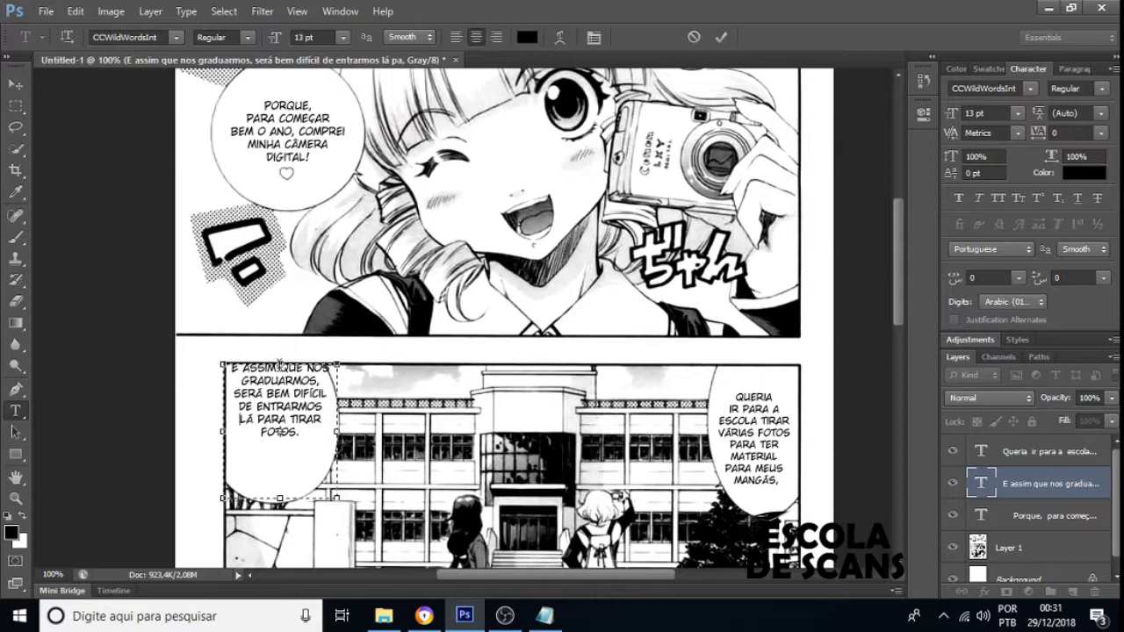
{"action": "key", "text": "Return"}
{"action": "key", "text": "BackSpace"}
{"action": "left_click", "coordinate": [275, 368]}
{"action": "key", "text": "Return"}
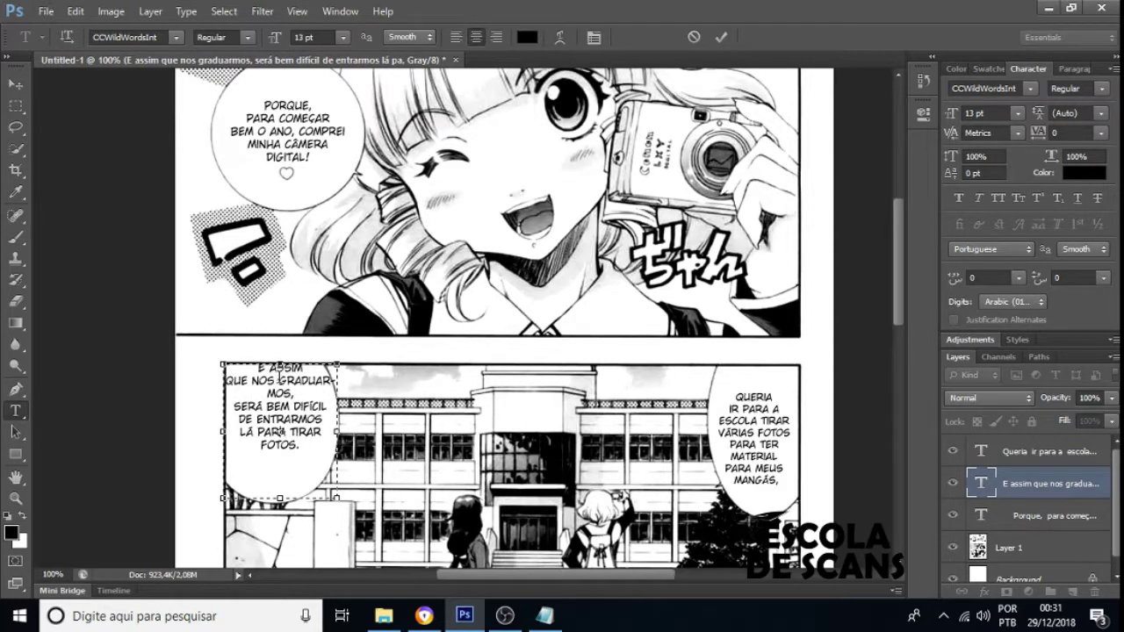
Commit the text and move it down with the Move tool to the vertical middle of the left-hand balloon.
{"action": "left_click", "coordinate": [15, 83]}
{"action": "left_click_drag", "start_coordinate": [345, 266], "coordinate": [343, 287]}
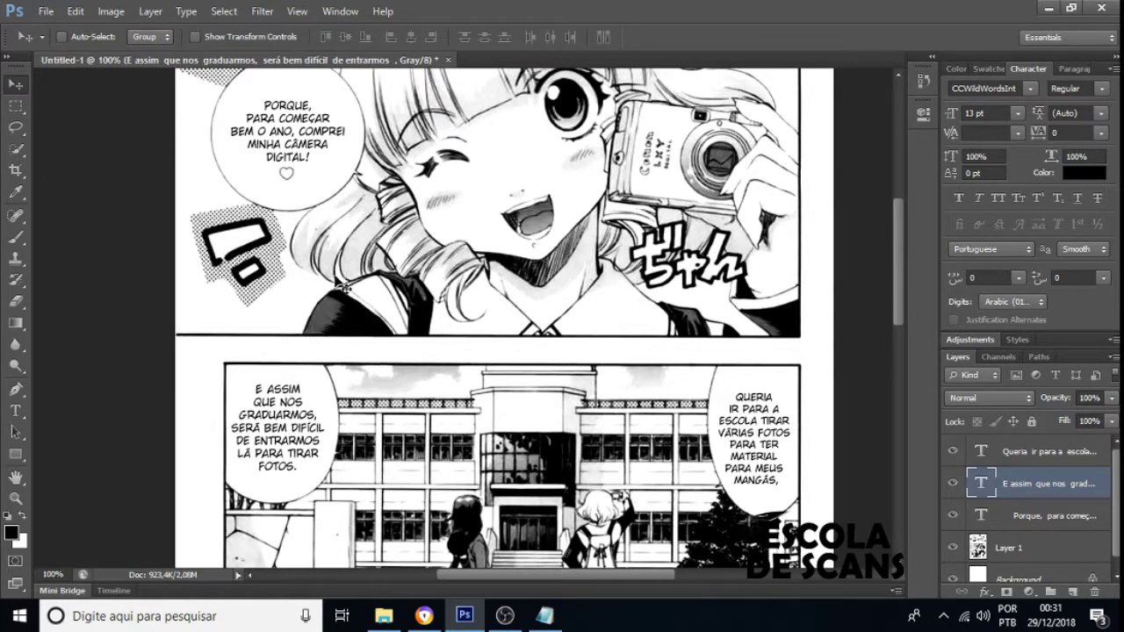
{"action": "key", "text": "Up"}
{"action": "key", "text": "Up"}
{"action": "key", "text": "Up"}
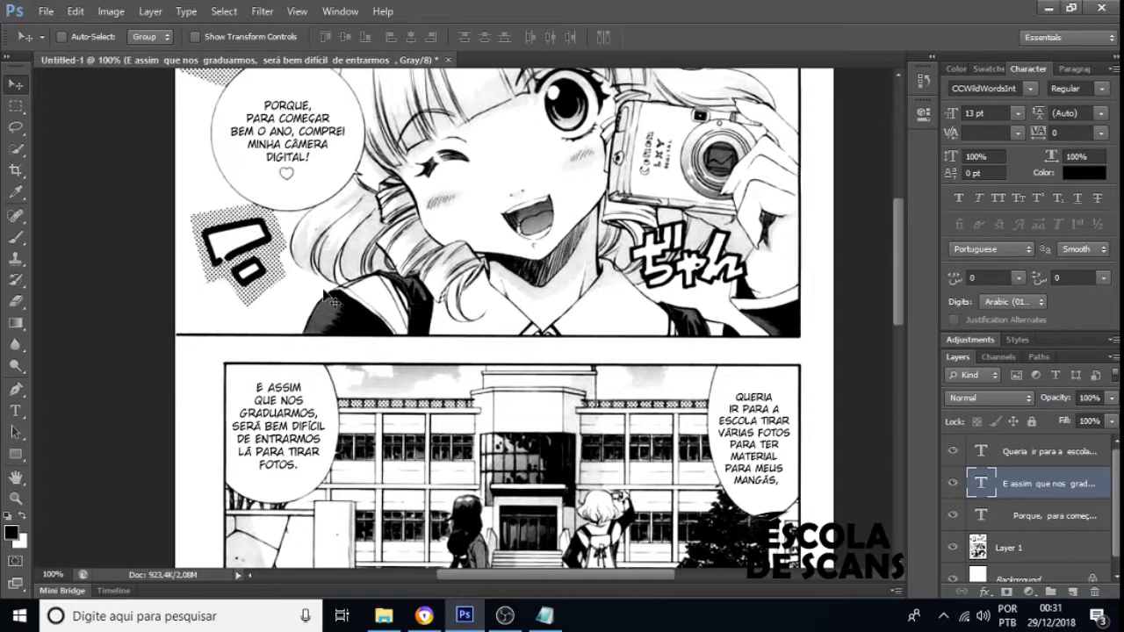
{"action": "key", "text": "Down"}
{"action": "key", "text": "Down"}
{"action": "key", "text": "Down"}
Try hyphenating "graduarmos" as "graduar-mos" over two lines in the left-hand balloon, and undo the split.
{"action": "left_click", "coordinate": [14, 410]}
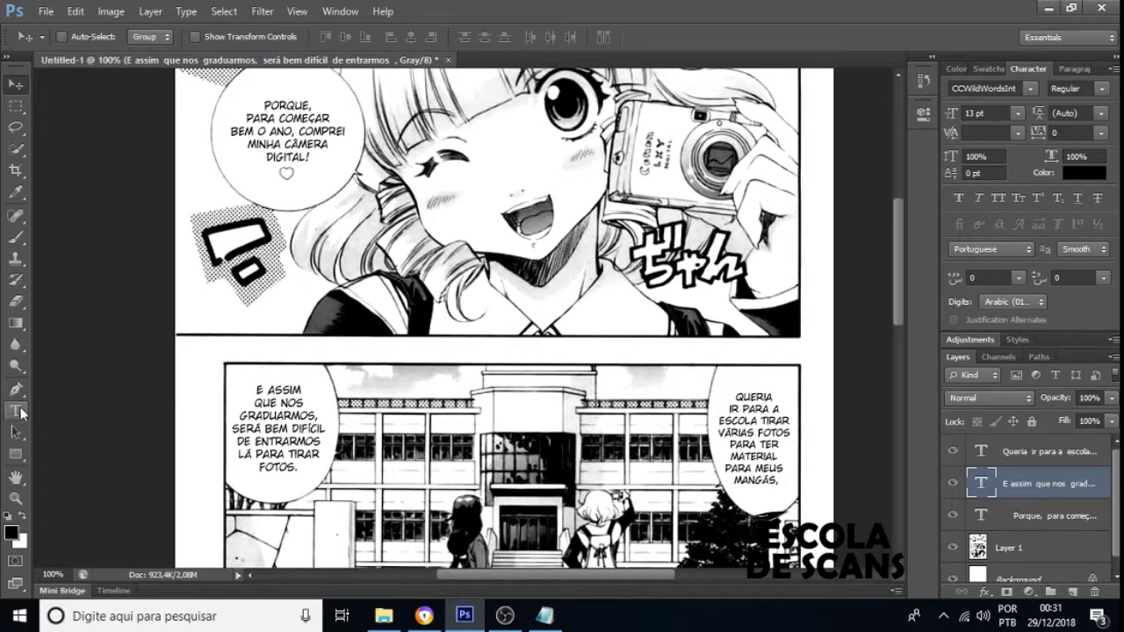
{"action": "left_click", "coordinate": [290, 413]}
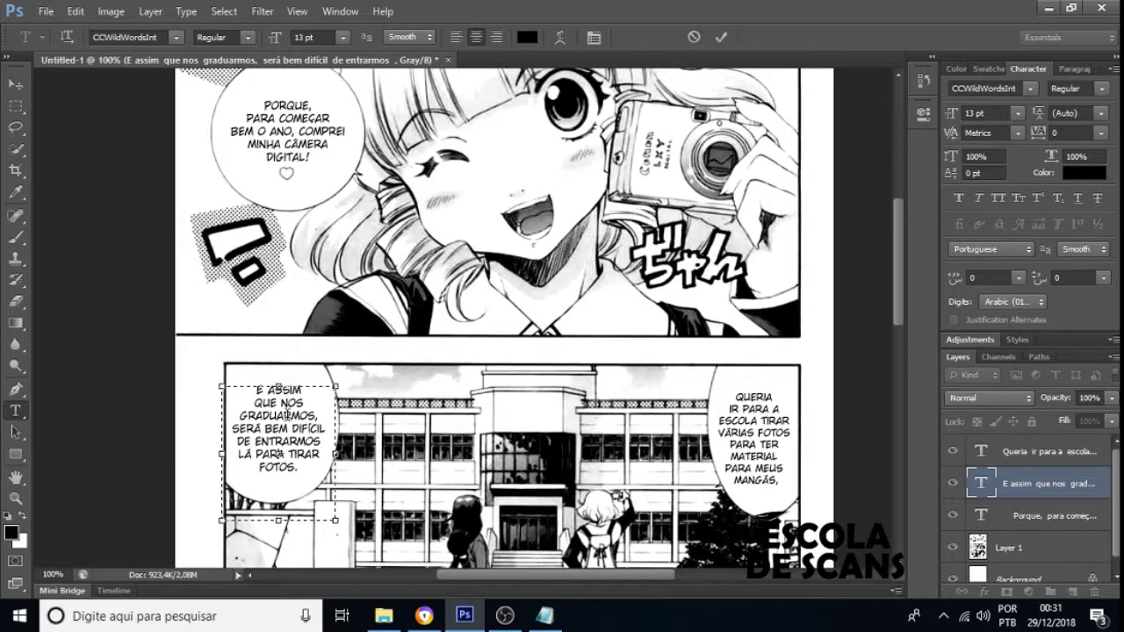
{"action": "type", "text": "-"}
{"action": "key", "text": "Return"}
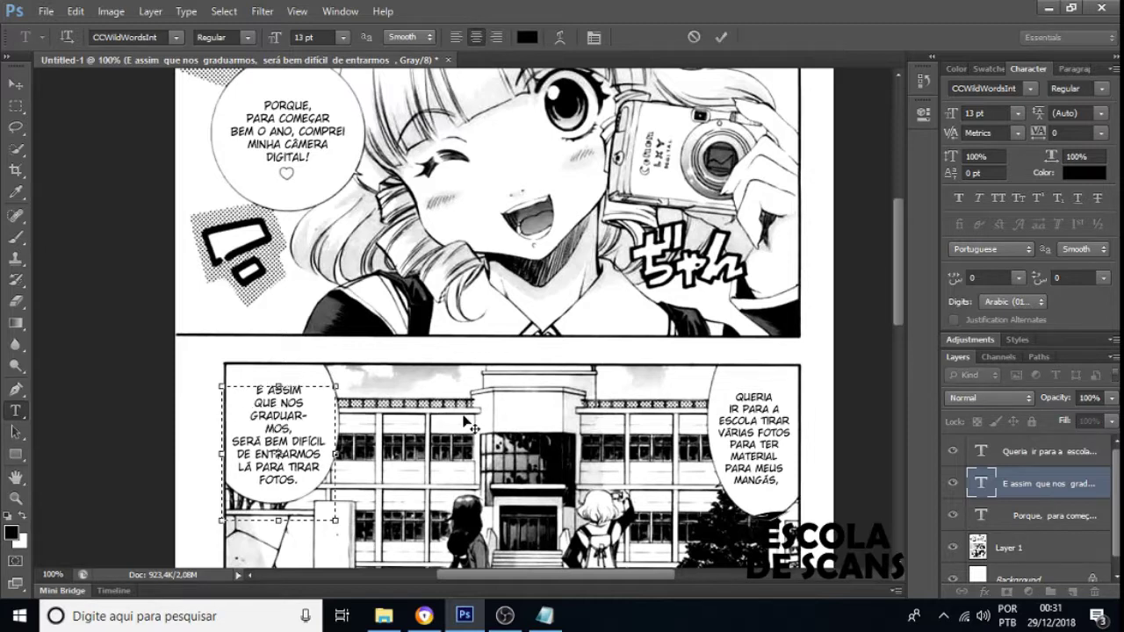
{"action": "key", "text": "ctrl+z"}
{"action": "key", "text": "ctrl+z"}
{"action": "key", "text": "ctrl+z"}
Nudge the left-hand balloon's text slightly down with the Move tool.
{"action": "left_click", "coordinate": [18, 86]}
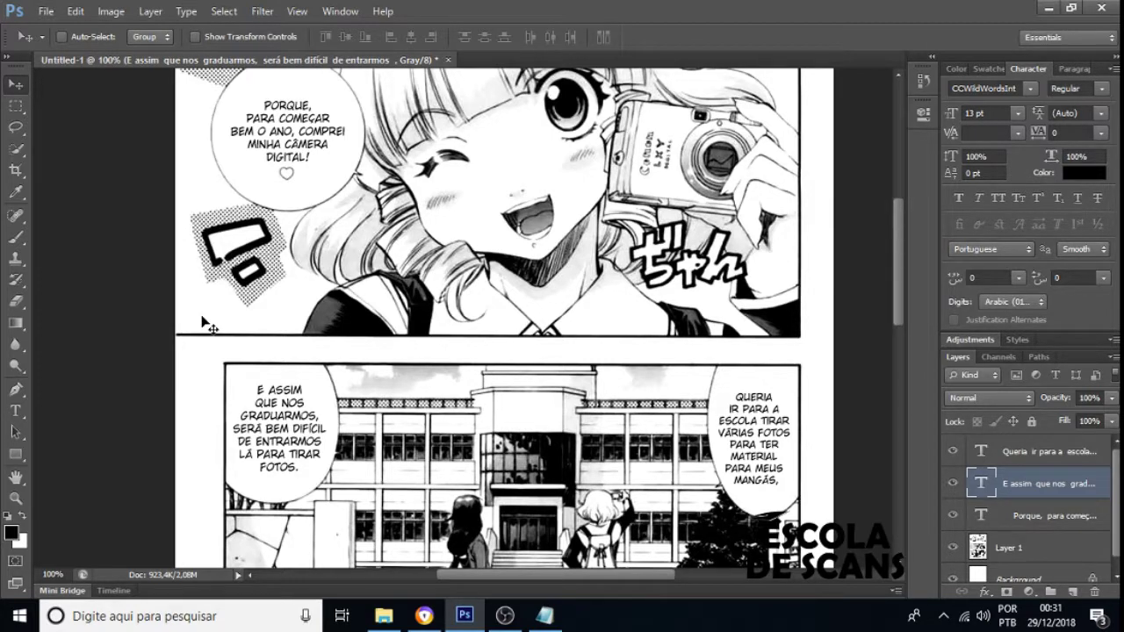
{"action": "key", "text": "Down"}
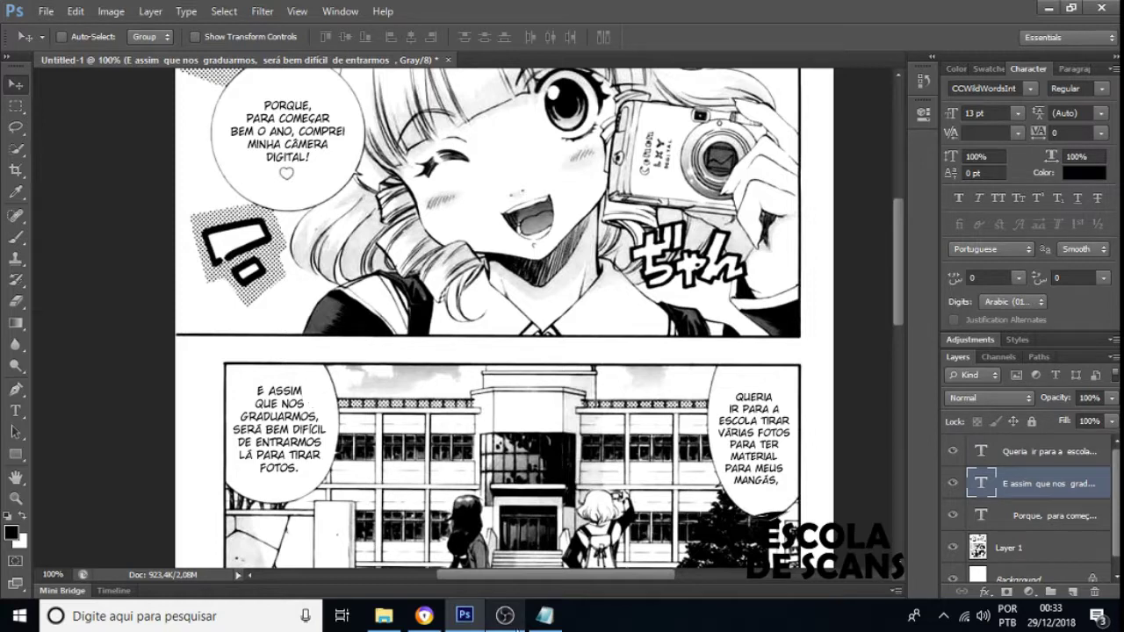
Copy the line "Graduarmos...?" from the Notepad translation and return to Photoshop.
{"action": "left_click", "coordinate": [545, 614]}
{"action": "left_click_drag", "start_coordinate": [527, 204], "coordinate": [432, 208]}
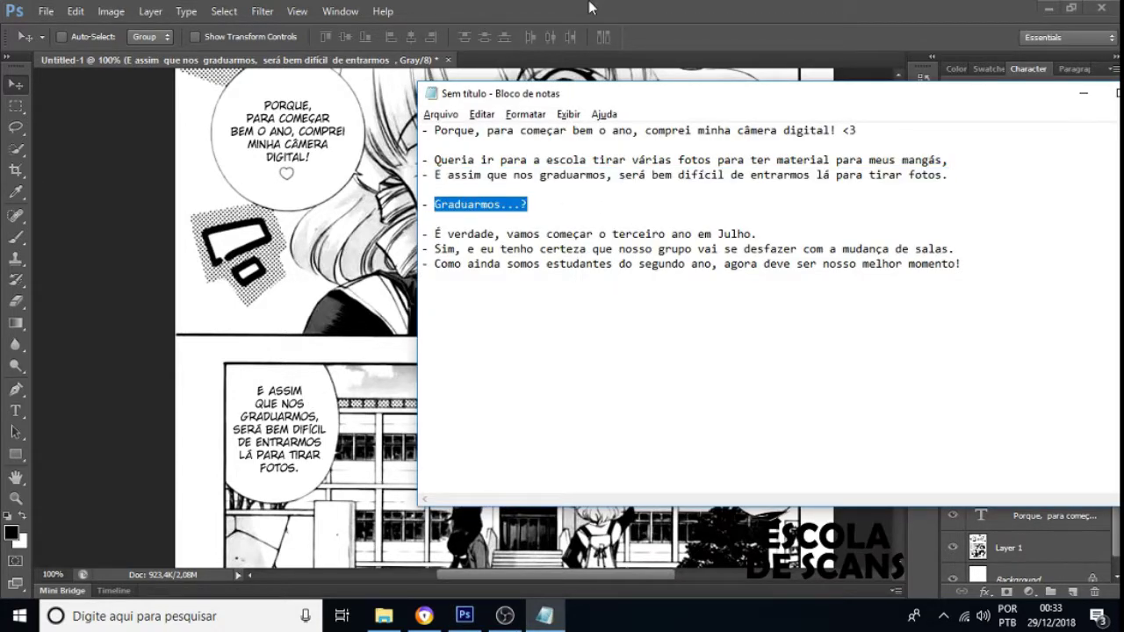
{"action": "key", "text": "alt+Tab"}
Create a paragraph text box over the bottom-right panel's balloon, paste the copied line and move it down to the balloon's middle.
{"action": "scroll", "coordinate": [599, 295], "scroll_direction": "down", "scroll_amount": 3}
{"action": "scroll", "coordinate": [599, 299], "scroll_direction": "down", "scroll_amount": 10}
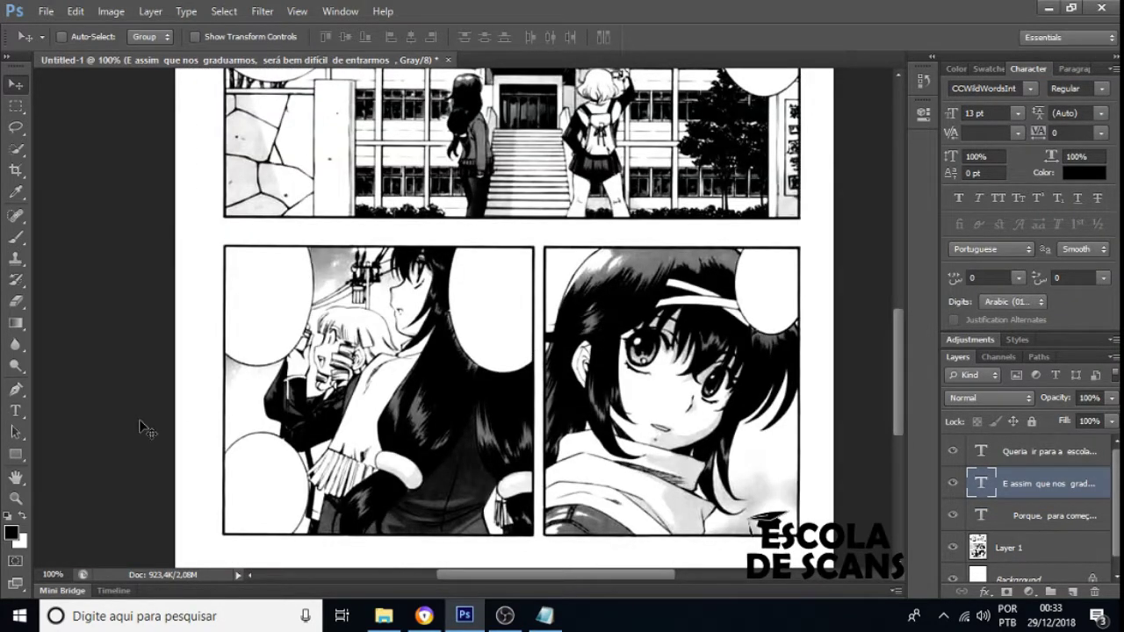
{"action": "left_click", "coordinate": [16, 411]}
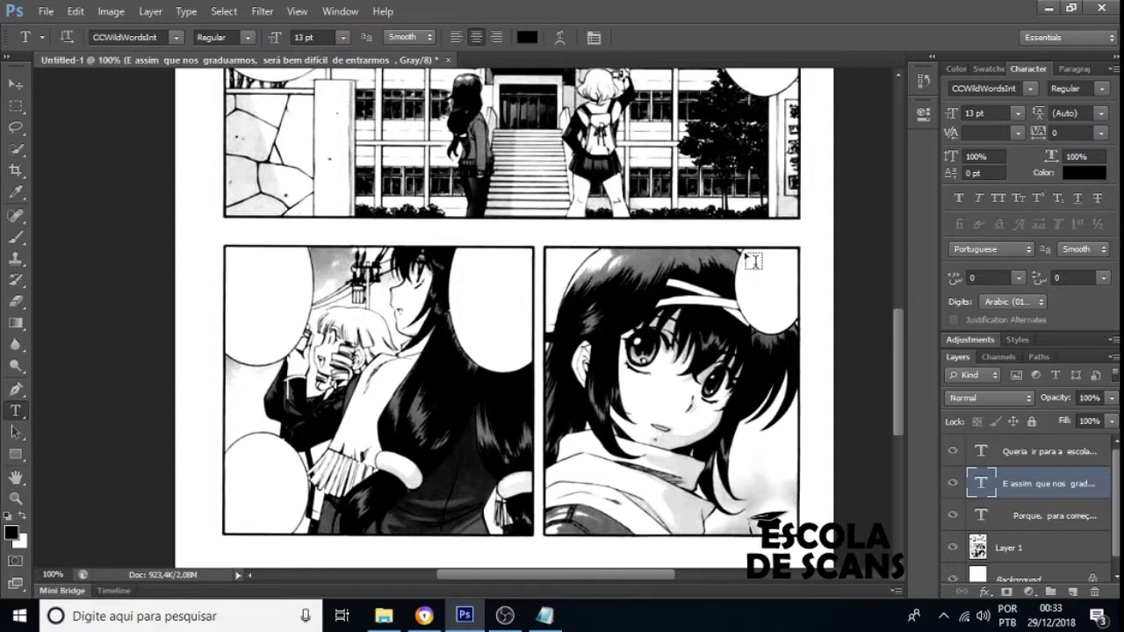
{"action": "left_click_drag", "start_coordinate": [734, 249], "coordinate": [797, 329]}
{"action": "key", "text": "ctrl+v"}
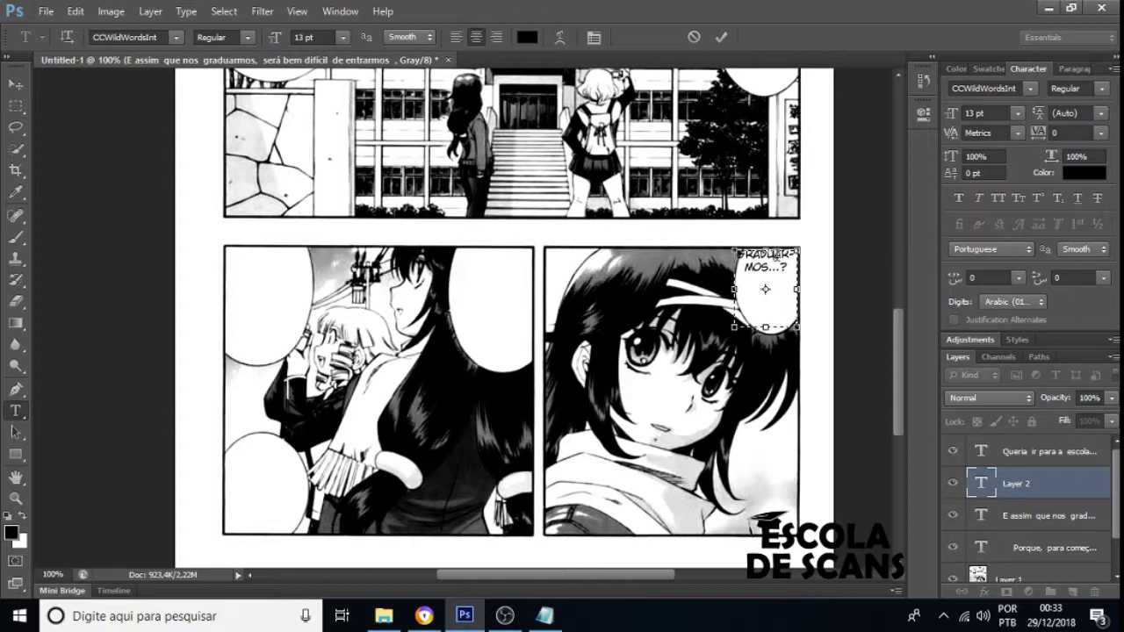
{"action": "left_click", "coordinate": [15, 81]}
{"action": "left_click_drag", "start_coordinate": [474, 219], "coordinate": [475, 252]}
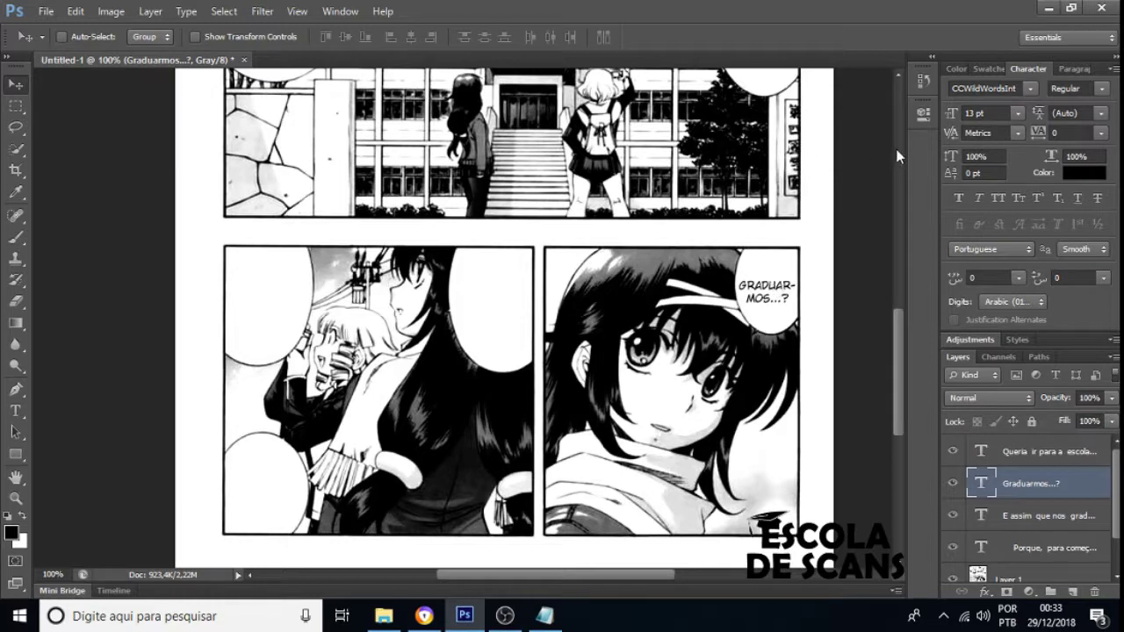
Try the "Graduarmos...?" text at 8 pt before setting it back to 13 pt.
{"action": "left_click", "coordinate": [995, 112]}
{"action": "type", "text": "8"}
{"action": "key", "text": "Return"}
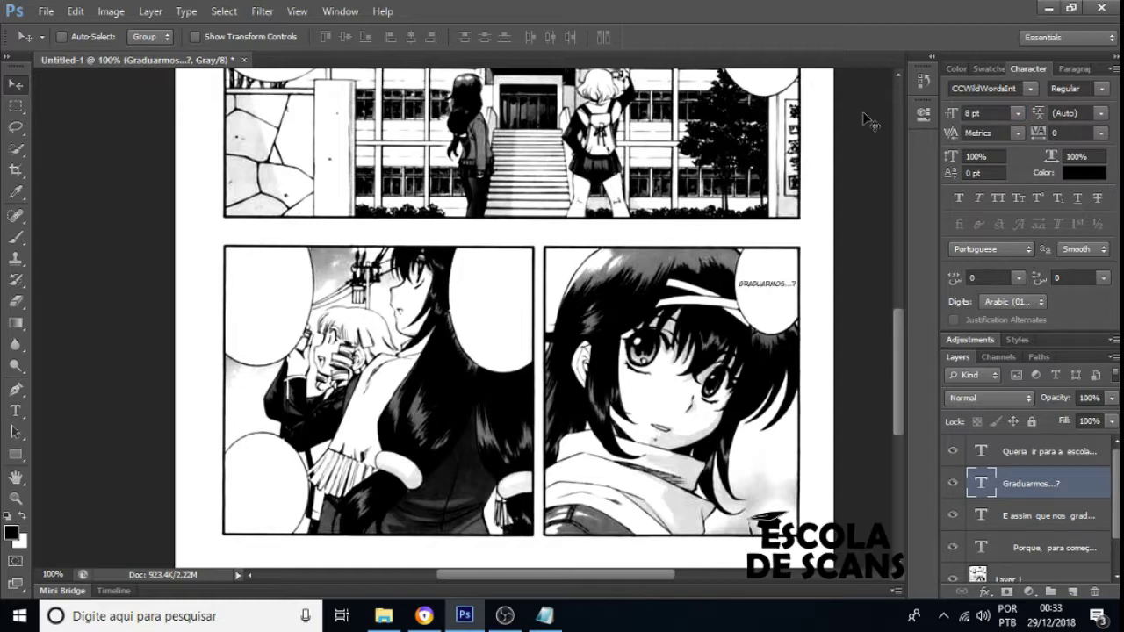
{"action": "type", "text": "13"}
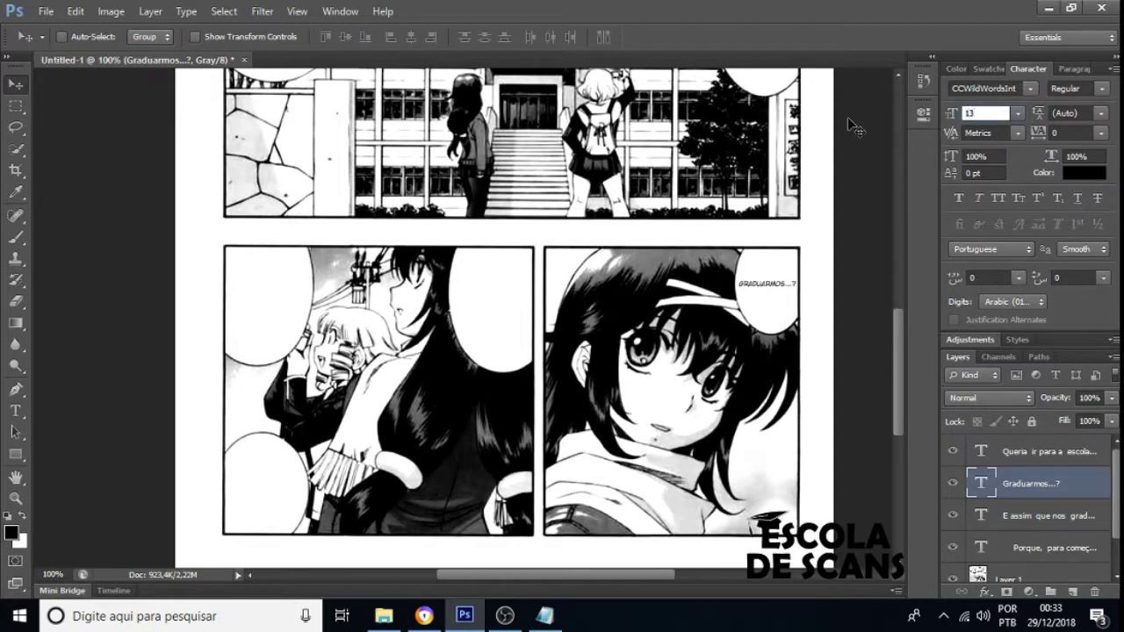
{"action": "key", "text": "Return"}
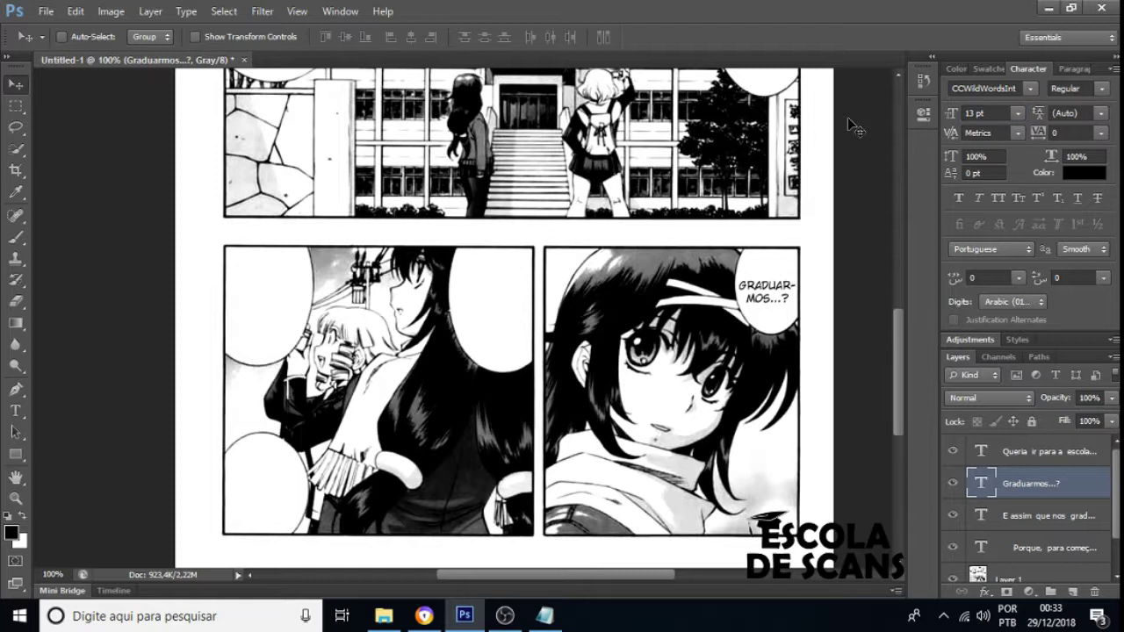
Re-break the bottom-right panel's text into three lines reading "Gradu-", "armos" and "...?".
{"action": "left_click", "coordinate": [17, 412]}
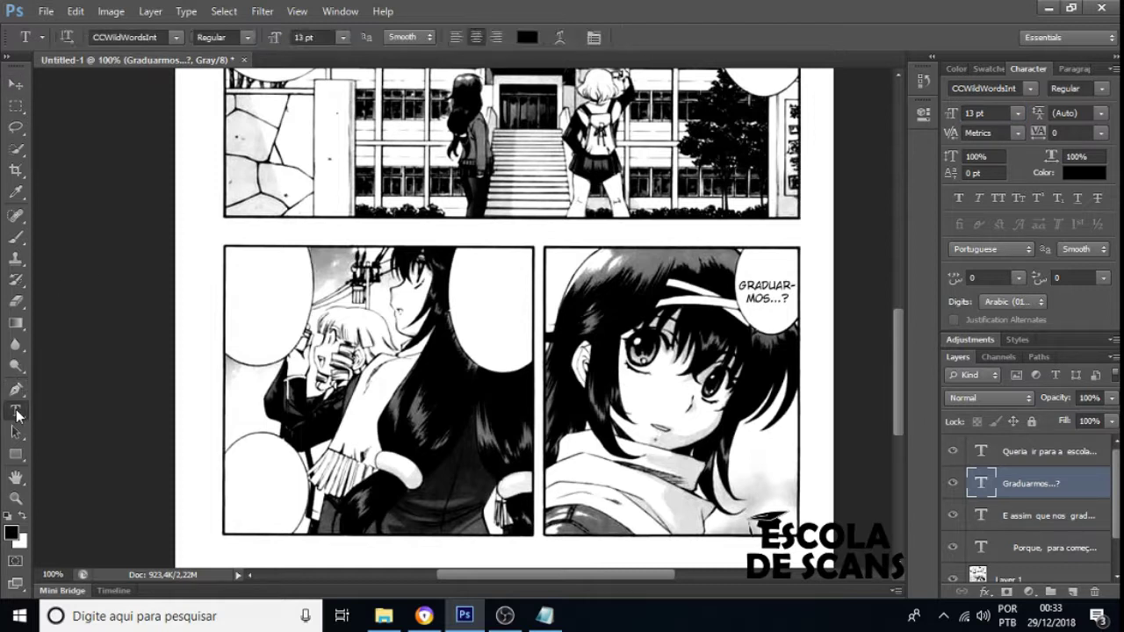
{"action": "left_click", "coordinate": [774, 282]}
{"action": "type", "text": "-"}
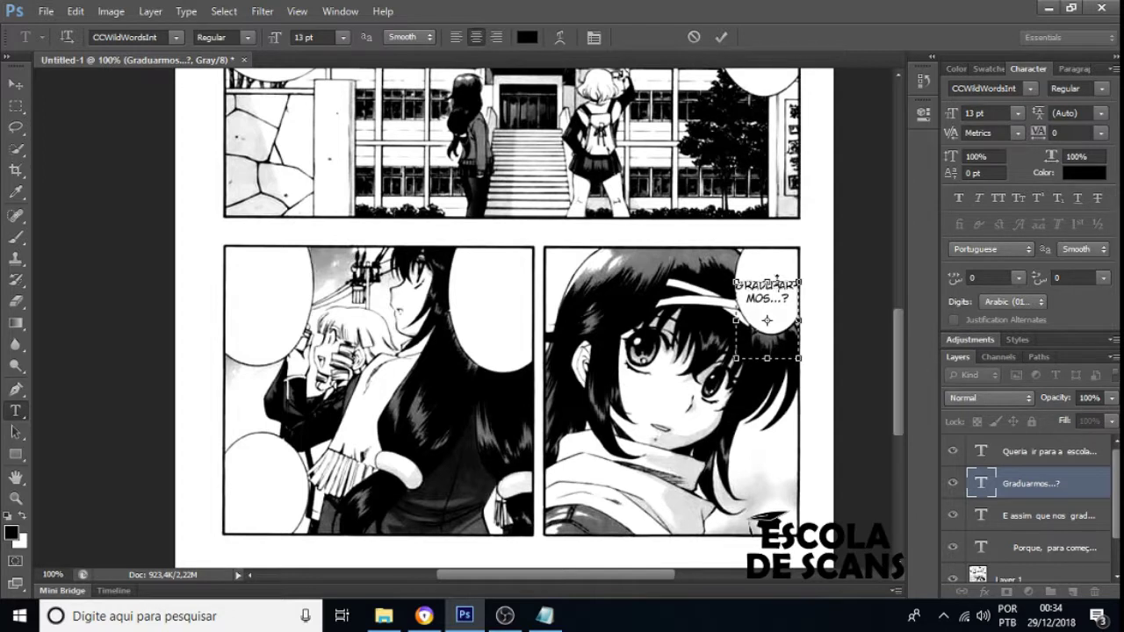
{"action": "key", "text": "Return"}
{"action": "left_click", "coordinate": [776, 296]}
{"action": "key", "text": "Return"}
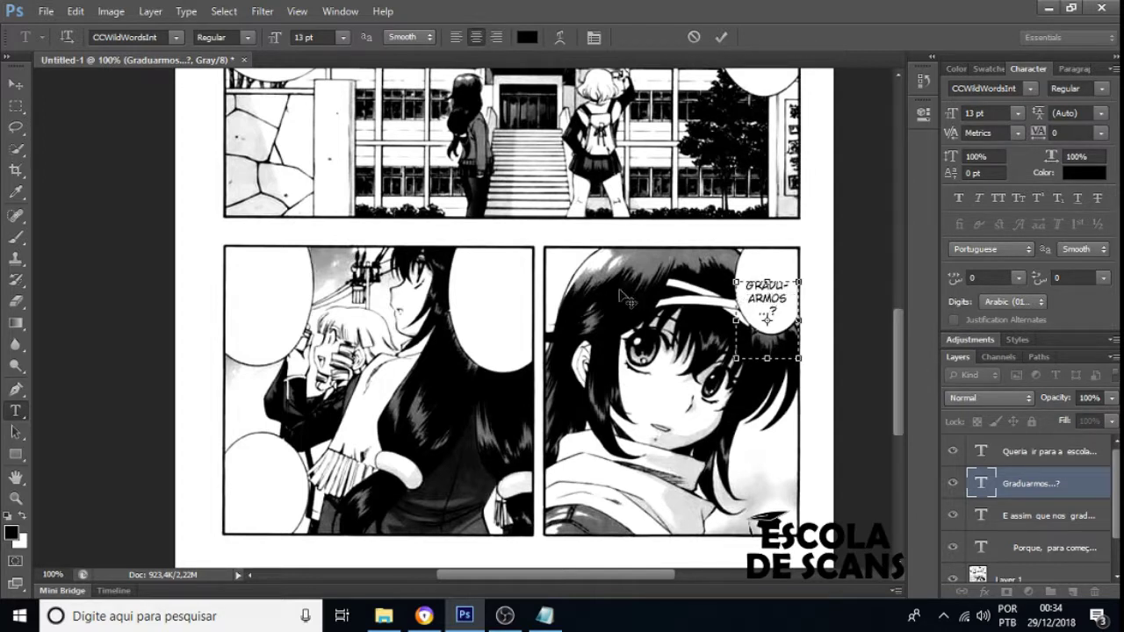
Commit the three-line text and nudge it up with the Move tool until it sits centred in the bottom-right panel's balloon.
{"action": "left_click", "coordinate": [15, 85]}
{"action": "key", "text": "Up"}
{"action": "key", "text": "Up"}
{"action": "key", "text": "Up"}
{"action": "key", "text": "Up"}
{"action": "key", "text": "Up"}
{"action": "key", "text": "Up"}
{"action": "key", "text": "Up"}
{"action": "key", "text": "Up"}
{"action": "key", "text": "Up"}
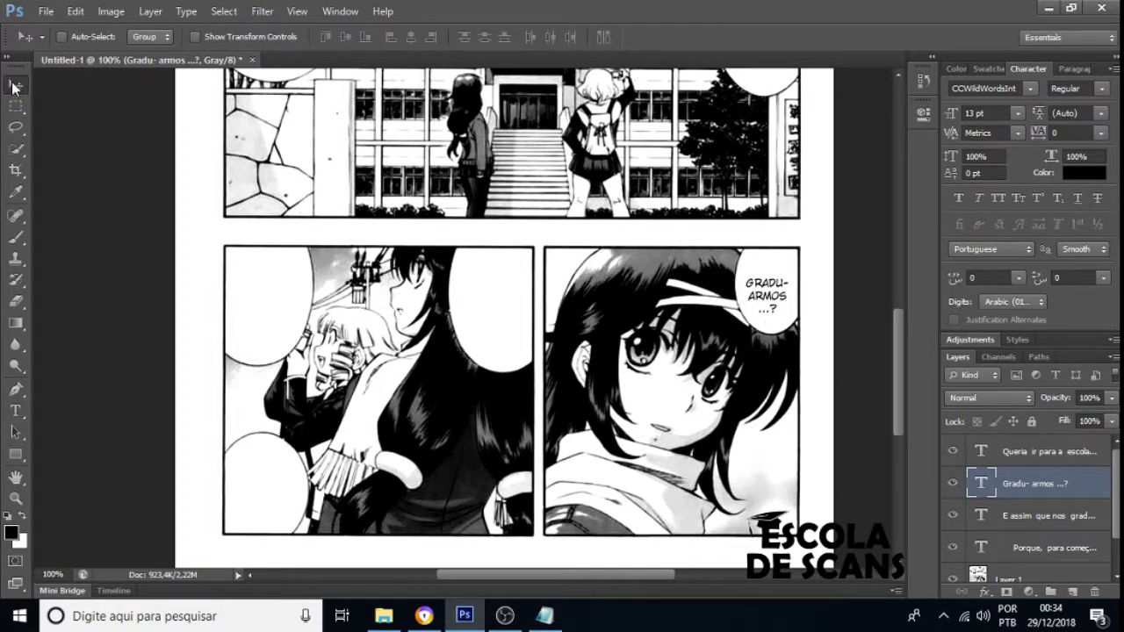
{"action": "key", "text": "Up"}
{"action": "key", "text": "Up"}
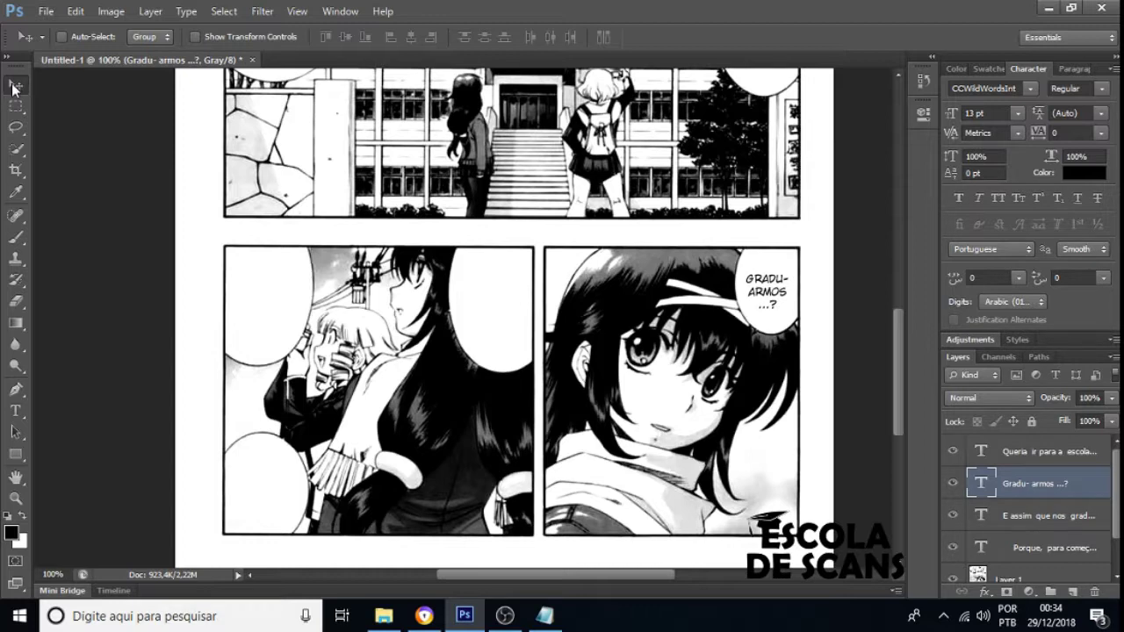
{"action": "key", "text": "Down"}
{"action": "key", "text": "Down"}
{"action": "key", "text": "Up"}
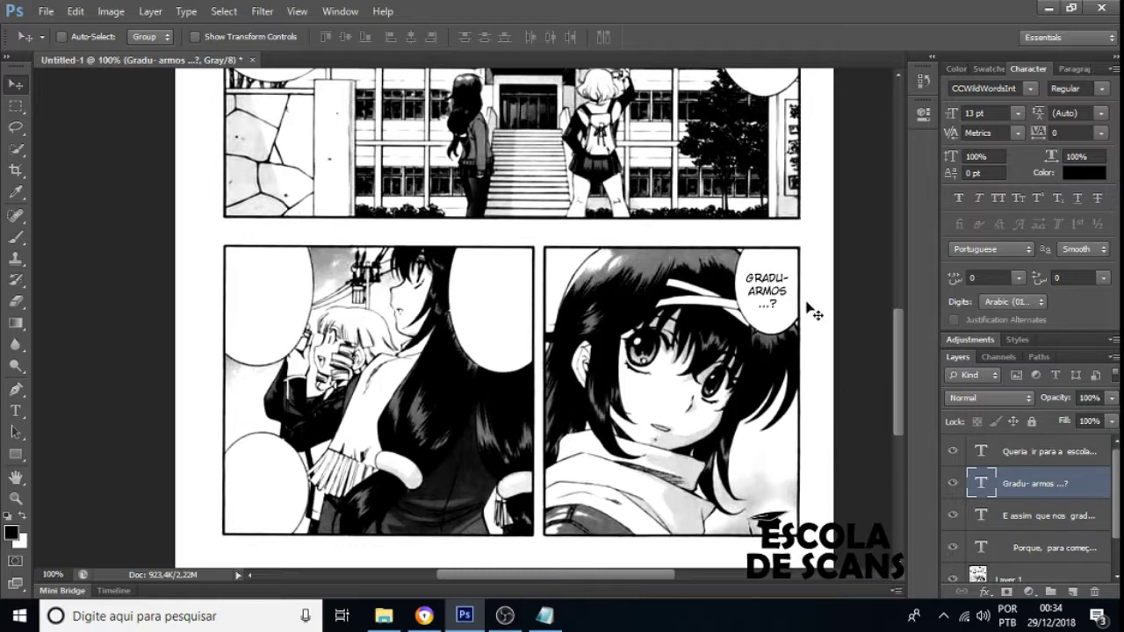
{"action": "left_click", "coordinate": [544, 616]}
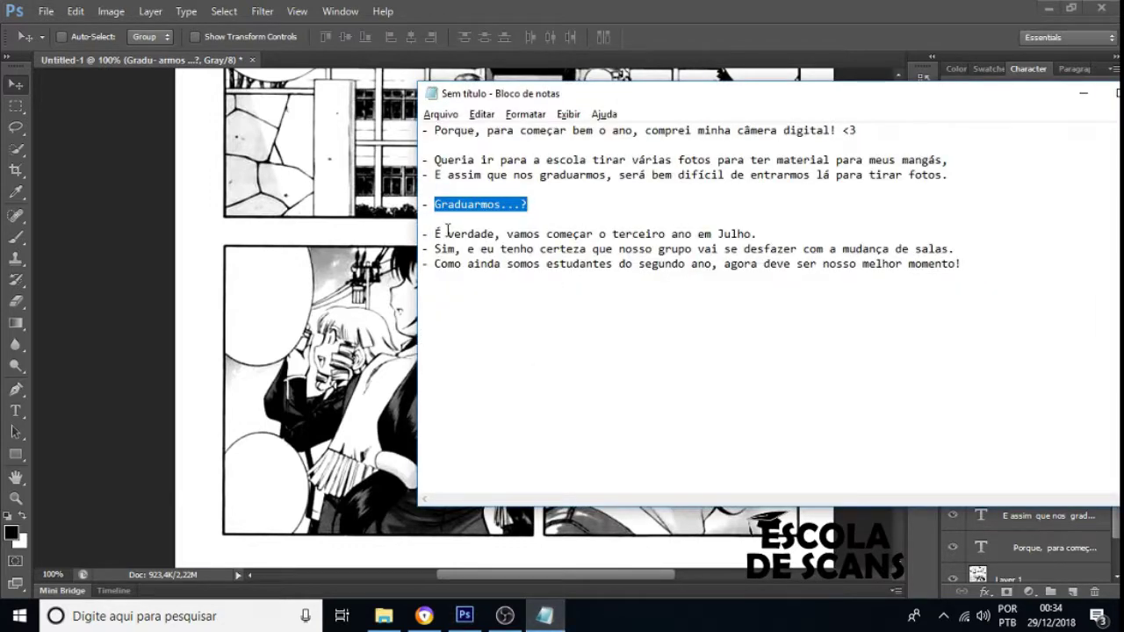
{"action": "left_click_drag", "start_coordinate": [435, 233], "coordinate": [791, 230]}
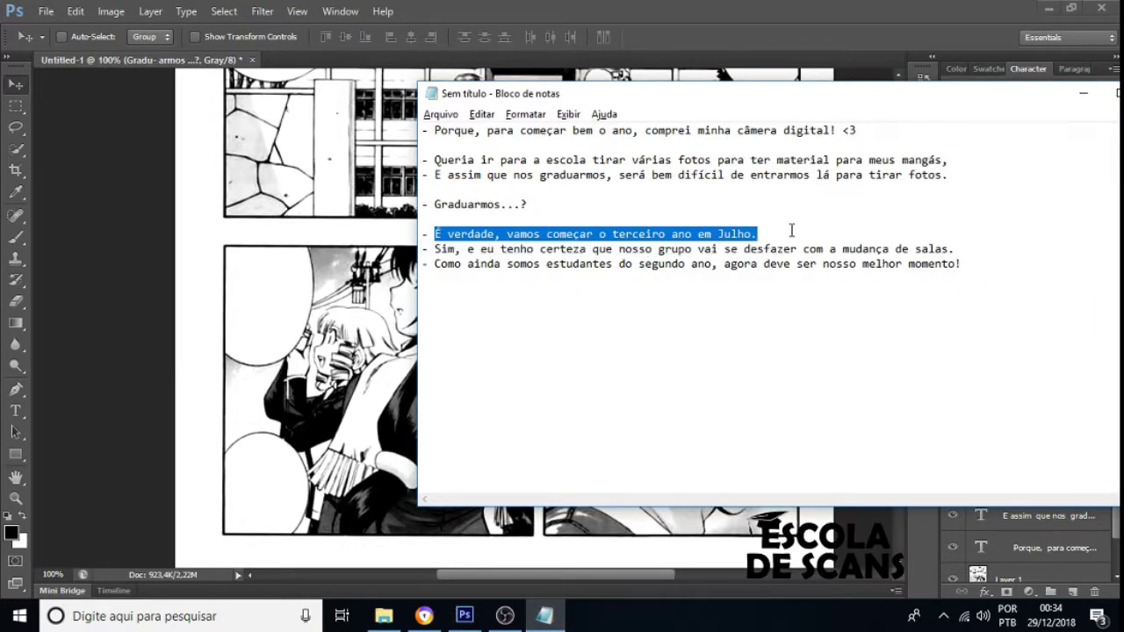
{"action": "key", "text": "alt+Tab"}
{"action": "left_click", "coordinate": [16, 411]}
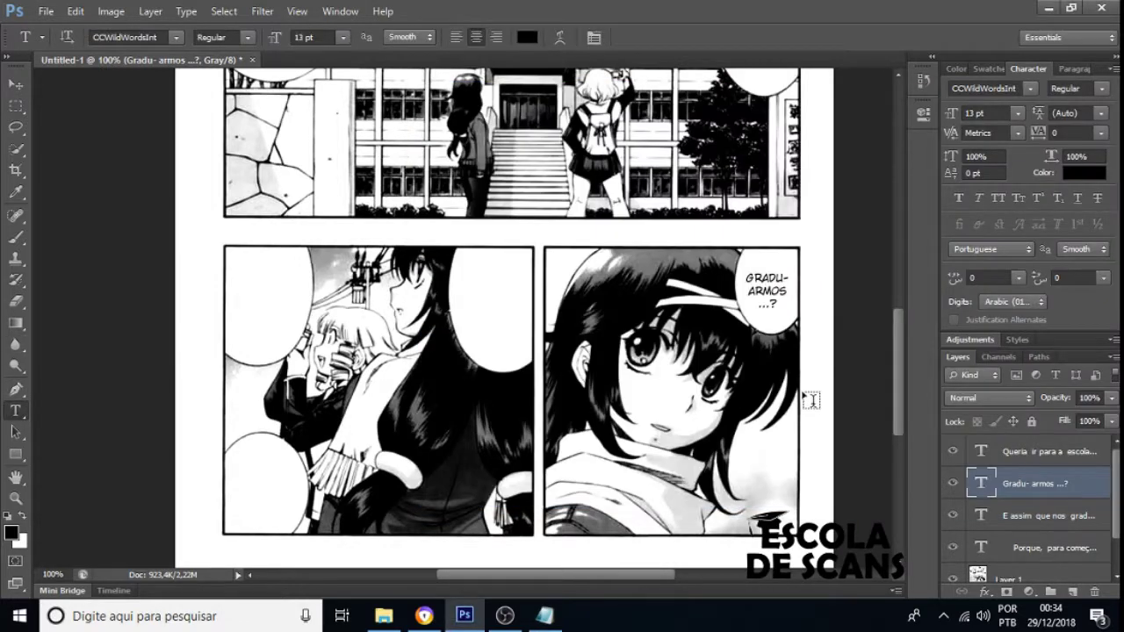
Try changing the dots before the question mark in the bottom-right balloon's text and restore the ending to "...?".
{"action": "left_click", "coordinate": [762, 303]}
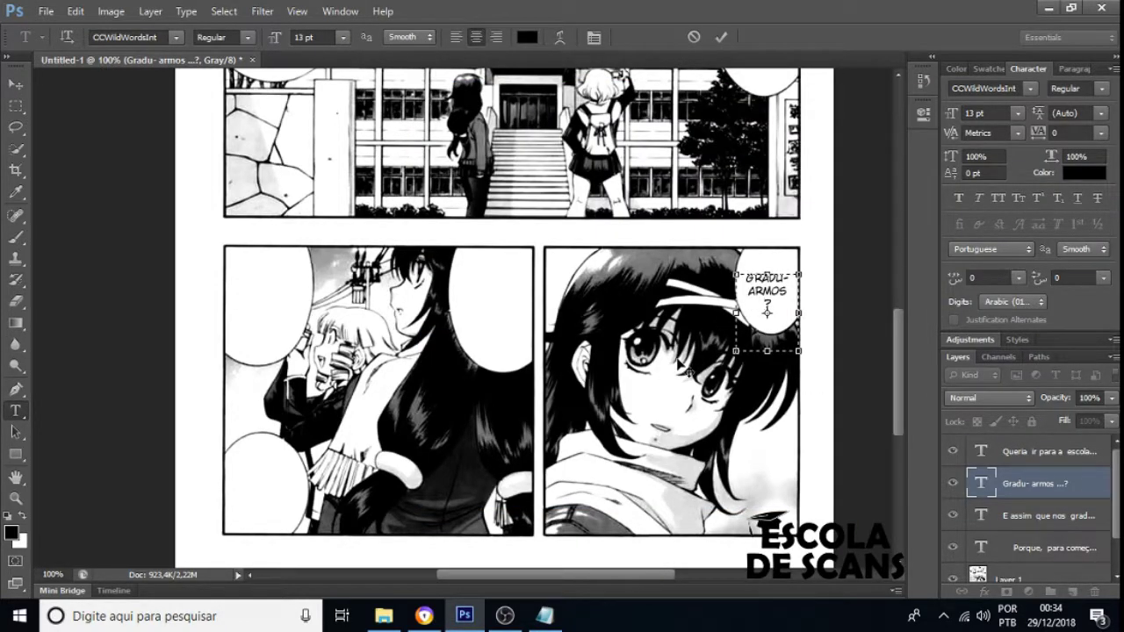
{"action": "key", "text": "shift+Left"}
{"action": "key", "text": "shift+Left"}
{"action": "key", "text": "shift+Left"}
{"action": "type", "text": "!!"}
{"action": "left_click_drag", "start_coordinate": [771, 304], "coordinate": [748, 304]}
{"action": "type", "text": ".."}
{"action": "left_click", "coordinate": [23, 90]}
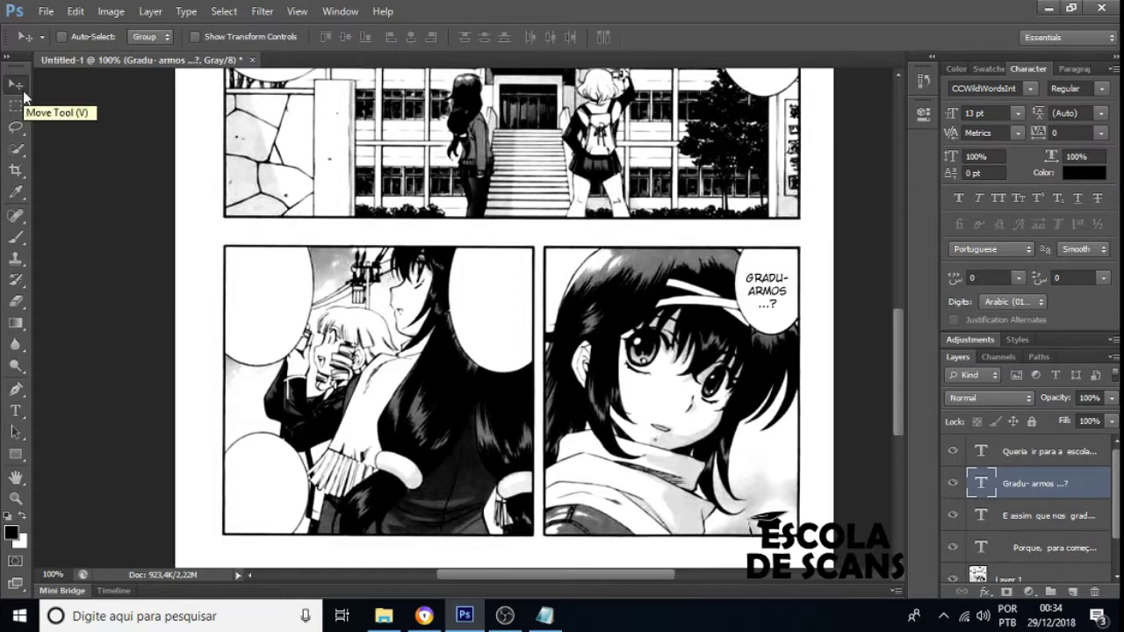
Copy "É verdade, vamos começar o terceiro ano em Julho." from Notepad and paste it into a new text box over the bottom-left panel's right balloon.
{"action": "key", "text": "alt+Tab"}
{"action": "left_click_drag", "start_coordinate": [759, 234], "coordinate": [436, 234]}
{"action": "key", "text": "ctrl+c"}
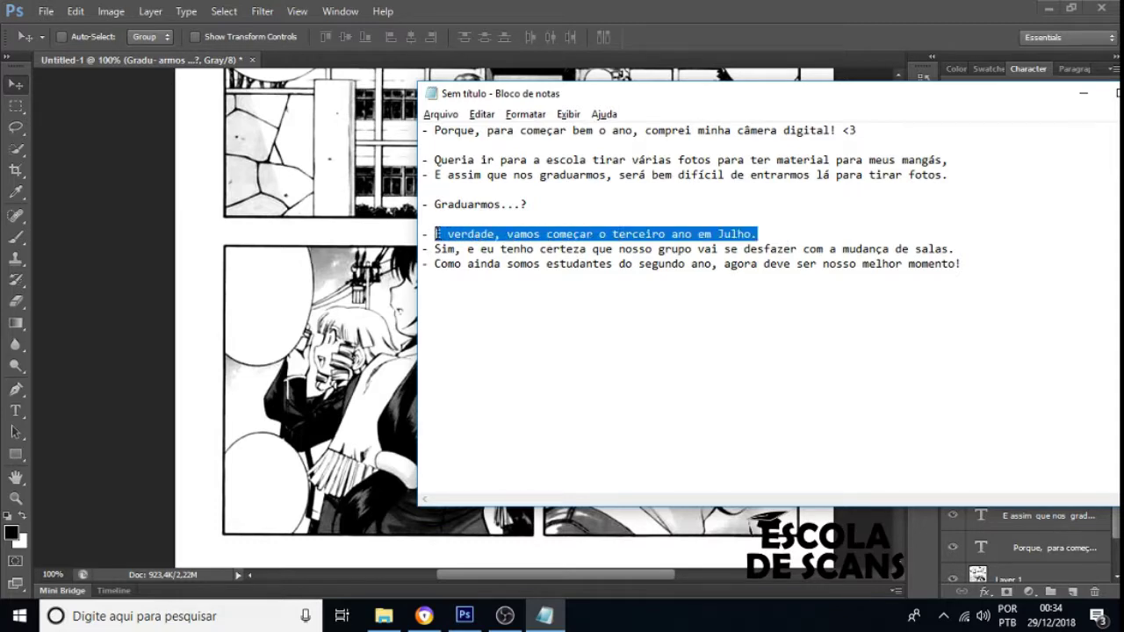
{"action": "left_click", "coordinate": [15, 410]}
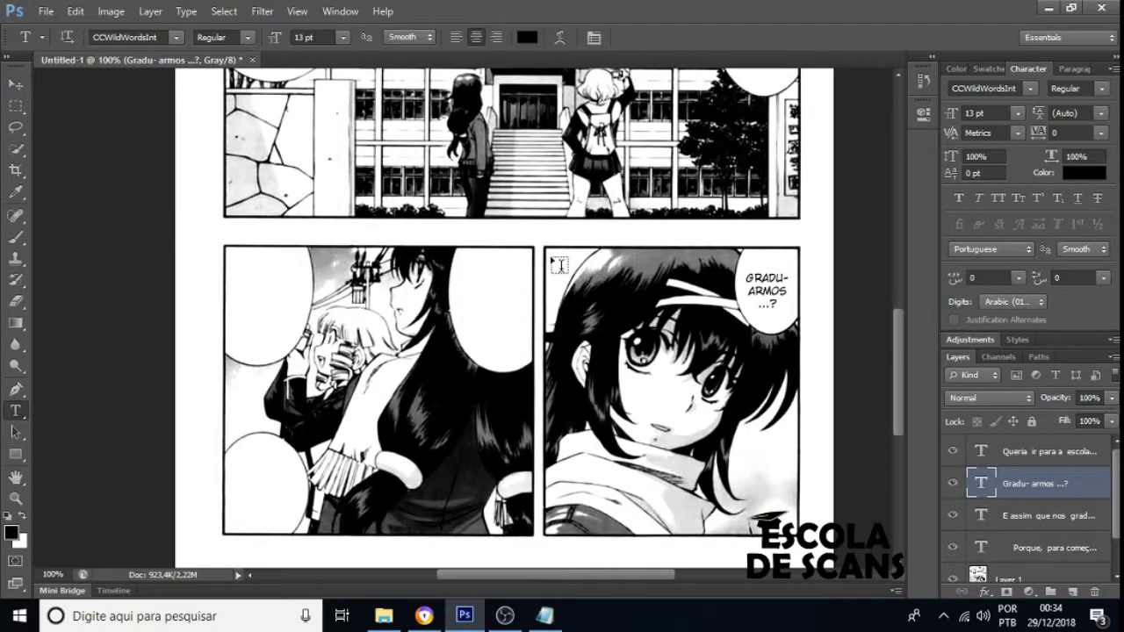
{"action": "left_click_drag", "start_coordinate": [451, 250], "coordinate": [539, 376]}
{"action": "key", "text": "ctrl+v"}
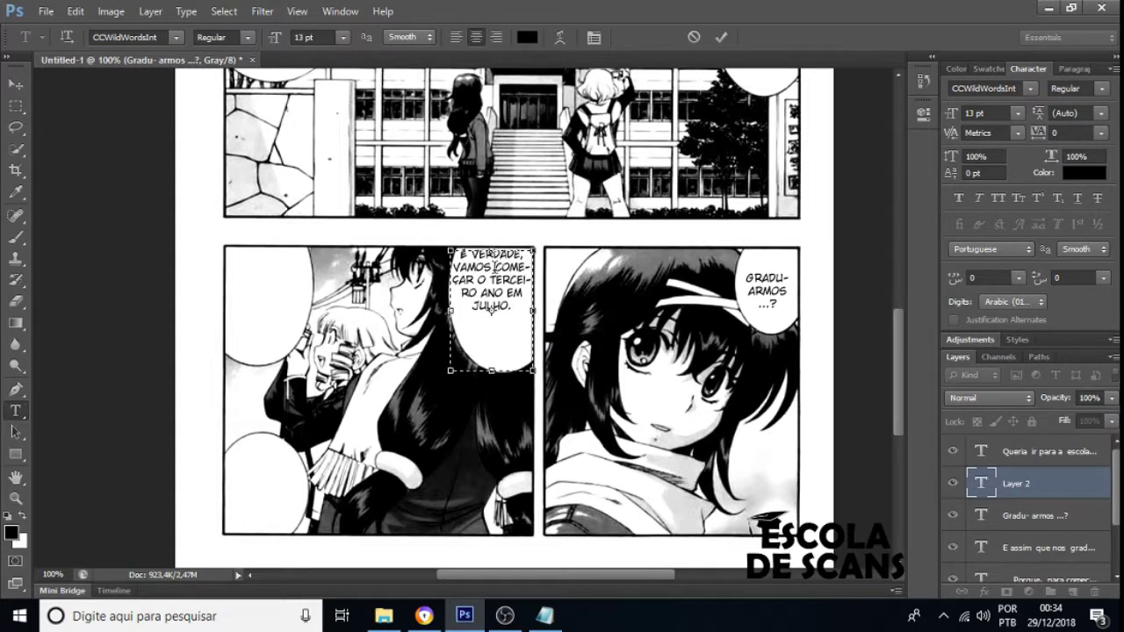
Re-break the pasted text into the lines "É", "verdade,", "vamos", "começar", "o terceiro", "ano em" and "Julho.".
{"action": "left_click", "coordinate": [494, 266]}
{"action": "key", "text": "Return"}
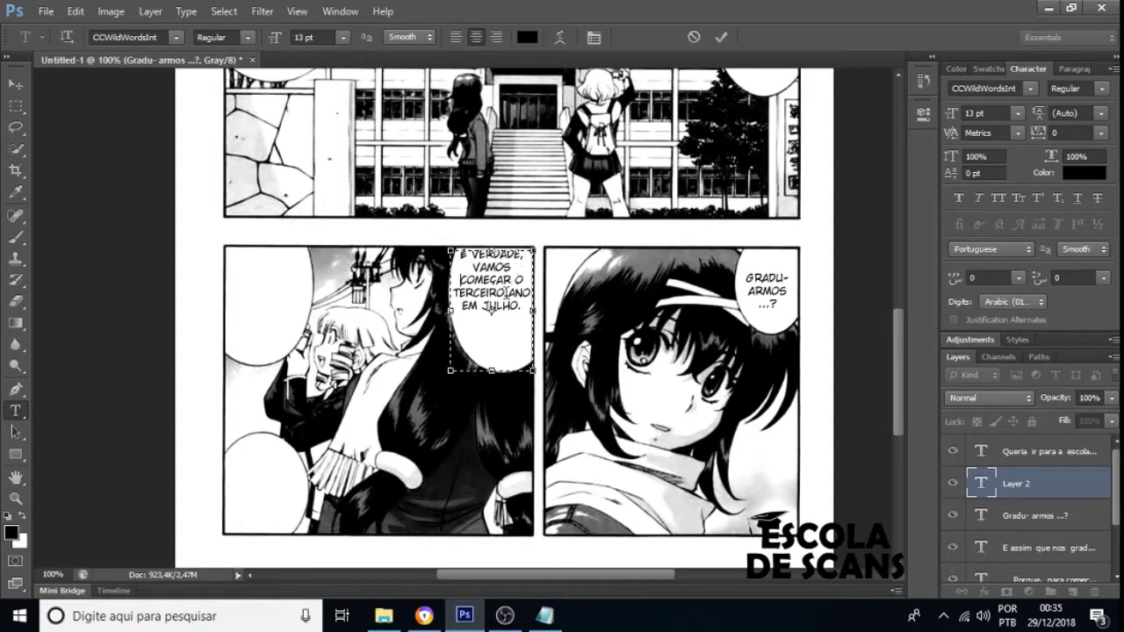
{"action": "left_click", "coordinate": [504, 293]}
{"action": "key", "text": "Return"}
{"action": "left_click", "coordinate": [512, 279]}
{"action": "key", "text": "Return"}
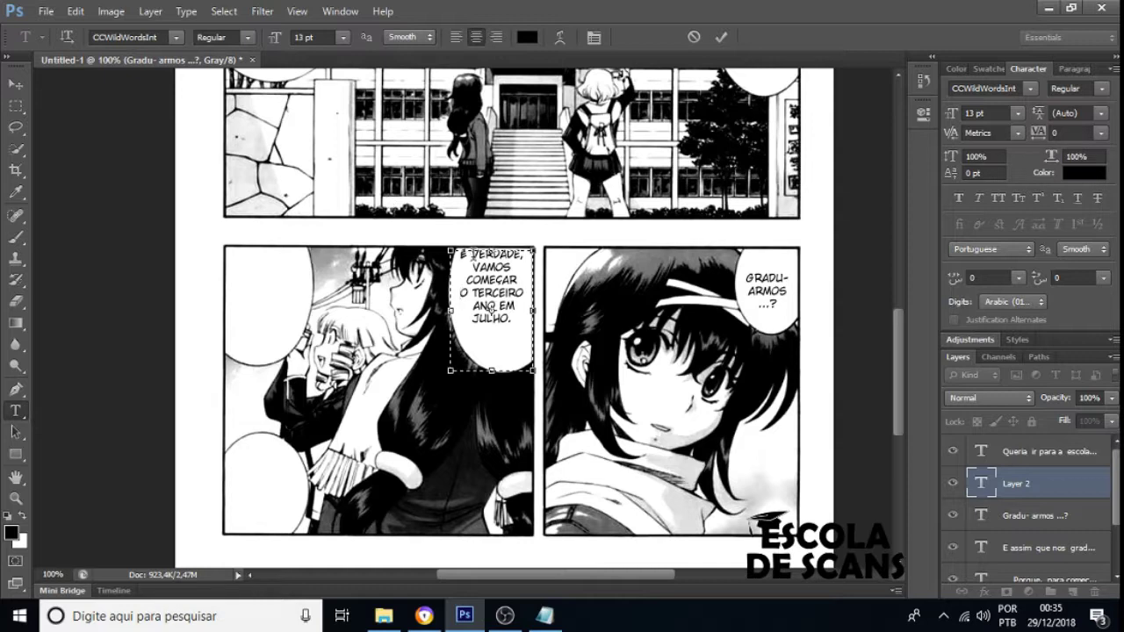
{"action": "left_click", "coordinate": [471, 254]}
{"action": "key", "text": "Return"}
Commit the "É verdade" text and move it down with the Move tool towards the middle of its balloon.
{"action": "left_click", "coordinate": [15, 83]}
{"action": "left_click_drag", "start_coordinate": [179, 138], "coordinate": [183, 141]}
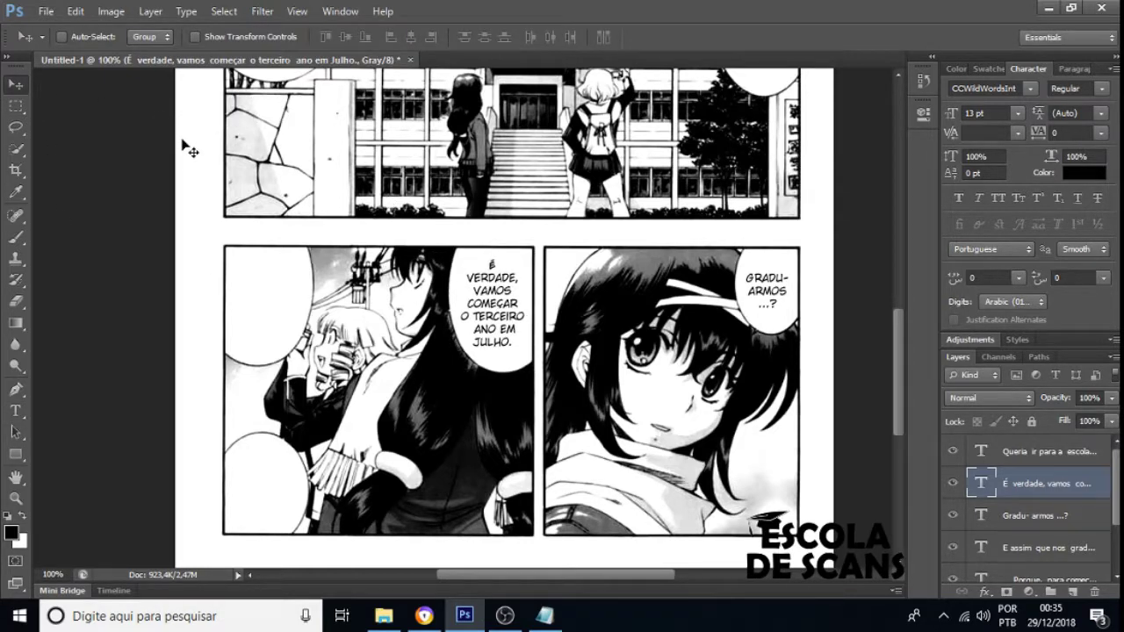
{"action": "key", "text": "Down"}
{"action": "key", "text": "Down"}
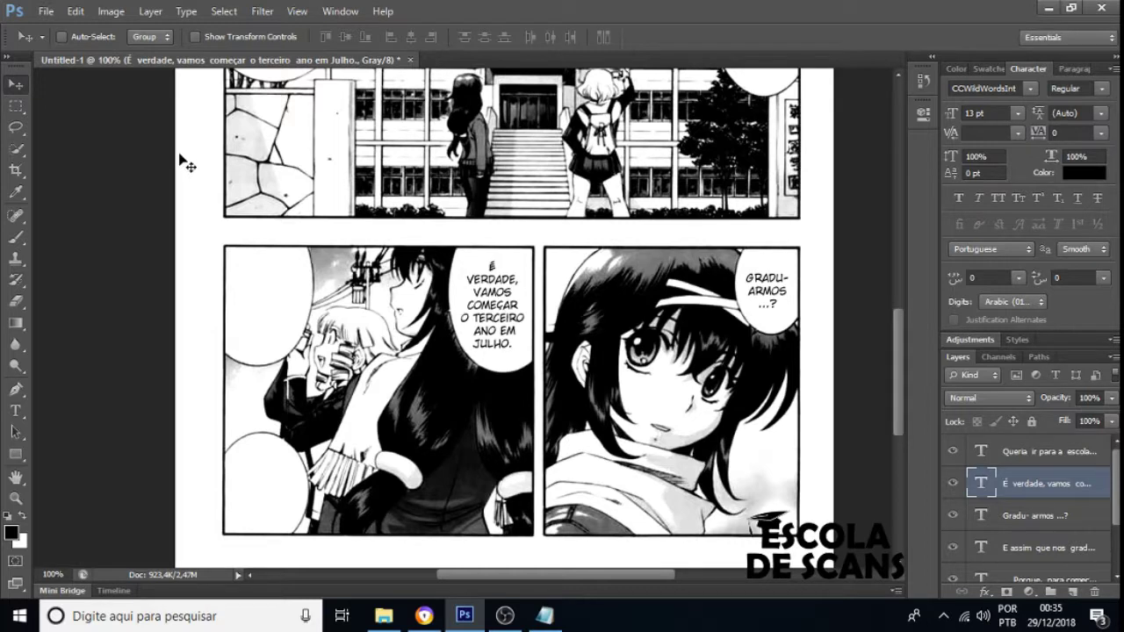
{"action": "key", "text": "Up"}
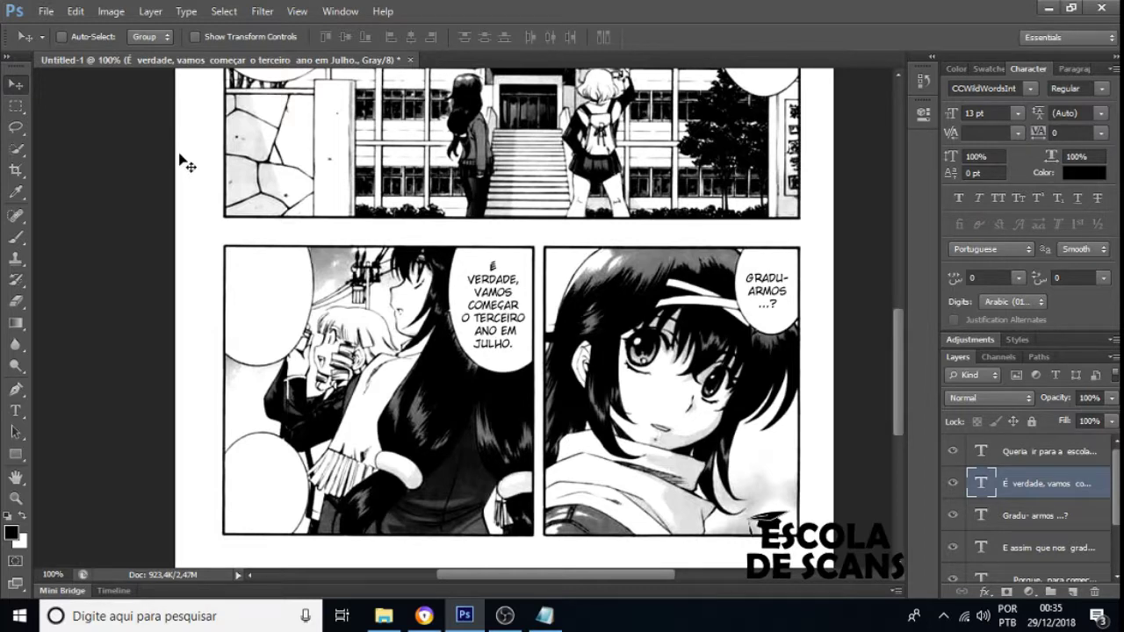
Try the "É verdade" text at 12 pt before setting its font size to 12,5 pt.
{"action": "left_click", "coordinate": [993, 113]}
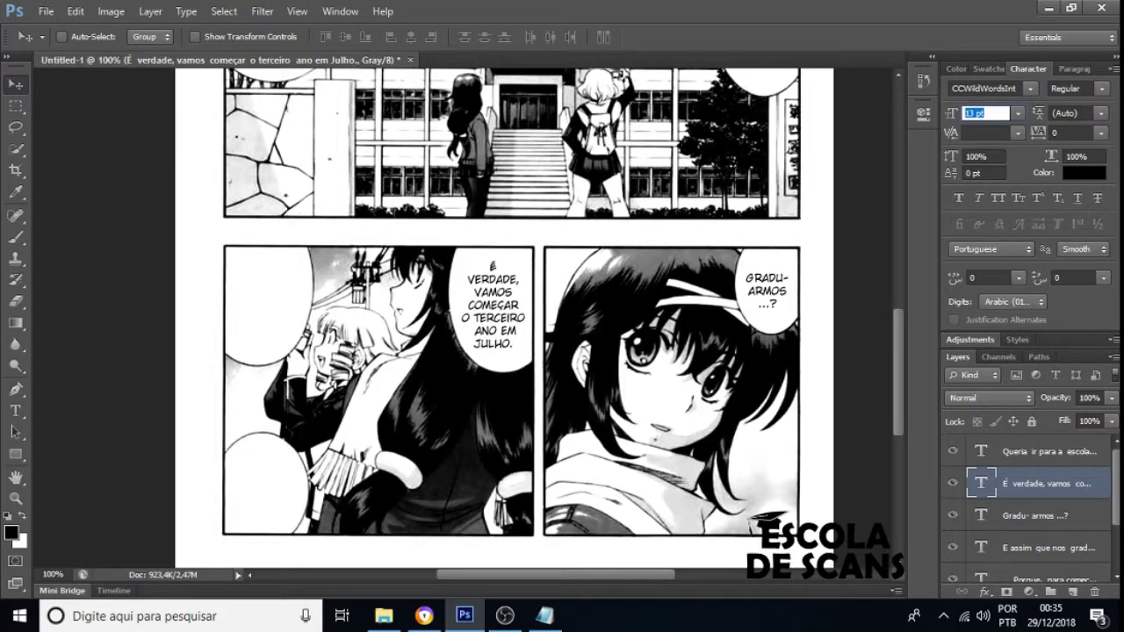
{"action": "type", "text": "12"}
{"action": "key", "text": "Return"}
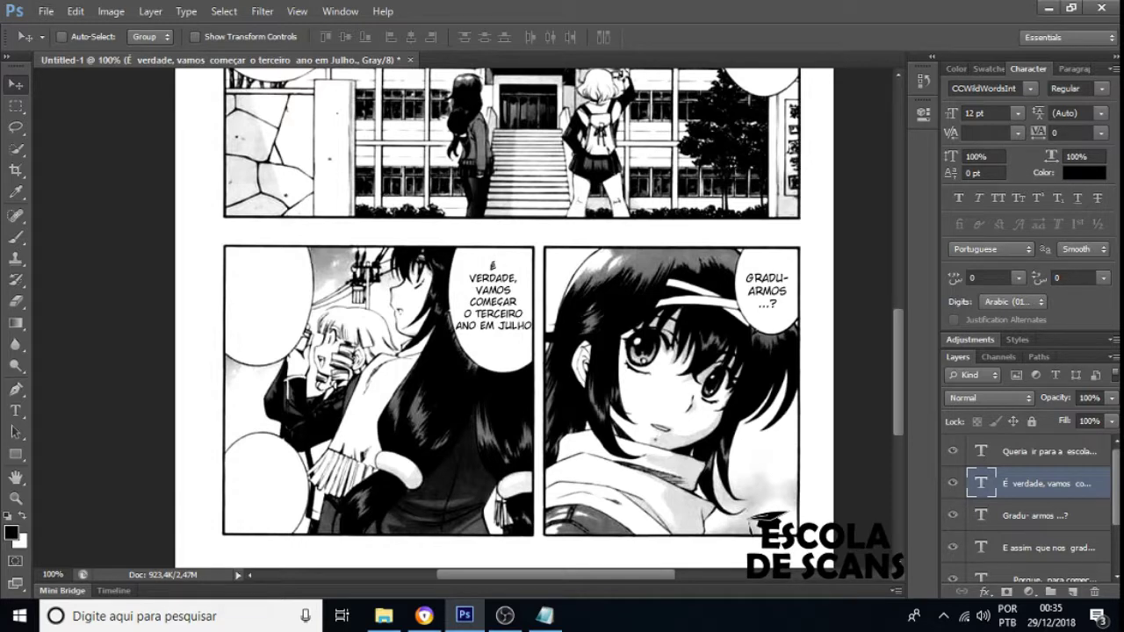
{"action": "left_click", "coordinate": [979, 113]}
{"action": "type", "text": "12,"}
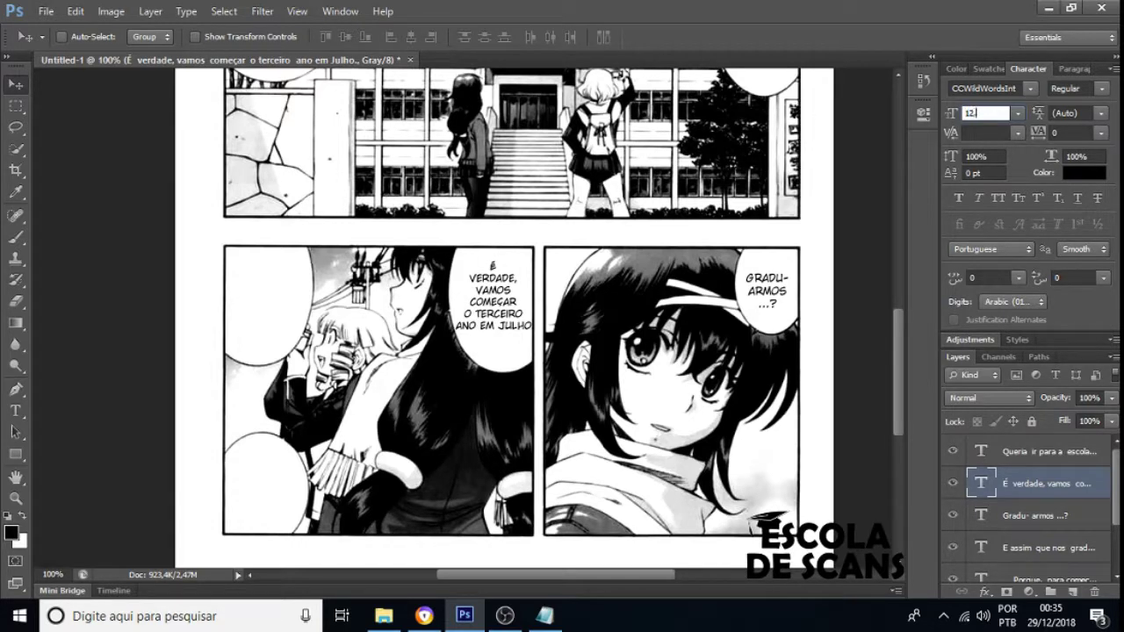
{"action": "type", "text": "5"}
{"action": "key", "text": "Return"}
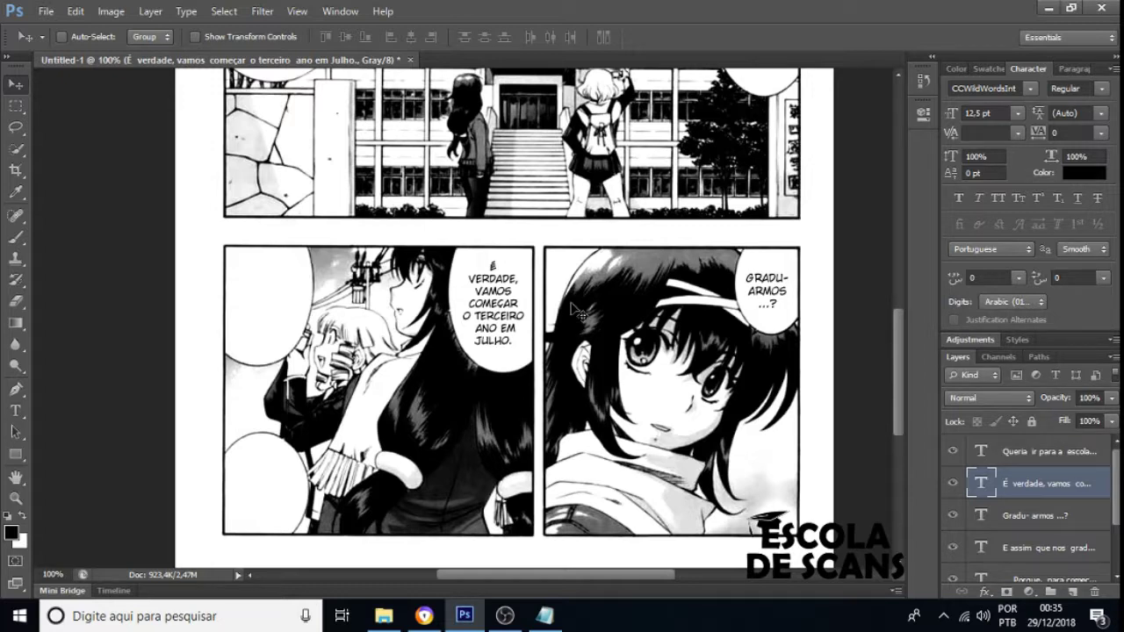
Try the "É verdade" text at 12,7 pt and 12,75 pt before setting it back to 12,5 pt.
{"action": "left_click", "coordinate": [982, 113]}
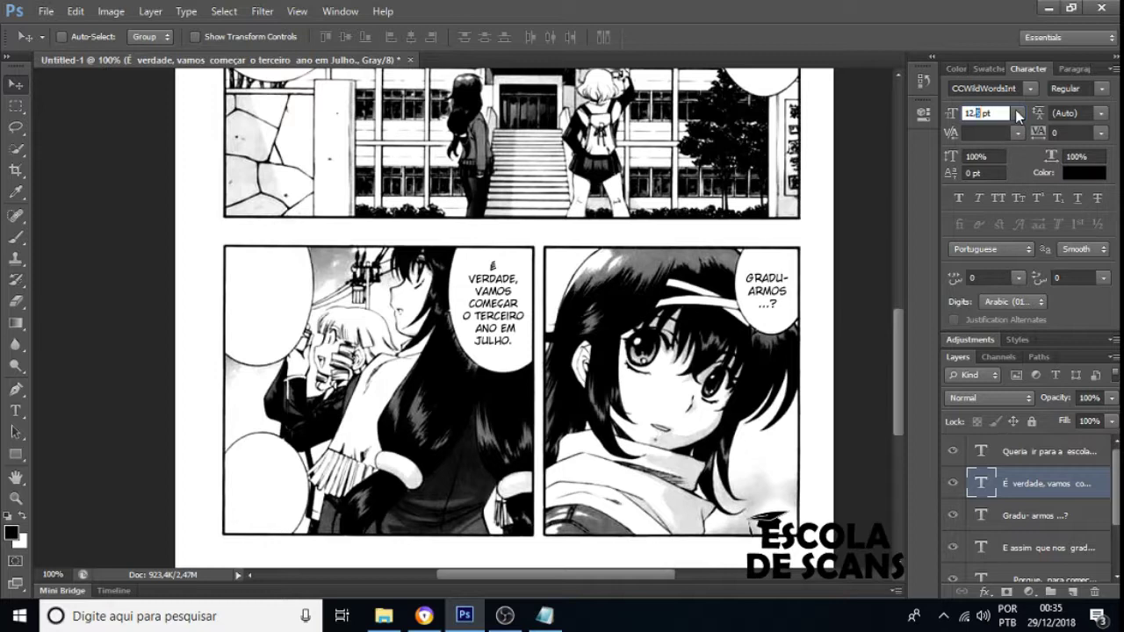
{"action": "type", "text": "7"}
{"action": "key", "text": "Return"}
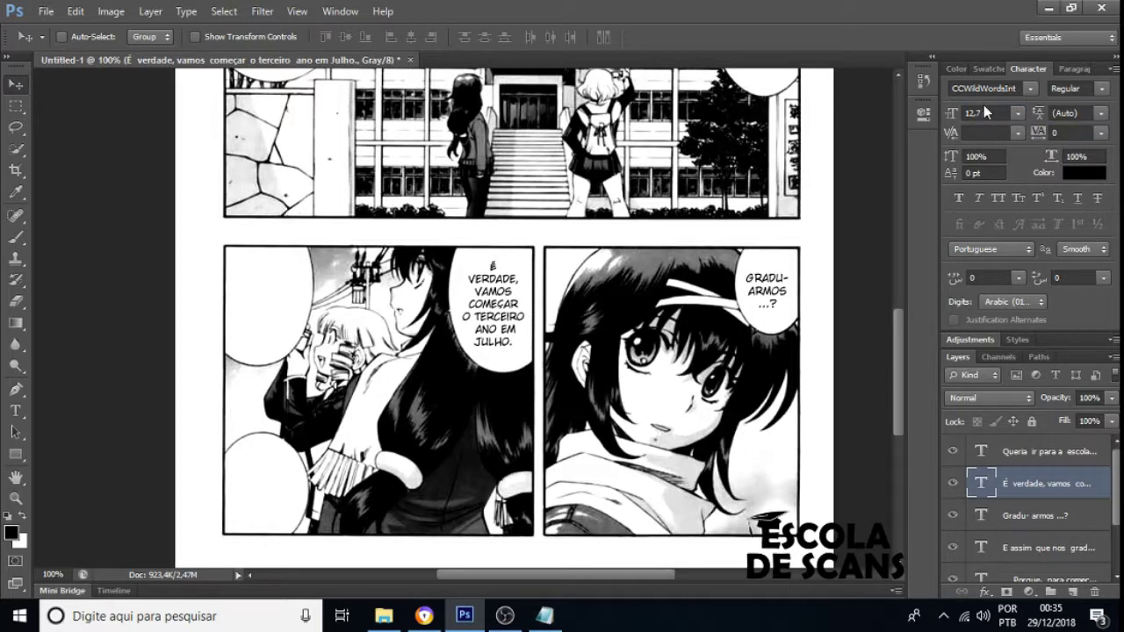
{"action": "left_click", "coordinate": [994, 112]}
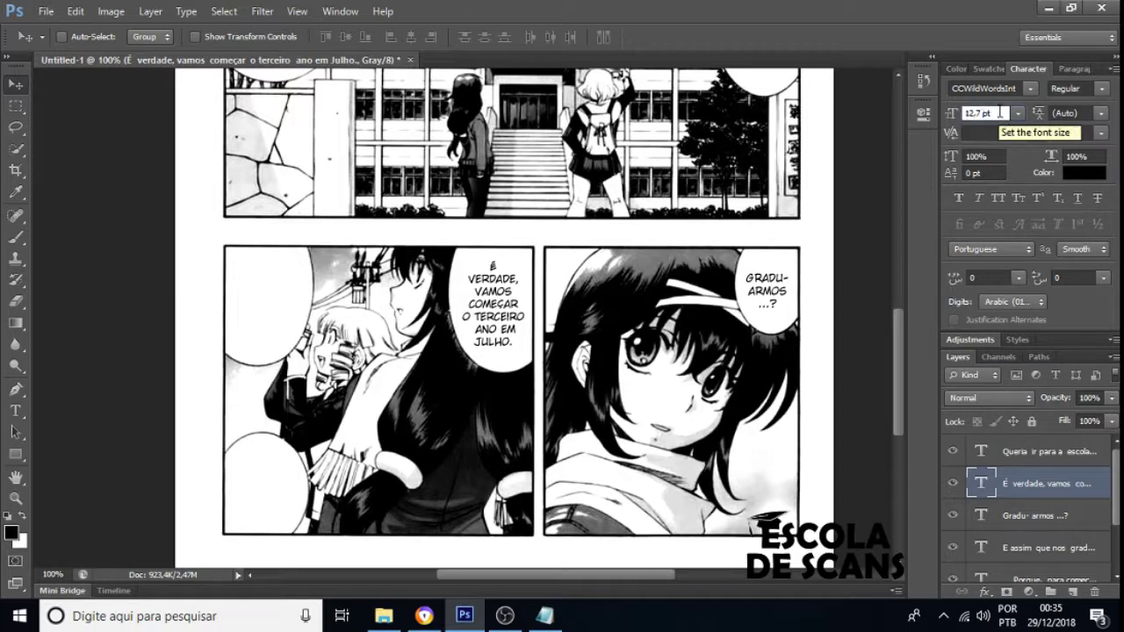
{"action": "type", "text": "5"}
{"action": "key", "text": "Return"}
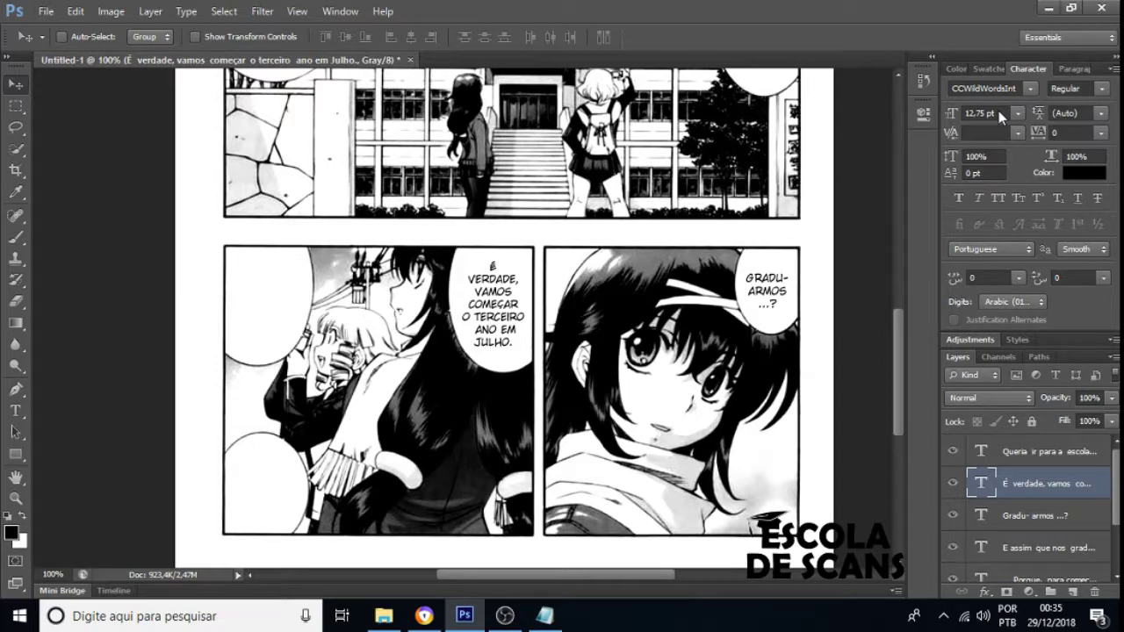
{"action": "left_click", "coordinate": [998, 110]}
{"action": "type", "text": "12,5"}
{"action": "key", "text": "Return"}
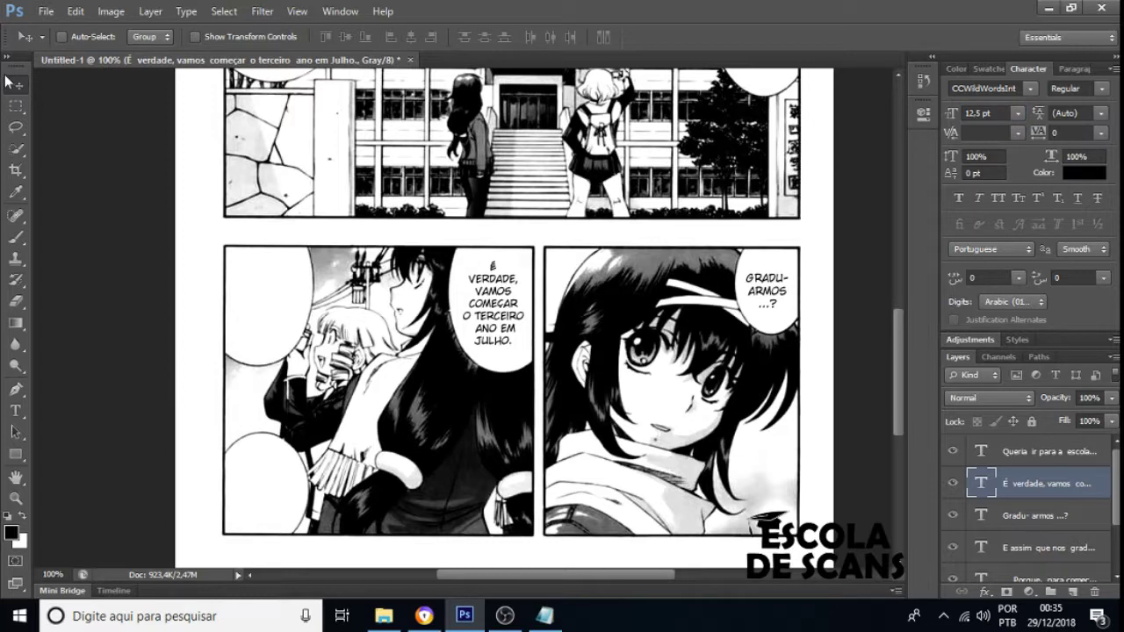
Nudge the resized "É verdade" text slightly down until it sits centred in its balloon.
{"action": "key", "text": "Down"}
{"action": "key", "text": "Down"}
{"action": "key", "text": "Down"}
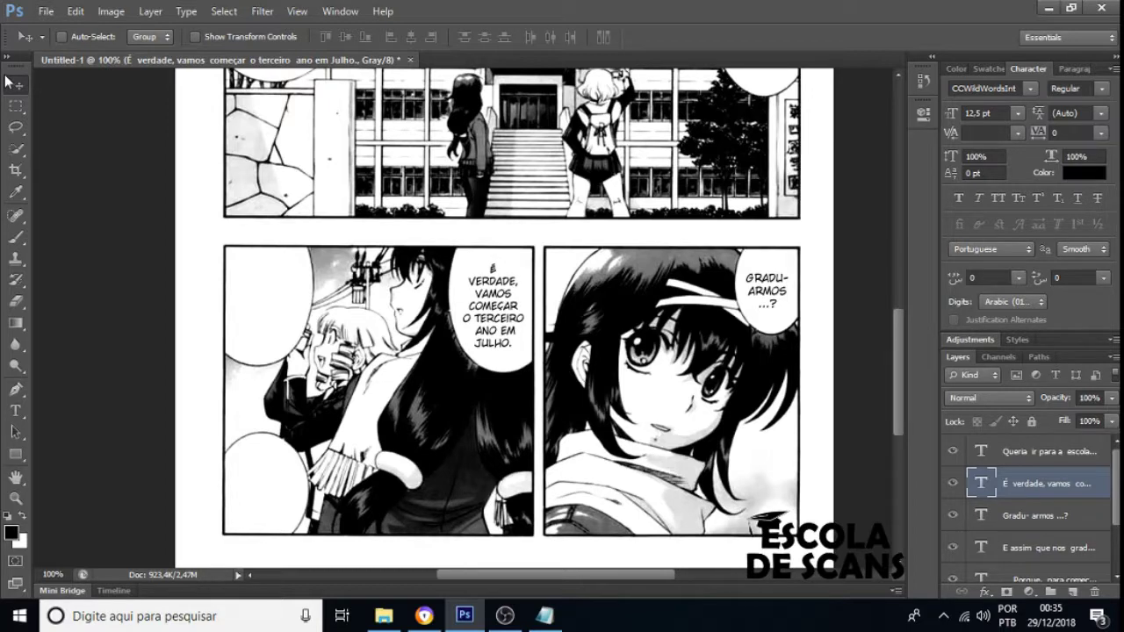
{"action": "key", "text": "Left"}
{"action": "key", "text": "Right"}
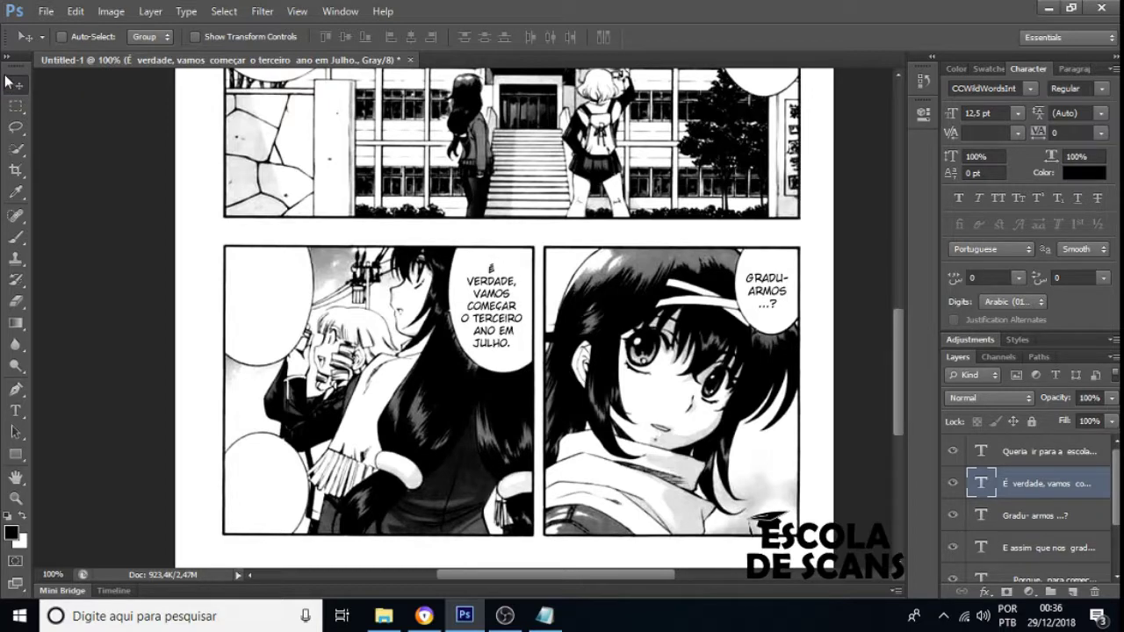
{"action": "key", "text": "Up"}
{"action": "key", "text": "Down"}
{"action": "key", "text": "Down"}
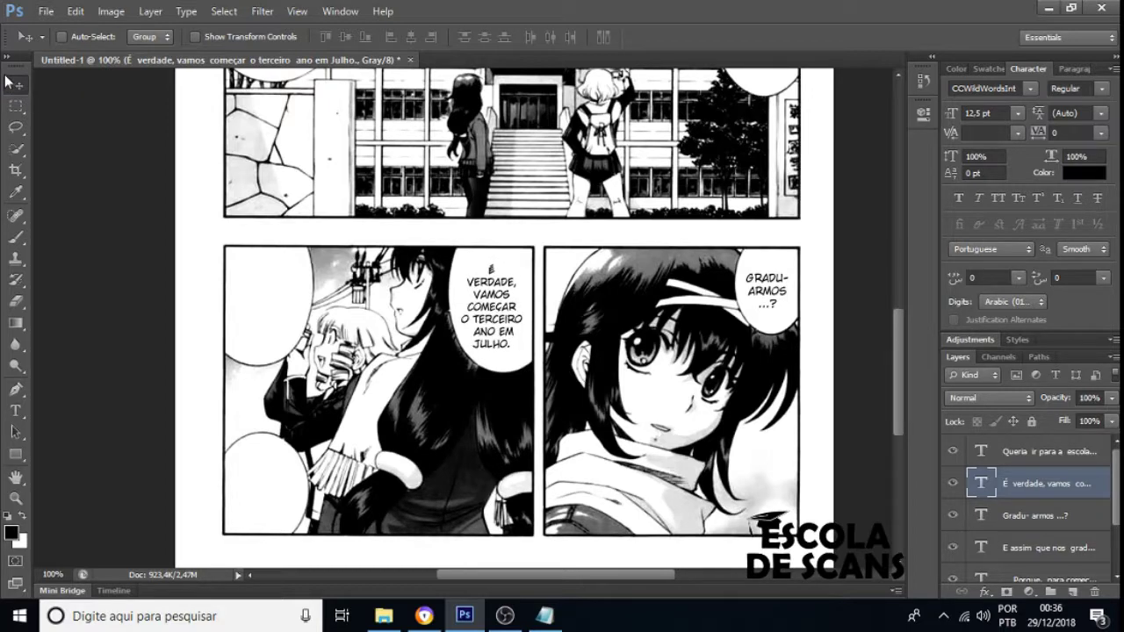
{"action": "key", "text": "Right"}
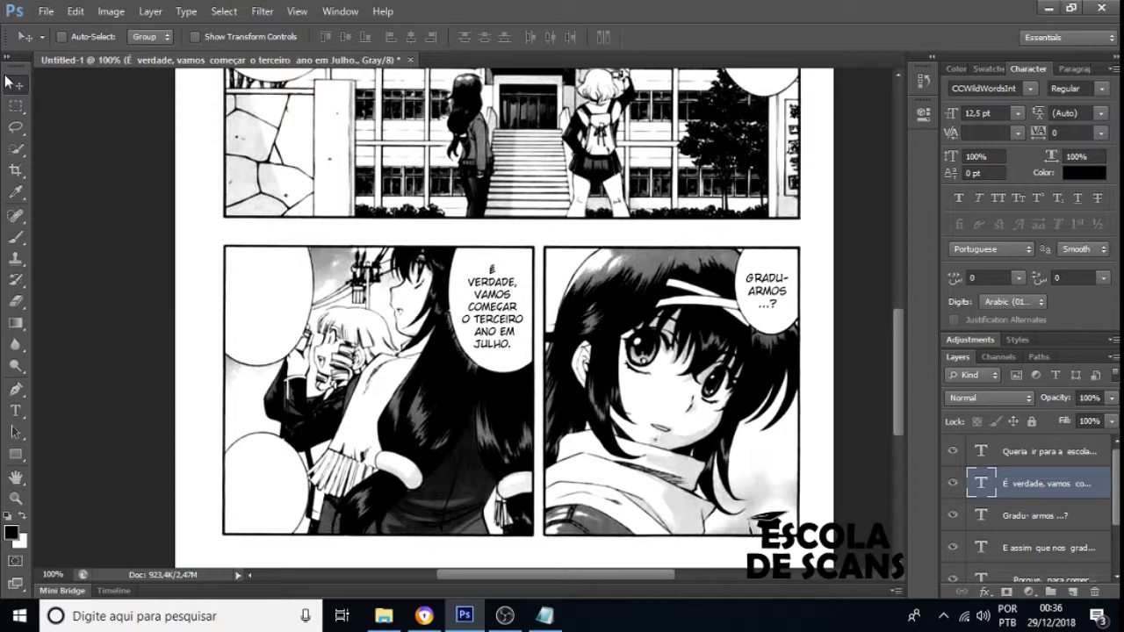
{"action": "key", "text": "Up"}
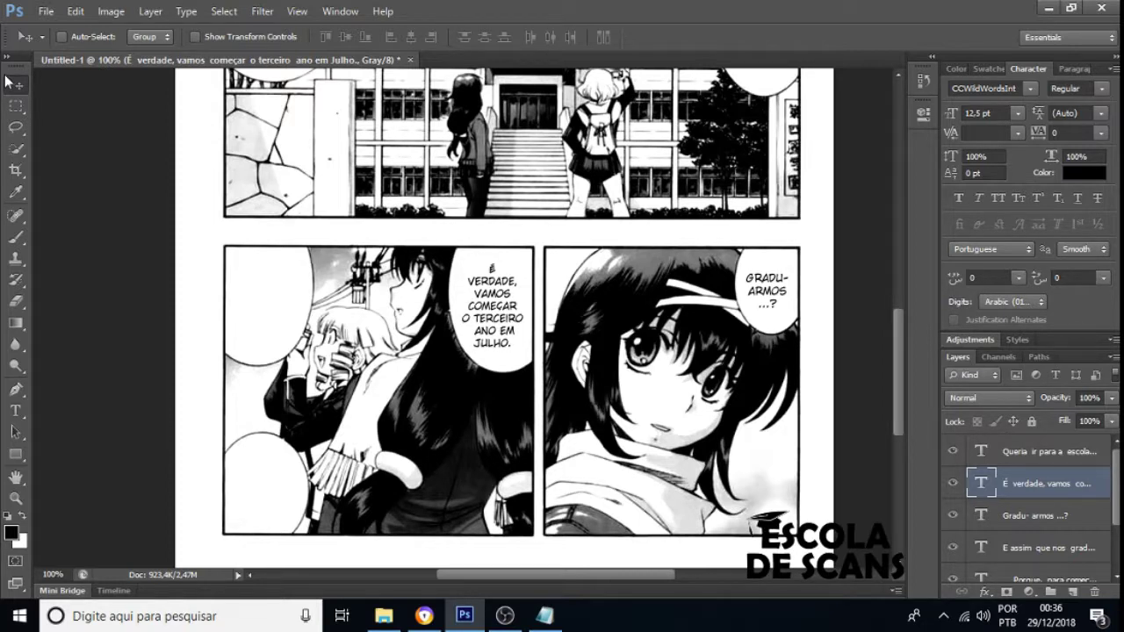
Copy the "Sim, e eu tenho certeza..." line from Notepad and paste it into a 13 pt text box over the bottom-left panel's upper-left balloon.
{"action": "key", "text": "alt+Tab"}
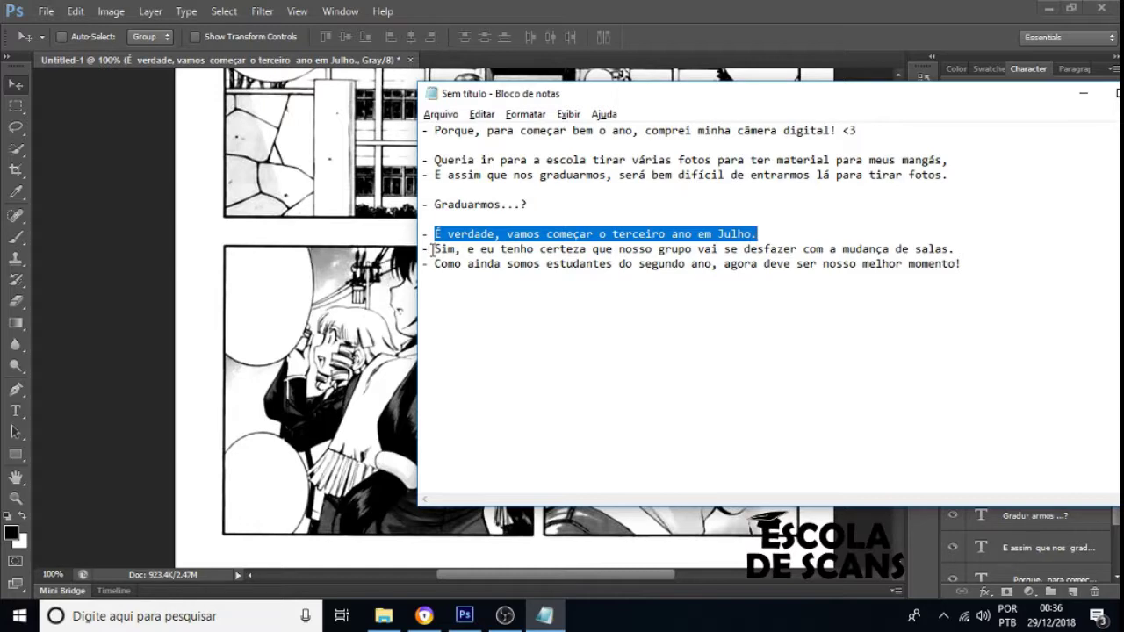
{"action": "left_click_drag", "start_coordinate": [434, 251], "coordinate": [1001, 246]}
{"action": "key", "text": "alt+Tab"}
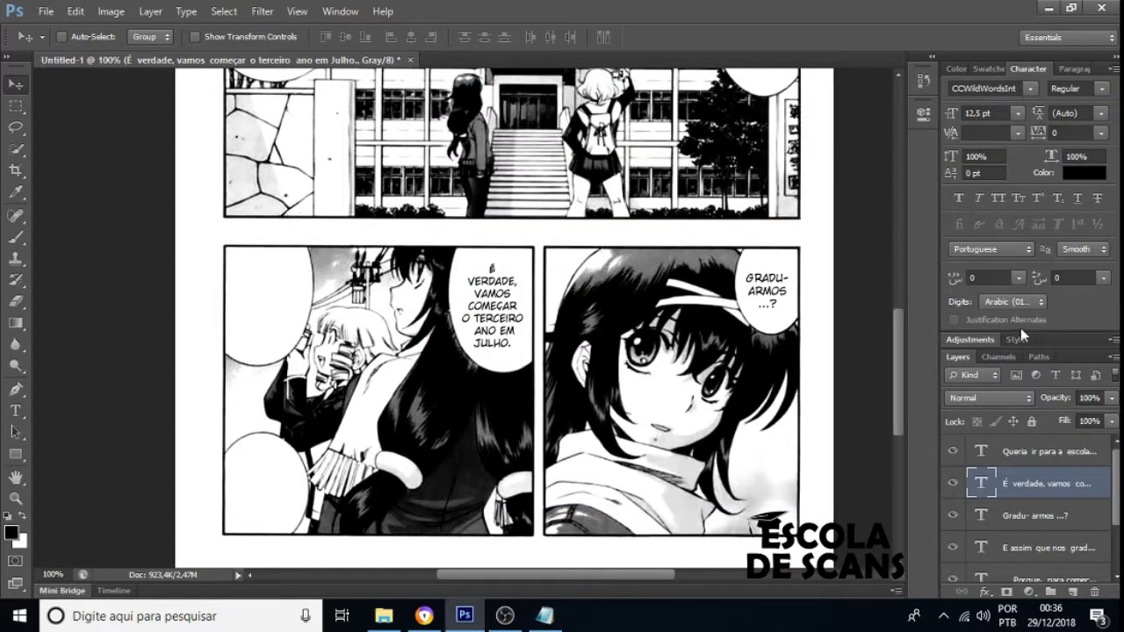
{"action": "scroll", "coordinate": [1040, 508], "scroll_direction": "down", "scroll_amount": 1}
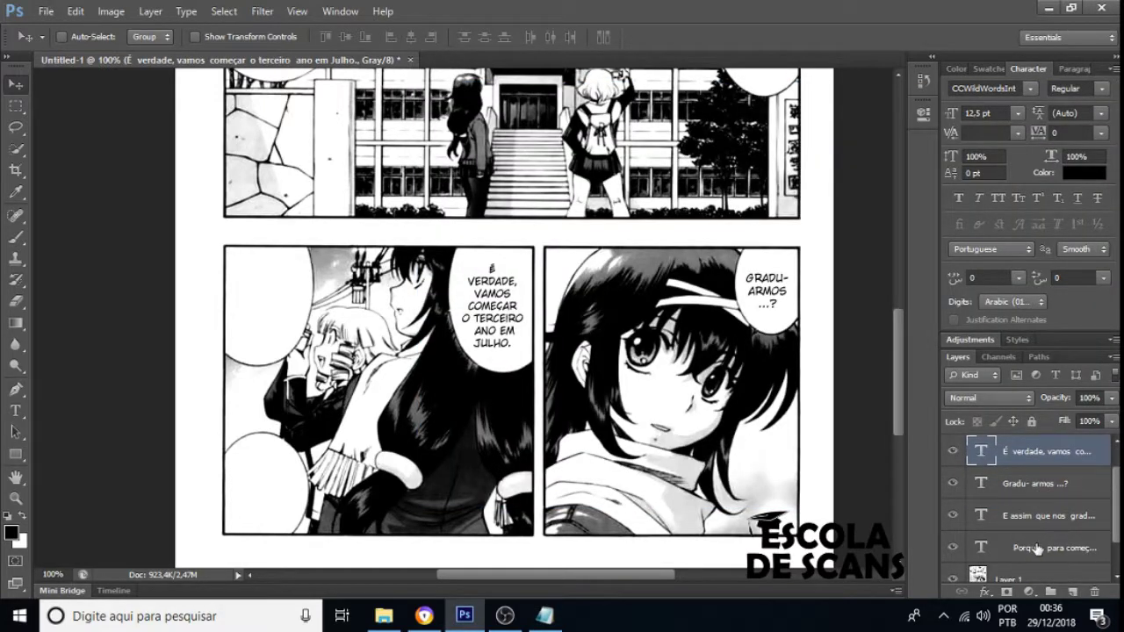
{"action": "left_click", "coordinate": [1036, 549]}
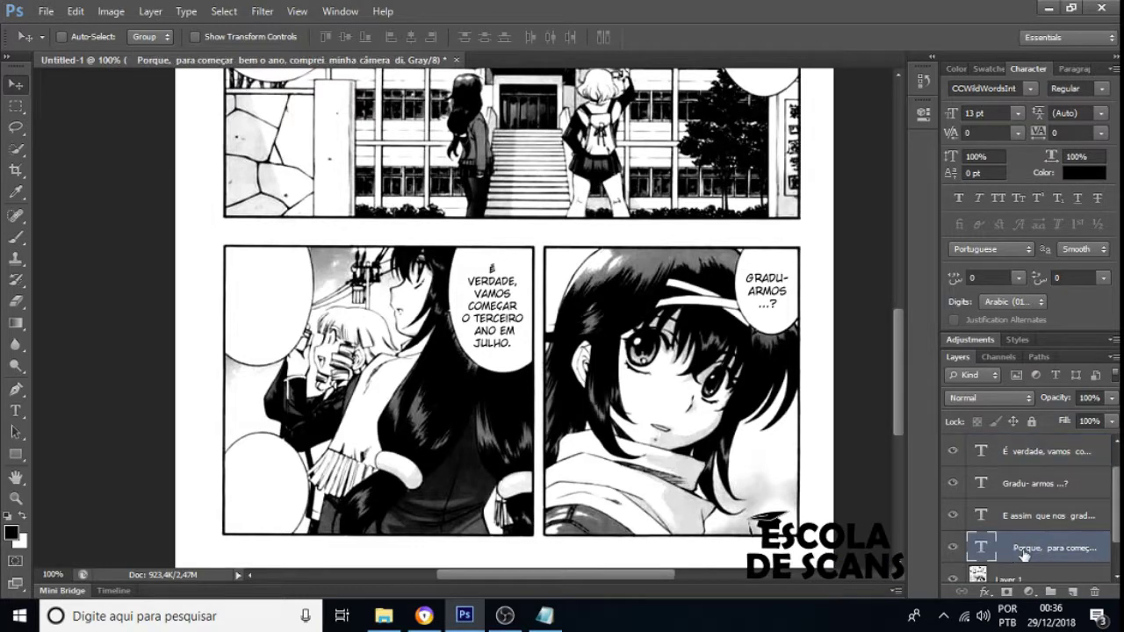
{"action": "key", "text": "t"}
{"action": "left_click_drag", "start_coordinate": [228, 248], "coordinate": [309, 357]}
{"action": "type", "text": "SIM, E EU TENHO CERTE- ZA QUE NOSSO GRUPO VAI SE DESFAZER COM A MUDAN- ÇA DE SALAS?"}
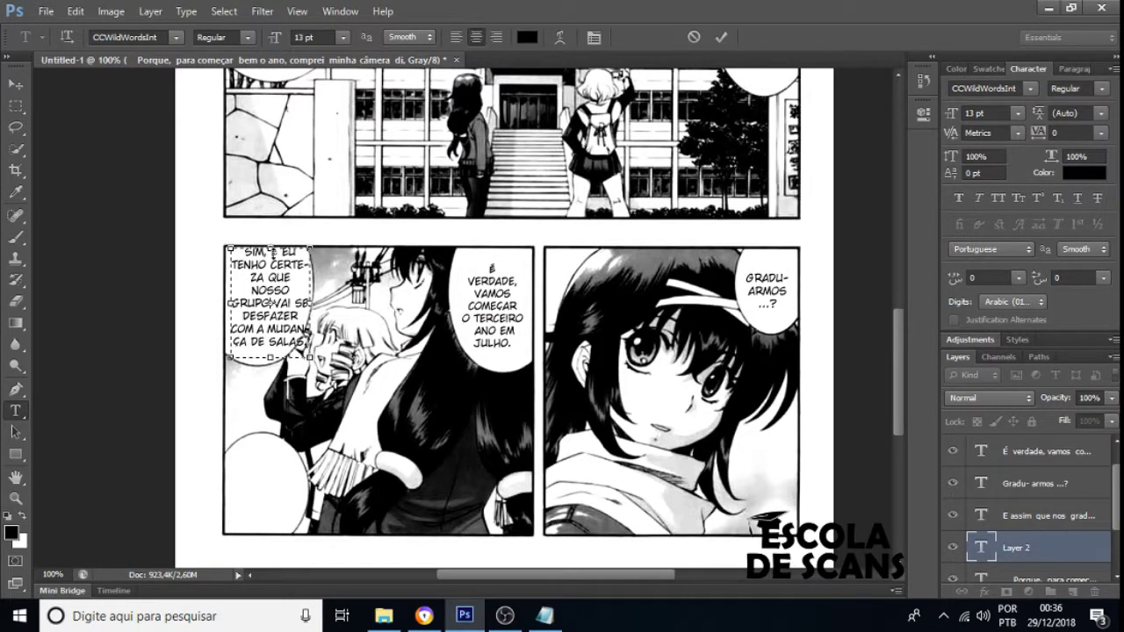
Re-break the start of the "Sim" text into the lines "Sim, e", "eu tenho", "certeza" and "que nosso".
{"action": "left_click", "coordinate": [272, 254]}
{"action": "type", "text": "E"}
{"action": "key", "text": "End"}
{"action": "key", "text": "Delete"}
{"action": "key", "text": "End"}
{"action": "key", "text": "BackSpace"}
{"action": "key", "text": "Delete"}
{"action": "key", "text": "Delete"}
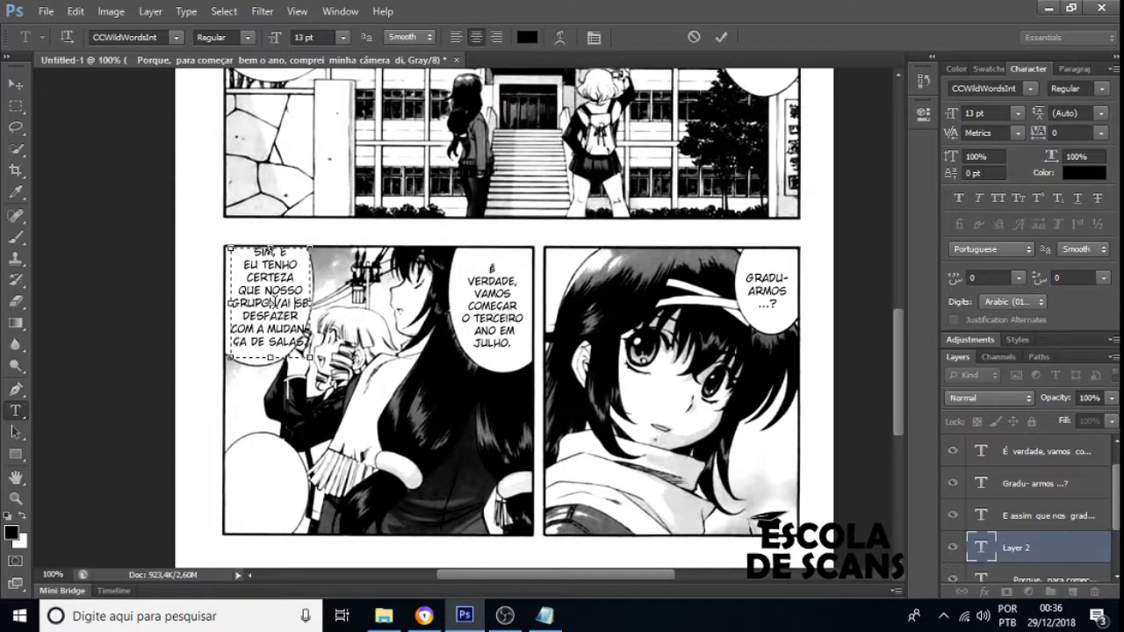
Set the font size of the whole "Sim, e eu tenho certeza" text to 12 pt.
{"action": "key", "text": "ctrl+a"}
{"action": "left_click", "coordinate": [1000, 113]}
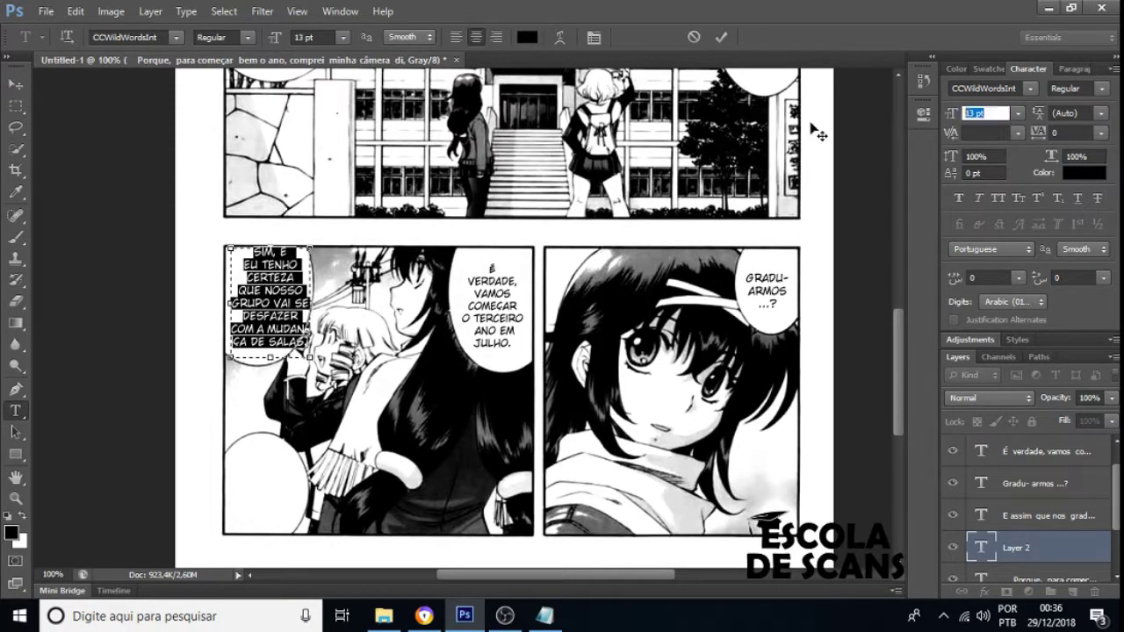
{"action": "type", "text": "12"}
{"action": "key", "text": "Return"}
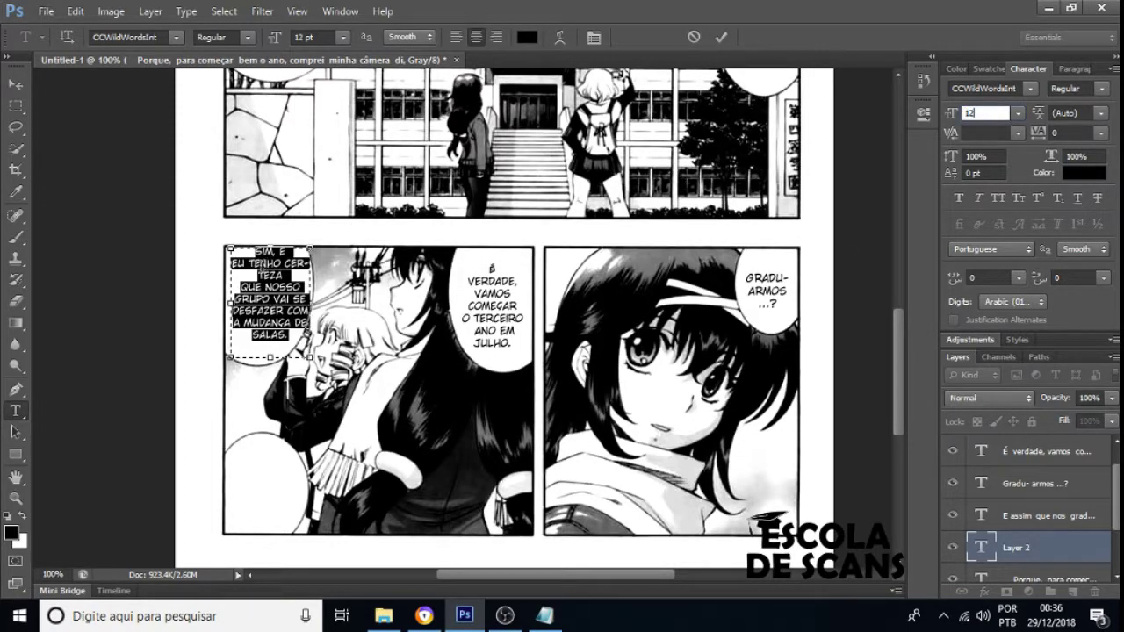
Remove the forced breaks from the start of the "Sim, e eu tenho certeza" text and widen its box to the balloon's left edge.
{"action": "left_click", "coordinate": [263, 266]}
{"action": "key", "text": "BackSpace"}
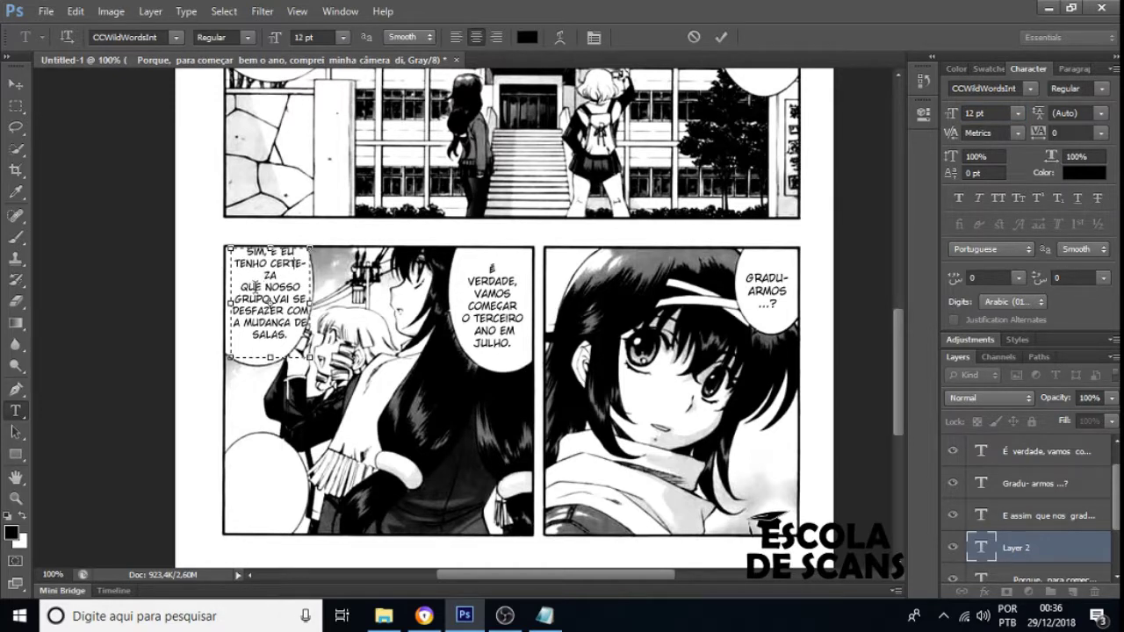
{"action": "key", "text": "BackSpace"}
{"action": "key", "text": "BackSpace"}
{"action": "key", "text": "BackSpace"}
{"action": "key", "text": "ctrl+z"}
{"action": "left_click_drag", "start_coordinate": [228, 247], "coordinate": [221, 247]}
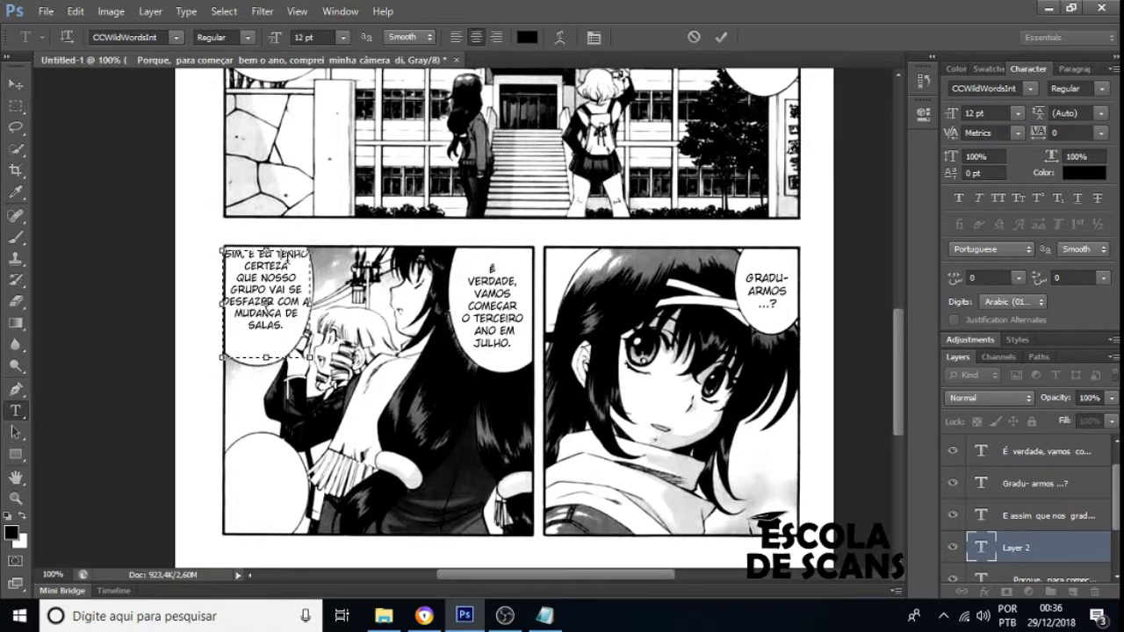
Break the "Sim" text after "Sim,", after "desfazer com" and after "a mudança", leaving "de salas." as the last line.
{"action": "key", "text": "Return"}
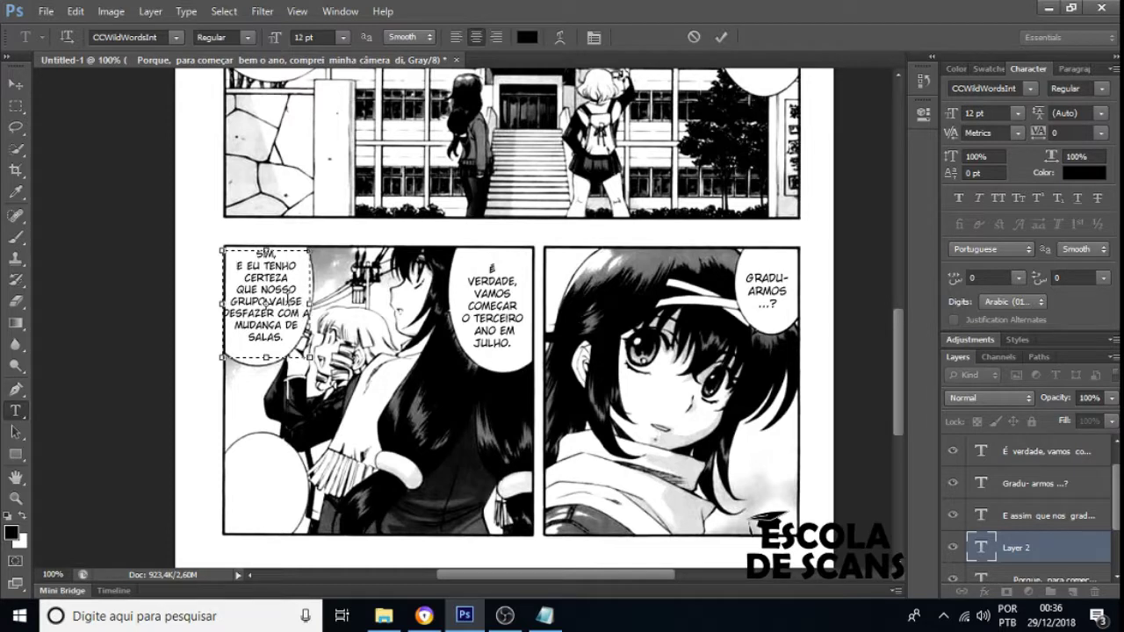
{"action": "key", "text": "Return"}
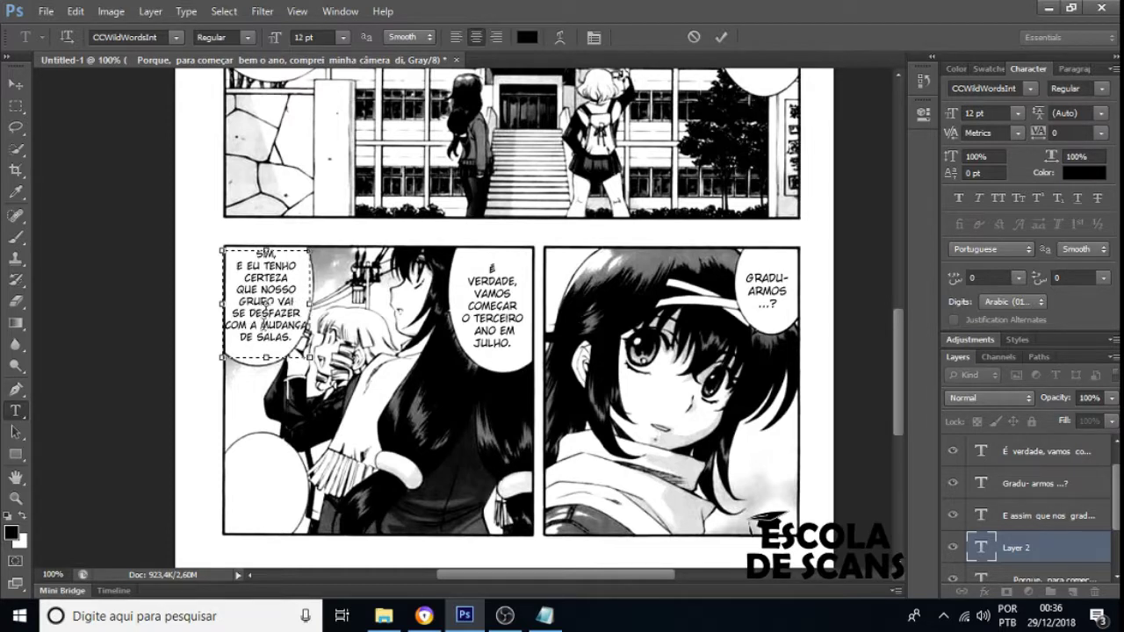
{"action": "key", "text": "BackSpace"}
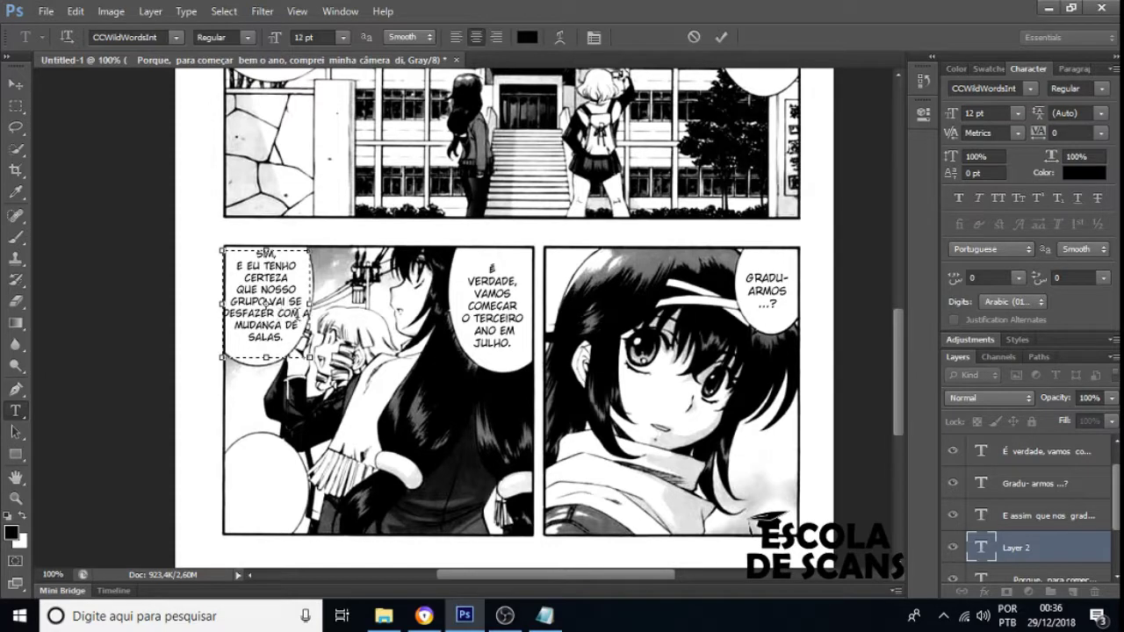
{"action": "left_click", "coordinate": [289, 326]}
{"action": "key", "text": "Return"}
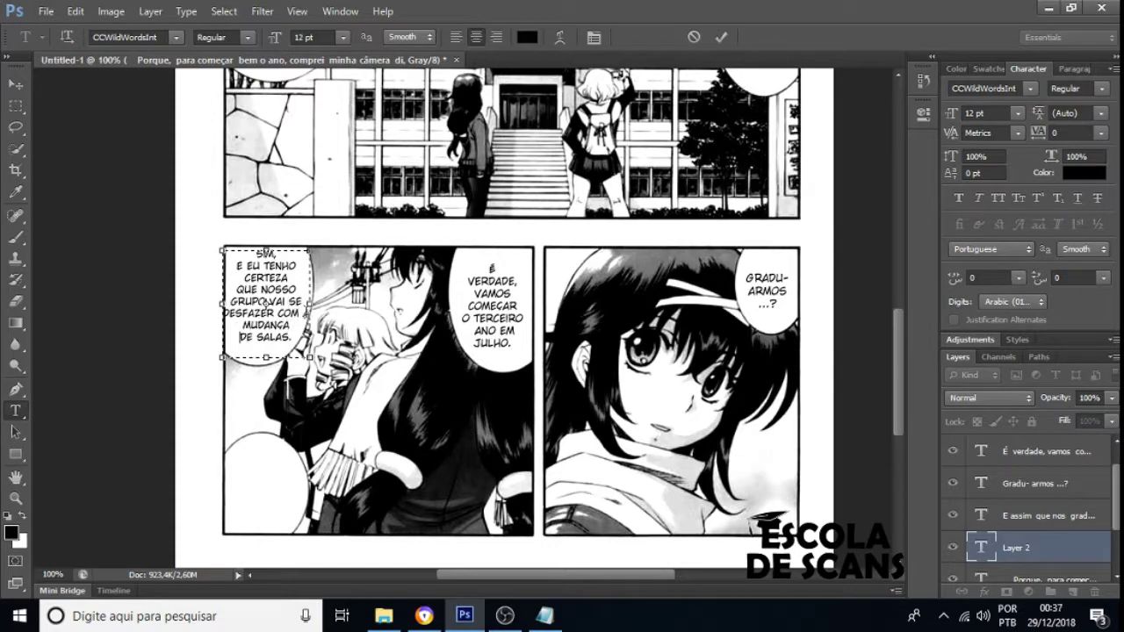
{"action": "left_click", "coordinate": [302, 314]}
{"action": "key", "text": "Return"}
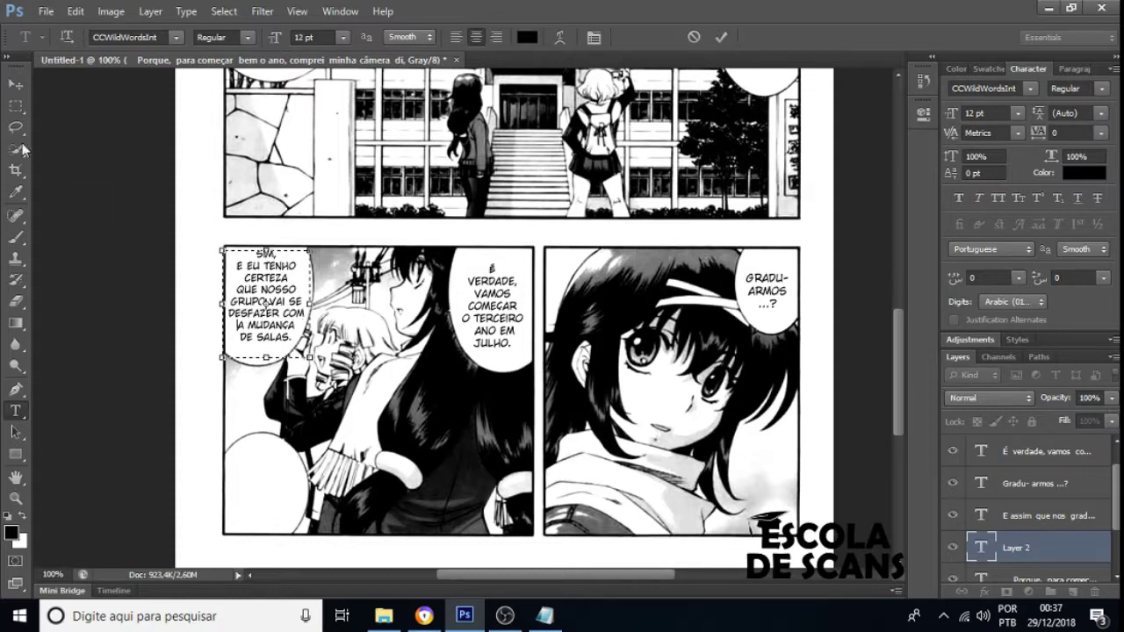
{"action": "left_click", "coordinate": [16, 84]}
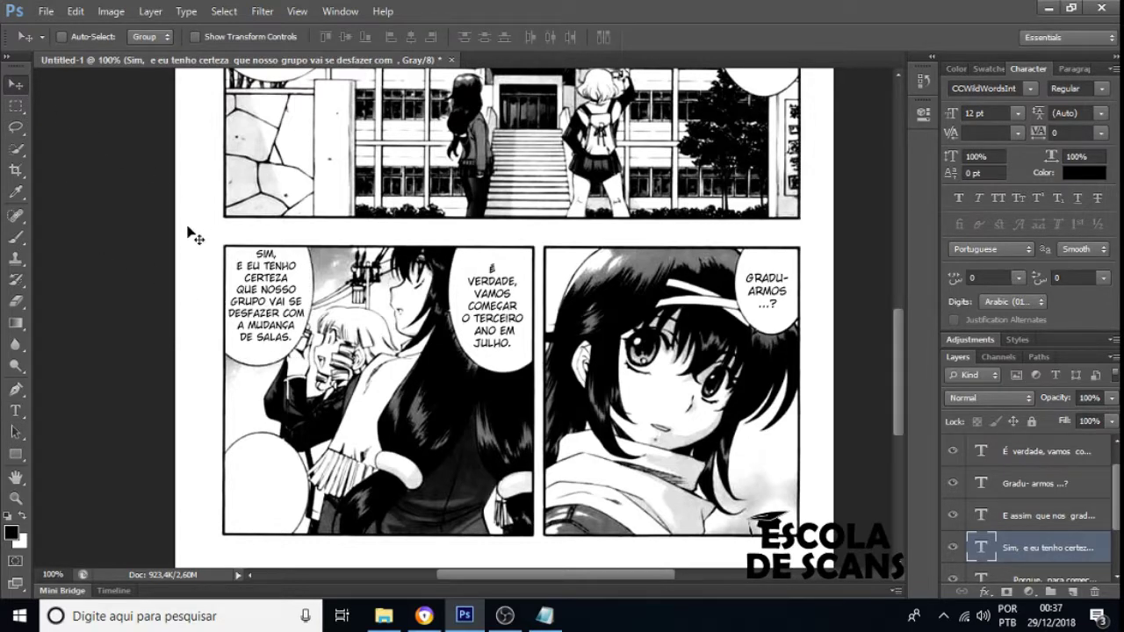
Join "certeza" and "que" on one line of the "Sim" text and hyphenate "desfazer" as "des-" and "fazer com".
{"action": "left_click", "coordinate": [15, 410]}
{"action": "left_click", "coordinate": [287, 301]}
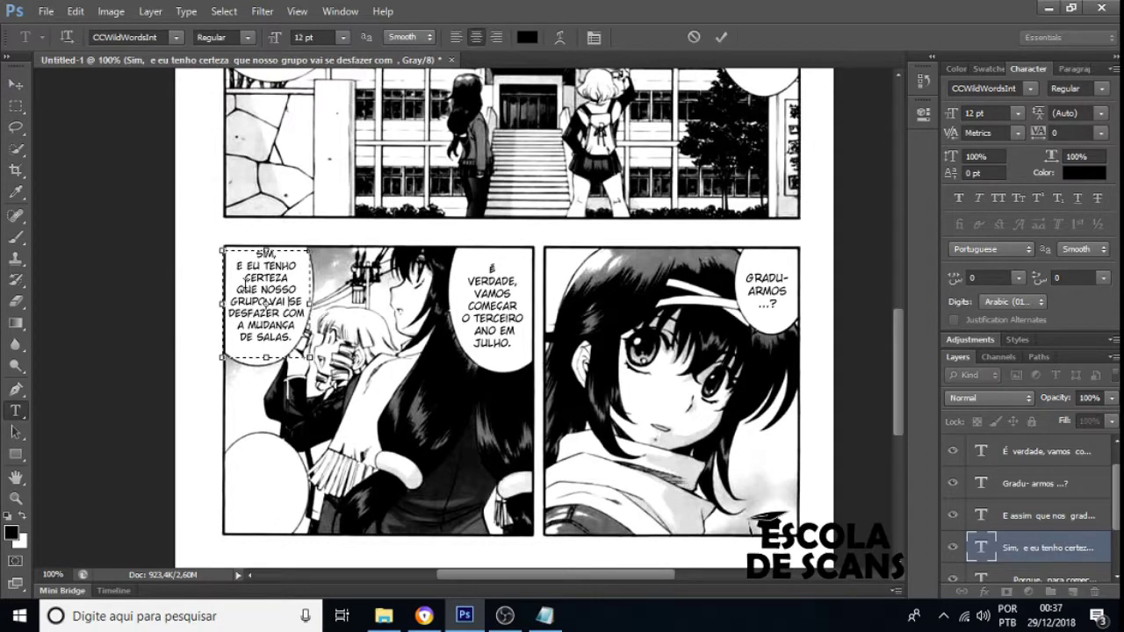
{"action": "left_click", "coordinate": [232, 288]}
{"action": "key", "text": "BackSpace"}
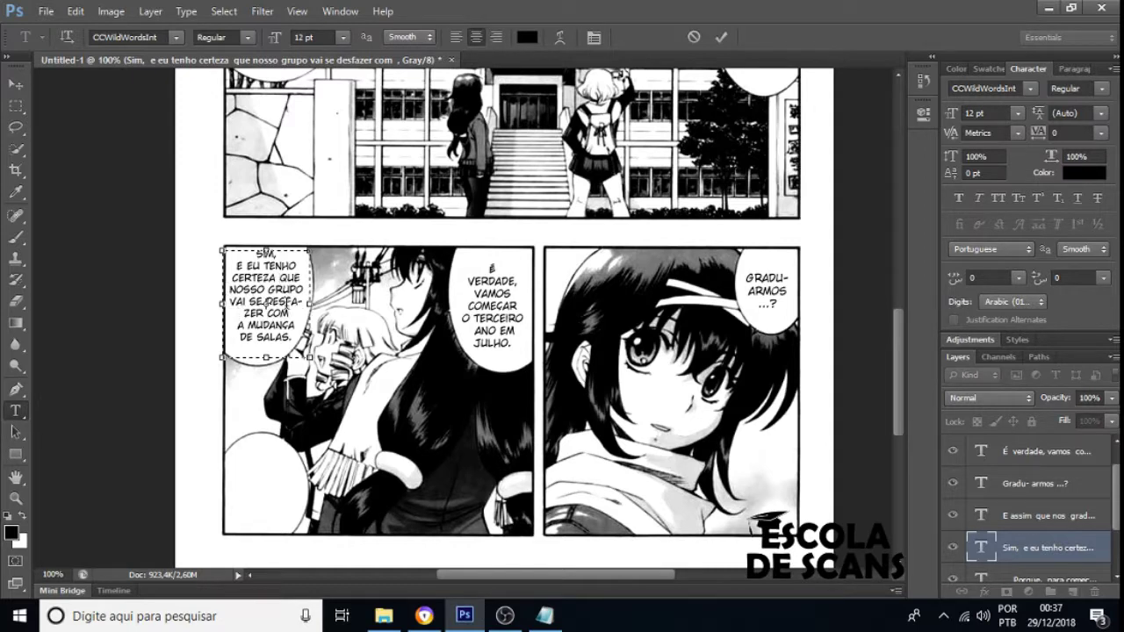
{"action": "left_click", "coordinate": [285, 303]}
{"action": "type", "text": "-"}
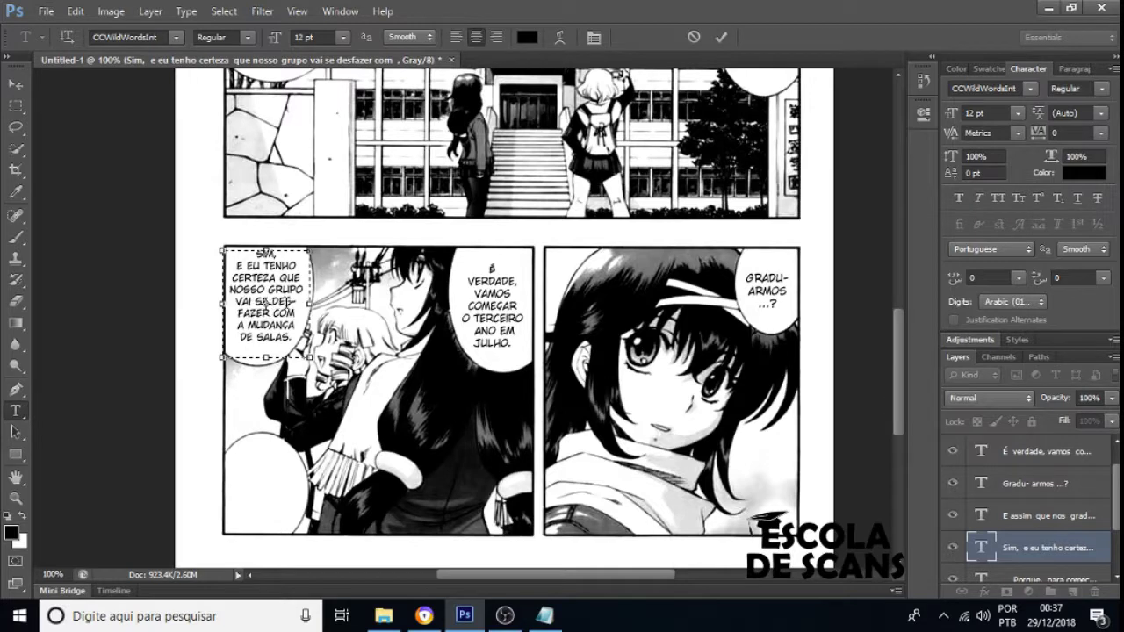
{"action": "left_click", "coordinate": [20, 88]}
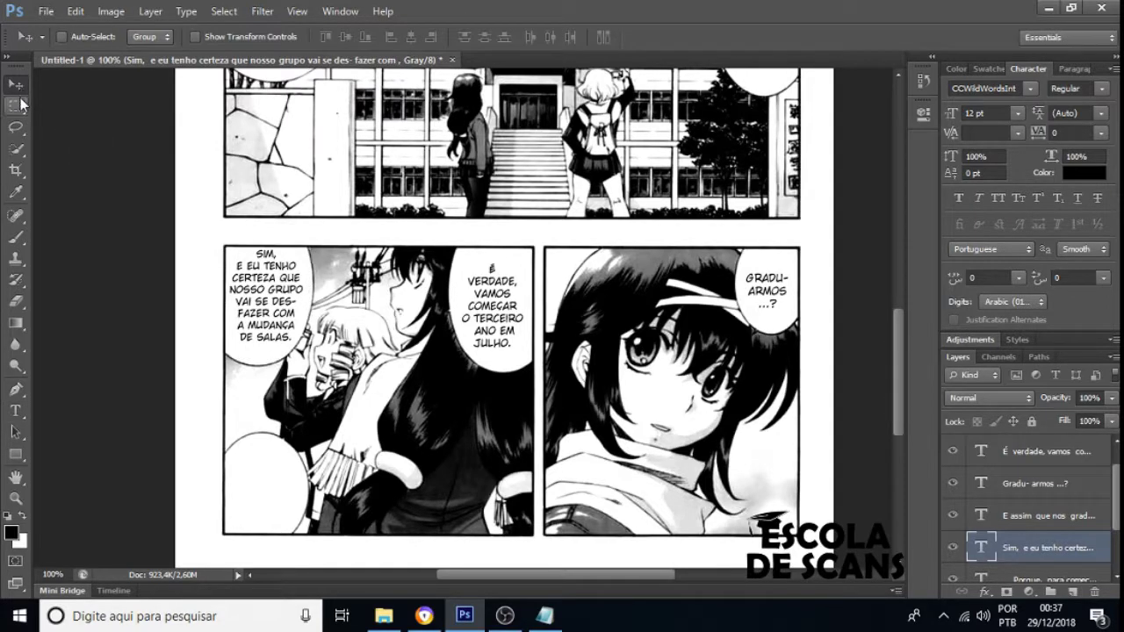
Nudge the "Sim, e eu tenho certeza" text down until it sits vertically centred in its balloon.
{"action": "key", "text": "Down"}
{"action": "key", "text": "Down"}
{"action": "key", "text": "Down"}
{"action": "key", "text": "Down"}
{"action": "key", "text": "Down"}
{"action": "key", "text": "Down"}
{"action": "key", "text": "Down"}
{"action": "key", "text": "Down"}
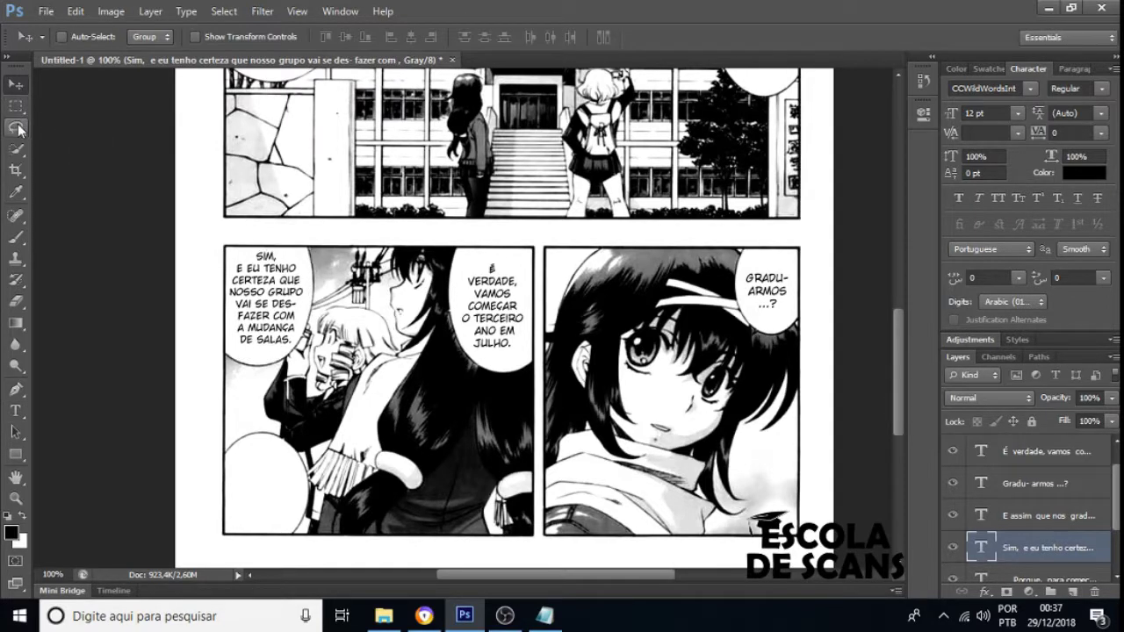
{"action": "key", "text": "Down"}
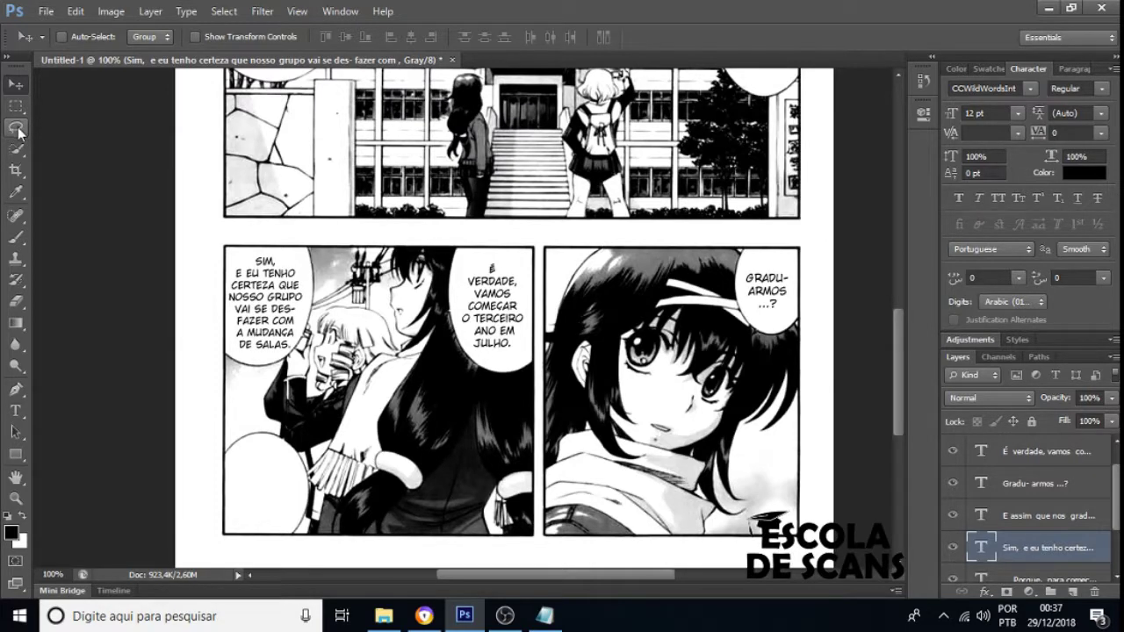
{"action": "key", "text": "Down"}
{"action": "key", "text": "Down"}
{"action": "key", "text": "Down"}
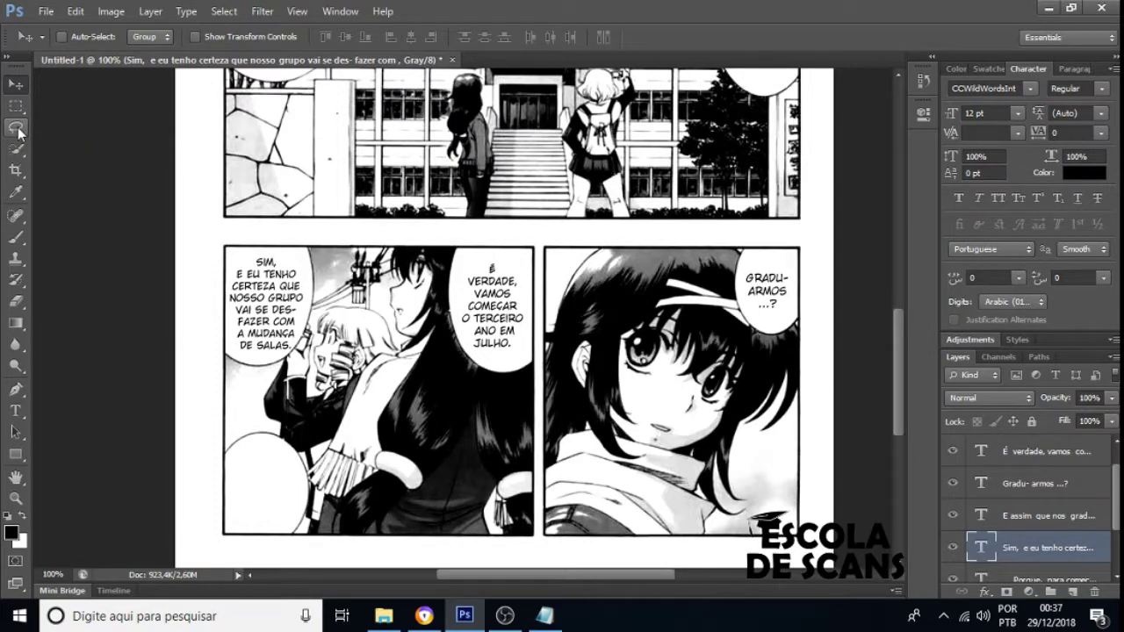
Set the font size of the "Sim, e eu tenho certeza" text to 11 pt.
{"action": "left_click", "coordinate": [974, 113]}
{"action": "type", "text": "11"}
{"action": "key", "text": "Return"}
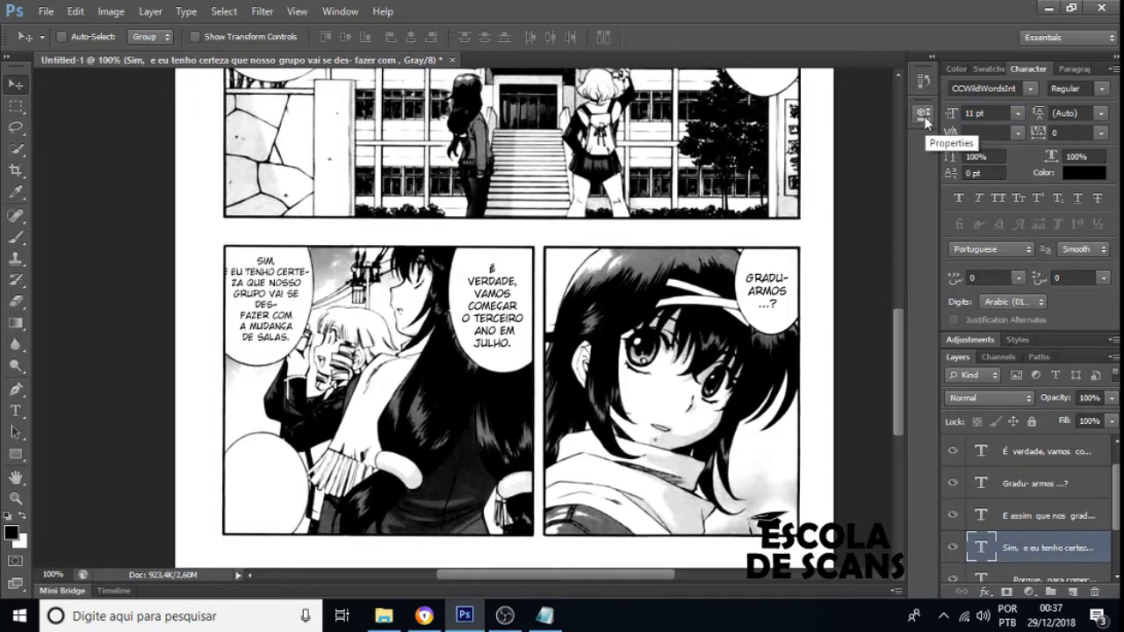
Re-break the "Sim" text into "e eu tenho", "certeza que", "nosso grupo" and "vai se des-", and nudge it slightly down.
{"action": "left_click", "coordinate": [16, 411]}
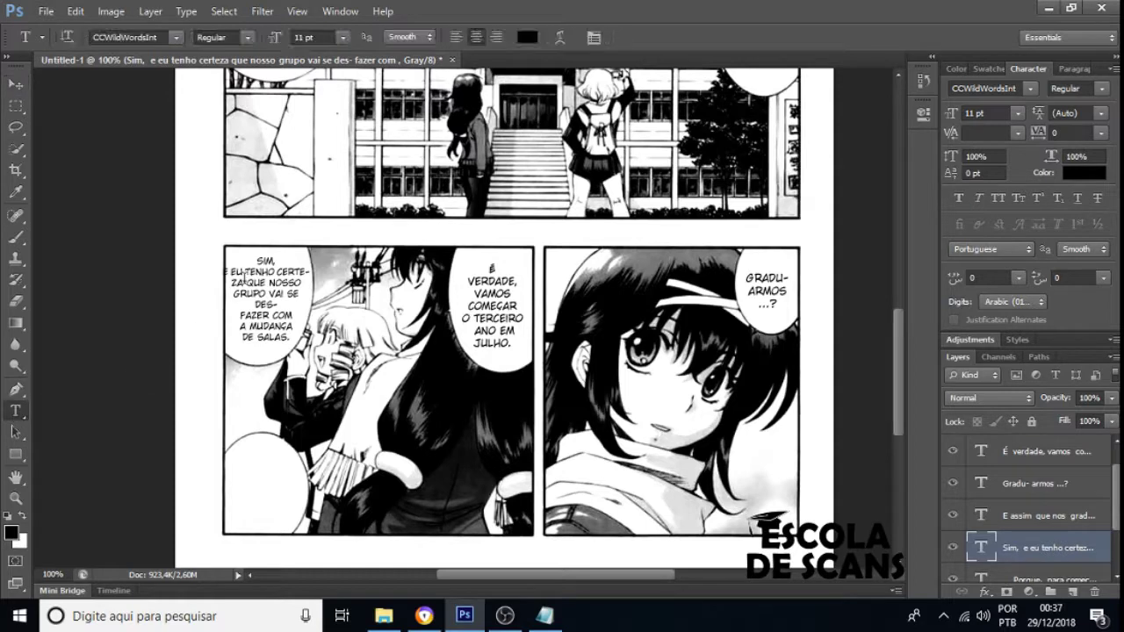
{"action": "left_click", "coordinate": [281, 271]}
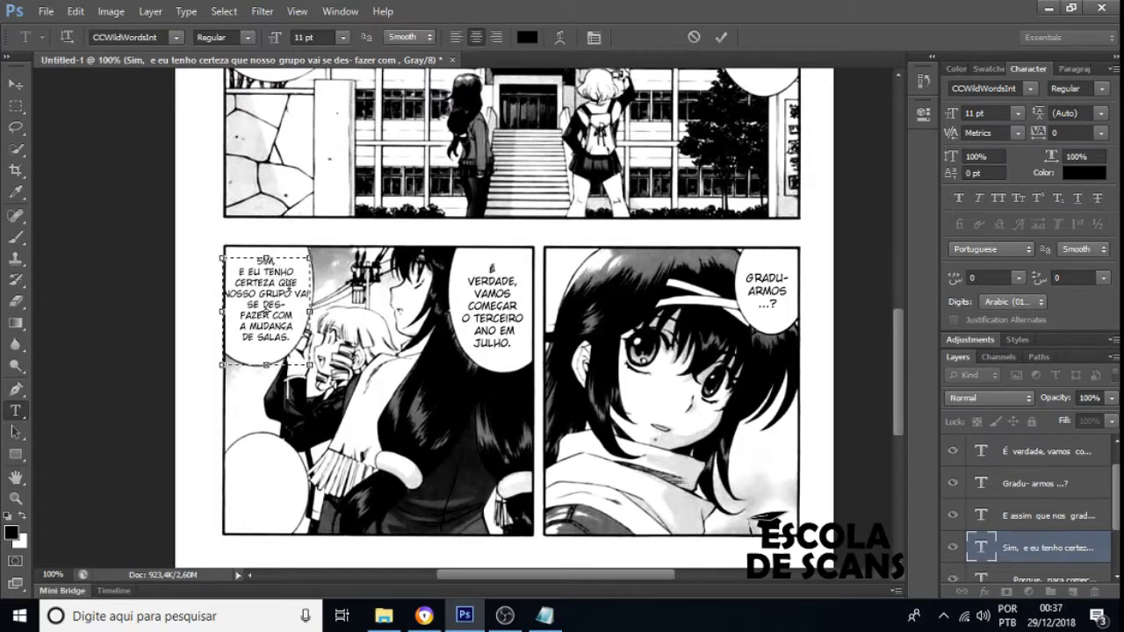
{"action": "left_click", "coordinate": [297, 292]}
{"action": "key", "text": "Return"}
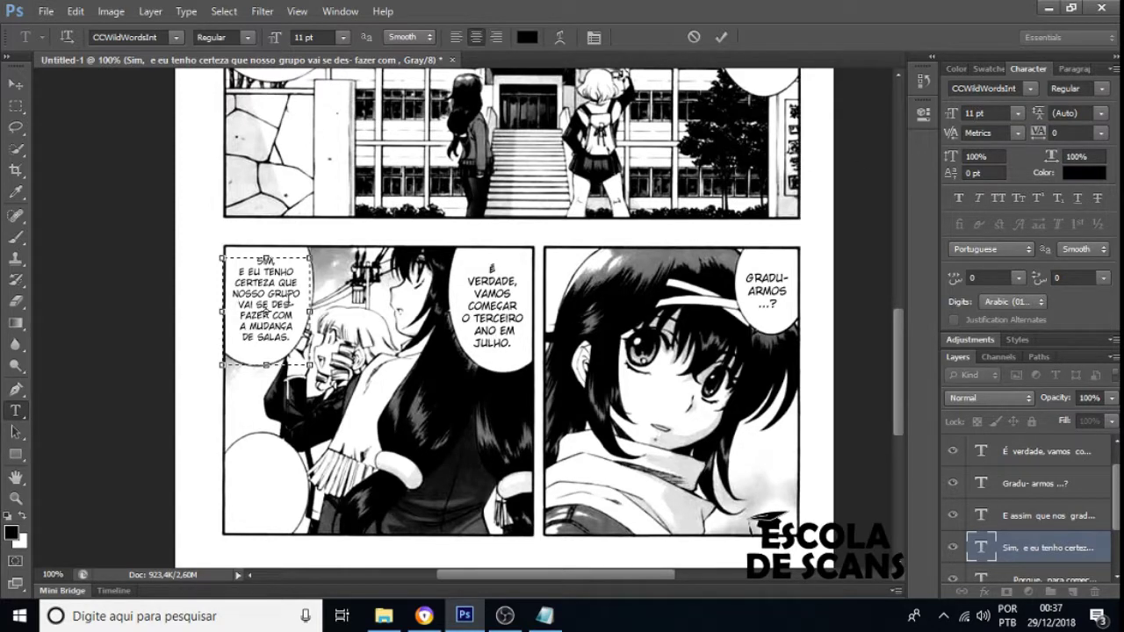
{"action": "left_click", "coordinate": [16, 84]}
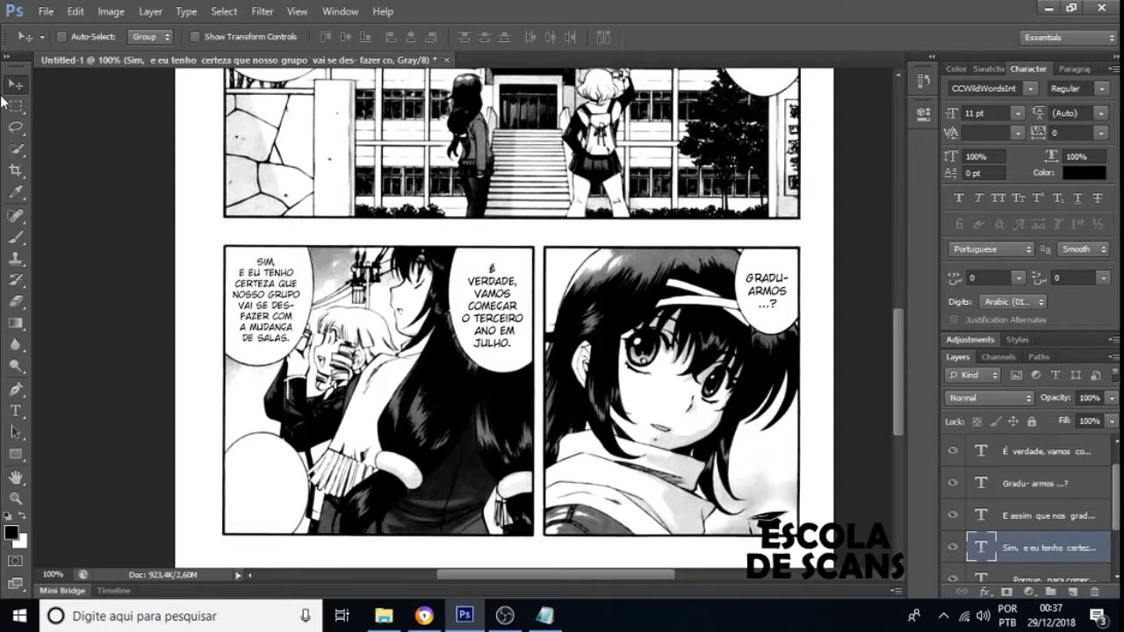
{"action": "key", "text": "Down"}
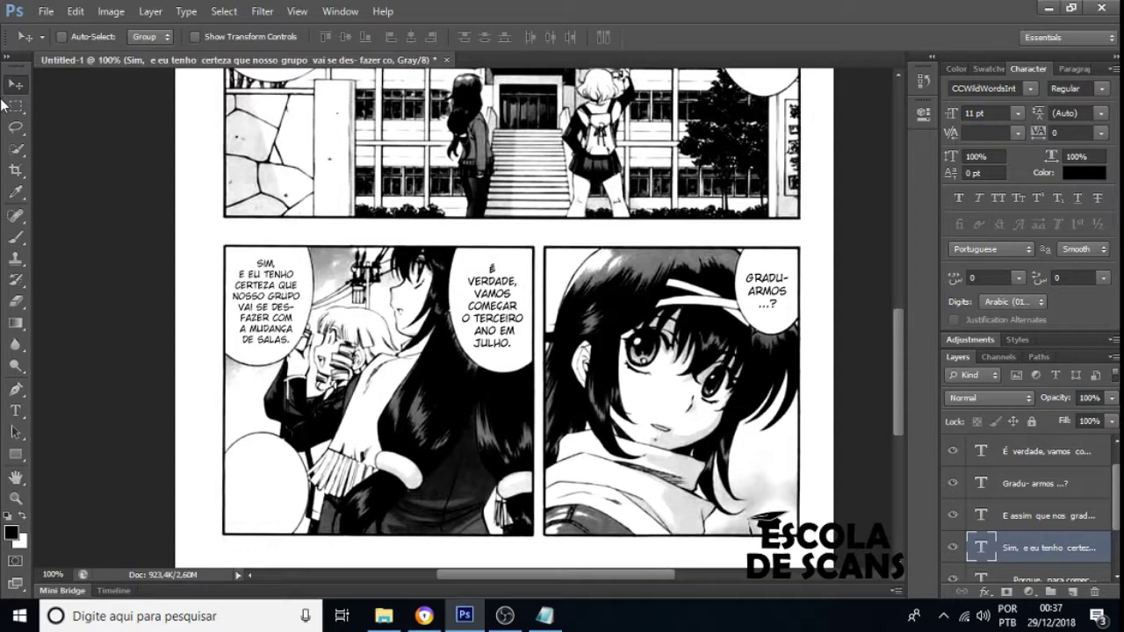
{"action": "key", "text": "Down"}
{"action": "key", "text": "Down"}
Copy the "Como ainda somos estudantes..." line from Notepad and paste it into a new text box over the bottom-left panel's lower-left balloon.
{"action": "key", "text": "alt+Tab"}
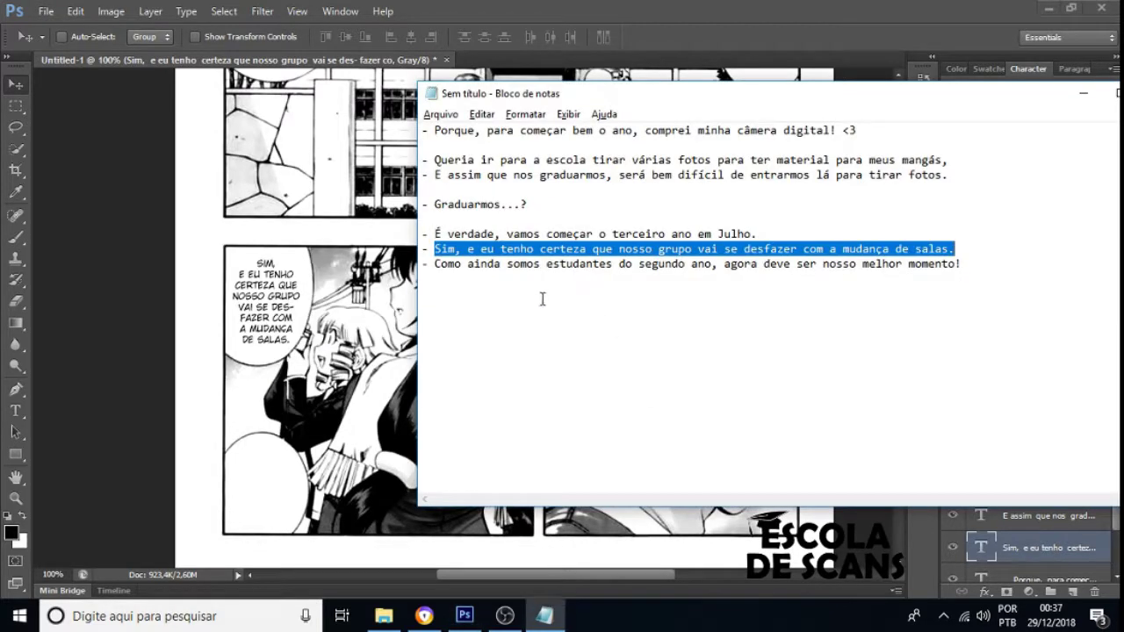
{"action": "left_click_drag", "start_coordinate": [434, 264], "coordinate": [972, 258]}
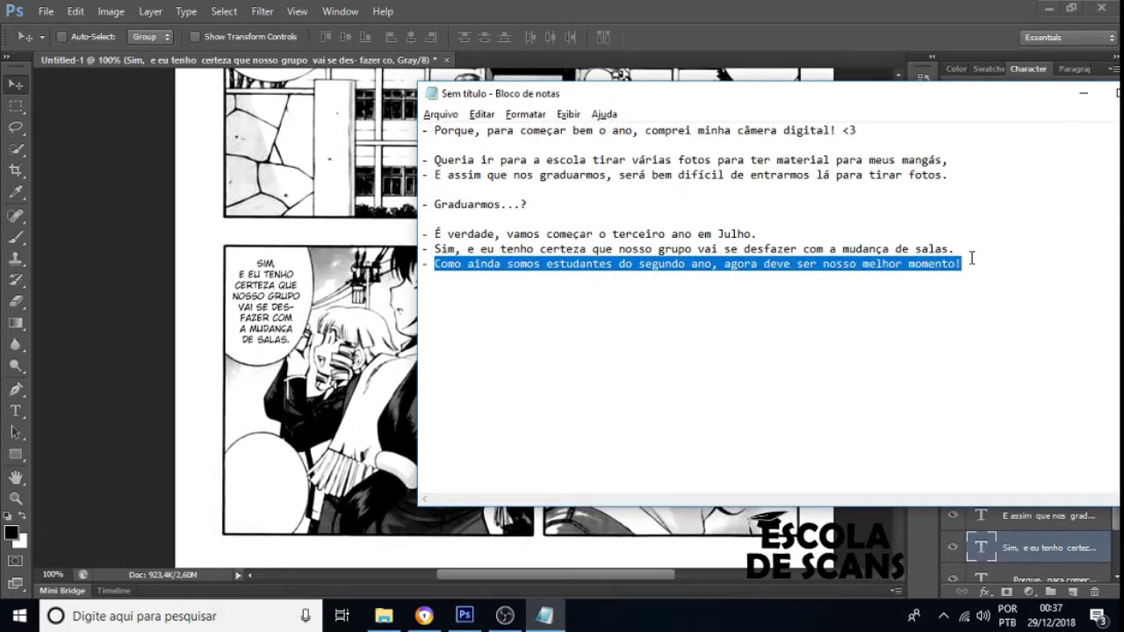
{"action": "left_click", "coordinate": [16, 411]}
{"action": "left_click", "coordinate": [16, 411]}
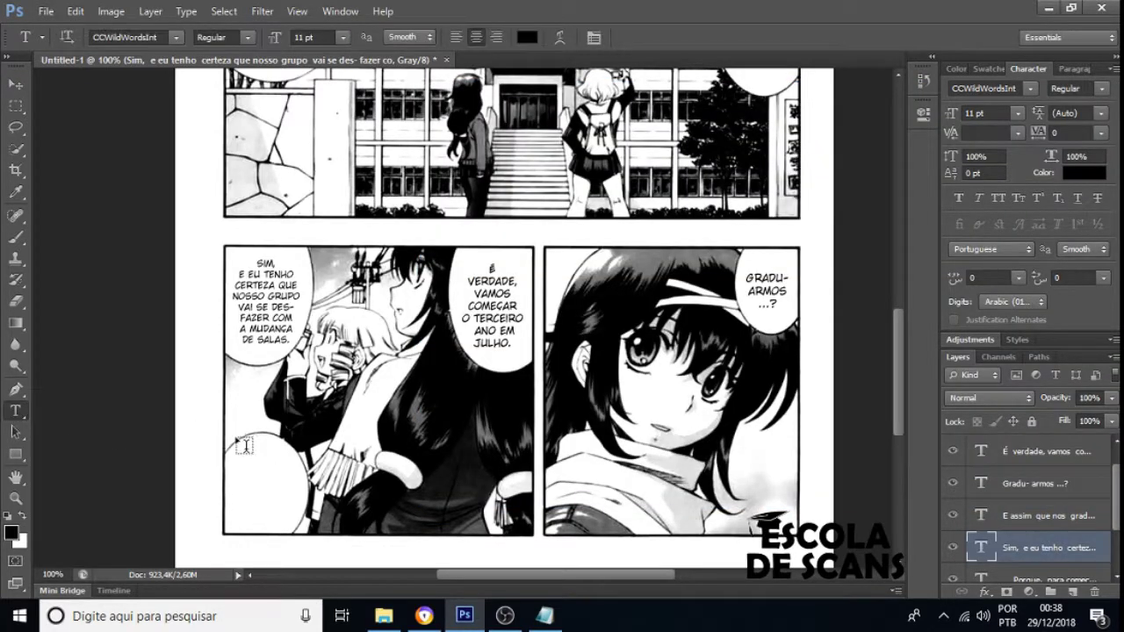
{"action": "left_click_drag", "start_coordinate": [230, 436], "coordinate": [301, 530]}
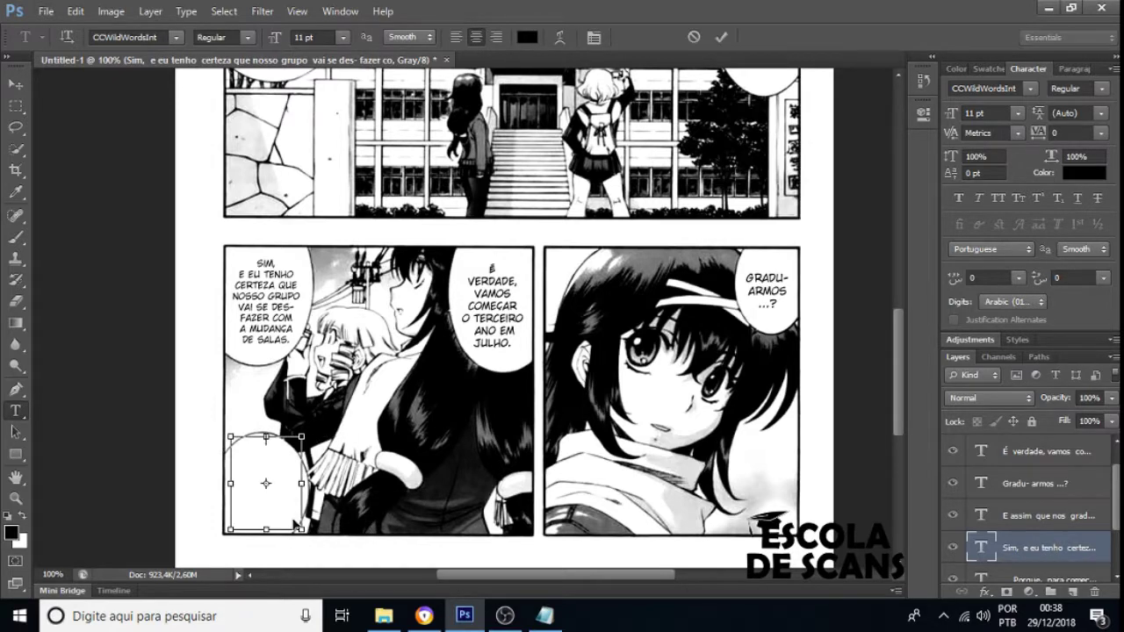
{"action": "type", "text": "COMO AINDA SOMOS ESTU- DANTES DO SEGUNDO ANO, AGORA DEVE SER NOSSO MELHOR MOMENTO?"}
Set the whole "Como ainda somos estudantes" text to 10 pt and move it down into the middle of its balloon.
{"action": "key", "text": "ctrl+a"}
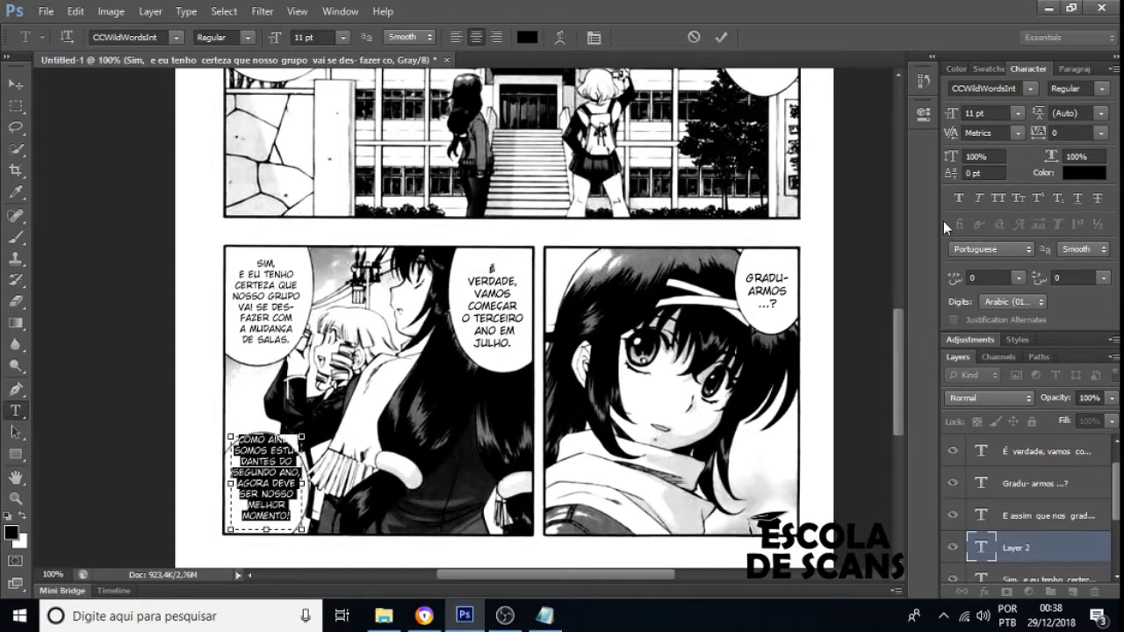
{"action": "left_click", "coordinate": [984, 113]}
{"action": "type", "text": "10"}
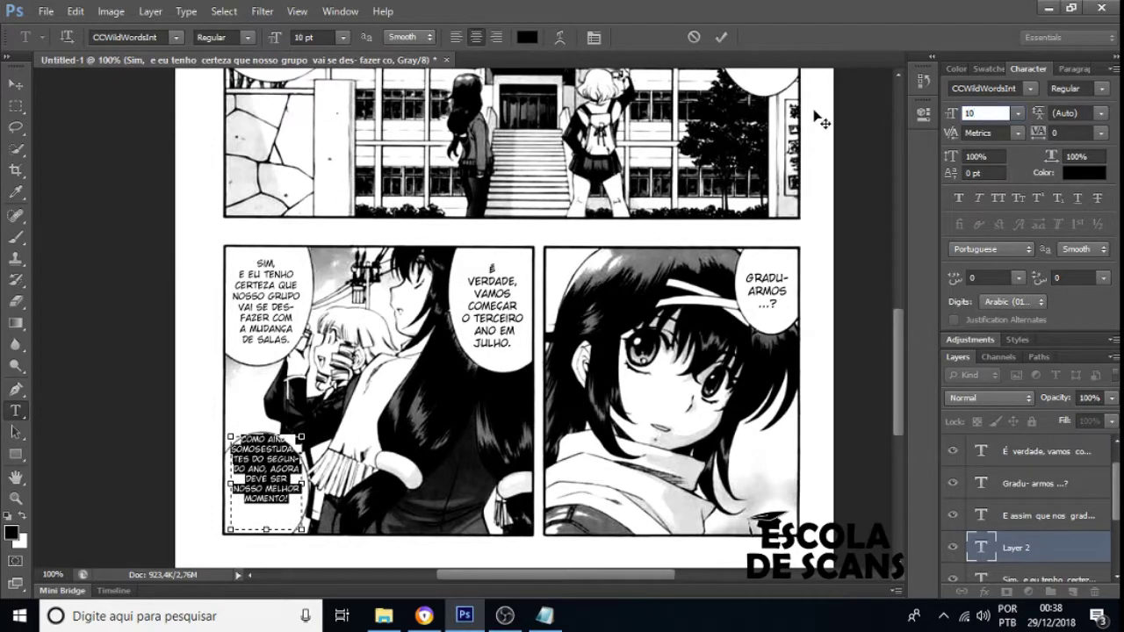
{"action": "left_click", "coordinate": [15, 85]}
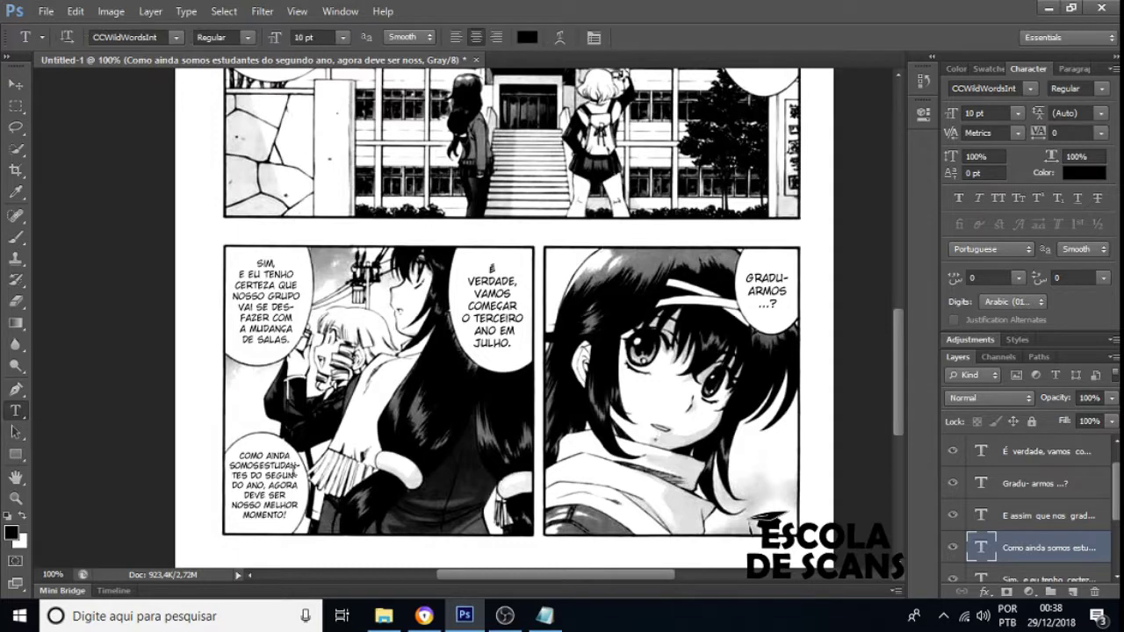
{"action": "left_click", "coordinate": [260, 464]}
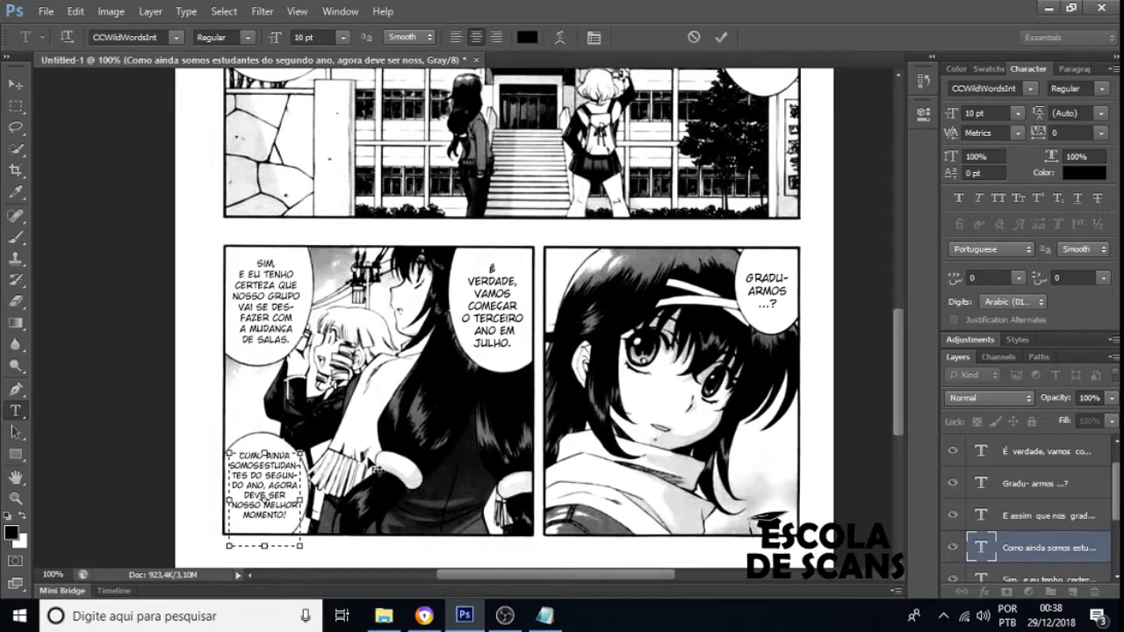
{"action": "key", "text": "alt+Tab"}
{"action": "key", "text": "alt+Tab"}
{"action": "left_click", "coordinate": [982, 250]}
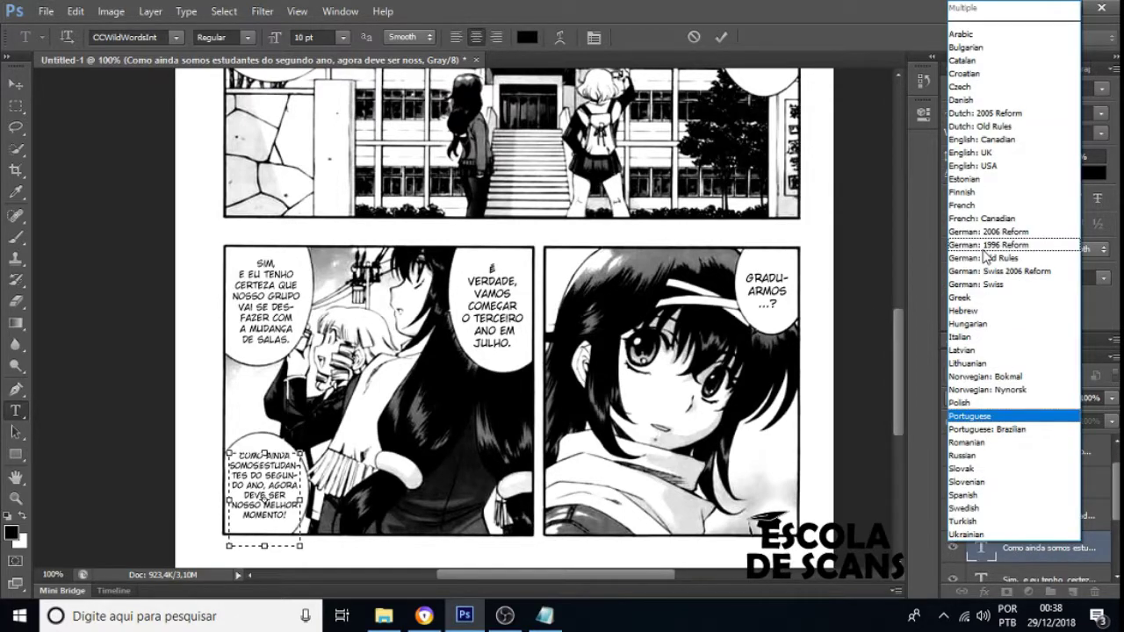
{"action": "left_click", "coordinate": [267, 471]}
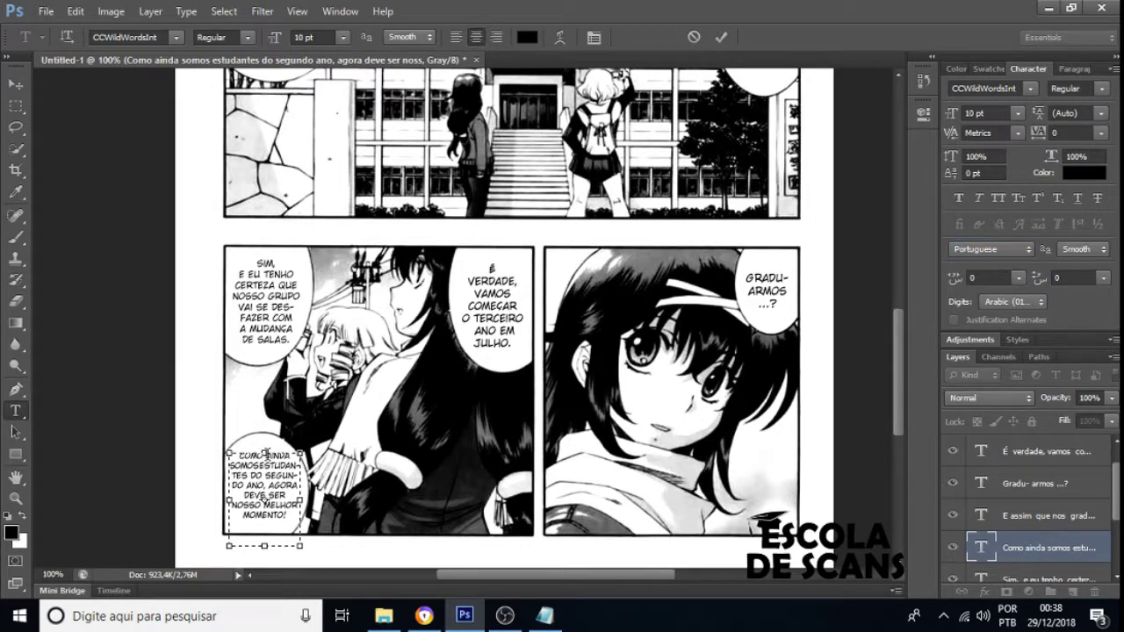
Break the "Como ainda somos estudantes" text after "Como", so that "ainda somos" and "estudantes do" form the following lines.
{"action": "left_click", "coordinate": [266, 455]}
{"action": "key", "text": "Return"}
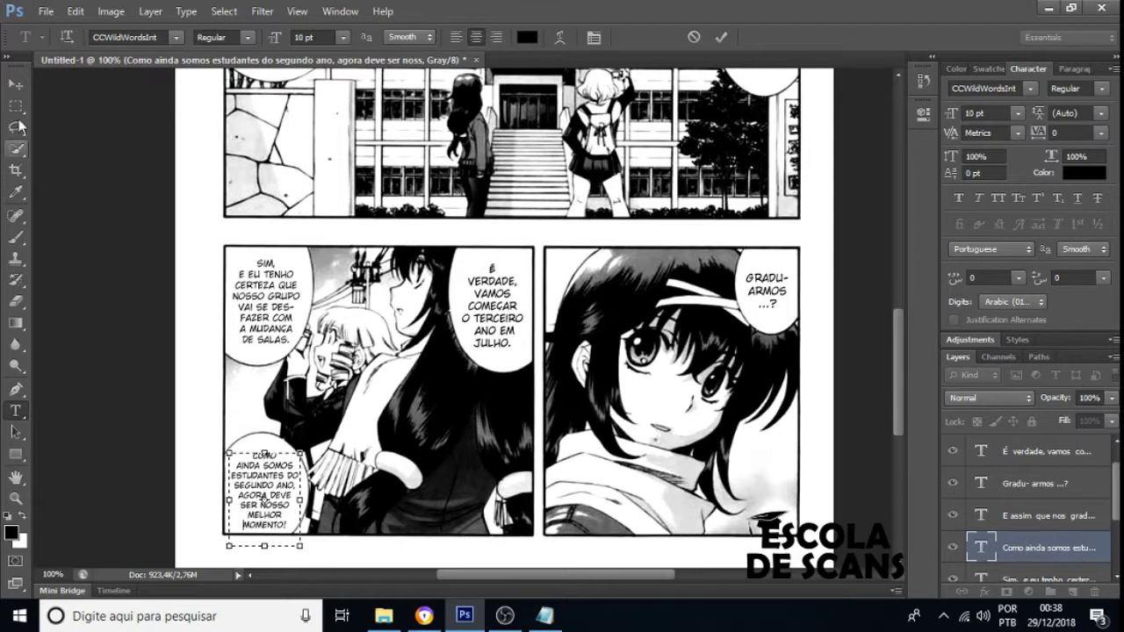
{"action": "left_click", "coordinate": [17, 92]}
Nudge the "Como ainda somos estudantes" text up until it sits centred in the lower-left balloon.
{"action": "key", "text": "Up"}
{"action": "key", "text": "Up"}
{"action": "key", "text": "Up"}
{"action": "key", "text": "Up"}
{"action": "key", "text": "Up"}
{"action": "key", "text": "Up"}
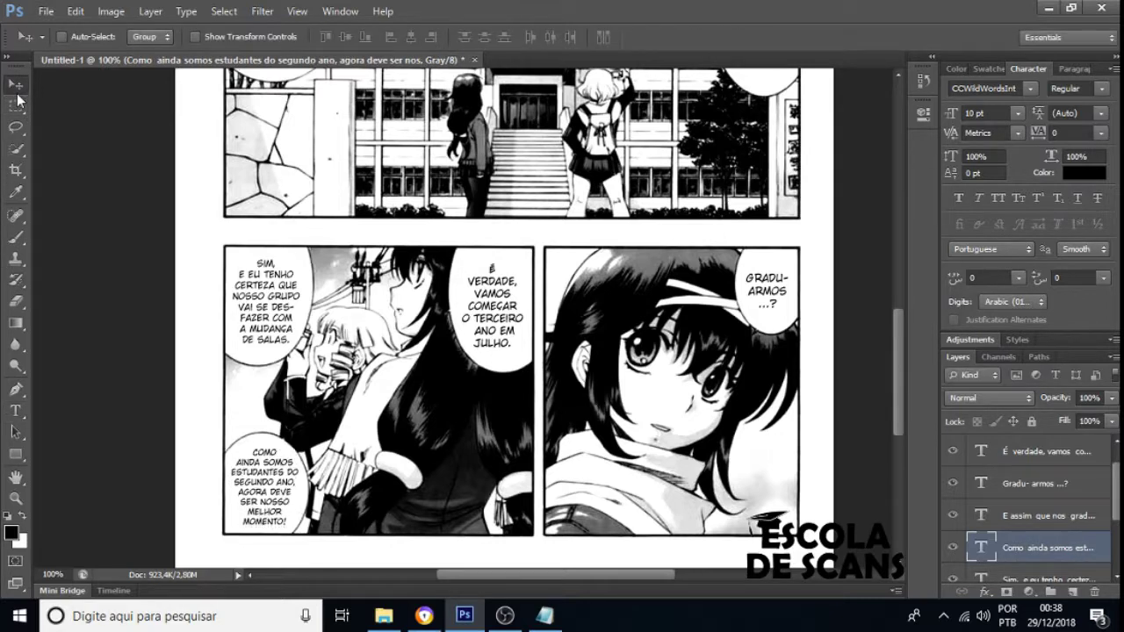
{"action": "key", "text": "Up"}
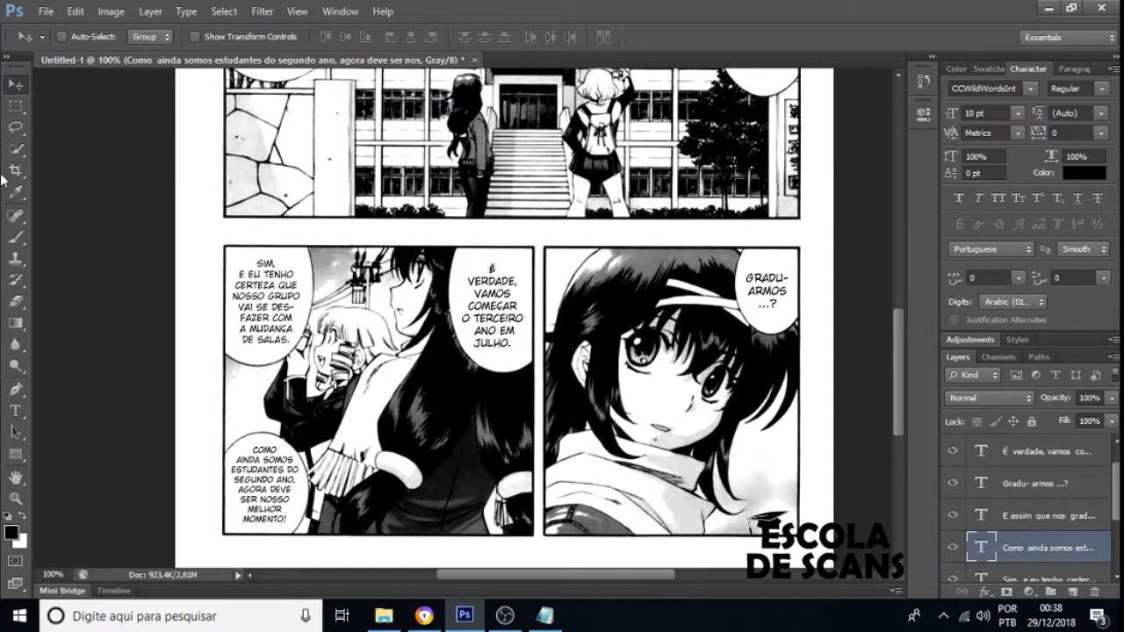
{"action": "left_click", "coordinate": [14, 411]}
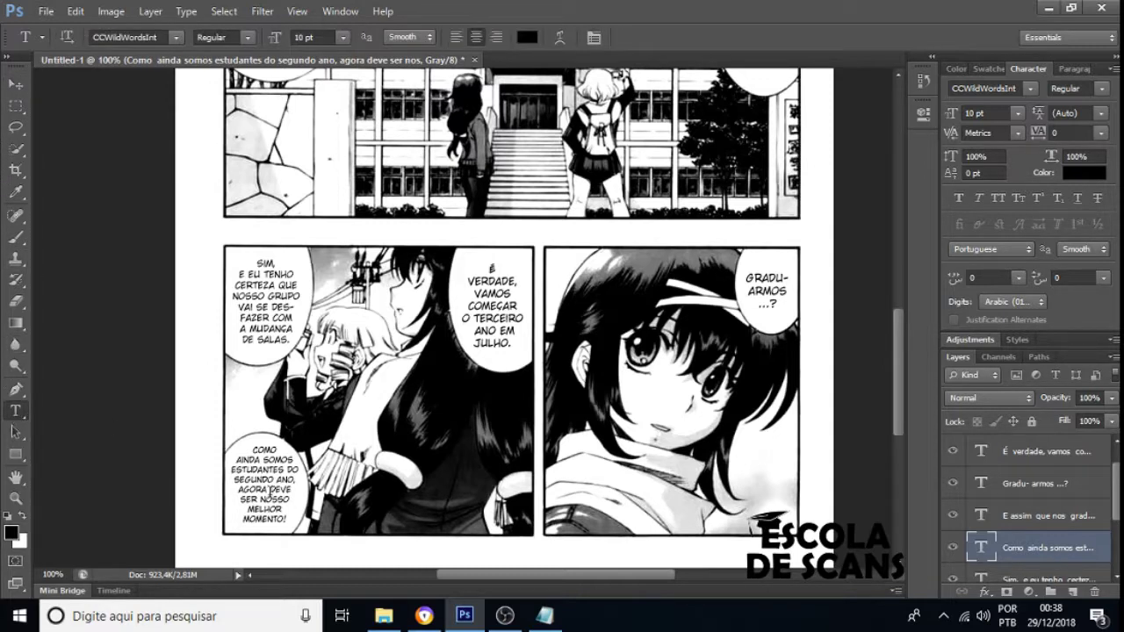
Widen the "Como ainda somos estudantes" text box slightly so that "agora deve ser" and "nosso melhor" each fit on one line.
{"action": "left_click", "coordinate": [293, 498]}
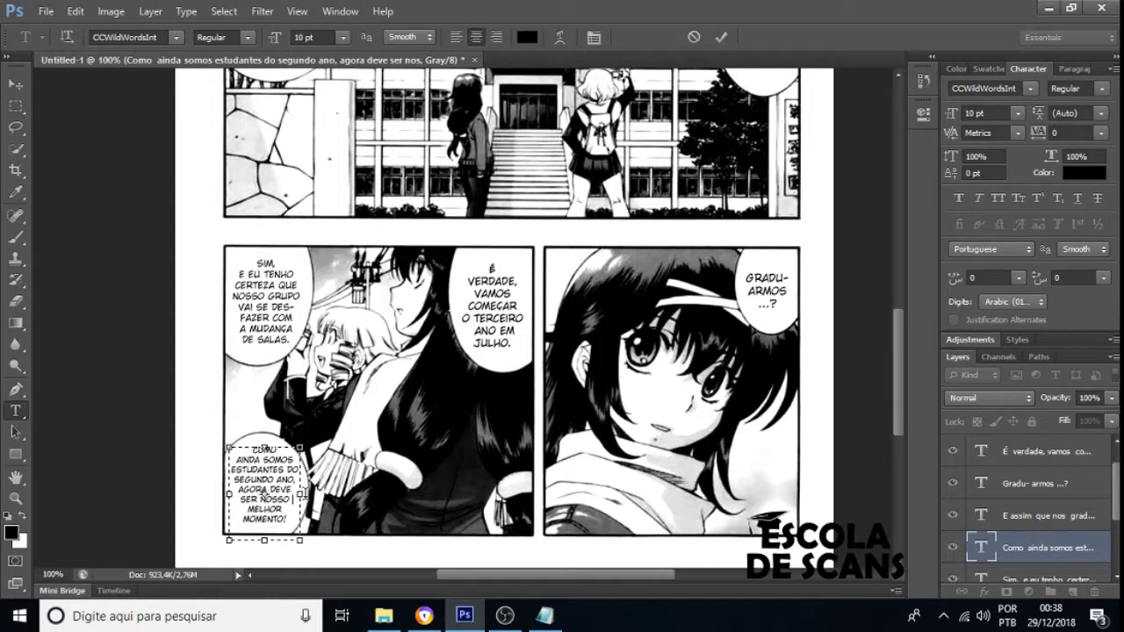
{"action": "left_click_drag", "start_coordinate": [300, 493], "coordinate": [305, 494]}
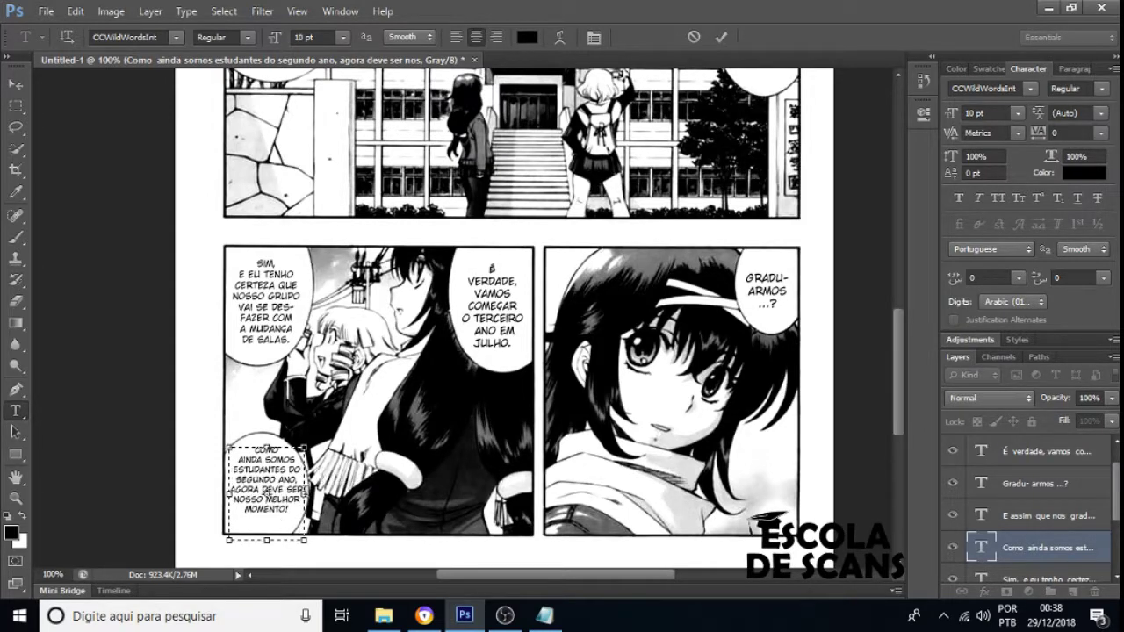
{"action": "left_click", "coordinate": [14, 84]}
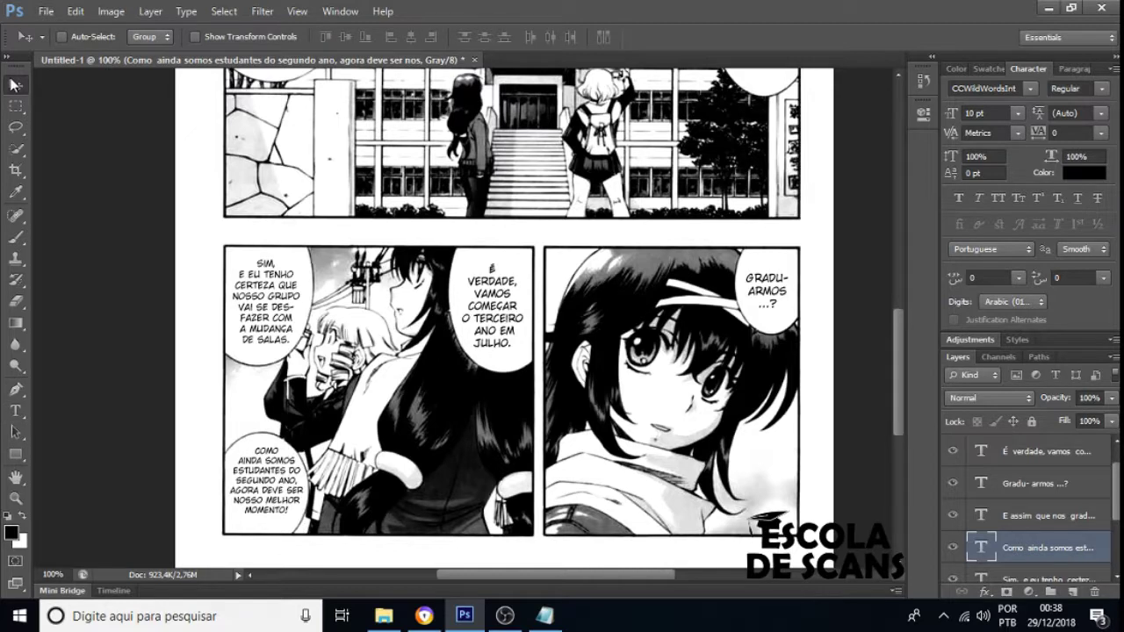
Nudge the rewrapped "Como ainda somos estudantes" text down and slightly left to centre it in the lower-left balloon.
{"action": "key", "text": "Down"}
{"action": "key", "text": "Down"}
{"action": "key", "text": "Down"}
{"action": "key", "text": "Down"}
{"action": "key", "text": "Down"}
{"action": "key", "text": "Down"}
{"action": "key", "text": "Down"}
{"action": "key", "text": "Left"}
{"action": "key", "text": "Left"}
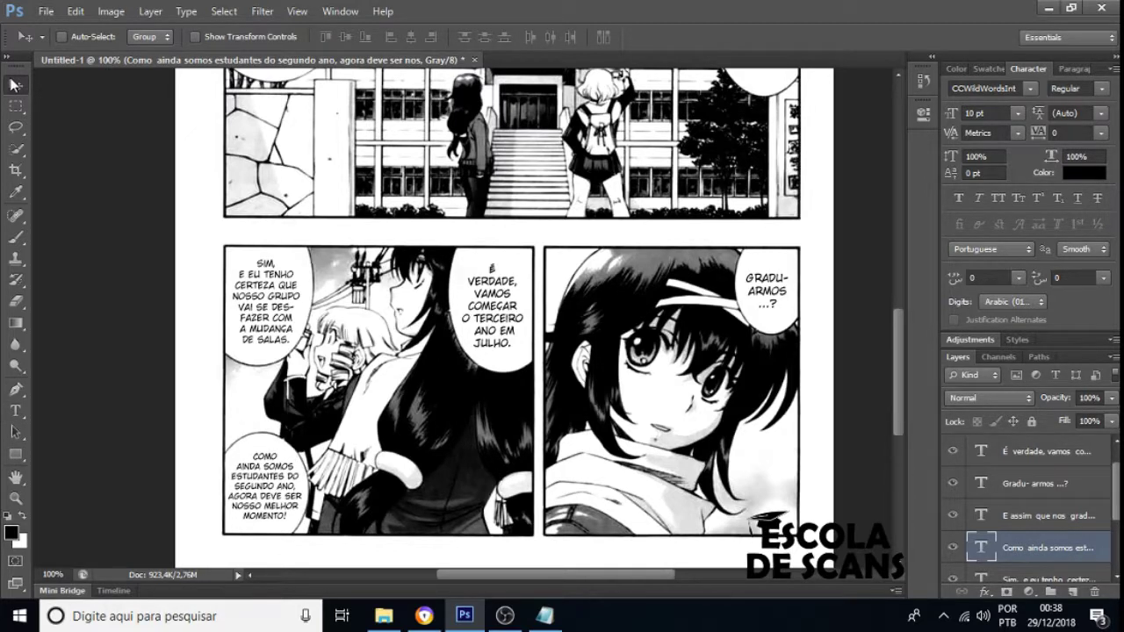
{"action": "key", "text": "Up"}
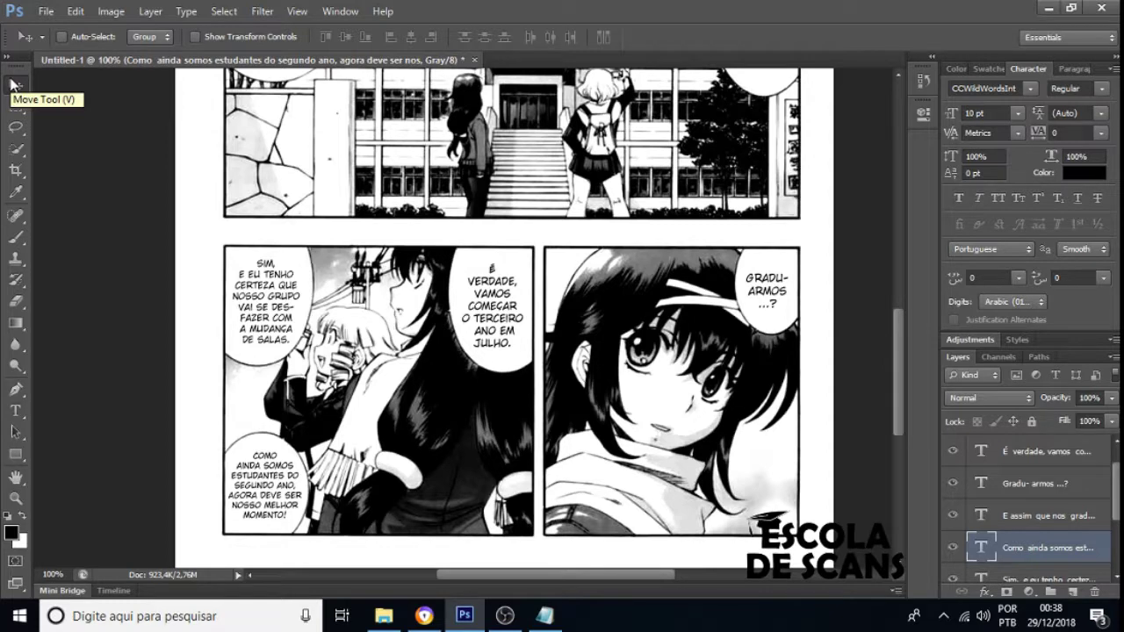
{"action": "key", "text": "Up"}
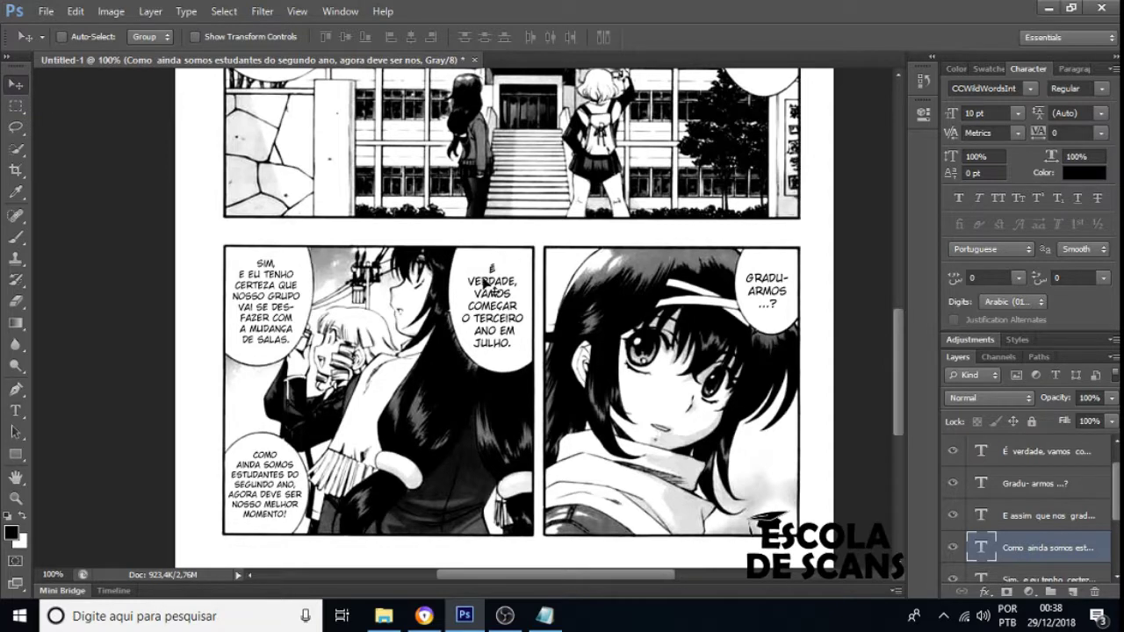
{"action": "scroll", "coordinate": [492, 295], "scroll_direction": "up", "scroll_amount": 1}
{"action": "scroll", "coordinate": [475, 327], "scroll_direction": "up", "scroll_amount": 7}
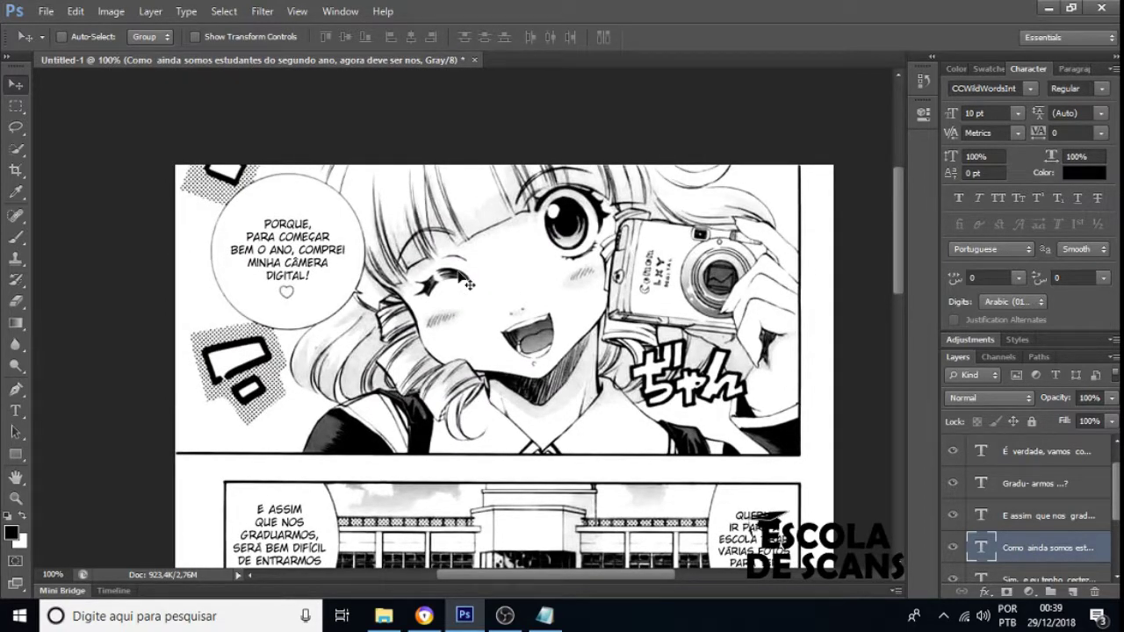
{"action": "scroll", "coordinate": [468, 283], "scroll_direction": "down", "scroll_amount": 6}
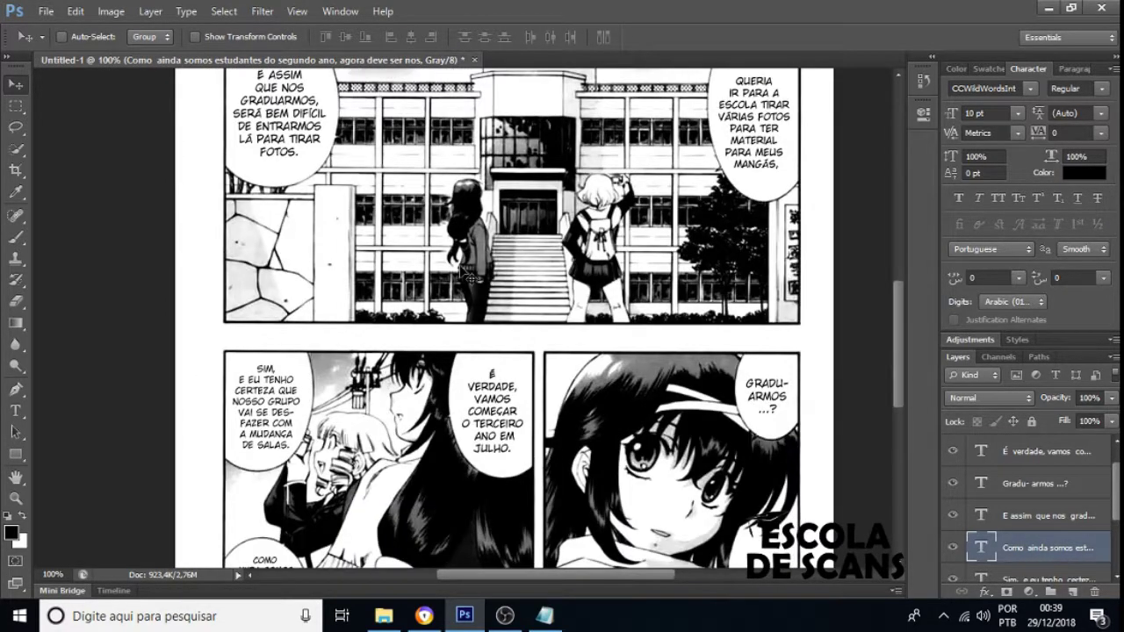